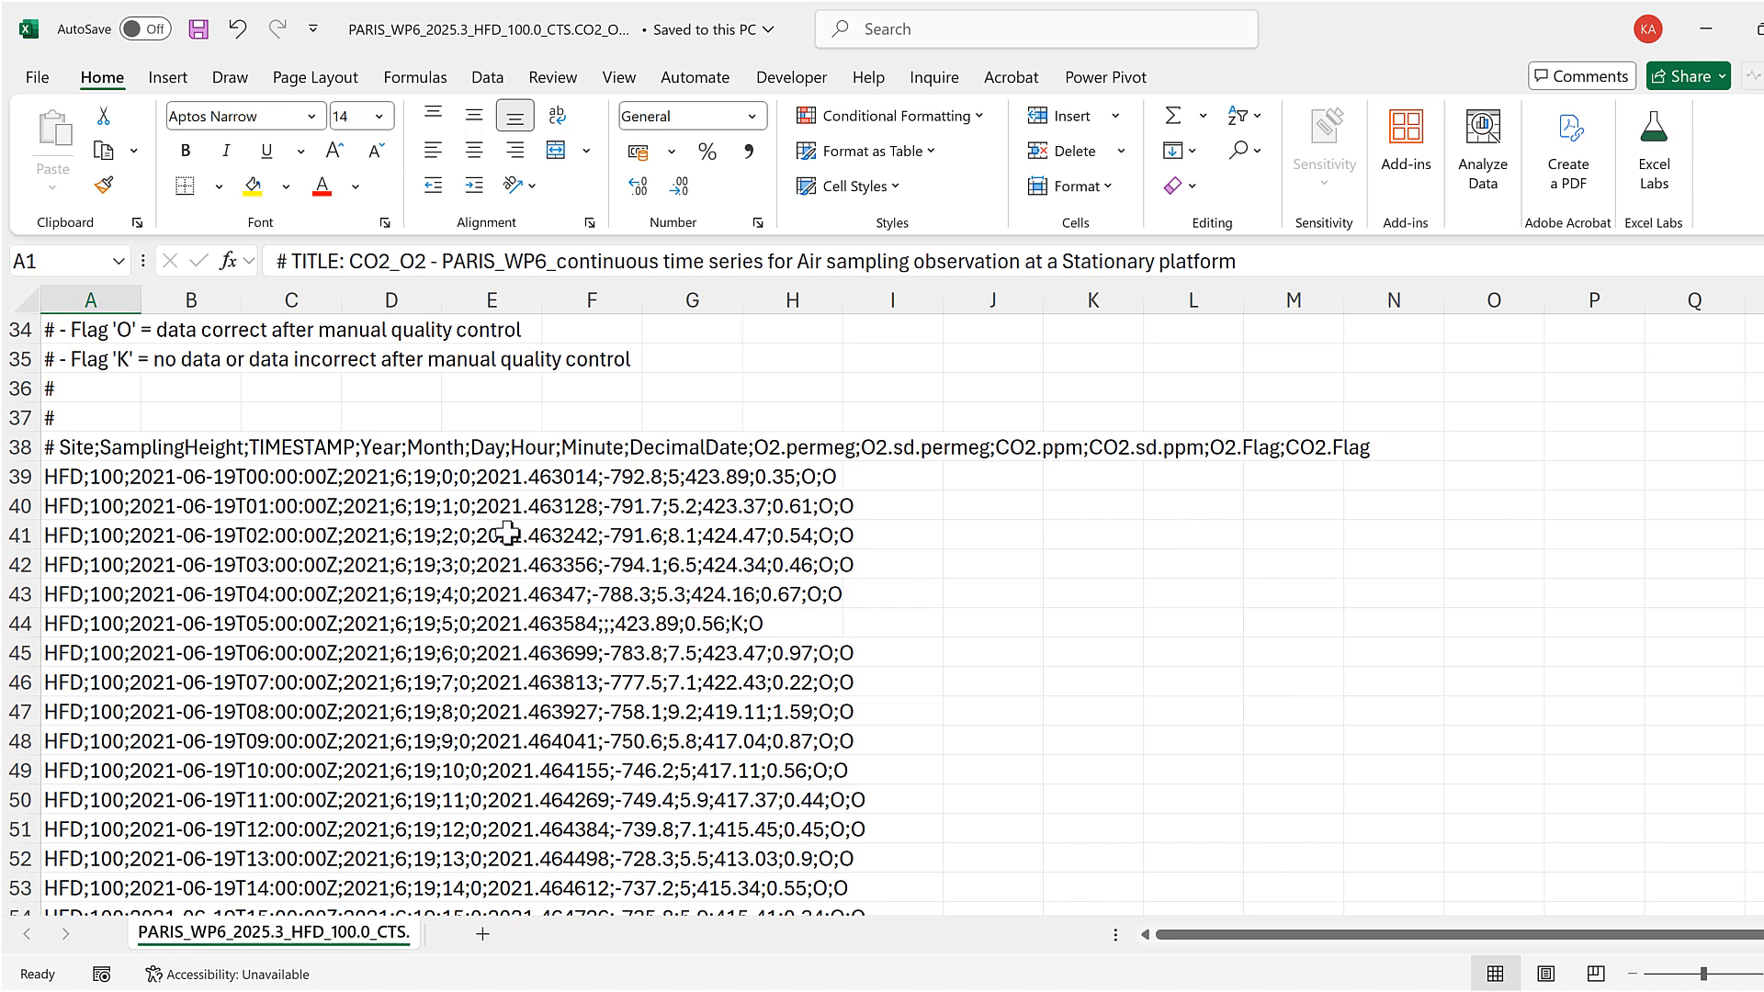
# Step: Widen column A and split its data from A38 downward into columns with Text to Columns, using only Semicolon as the delimiter
pyautogui.moveTo(140, 300); pyautogui.dragTo(958, 395)
pyautogui.click(687, 450)
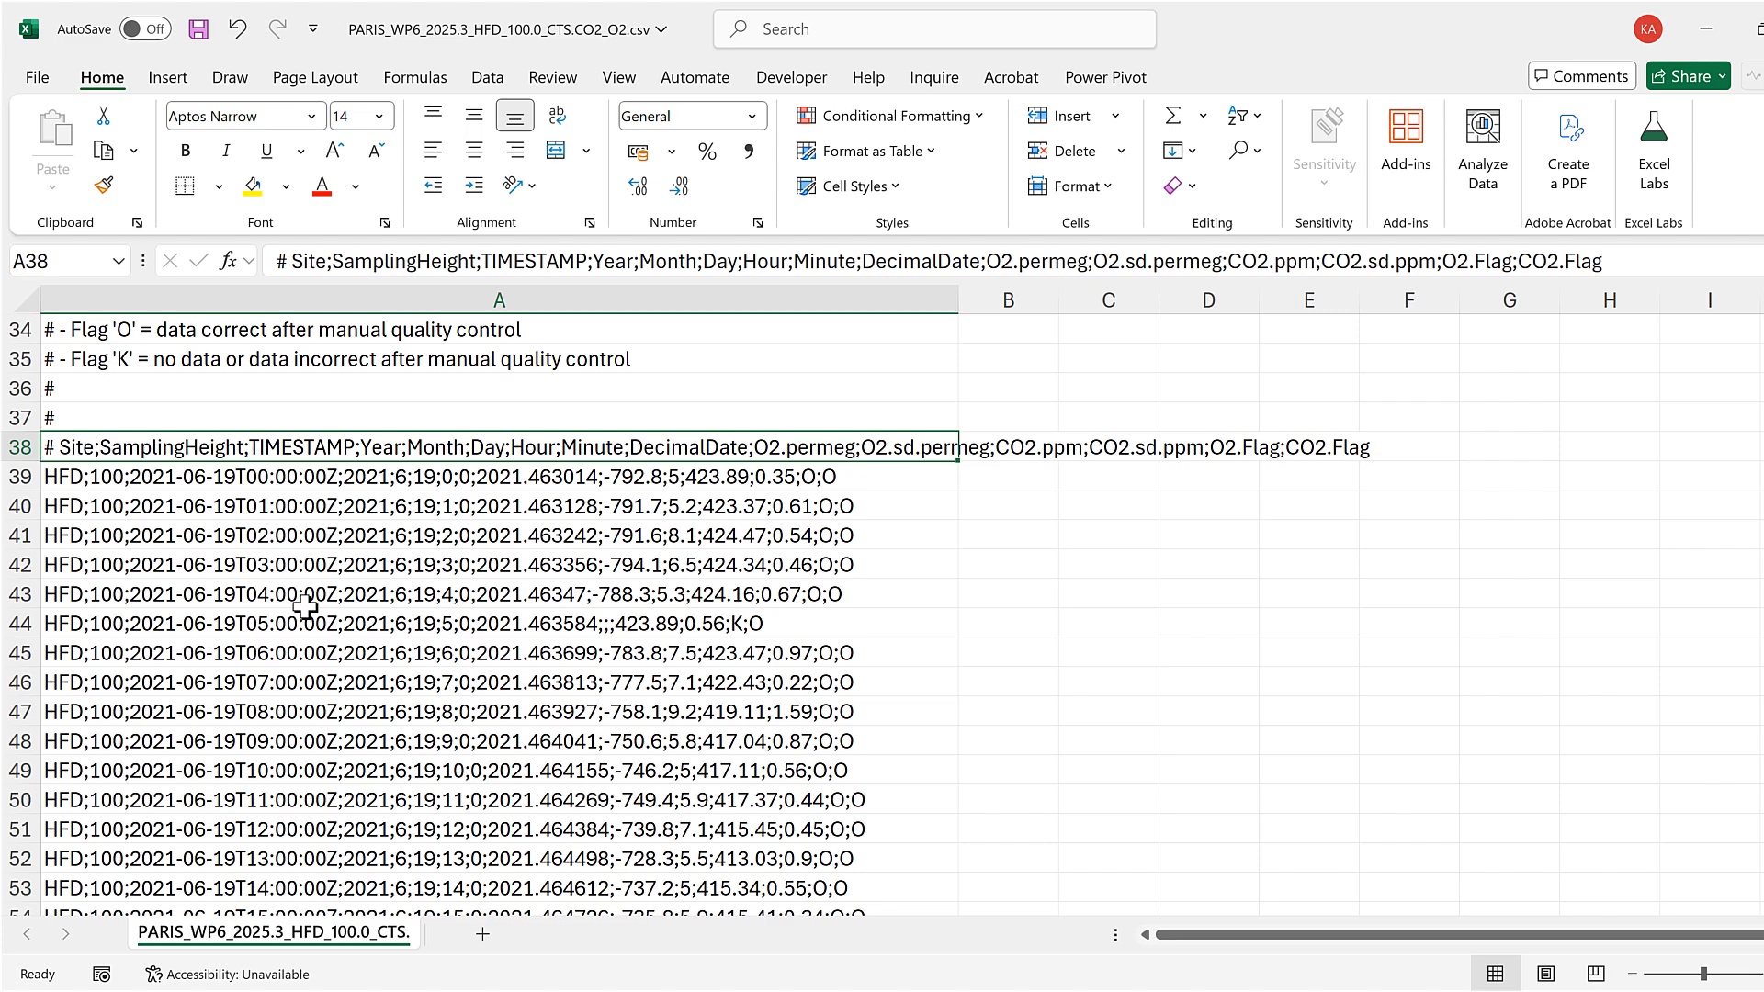
pyautogui.hotkey('ctrl', 'shift', 'Down')
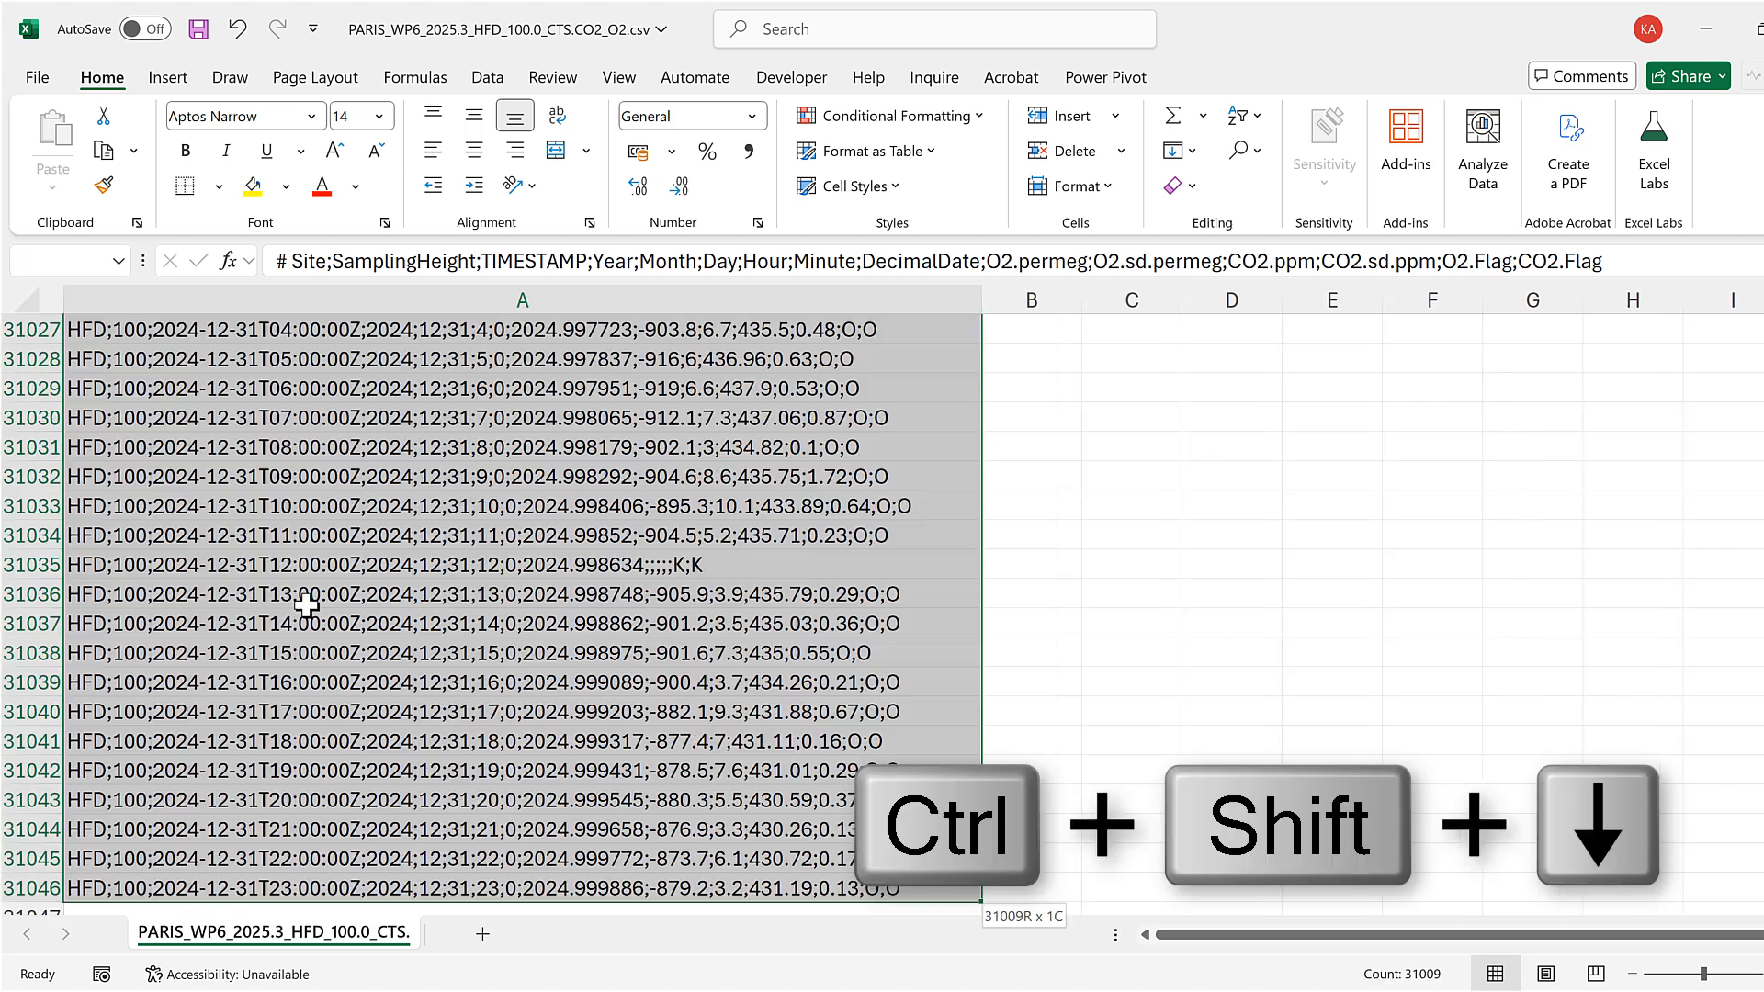
pyautogui.click(483, 77)
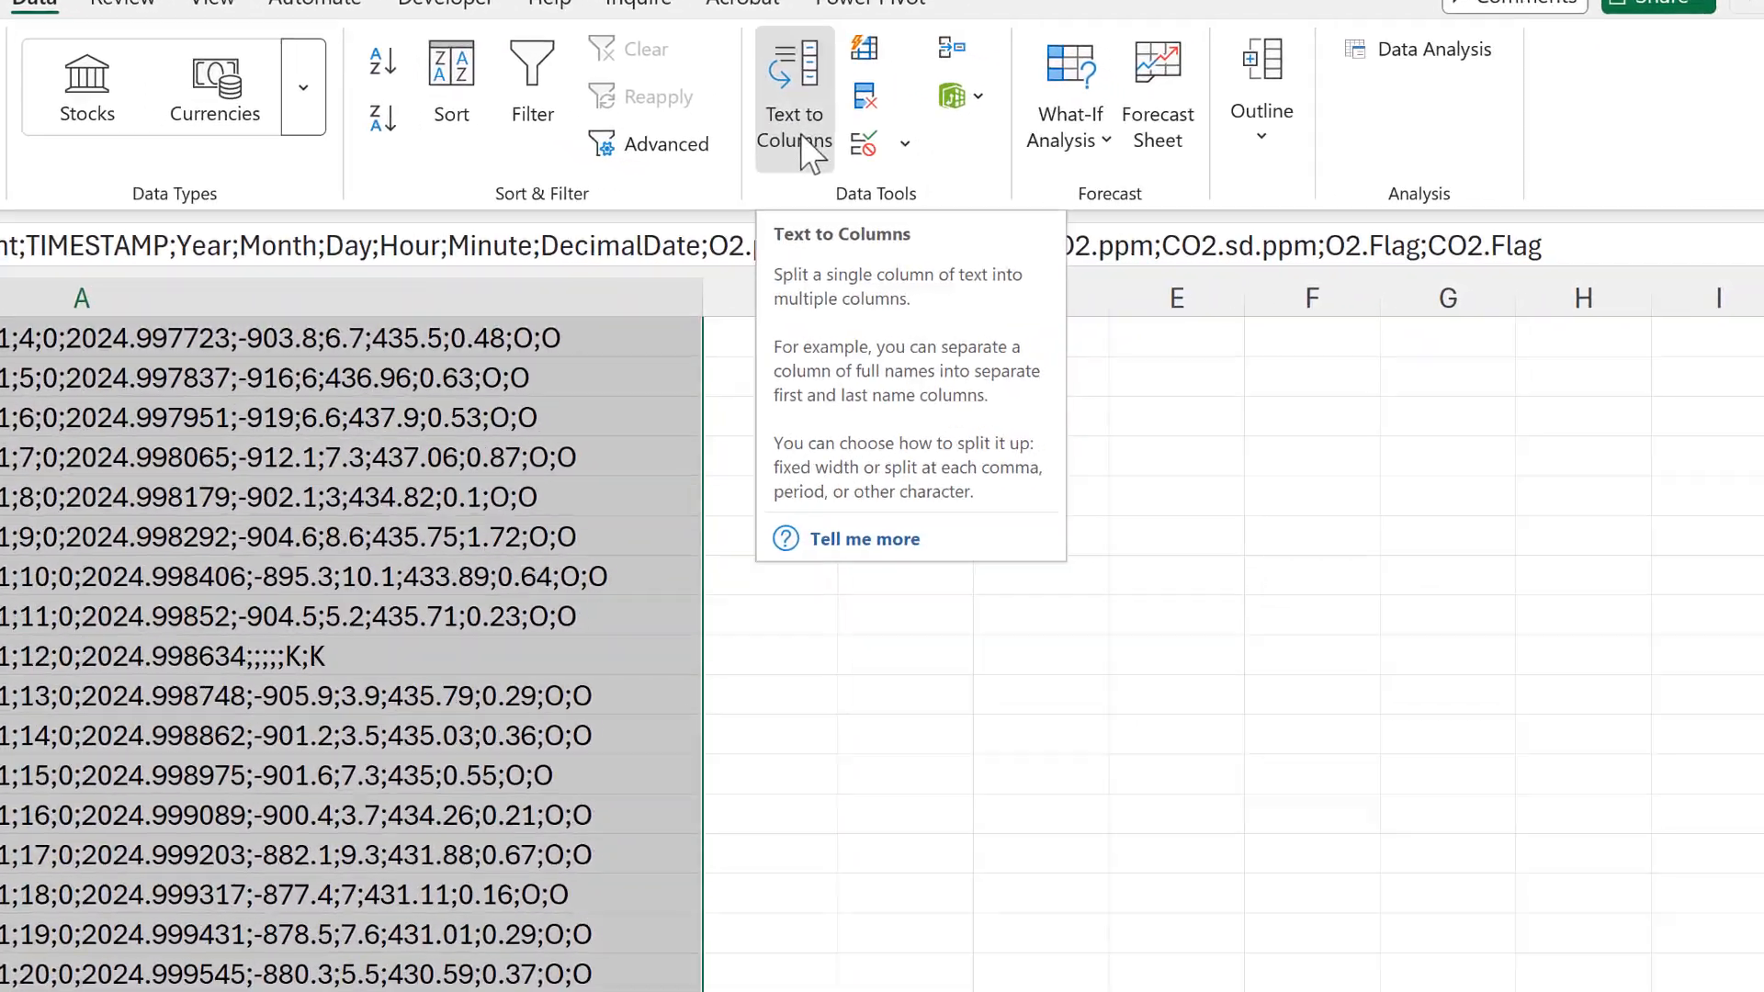
pyautogui.click(1057, 184)
pyautogui.click(742, 129)
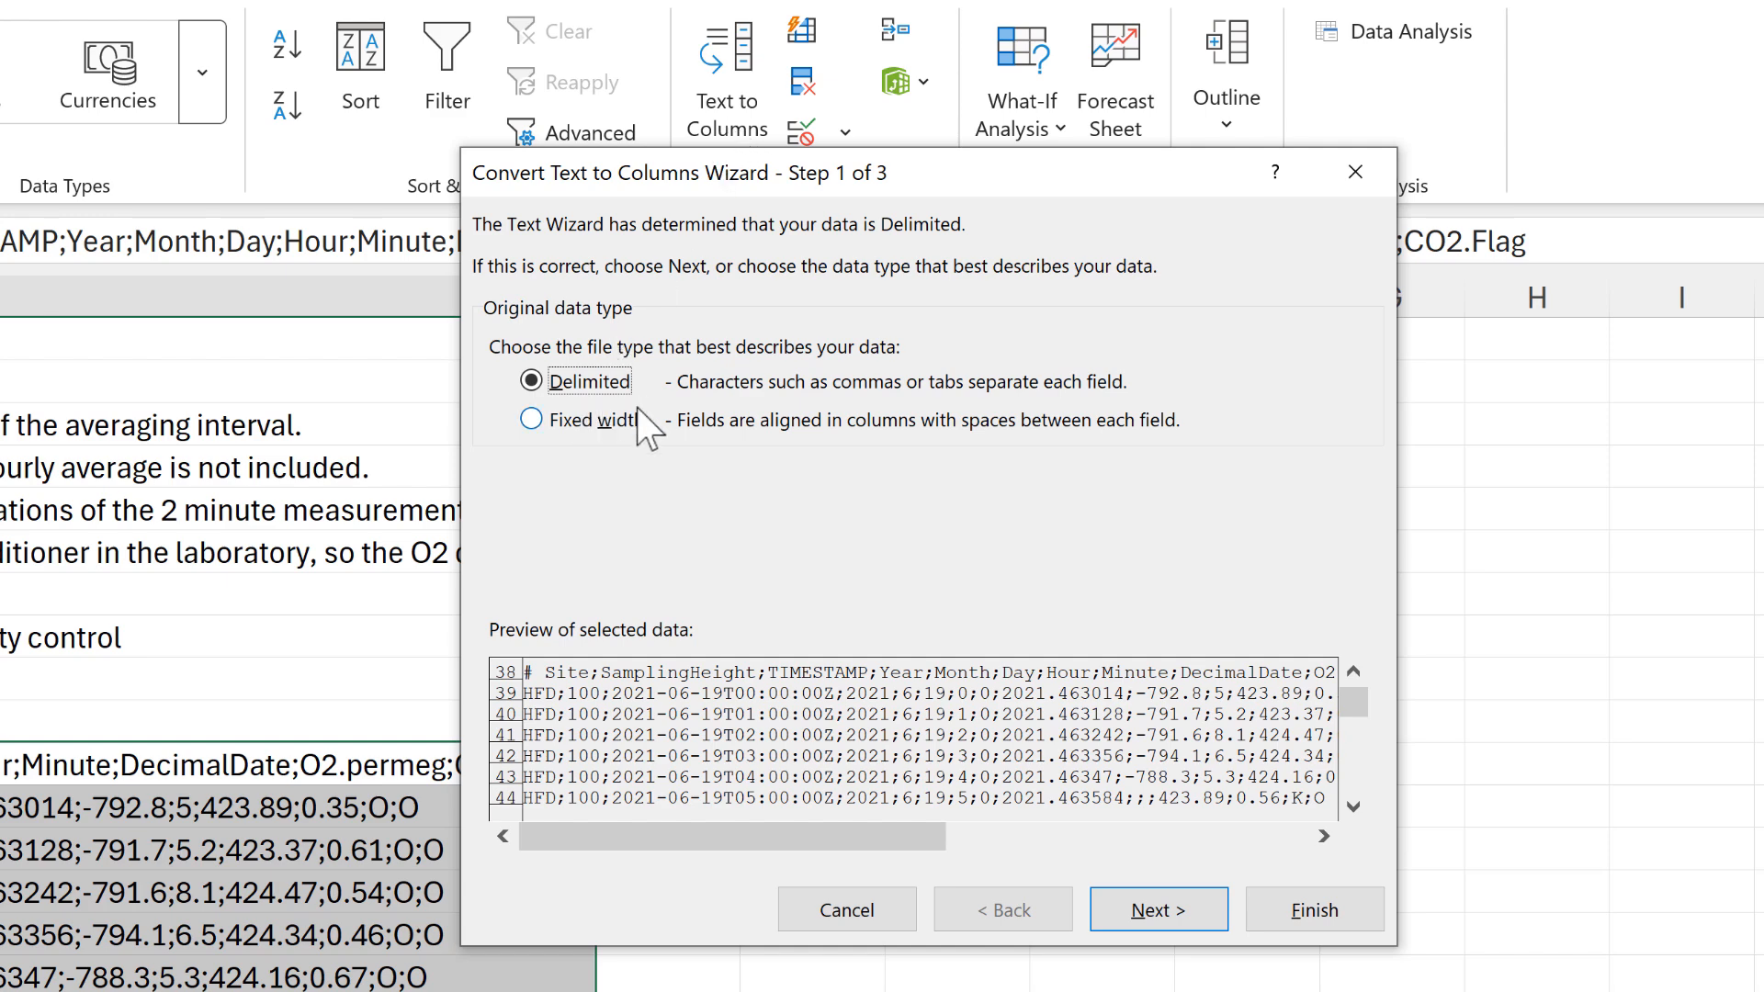
pyautogui.click(1155, 913)
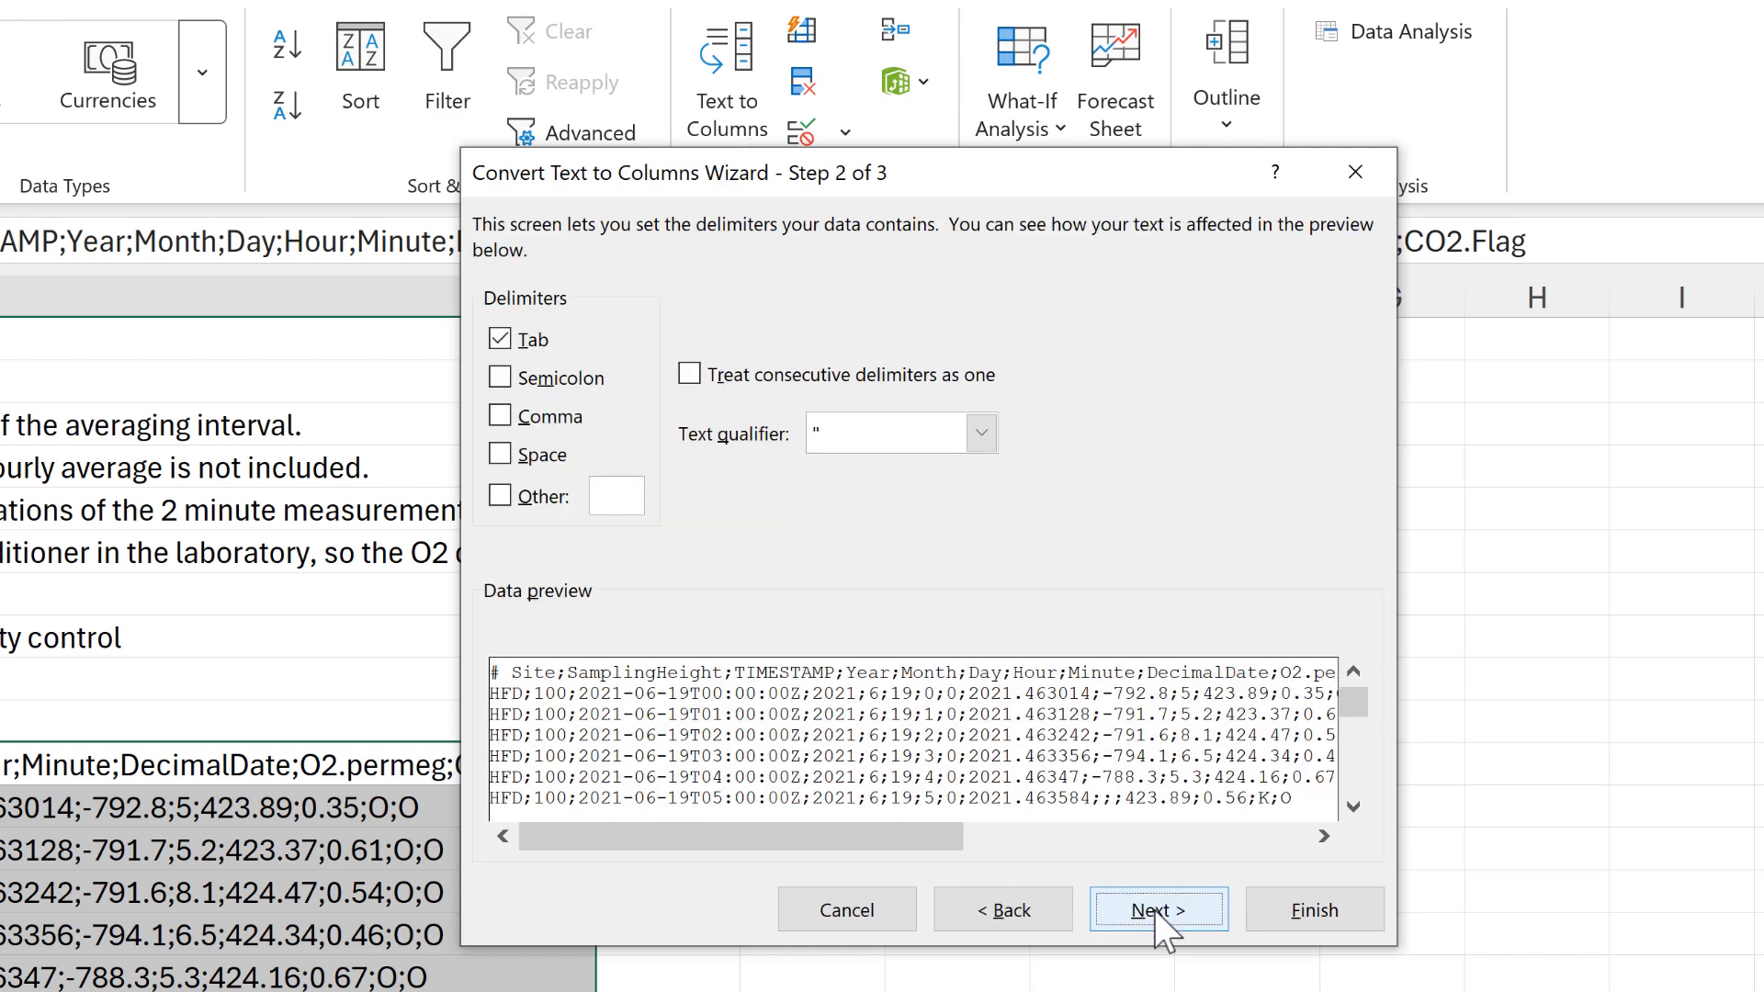
pyautogui.click(497, 353)
pyautogui.click(510, 379)
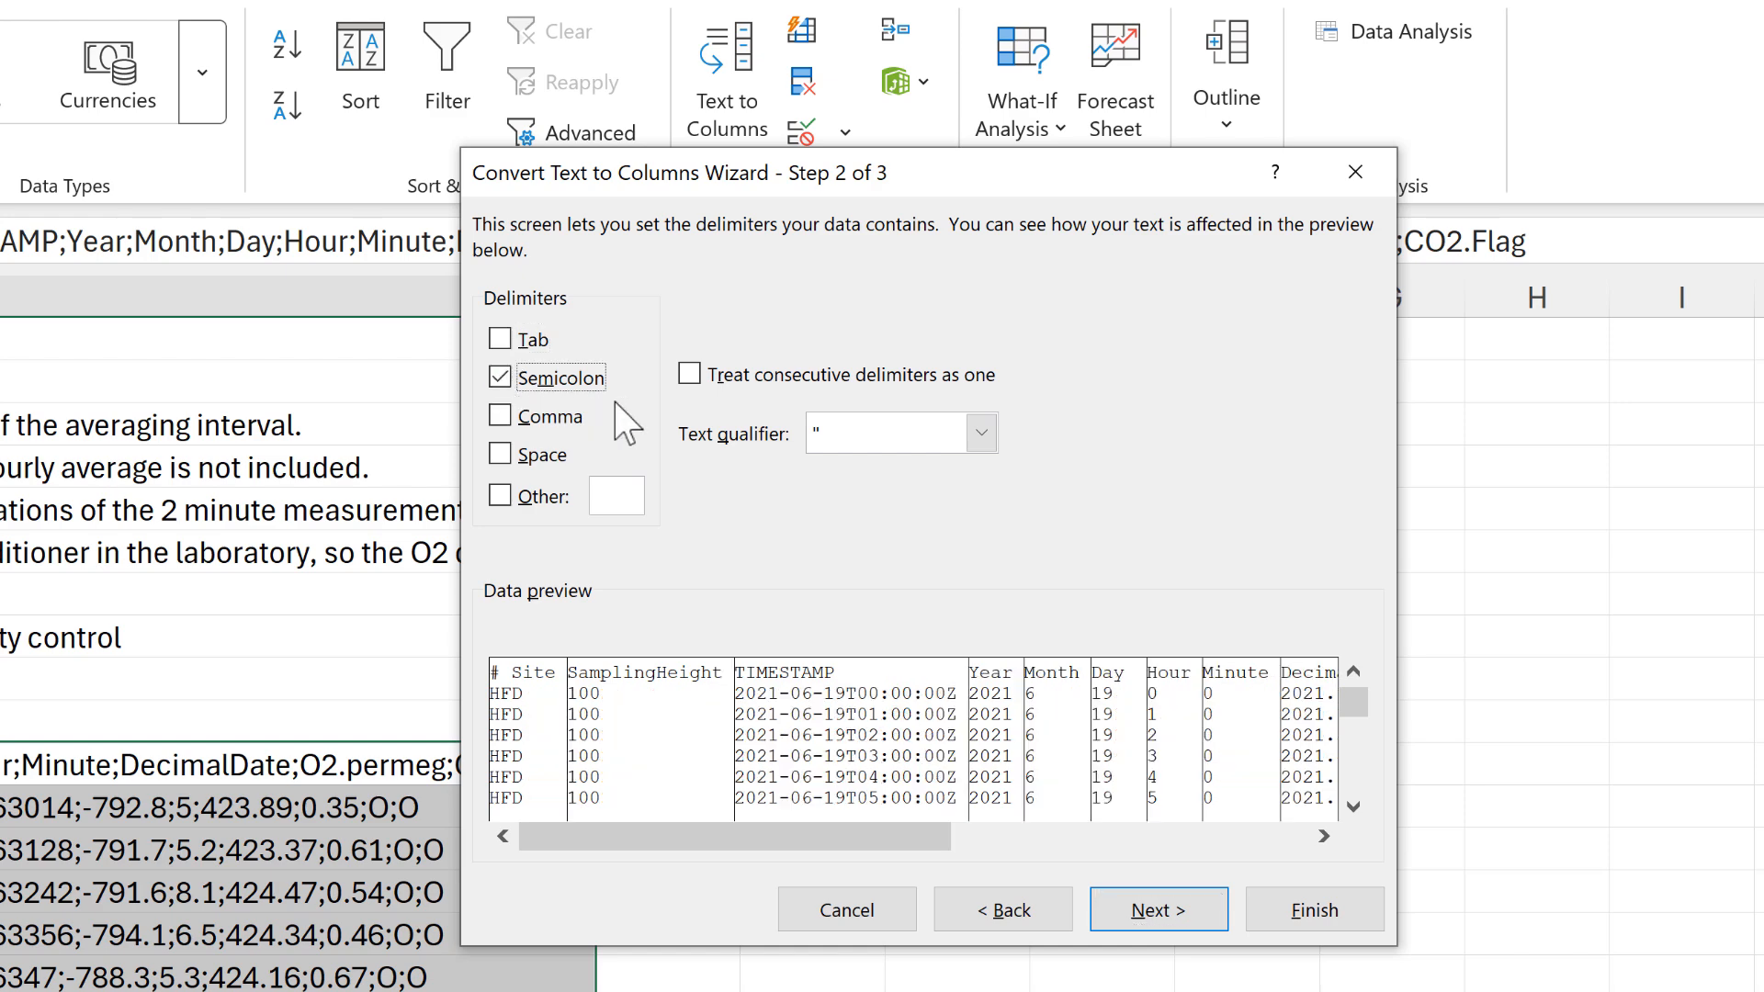
pyautogui.click(1158, 913)
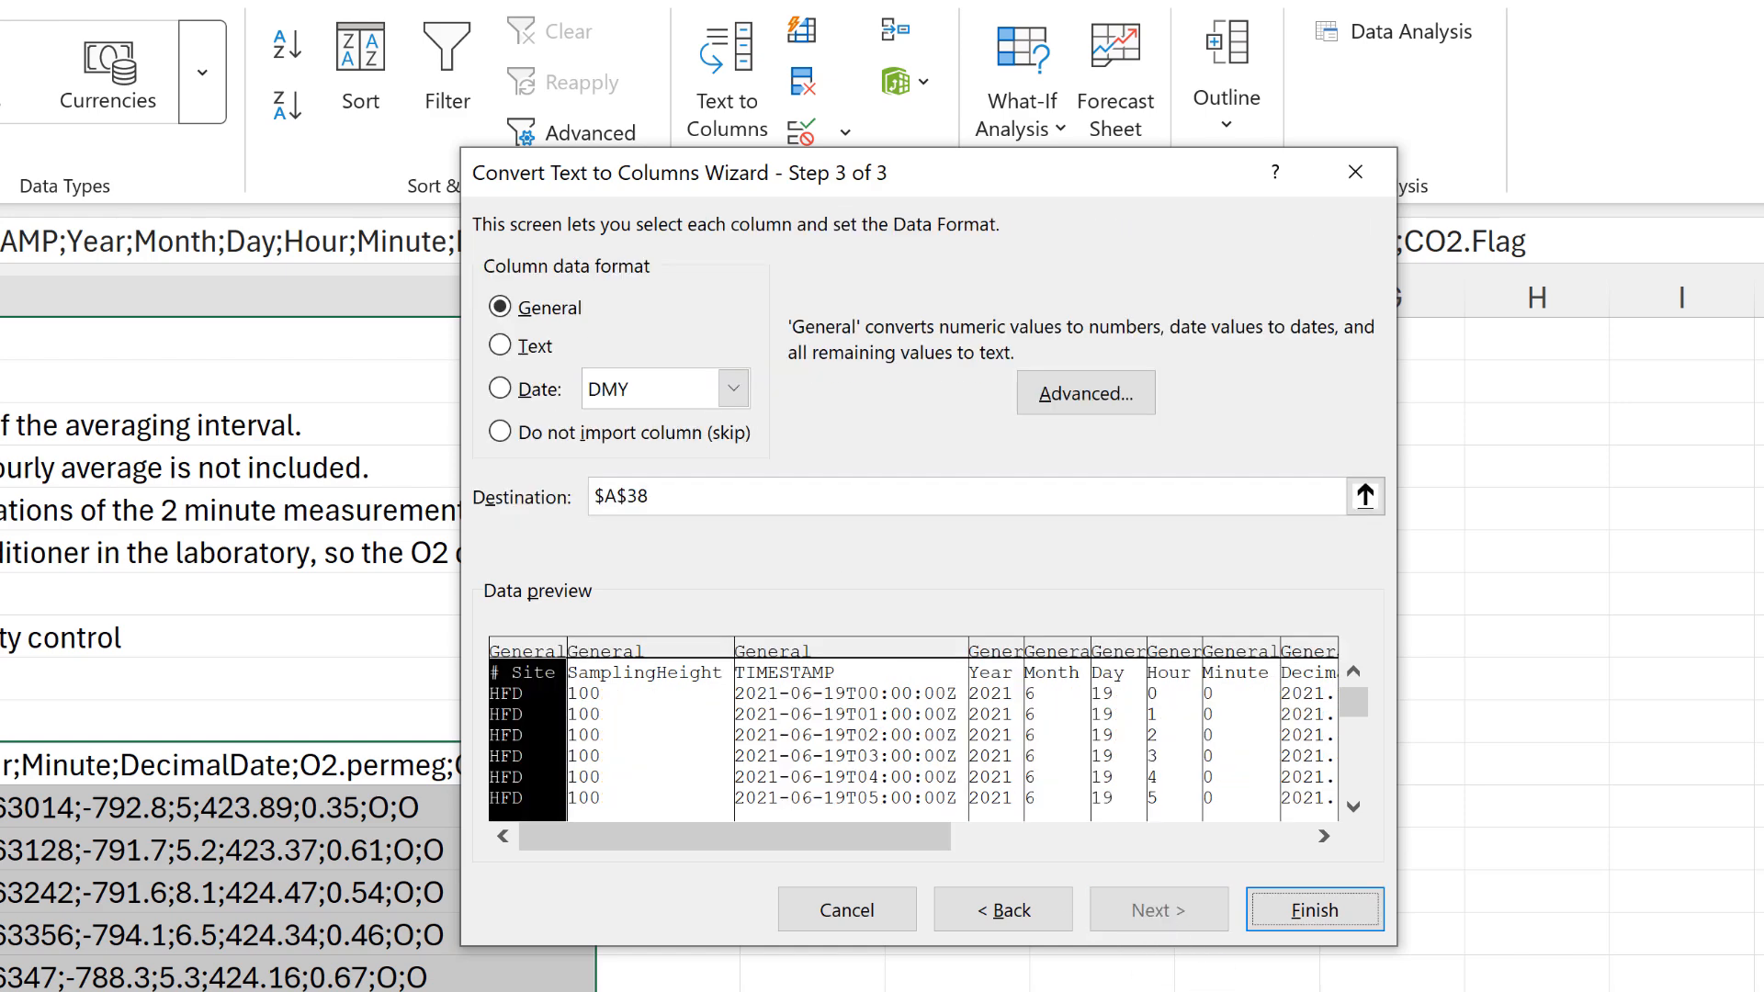
pyautogui.click(1280, 912)
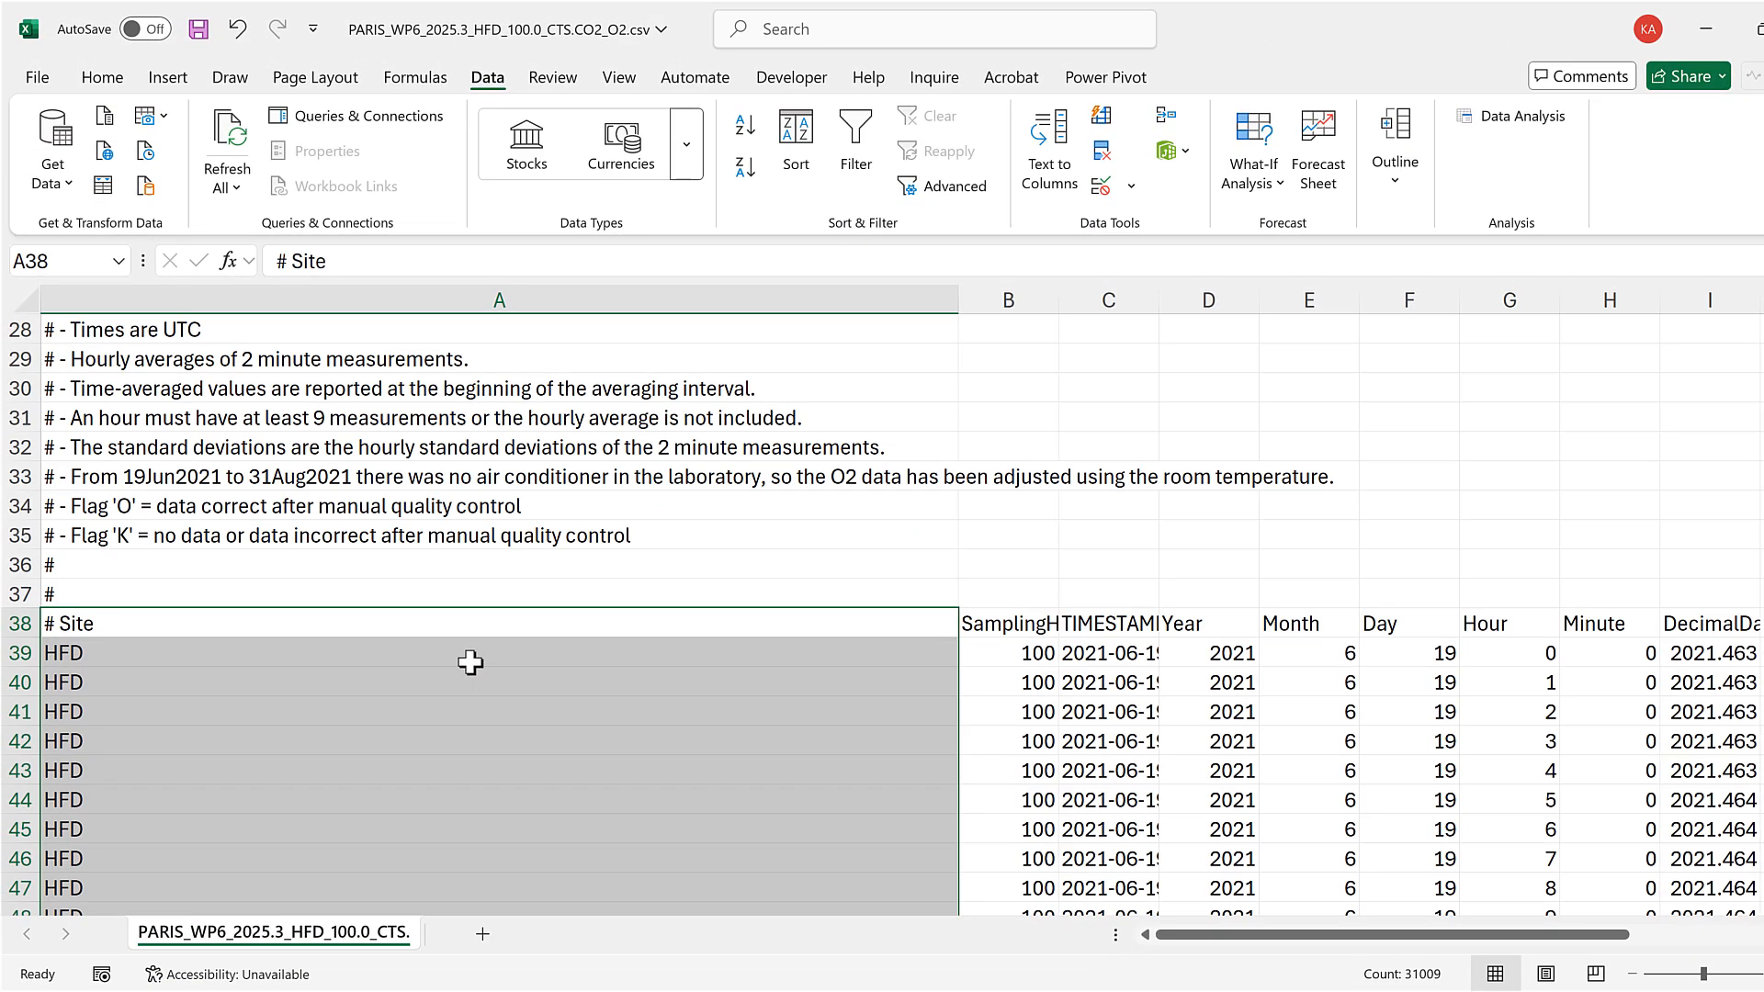
# Step: Narrow column A so the split data columns sit closer together
pyautogui.click(471, 662)
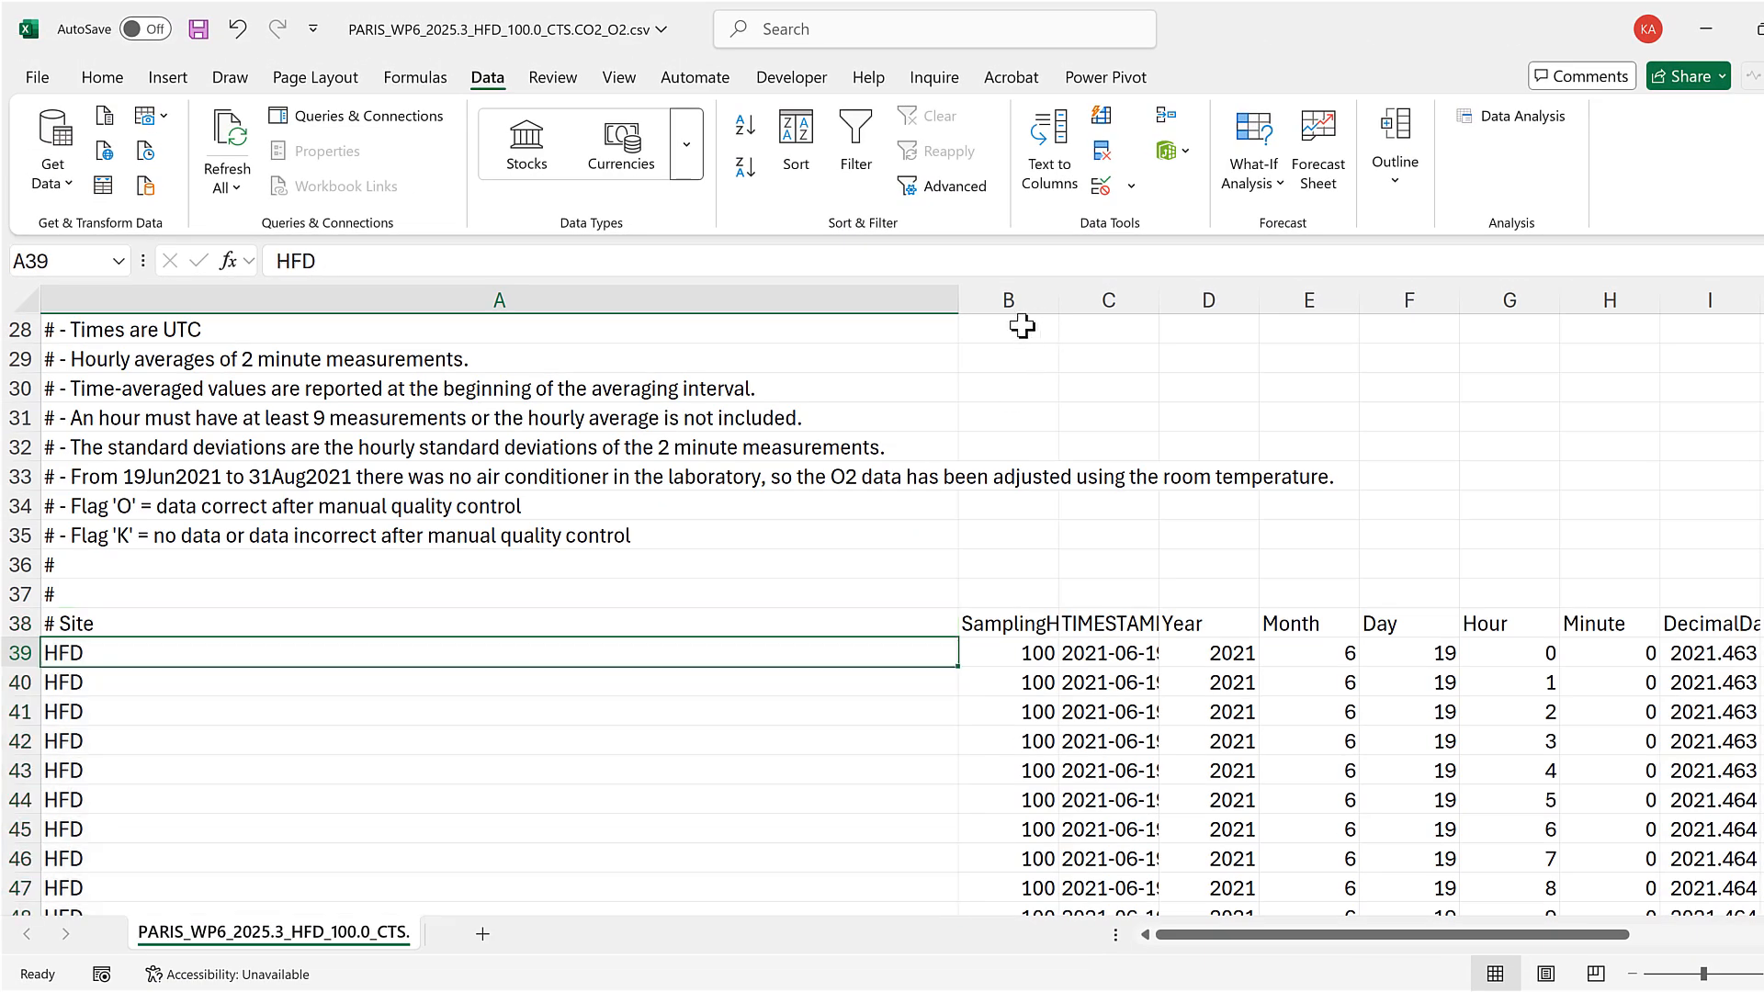
pyautogui.moveTo(971, 294); pyautogui.dragTo(378, 418)
pyautogui.click(584, 468)
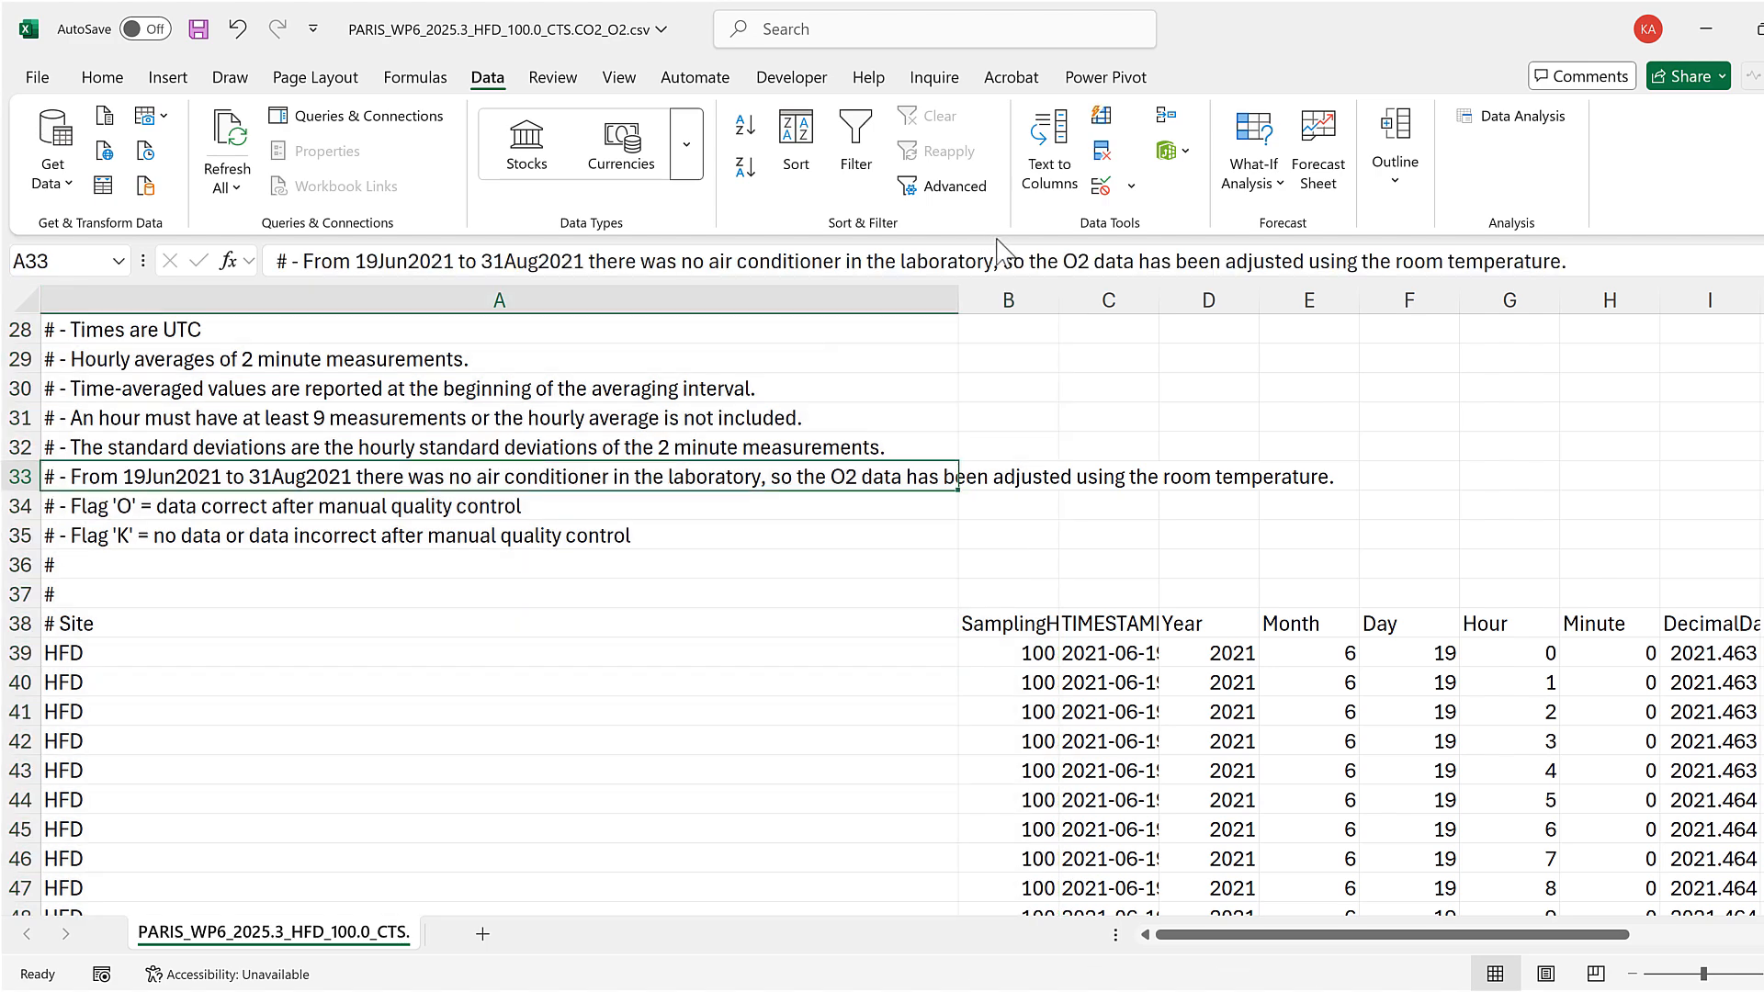
pyautogui.moveTo(949, 295); pyautogui.dragTo(199, 447)
# Step: Copy the header cells A38:O38 and paste them at H1 in the WAO_2024_01_to_2024_12 hourly average workbook
pyautogui.moveTo(142, 626); pyautogui.dragTo(1522, 617)
pyautogui.hotkey('ctrl', 'c')
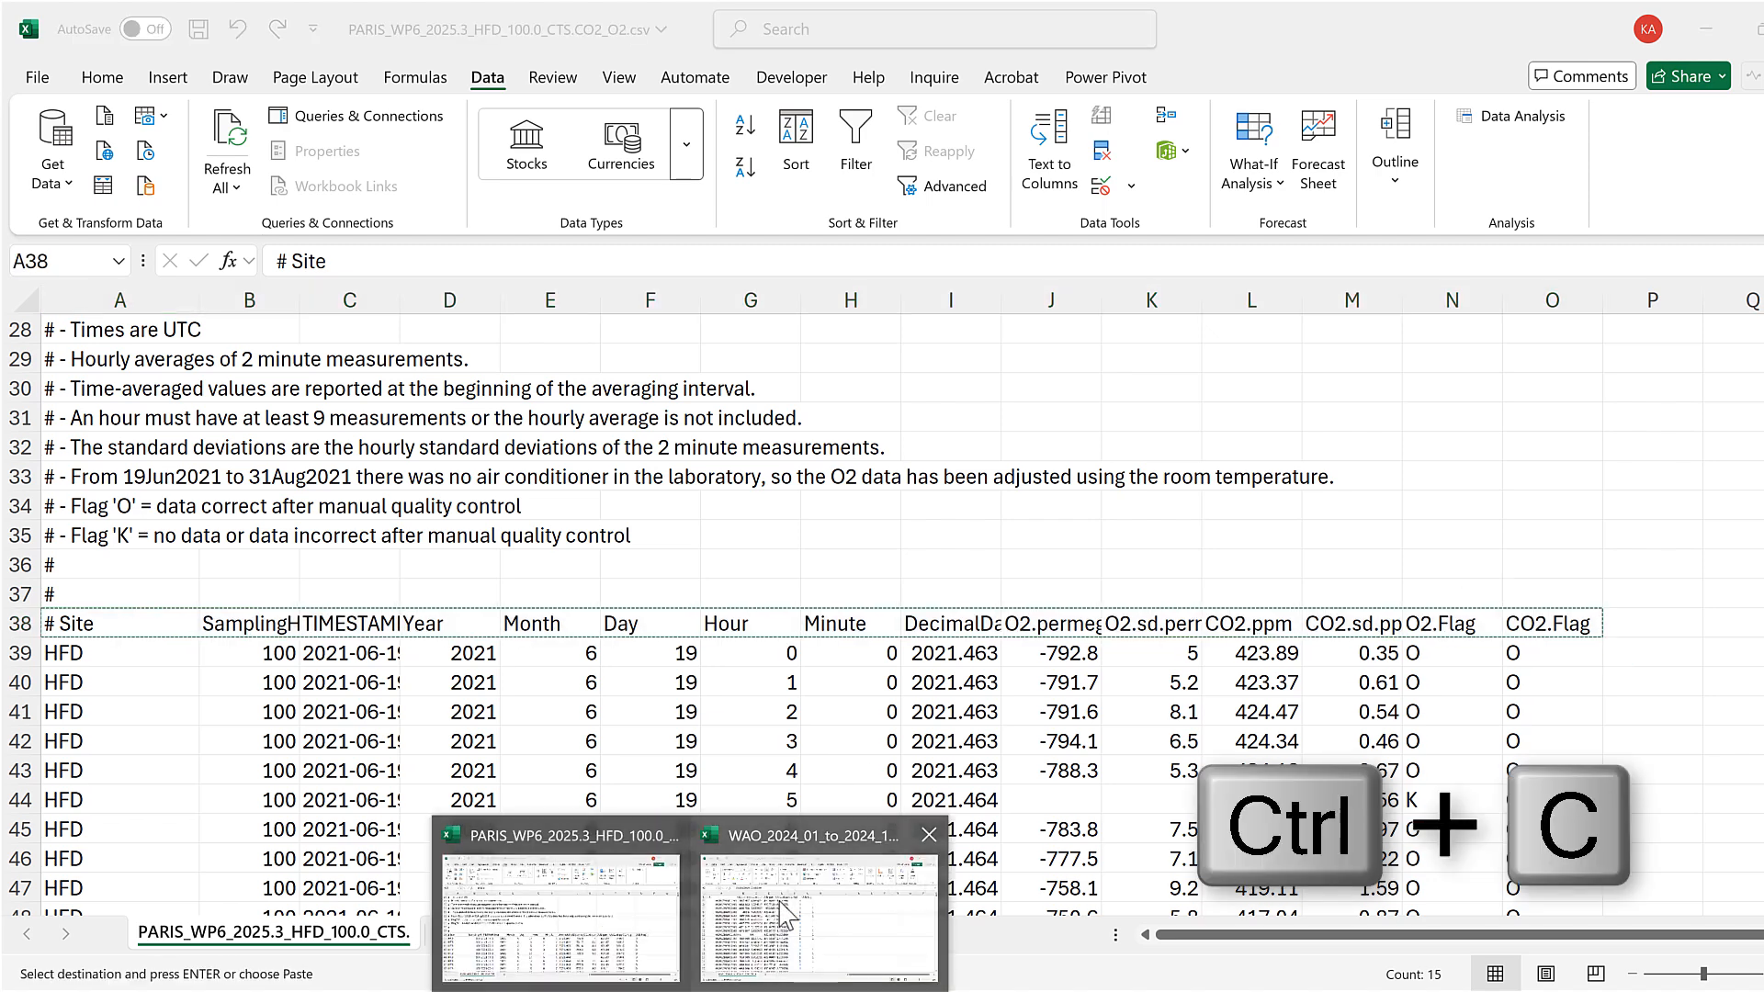
pyautogui.click(780, 914)
pyautogui.click(921, 350)
pyautogui.press('Up')
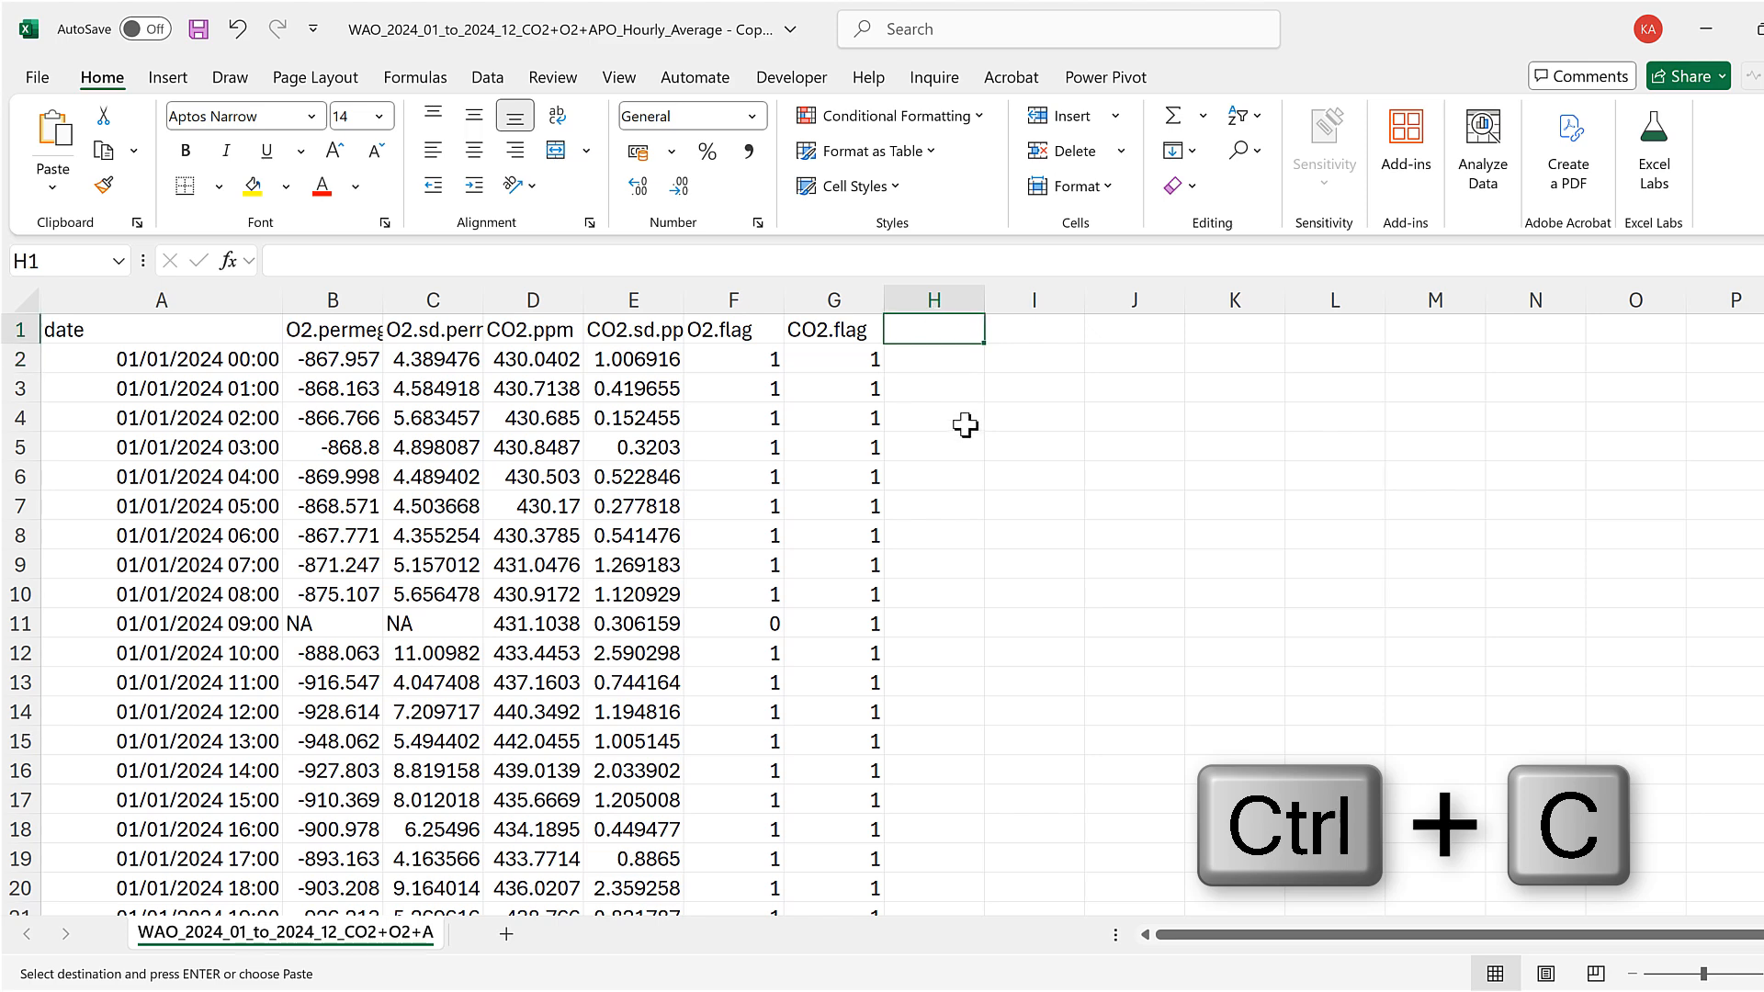
pyautogui.hotkey('ctrl', 'v')
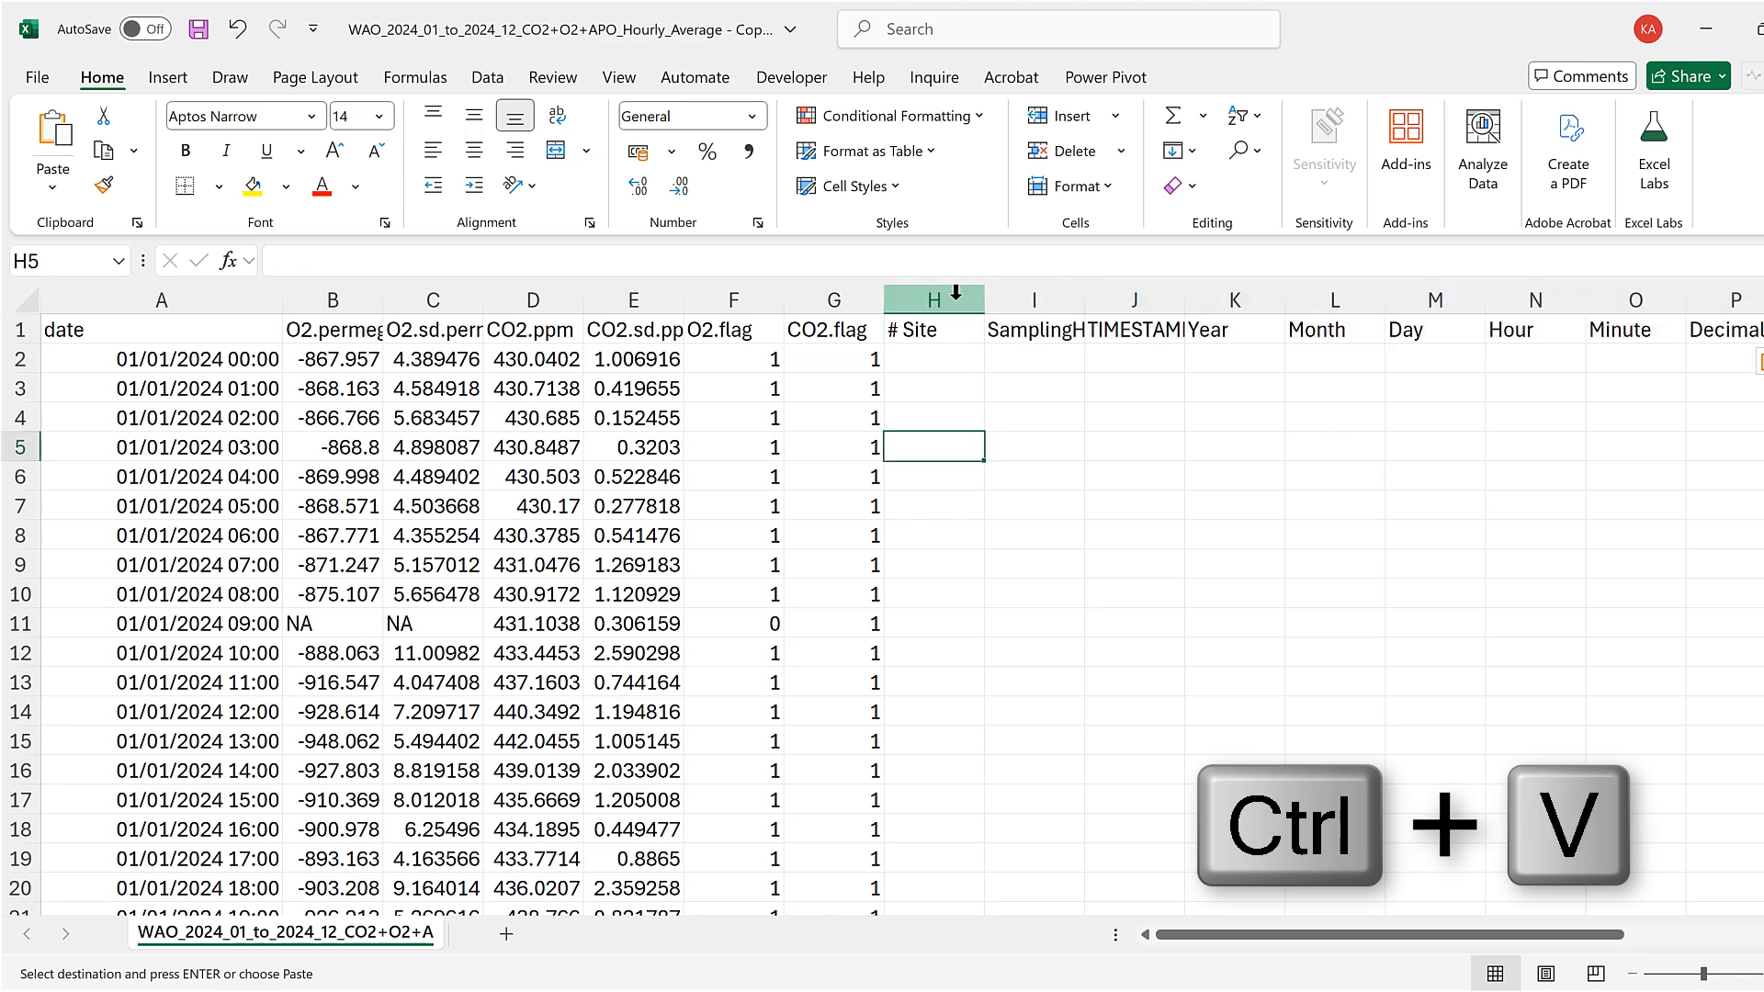
# Step: Move the pasted columns H to P, # Site through DecimalDate, in front of the date column without overwriting data
pyautogui.moveTo(933, 300); pyautogui.dragTo(1725, 303)
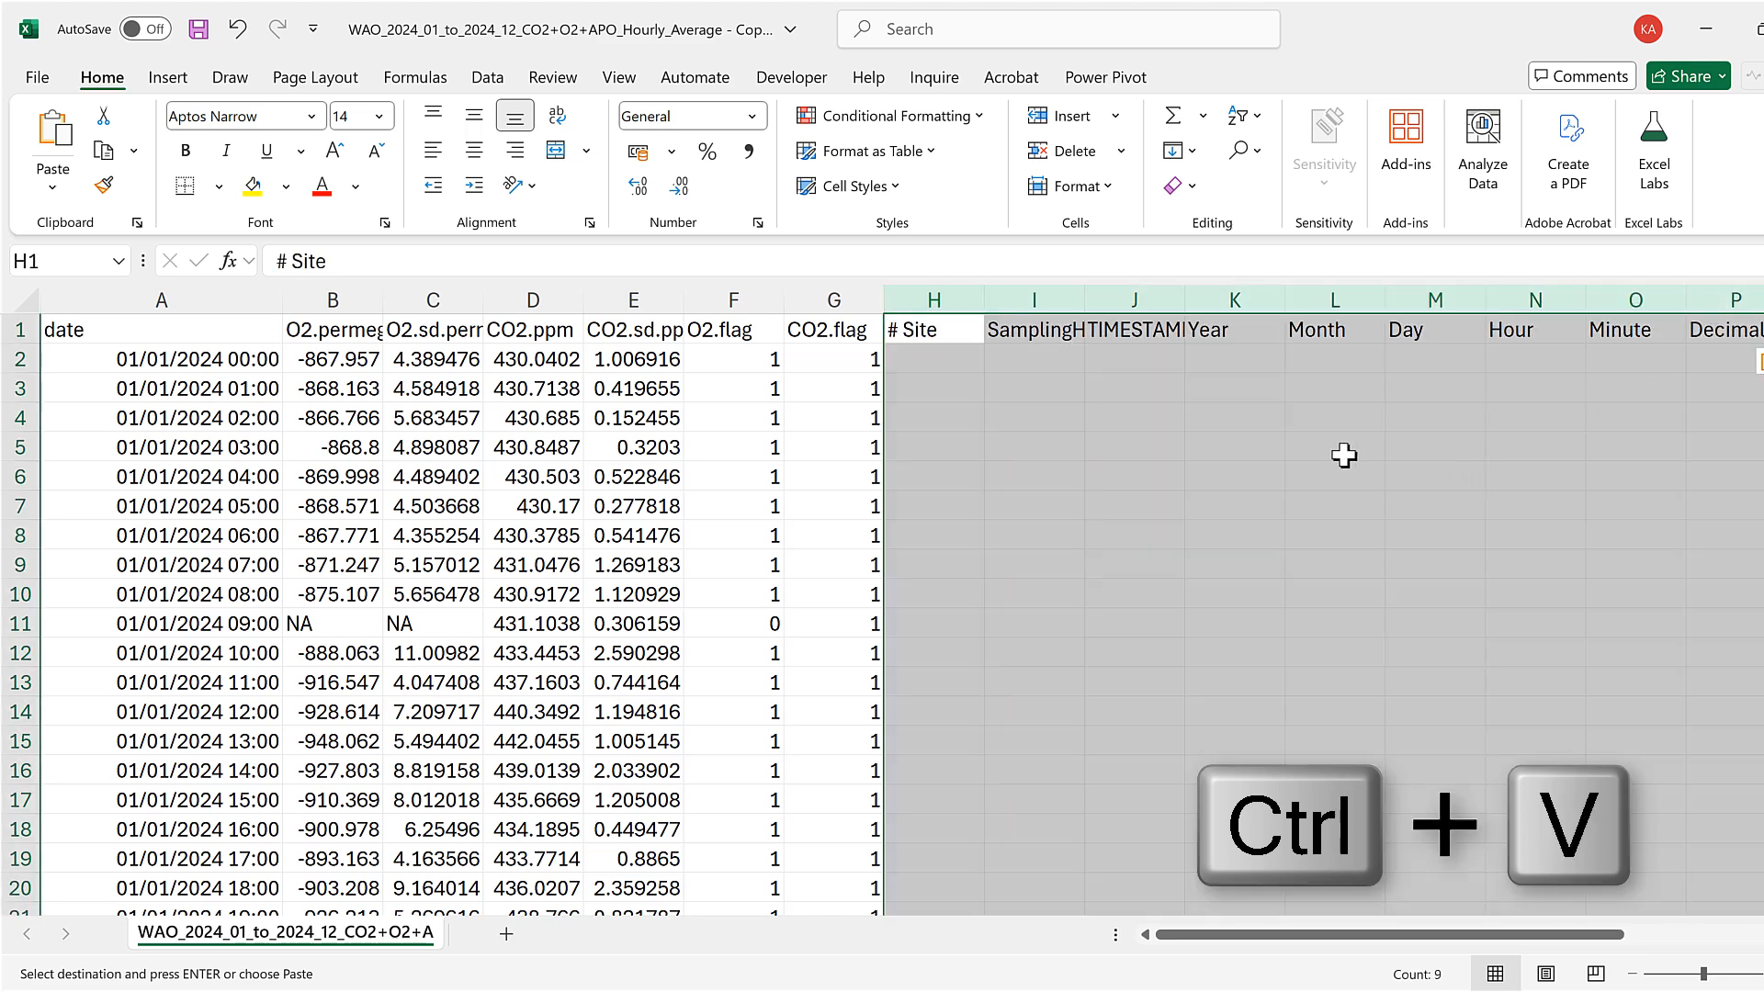
pyautogui.moveTo(884, 361); pyautogui.dragTo(10, 360)
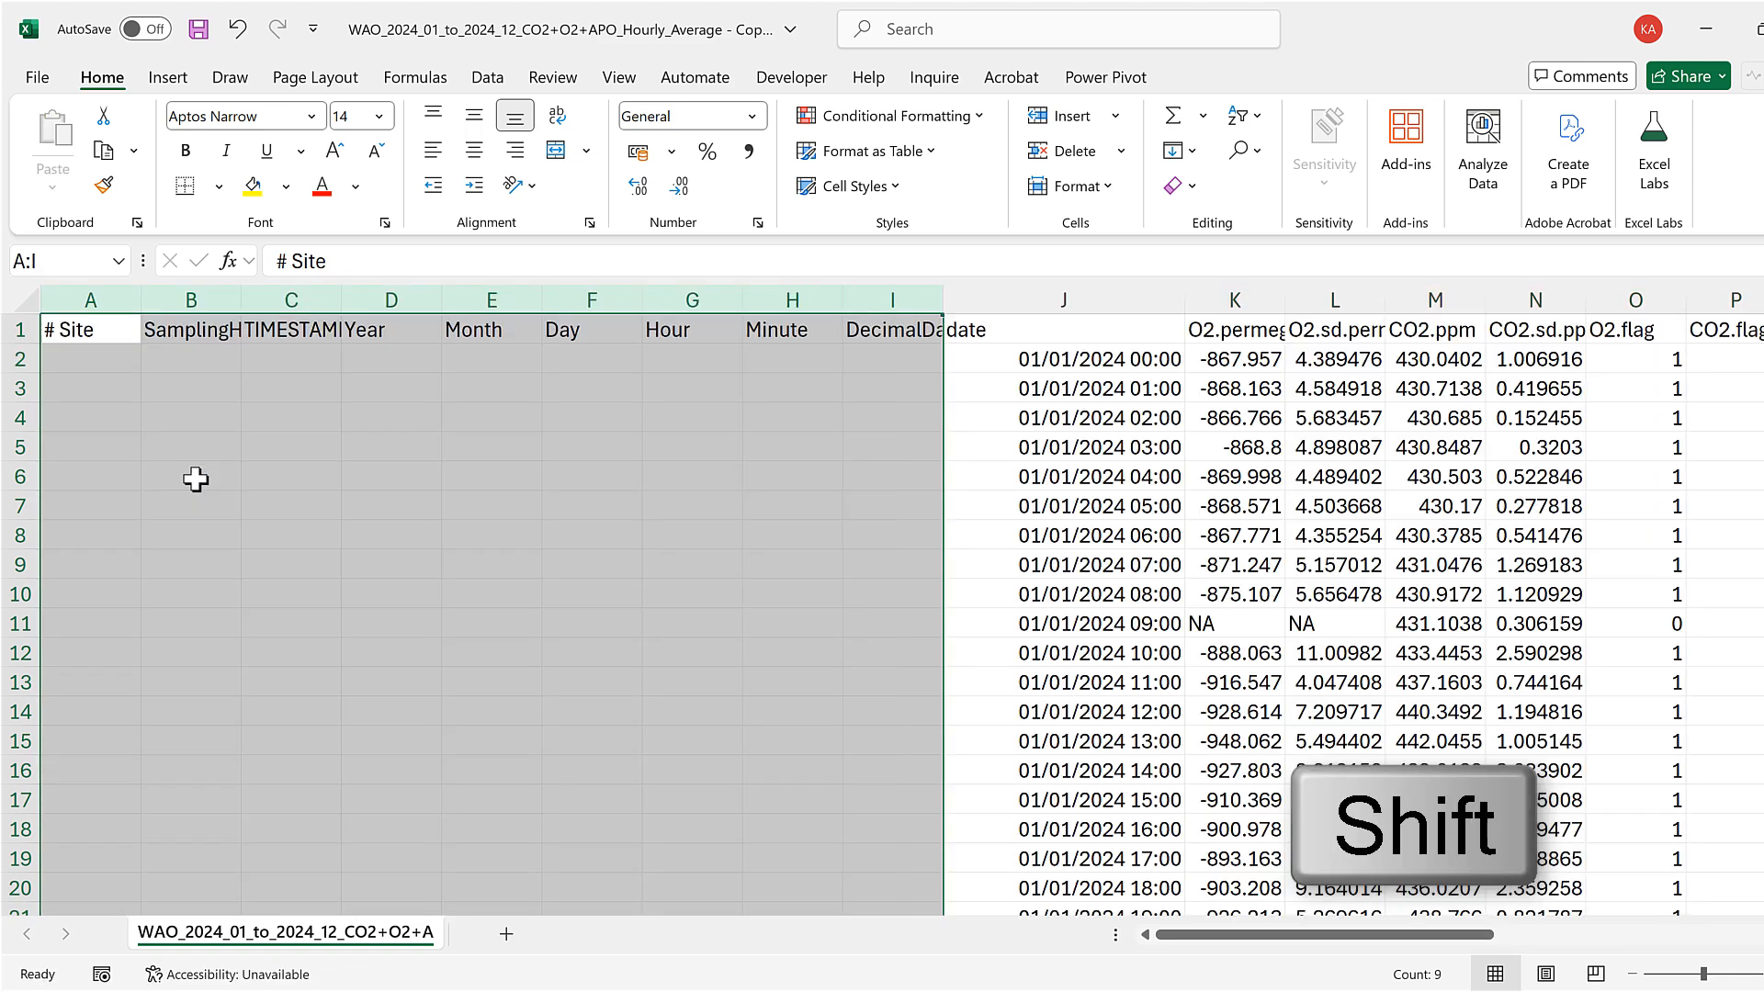
pyautogui.click(209, 423)
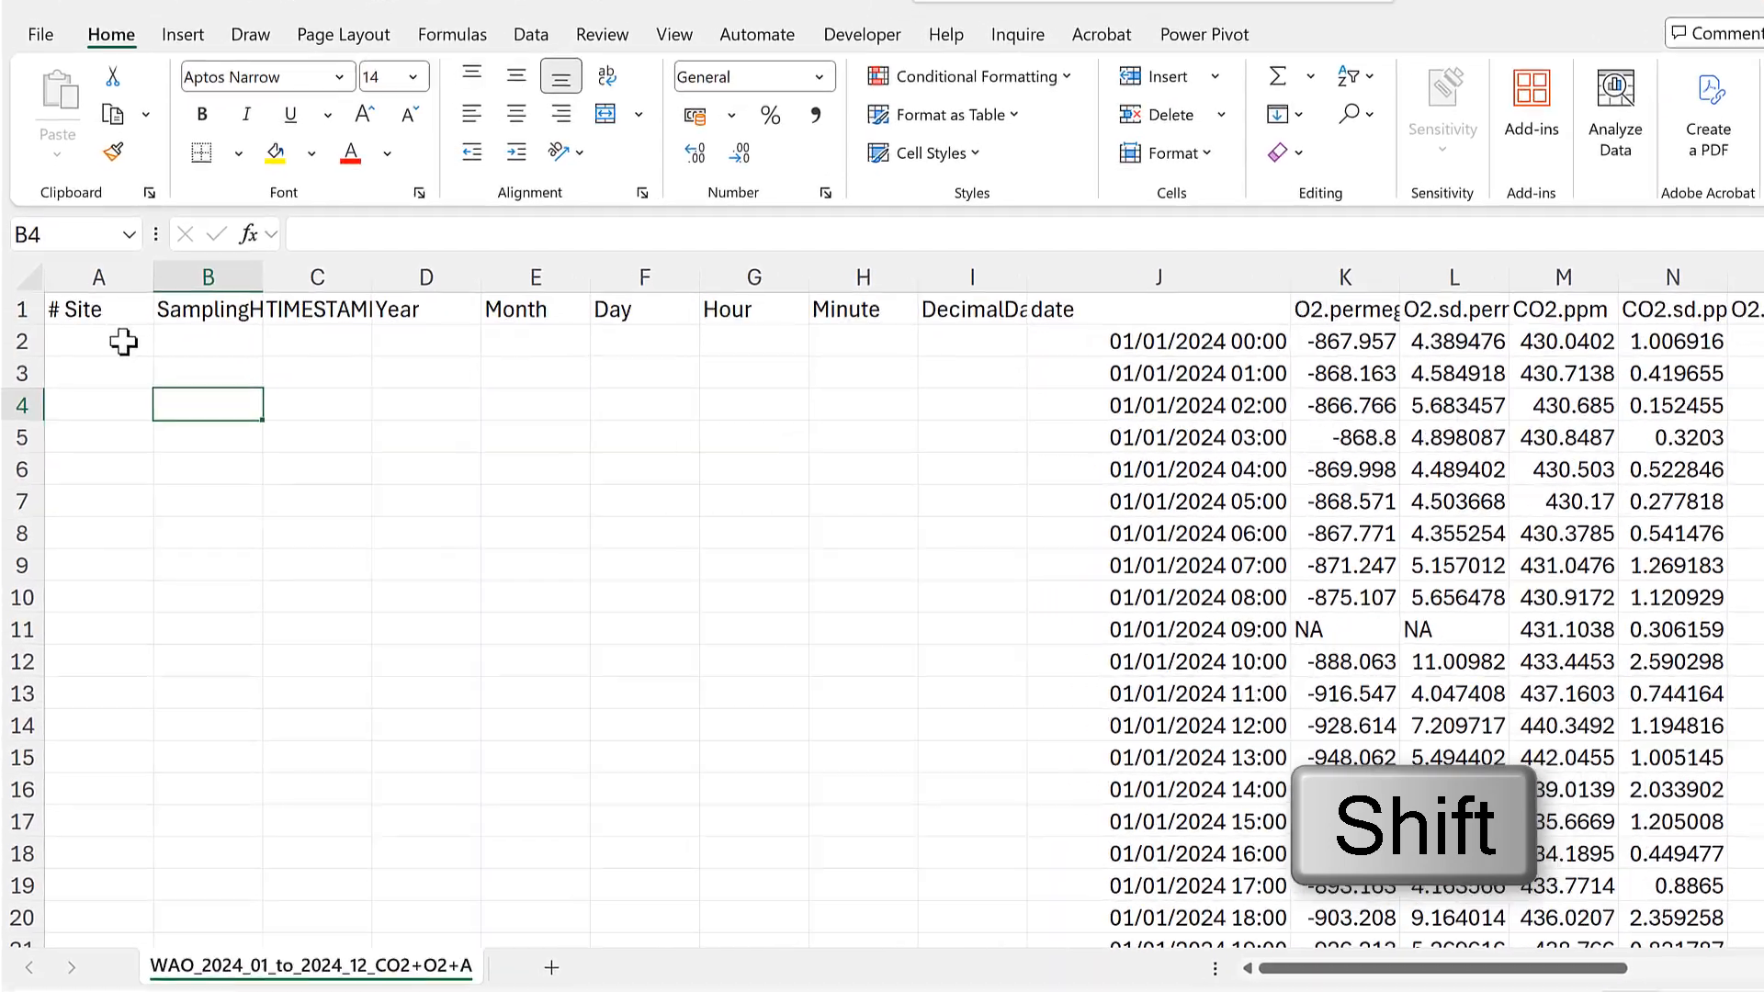
# Step: Enter WAO in A2 under # Site and fill it down the whole data range
pyautogui.click(108, 360)
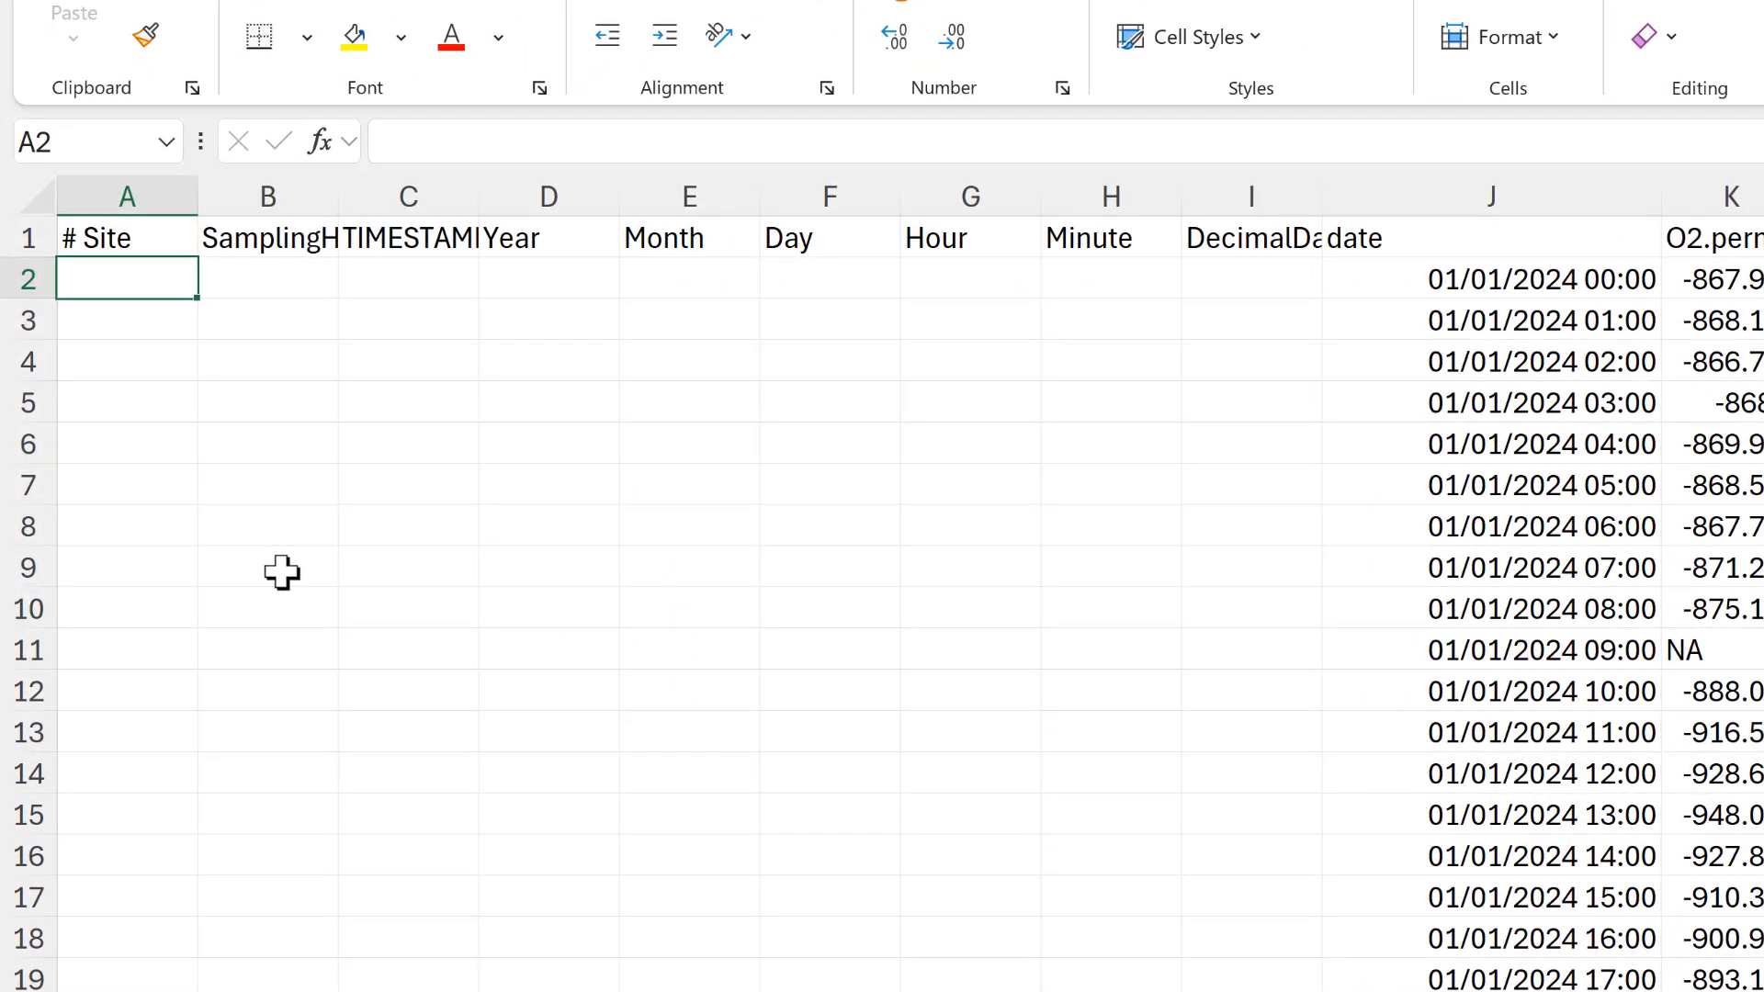
pyautogui.write('WAO')
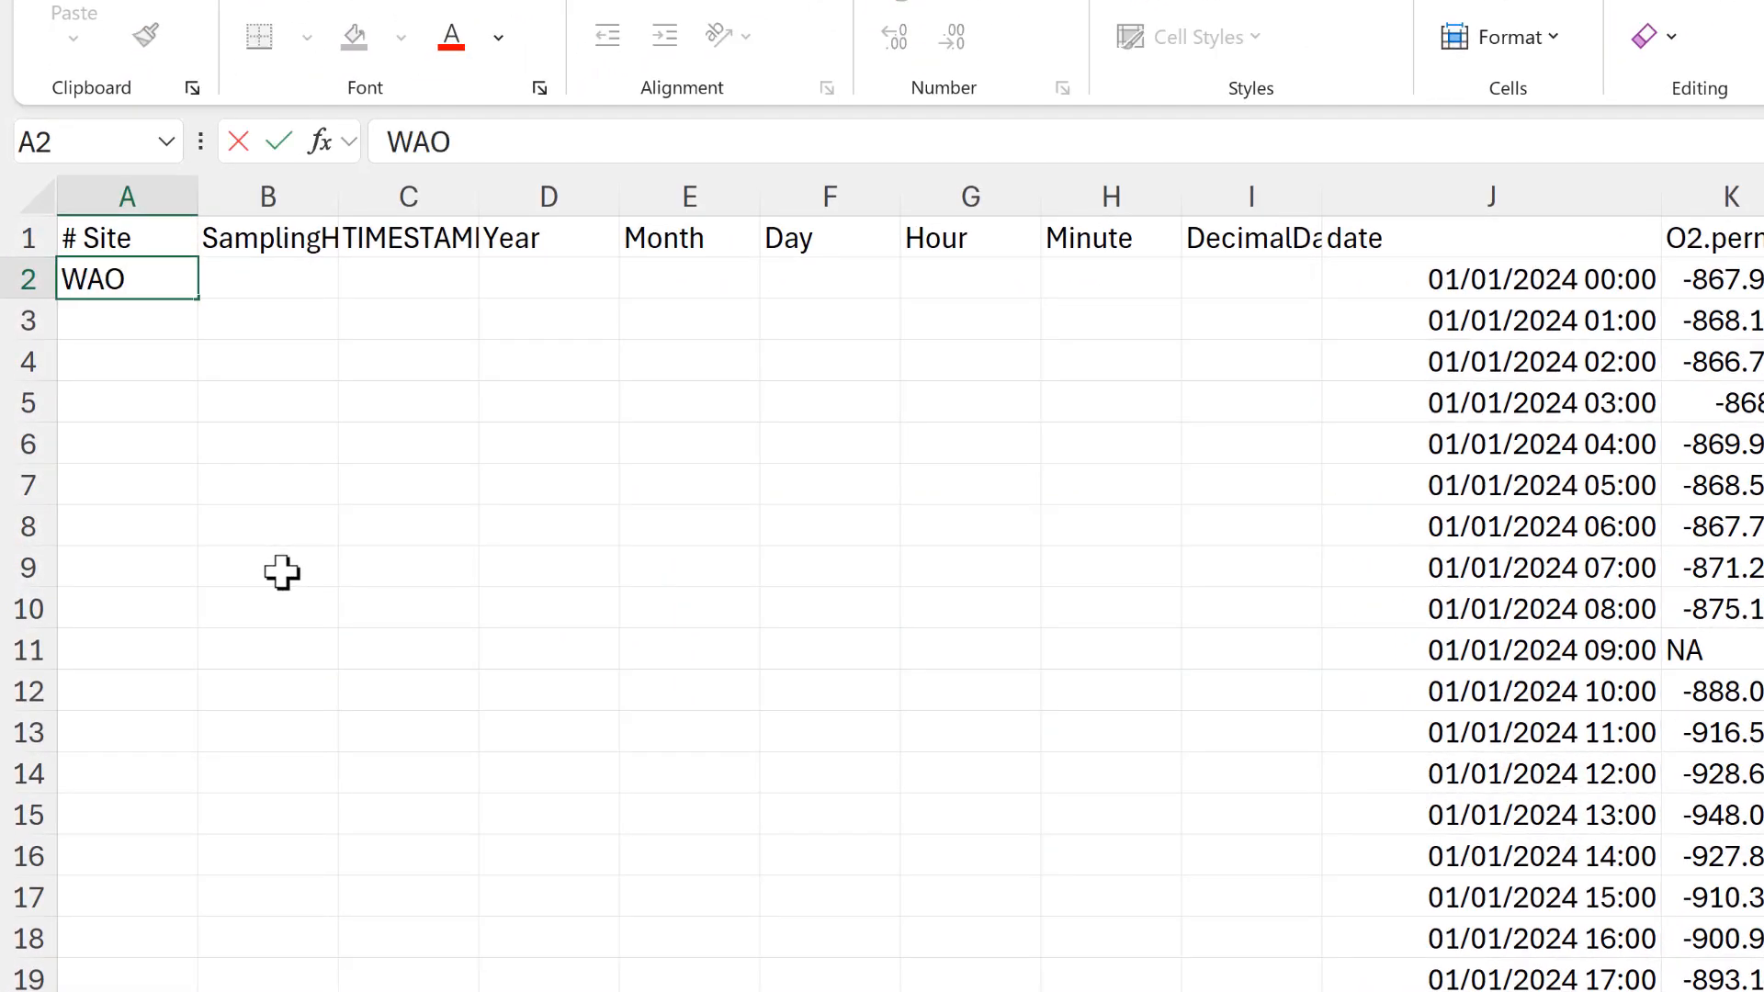
pyautogui.press('Return')
pyautogui.click(165, 283)
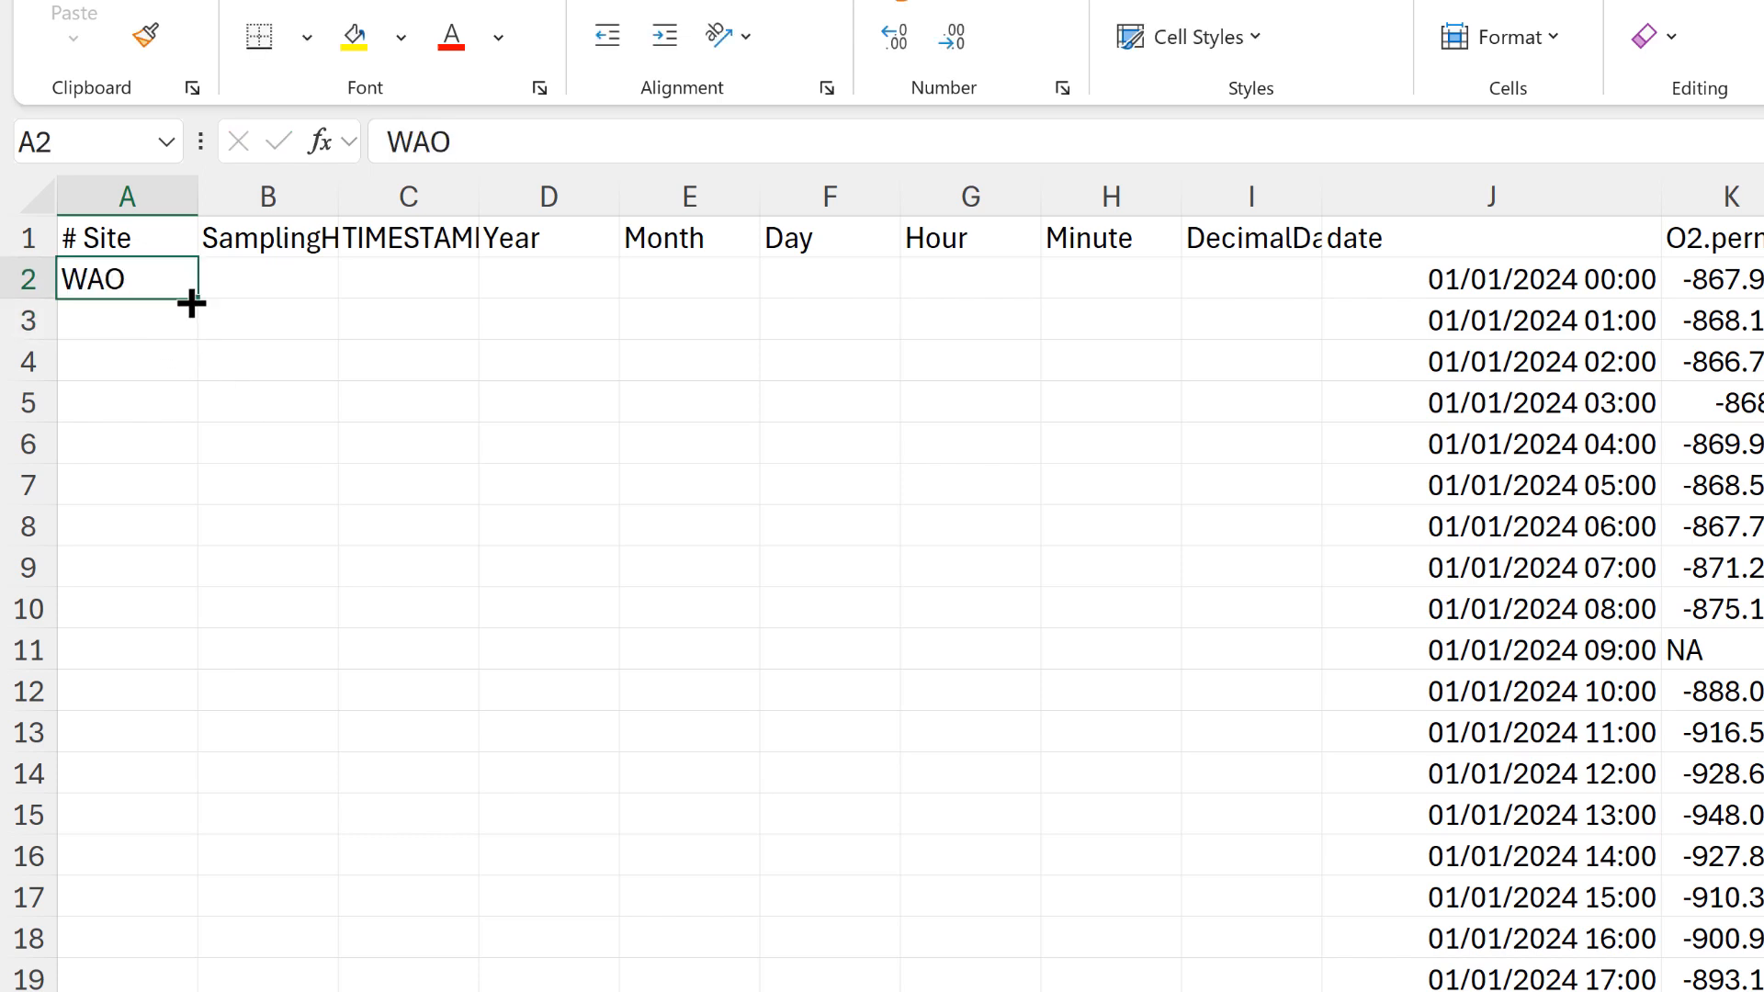
pyautogui.doubleClick(191, 303)
# Step: Widen the SamplingHeight column, enter 10 in B2 and fill it down the data range
pyautogui.click(248, 276)
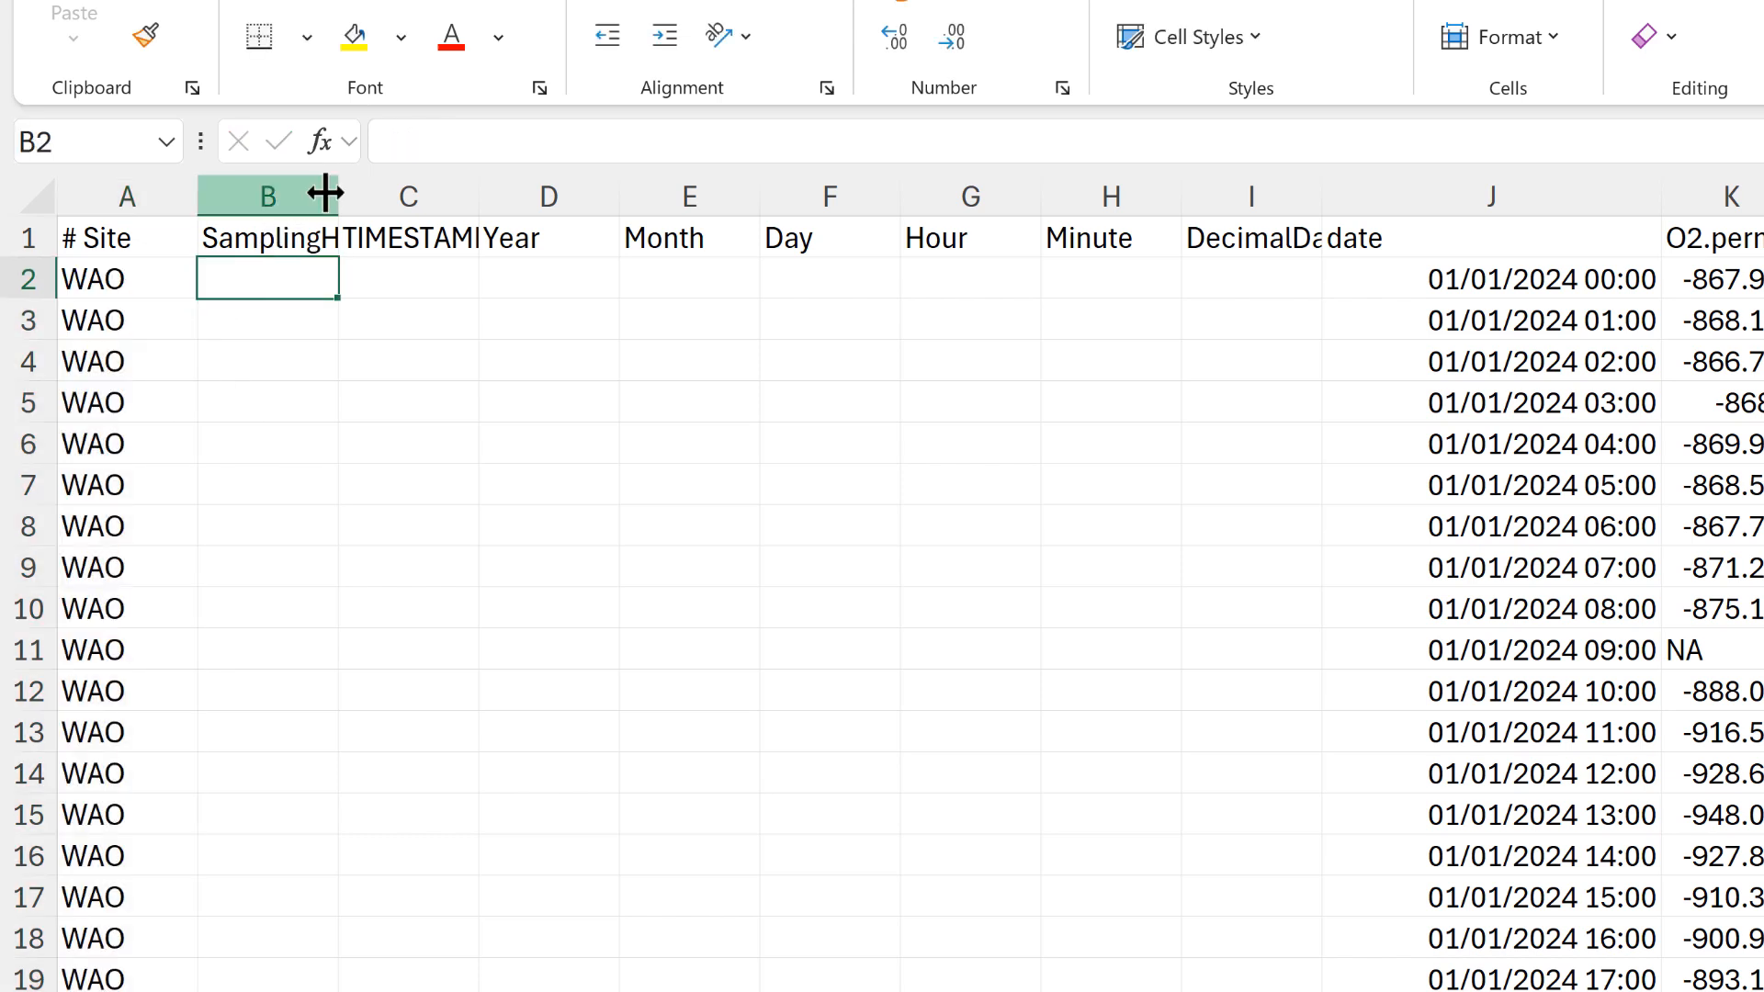
pyautogui.moveTo(498, 217); pyautogui.dragTo(464, 363)
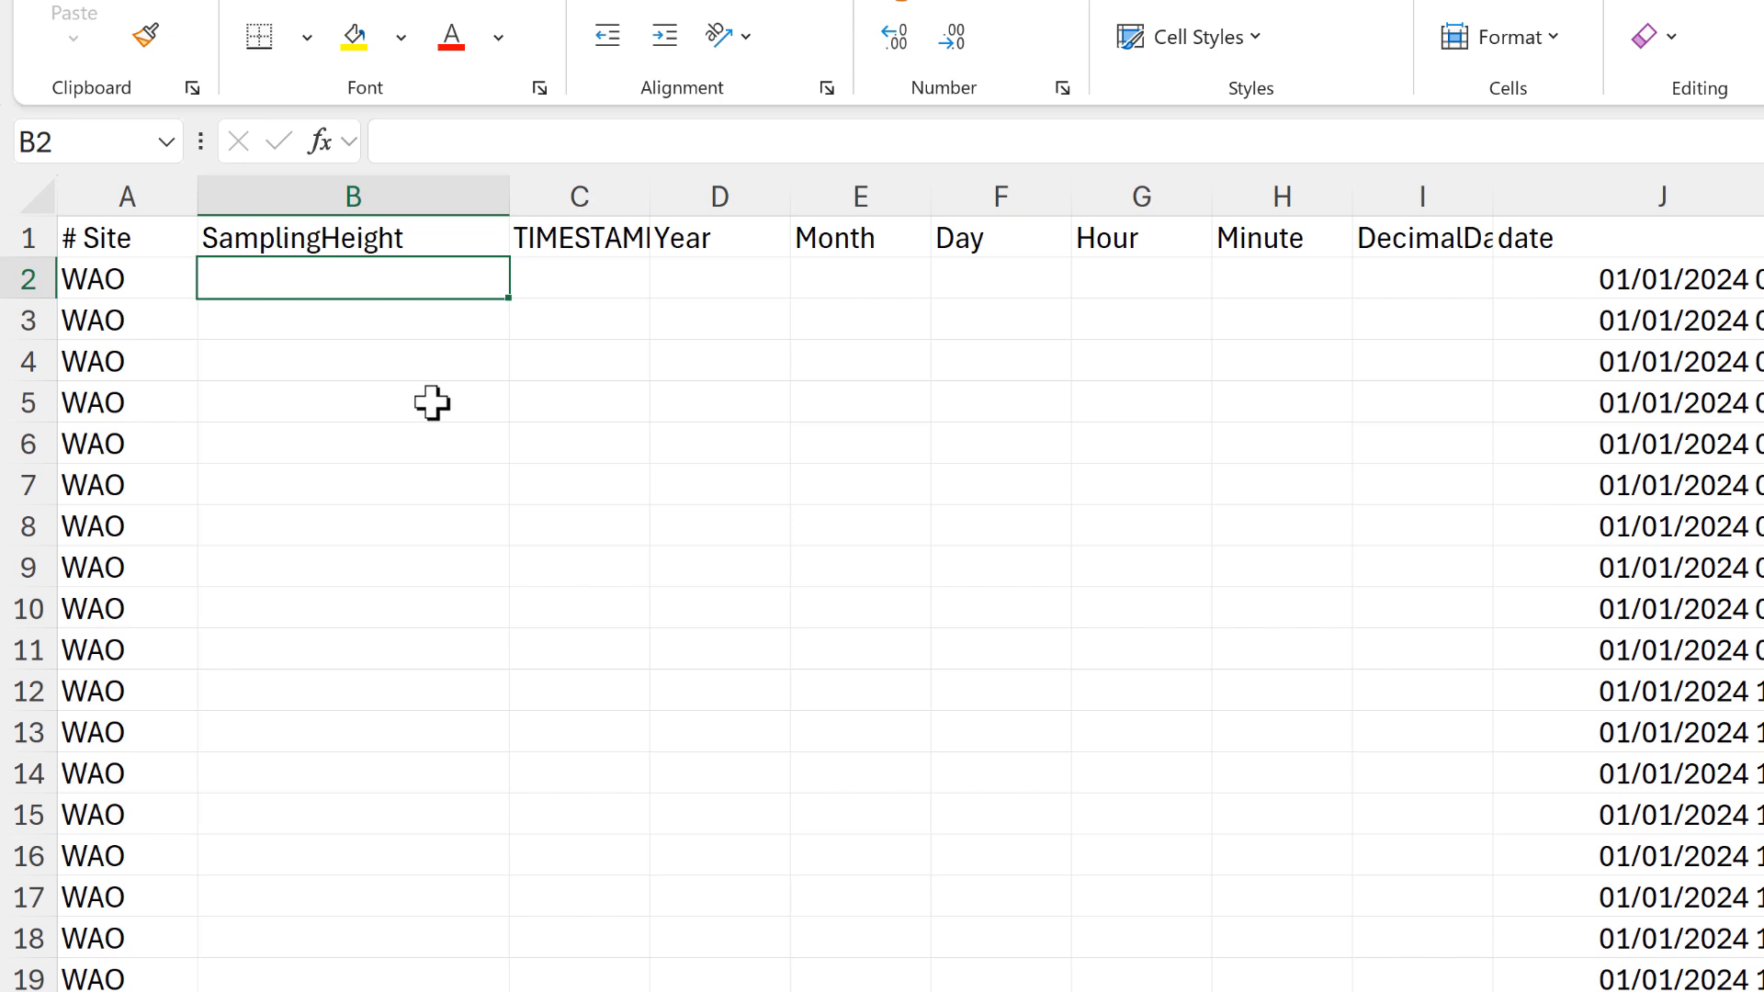
pyautogui.write('10')
pyautogui.press('Return')
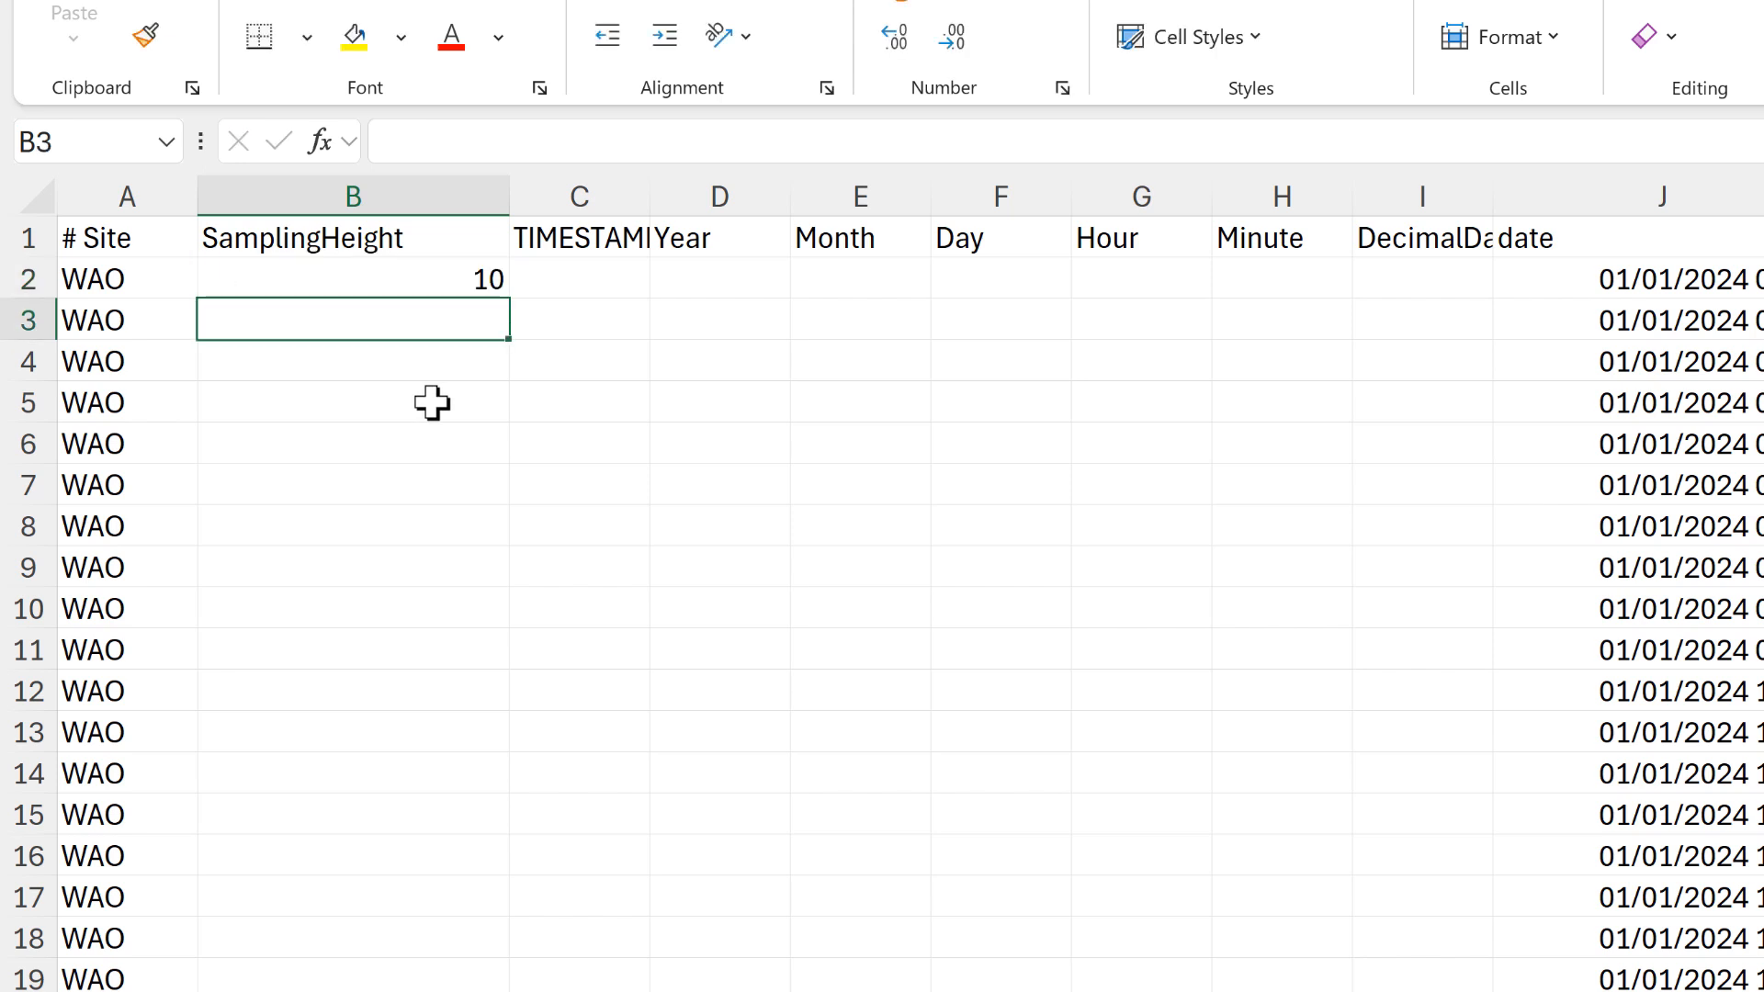
pyautogui.click(485, 289)
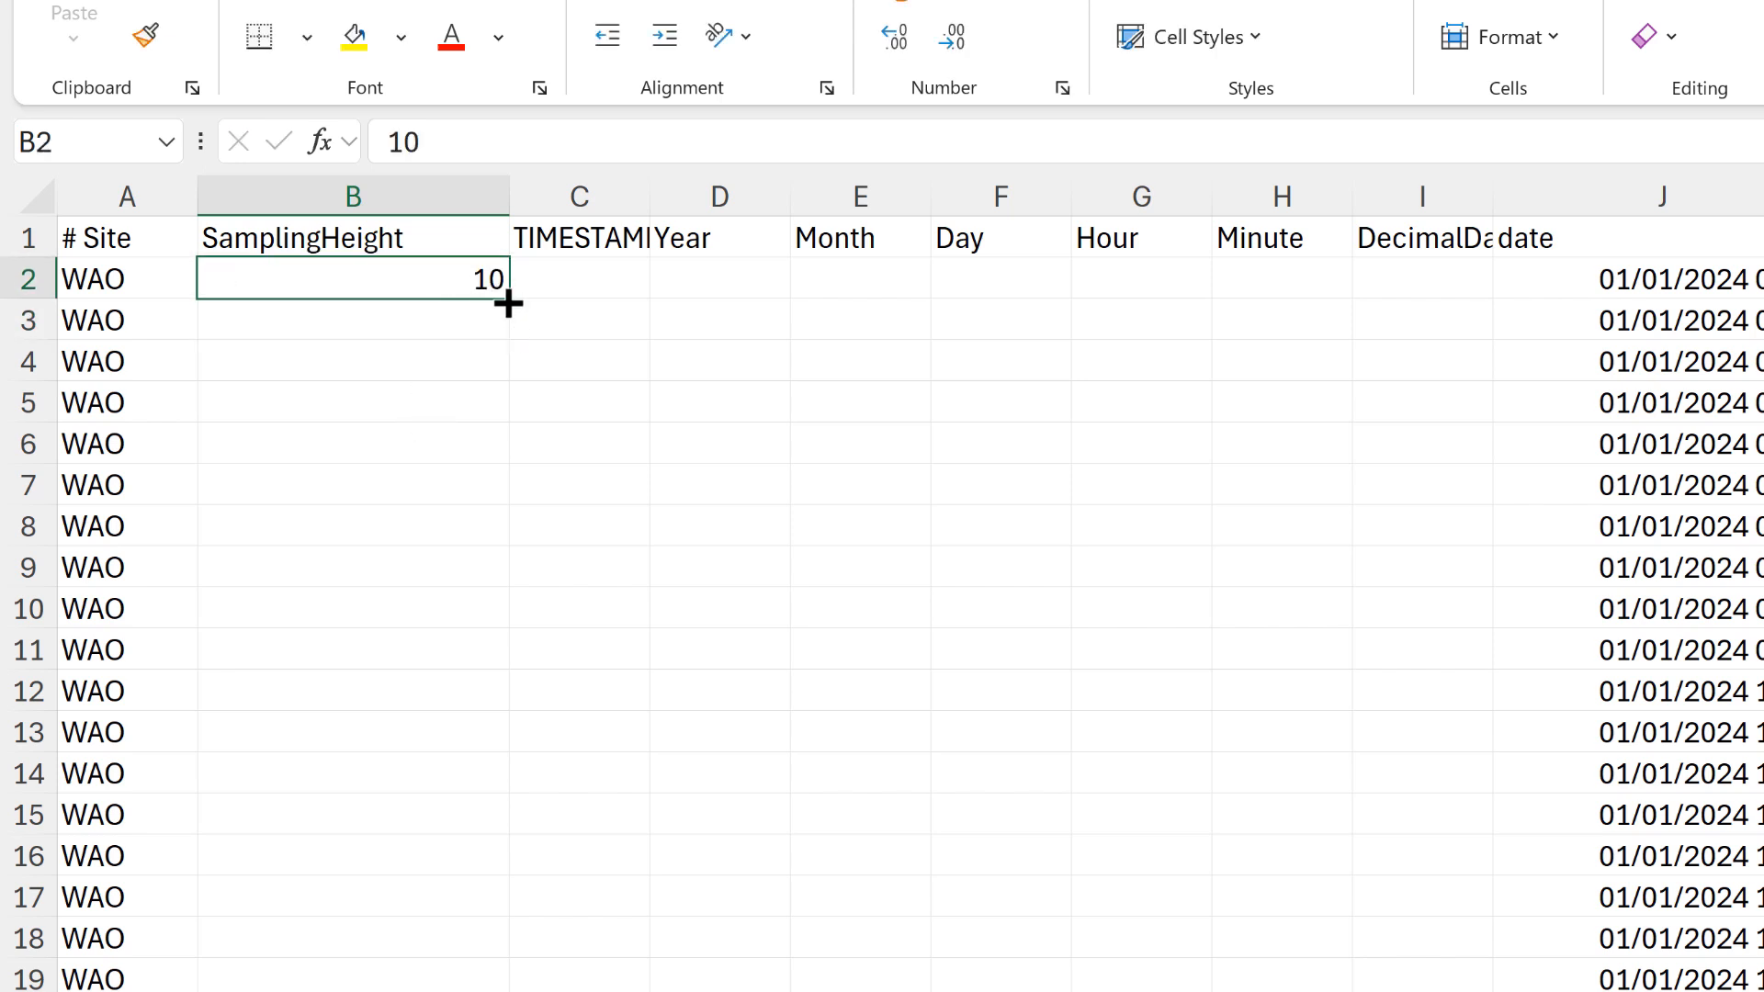
pyautogui.doubleClick(508, 303)
# Step: Widen the TIMESTAMP column and narrow the SamplingHeight column
pyautogui.moveTo(510, 197); pyautogui.dragTo(658, 218)
pyautogui.click(472, 223)
pyautogui.click(524, 321)
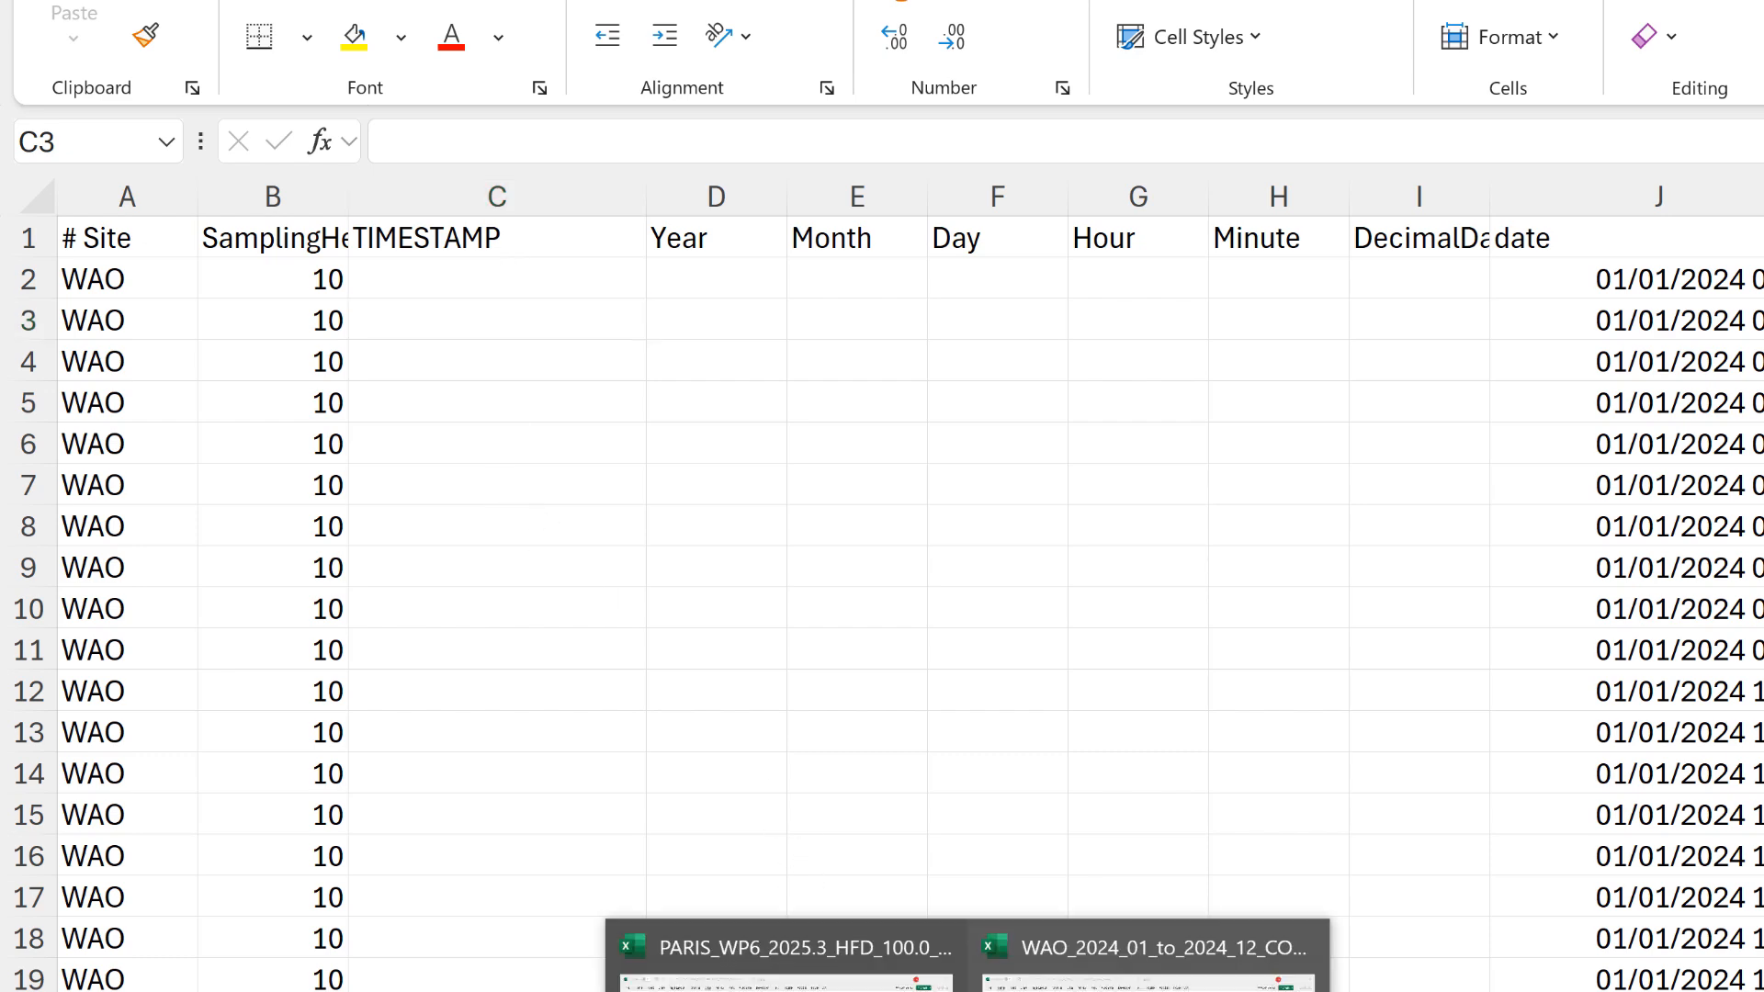
# Step: Copy the example timestamp from C39 of the PARIS_WP6 workbook, widening its column, and paste it into C5 of the WAO workbook
pyautogui.click(781, 964)
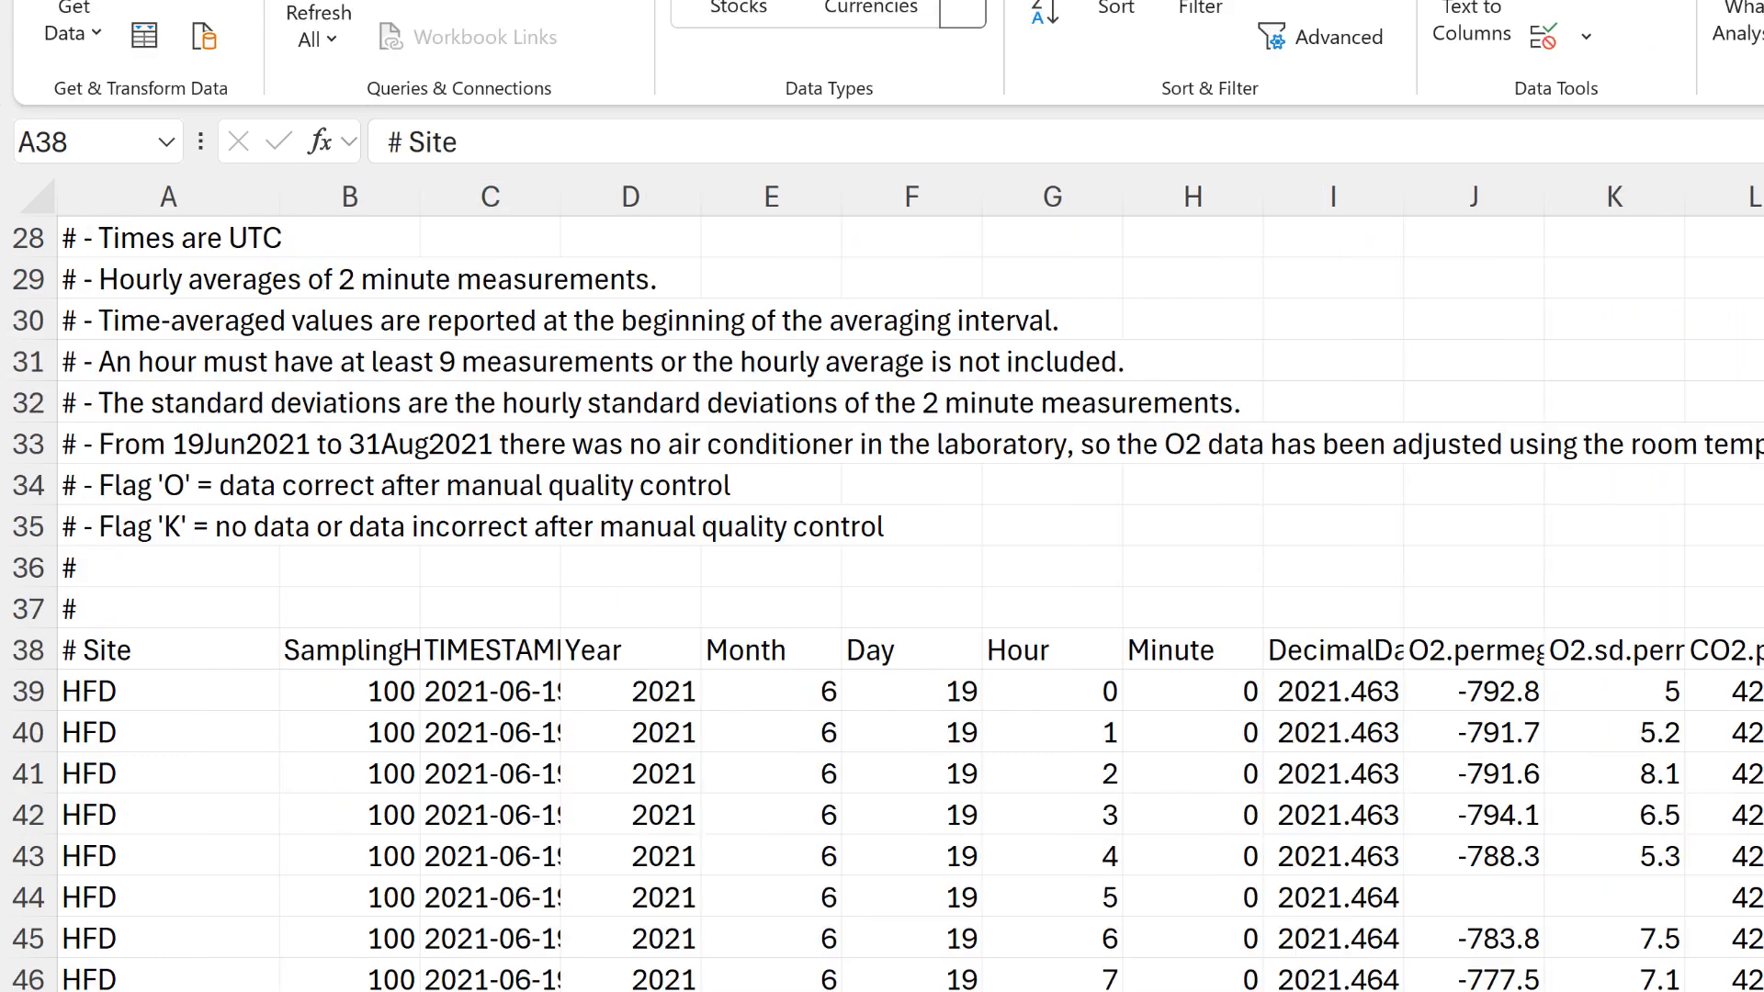
pyautogui.click(512, 690)
pyautogui.moveTo(561, 190); pyautogui.dragTo(817, 193)
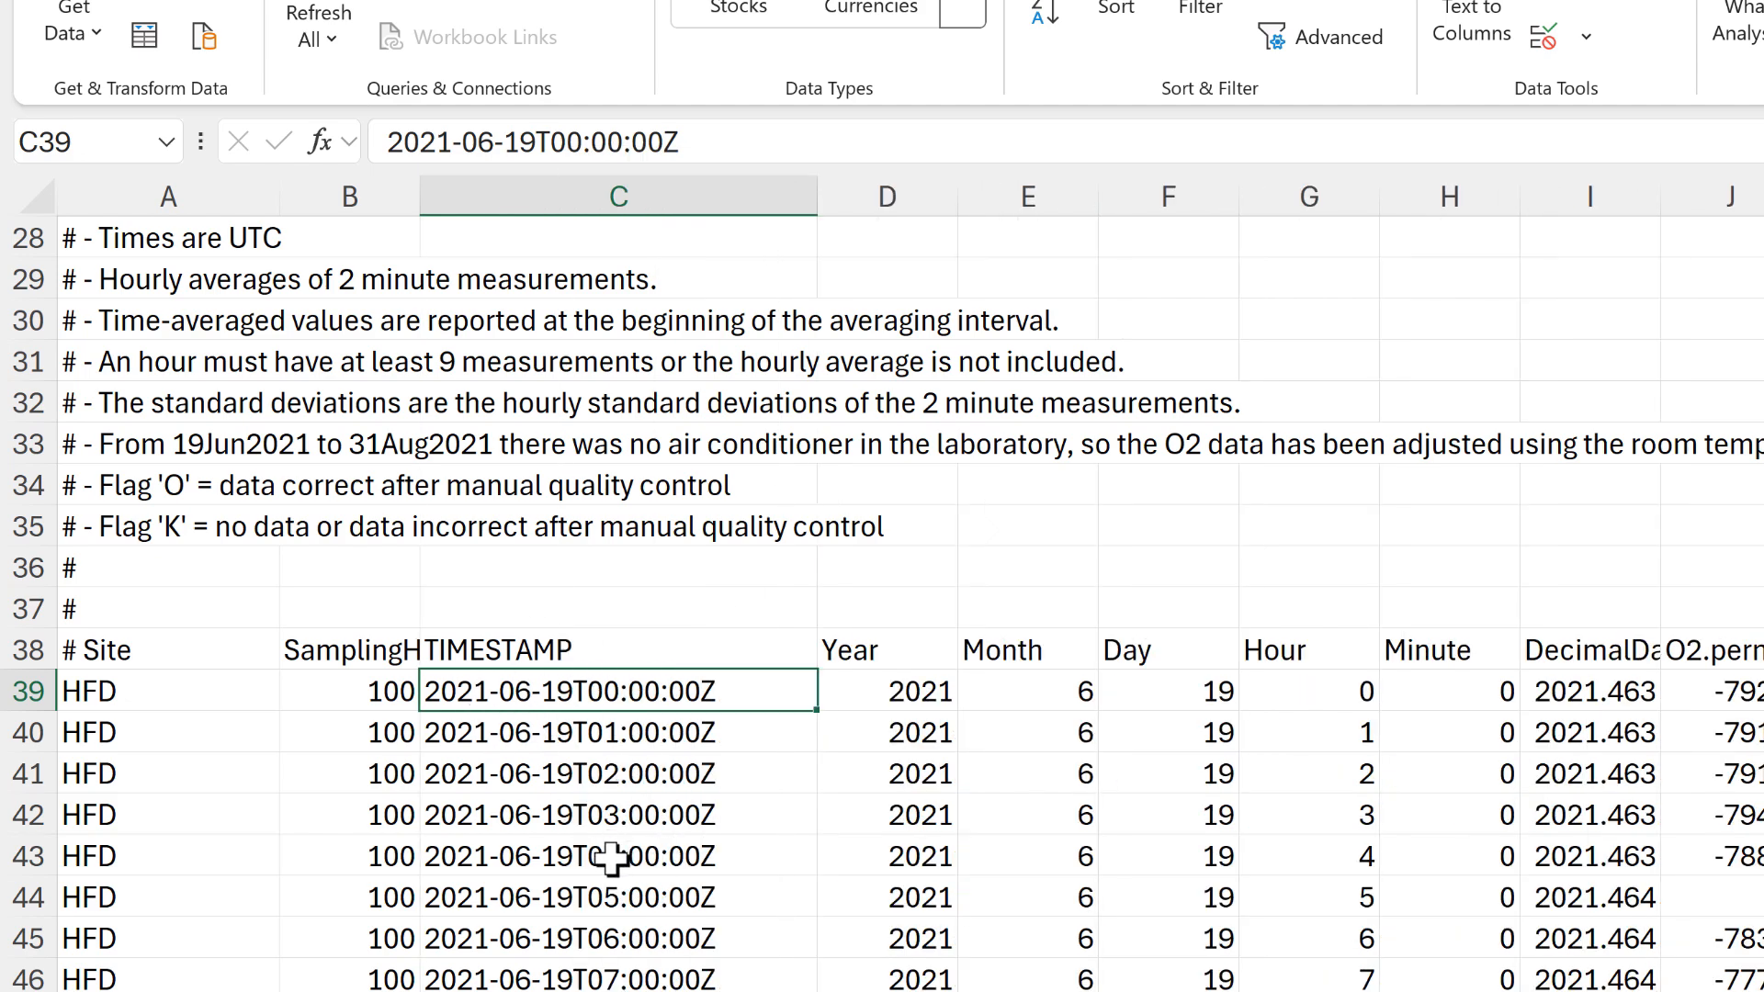
pyautogui.hotkey('ctrl', 'c')
pyautogui.moveTo(967, 991)
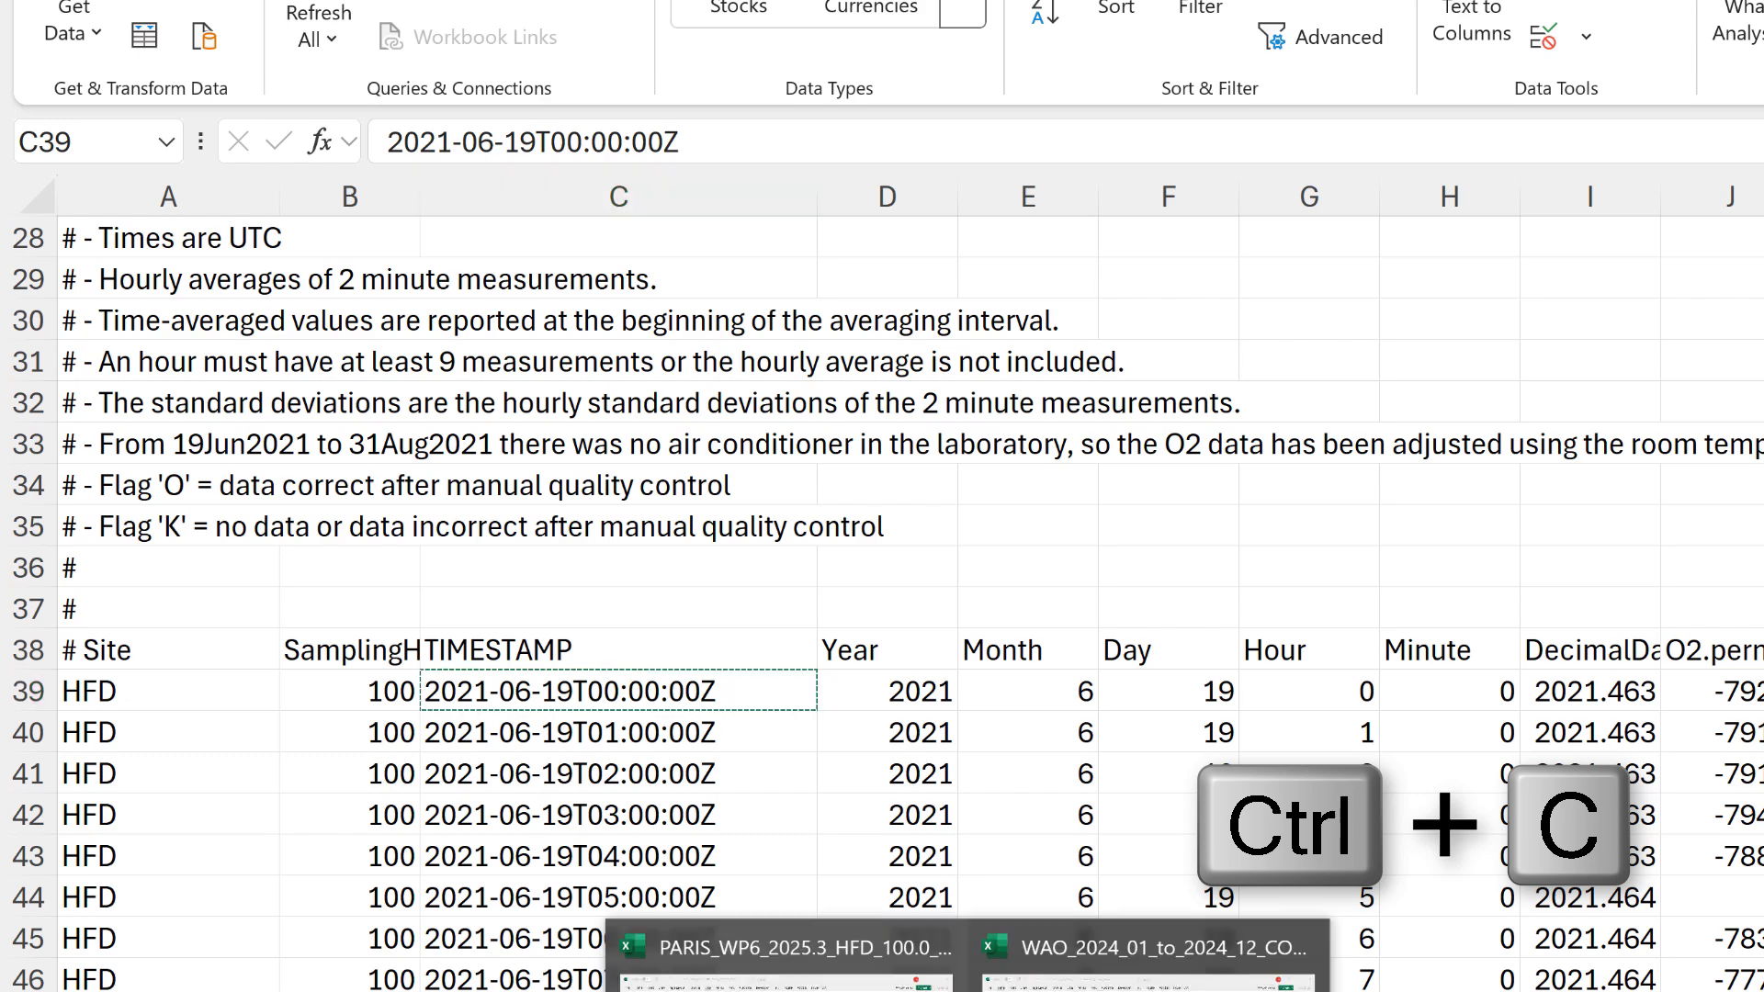
pyautogui.click(1121, 955)
pyautogui.click(456, 414)
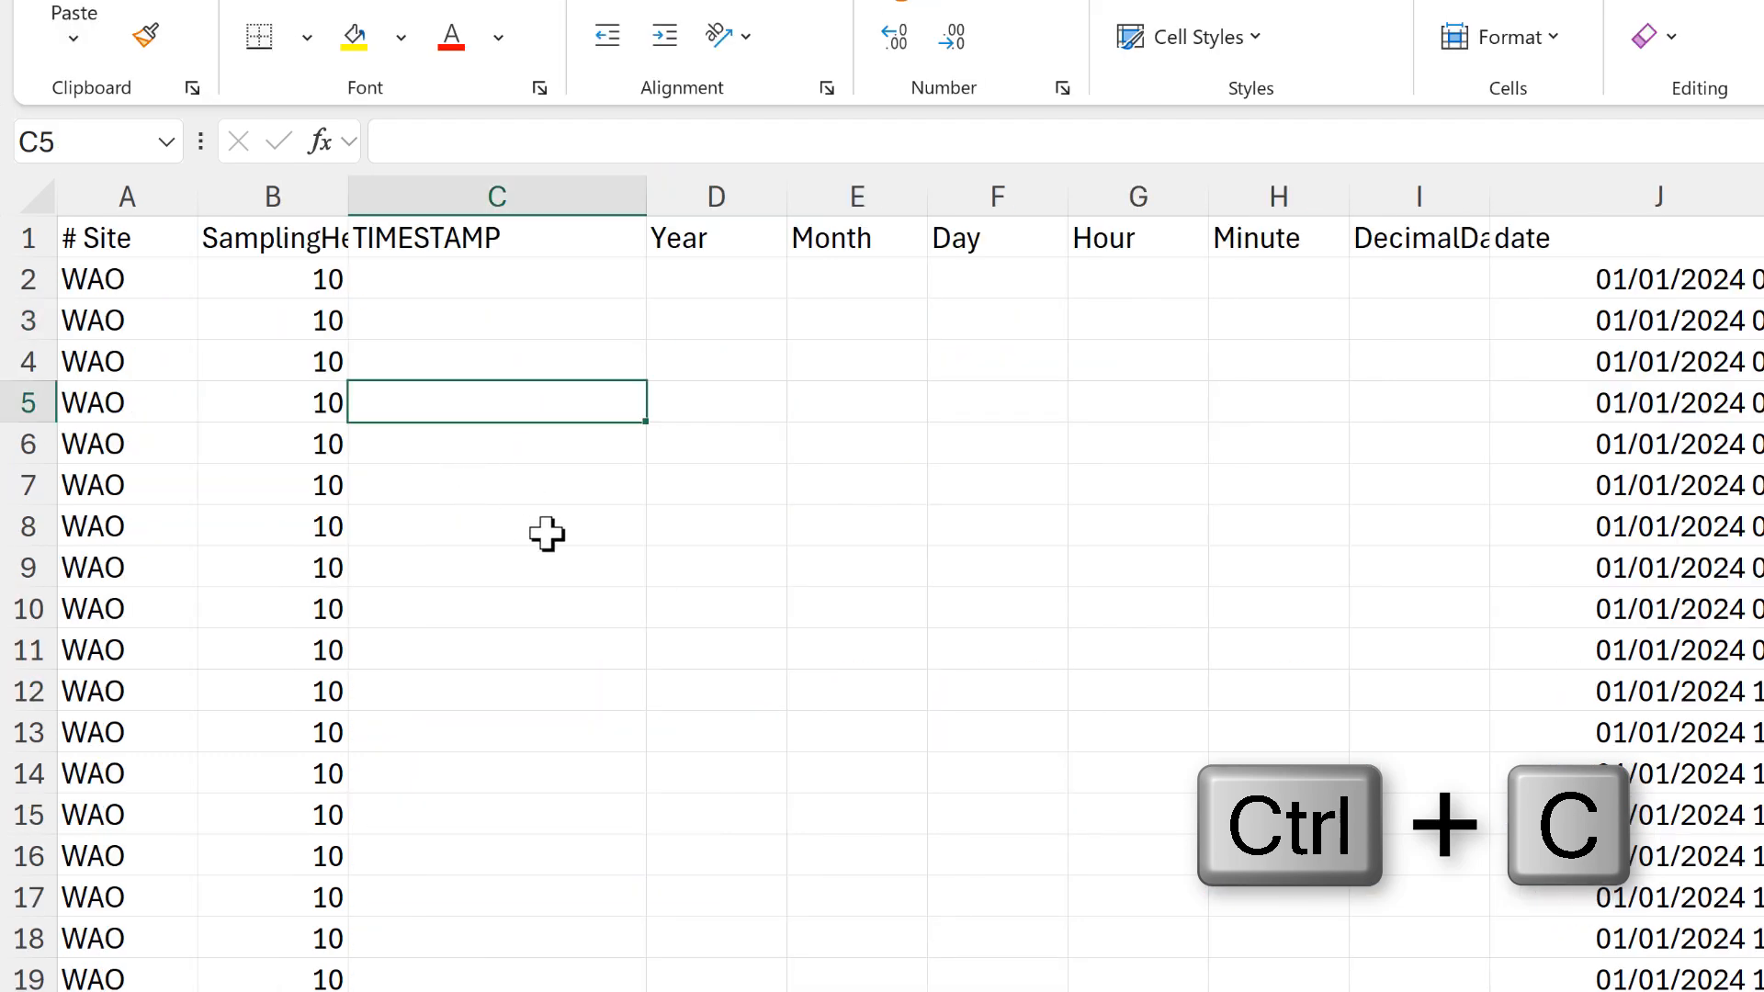
pyautogui.hotkey('ctrl', 'v')
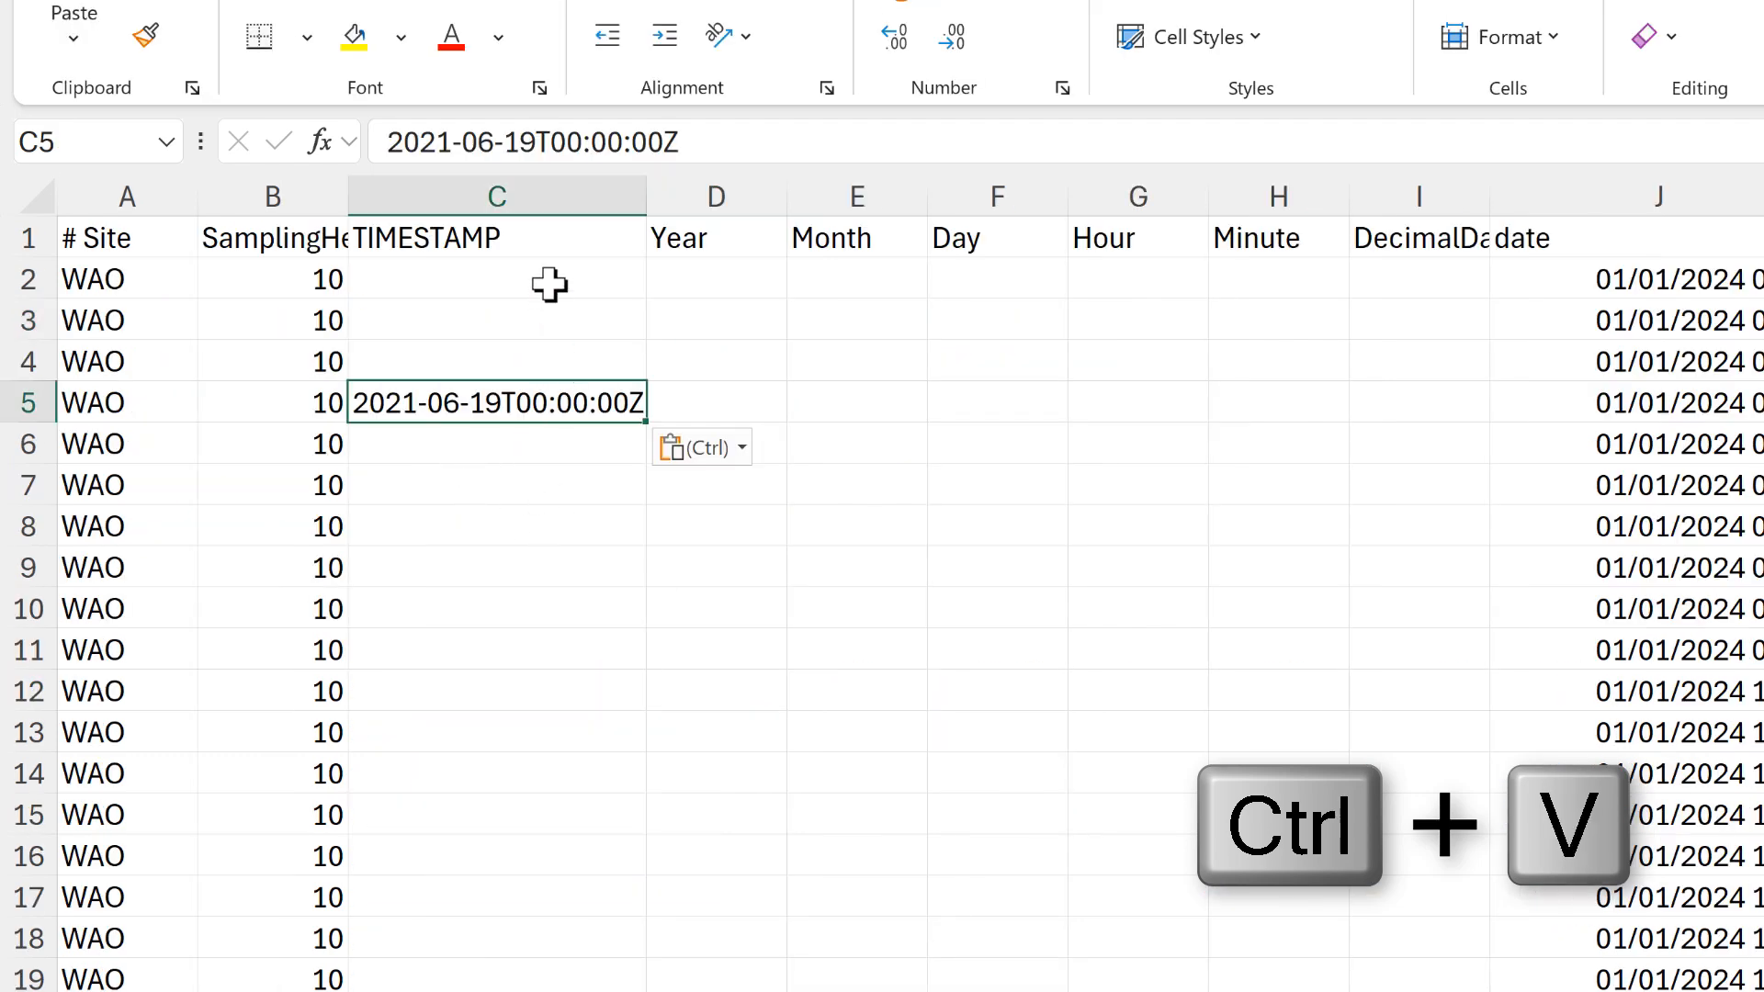
# Step: Enter the formula =TEXT(J2,"yyyy-mm-ddThh:mm:ssZ") in C2 under TIMESTAMP
pyautogui.click(551, 281)
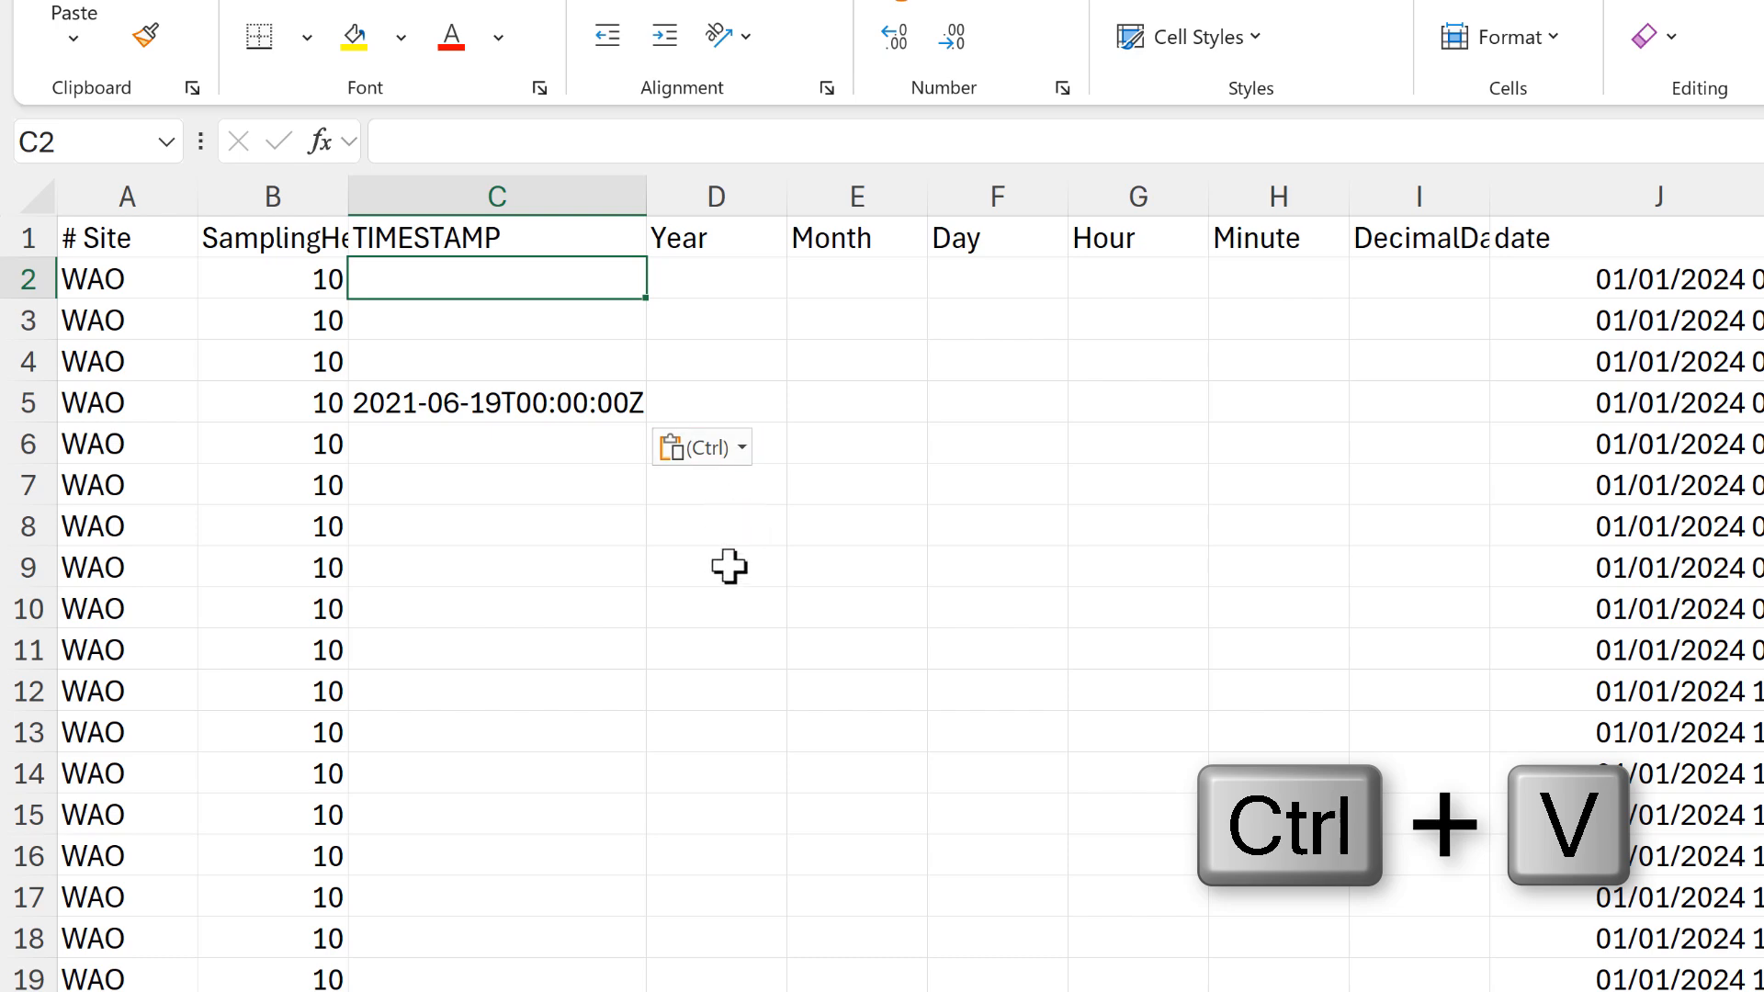
pyautogui.write('=text')
pyautogui.press('Tab')
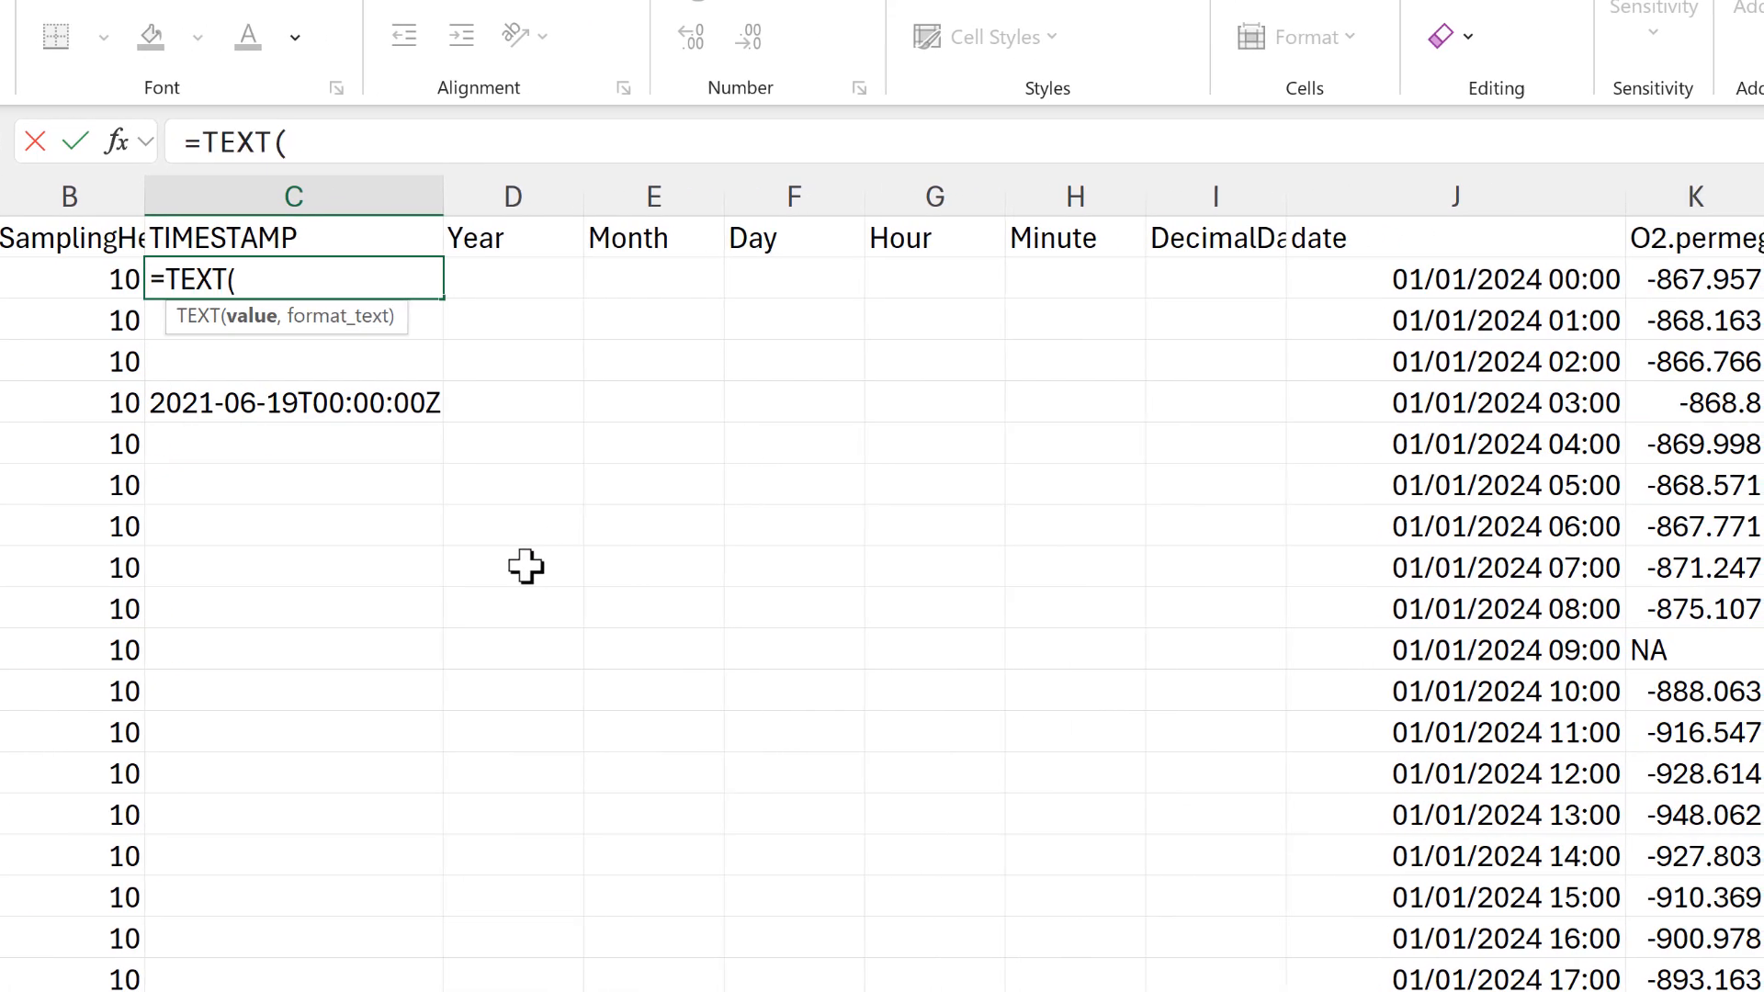
pyautogui.click(1543, 266)
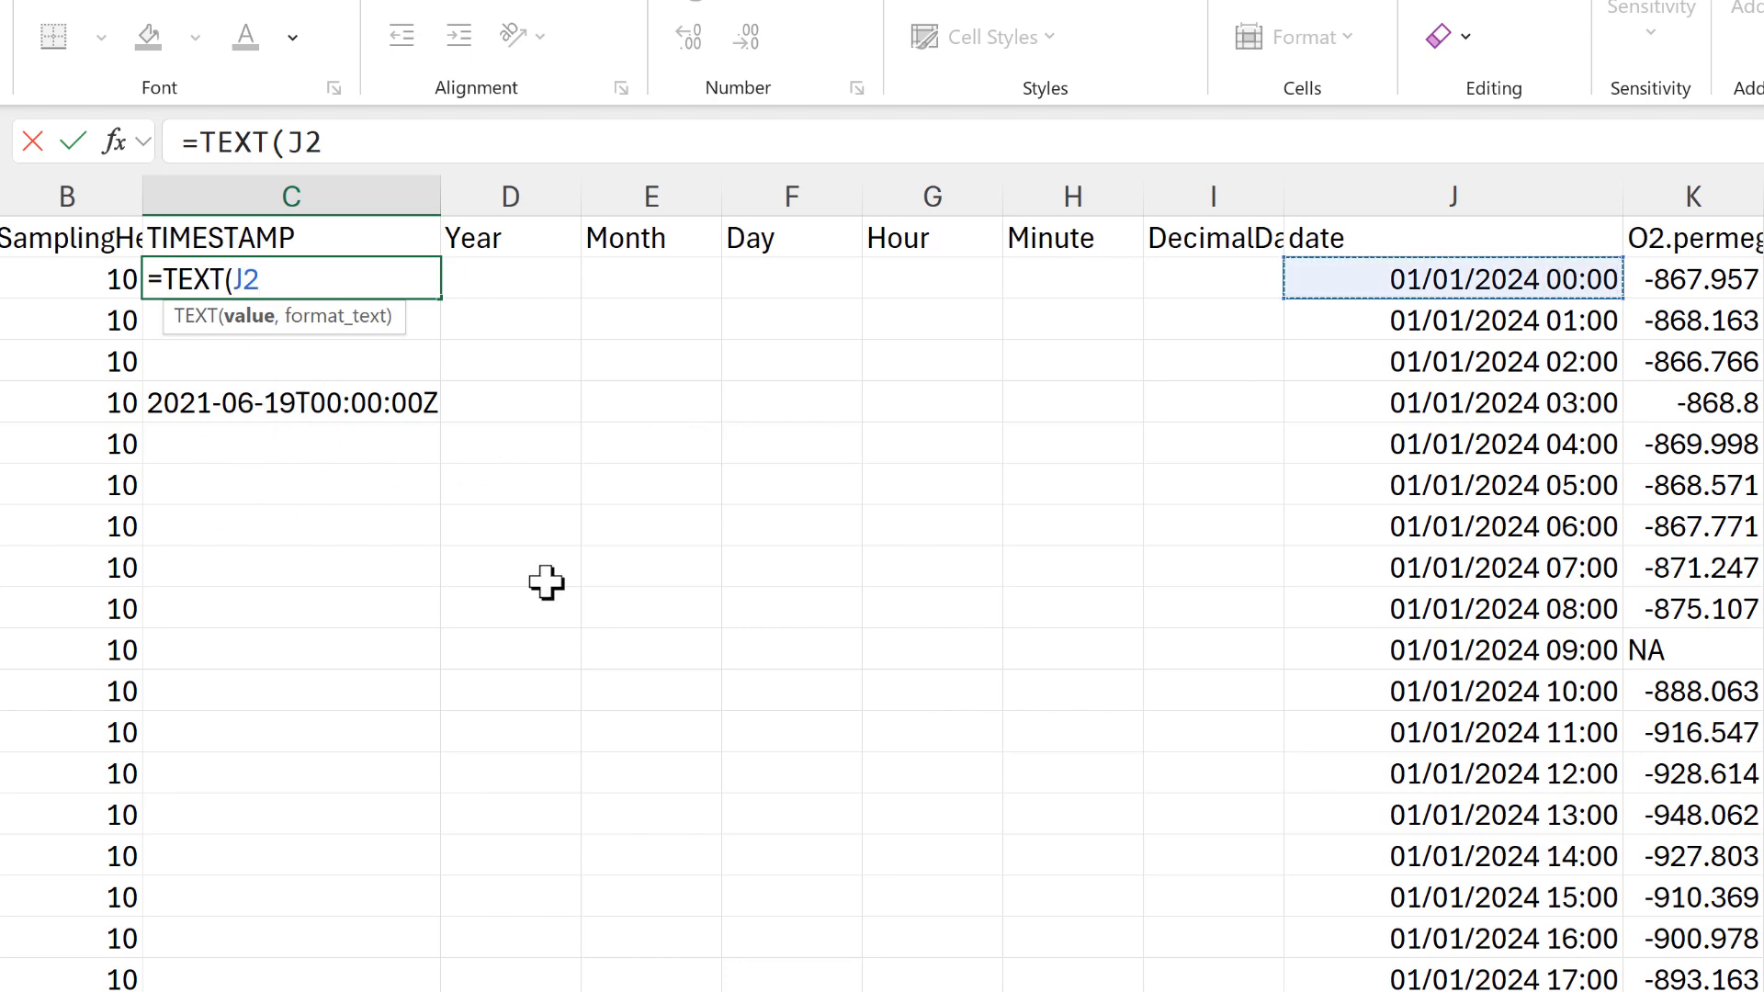
pyautogui.write(',""')
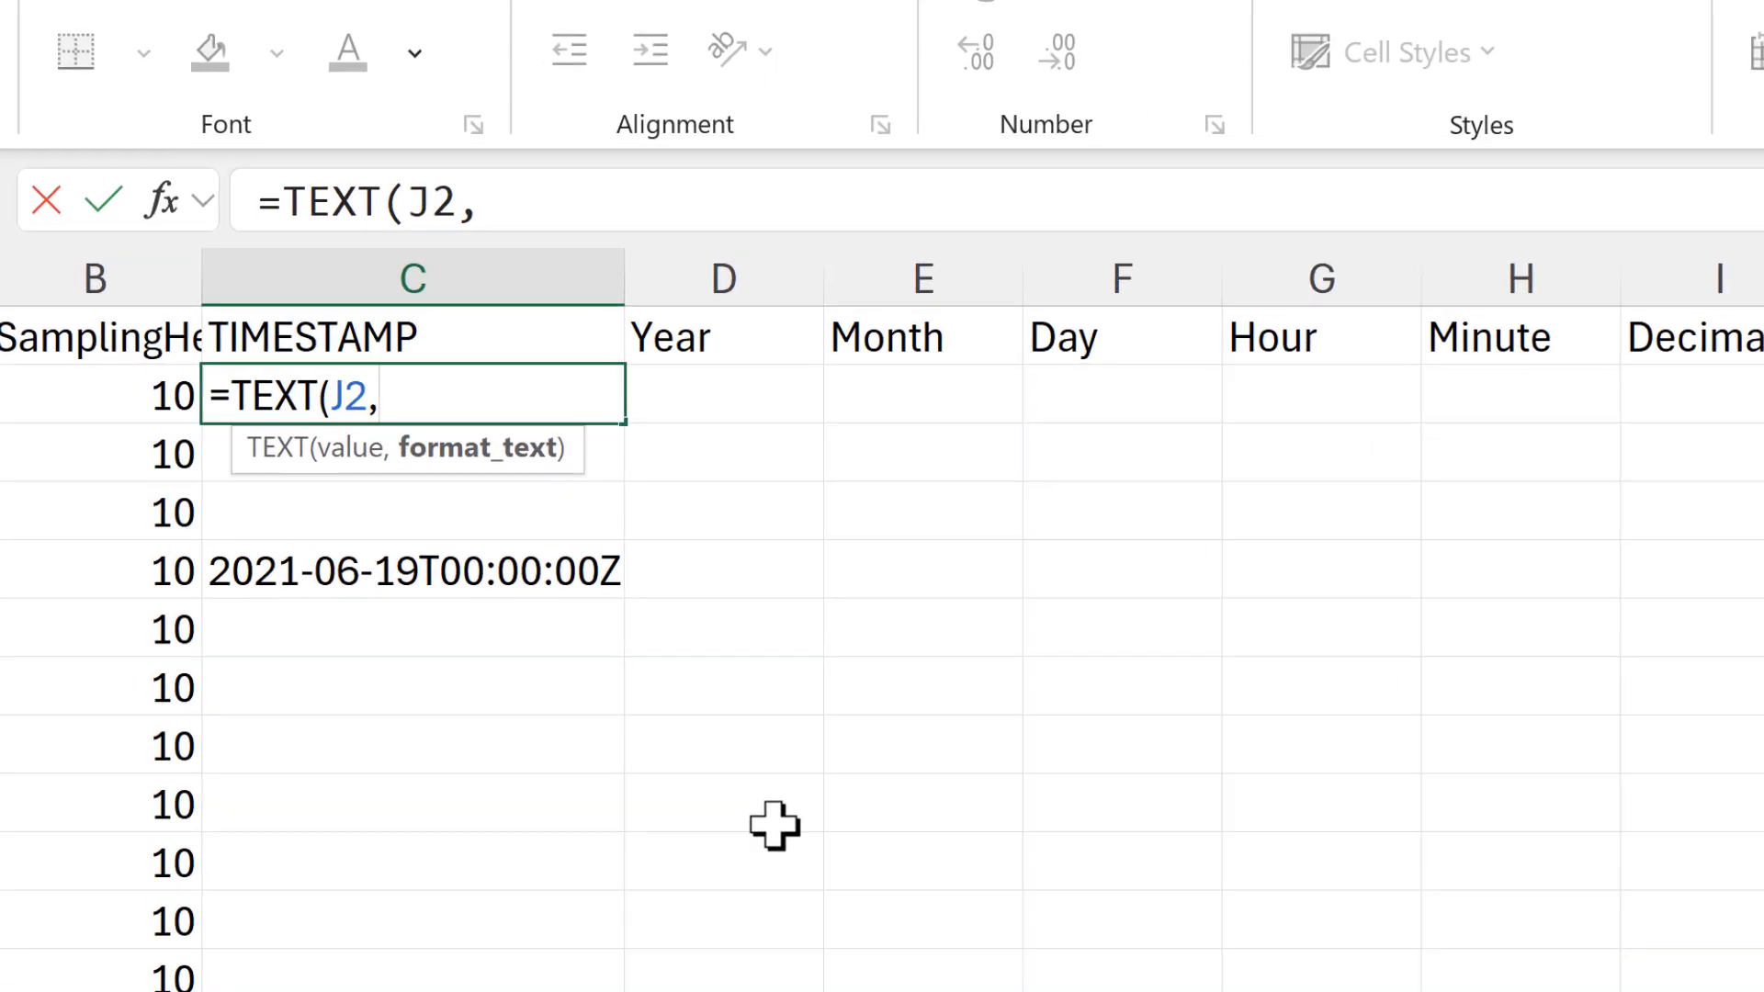
pyautogui.write(')')
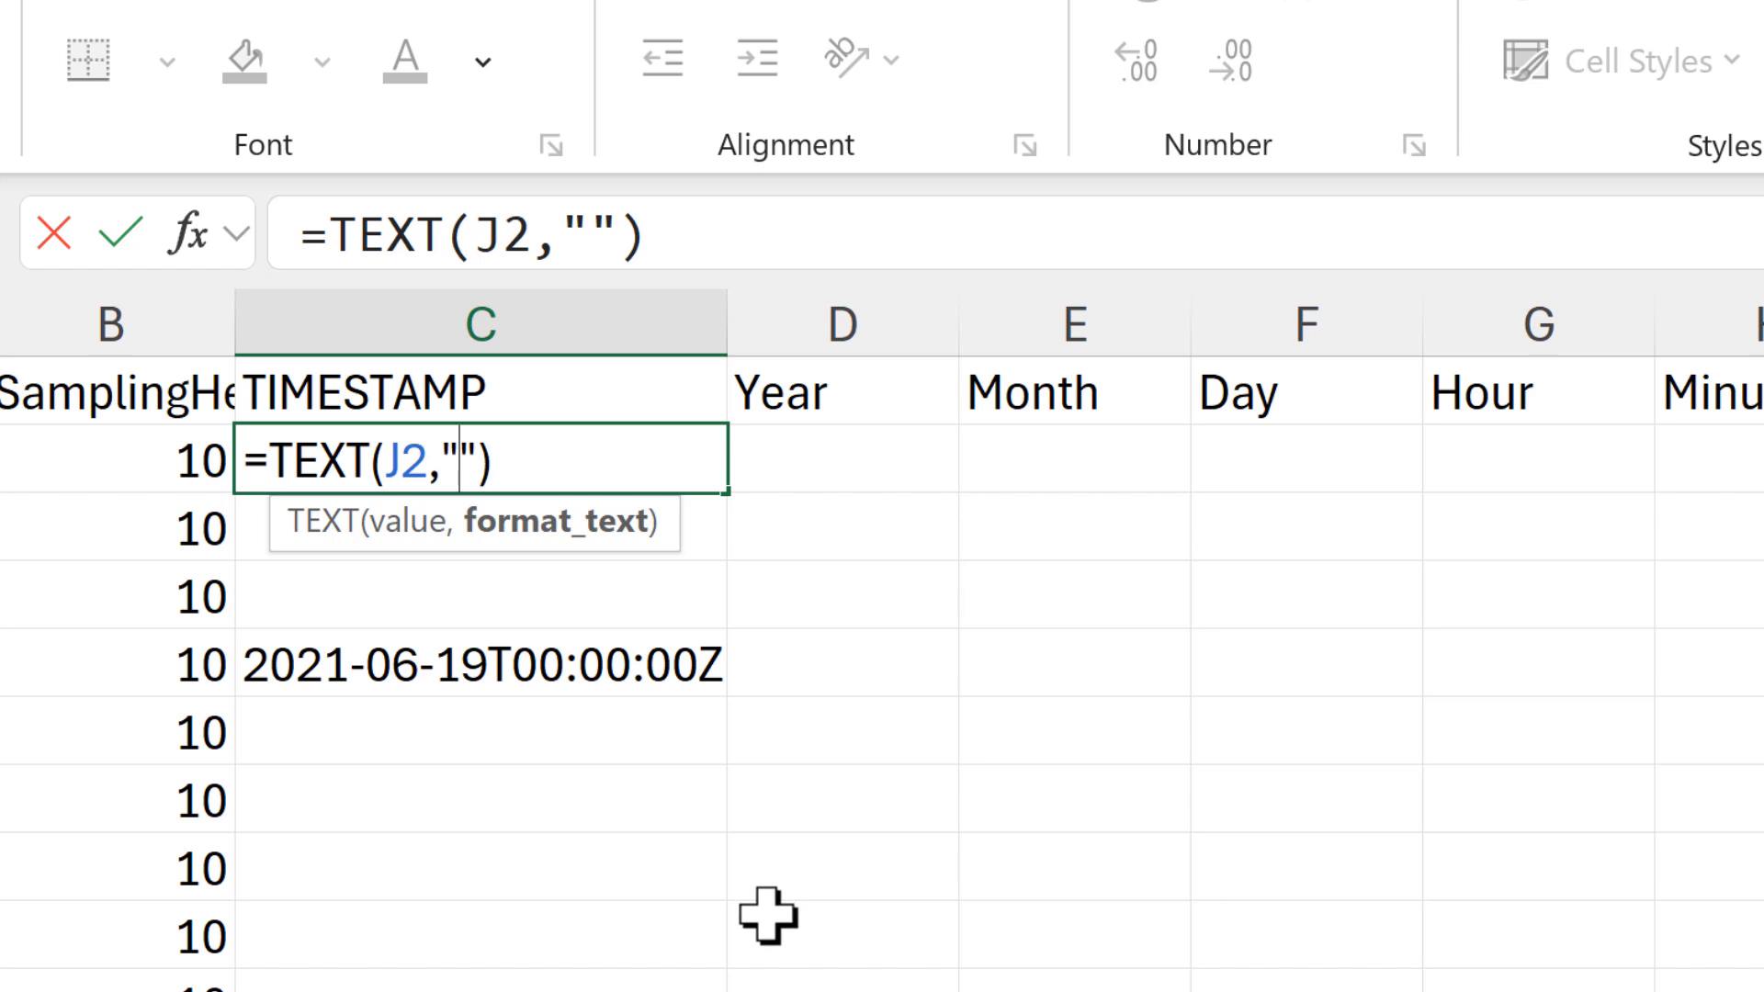
pyautogui.write('y')
pyautogui.write('yyy')
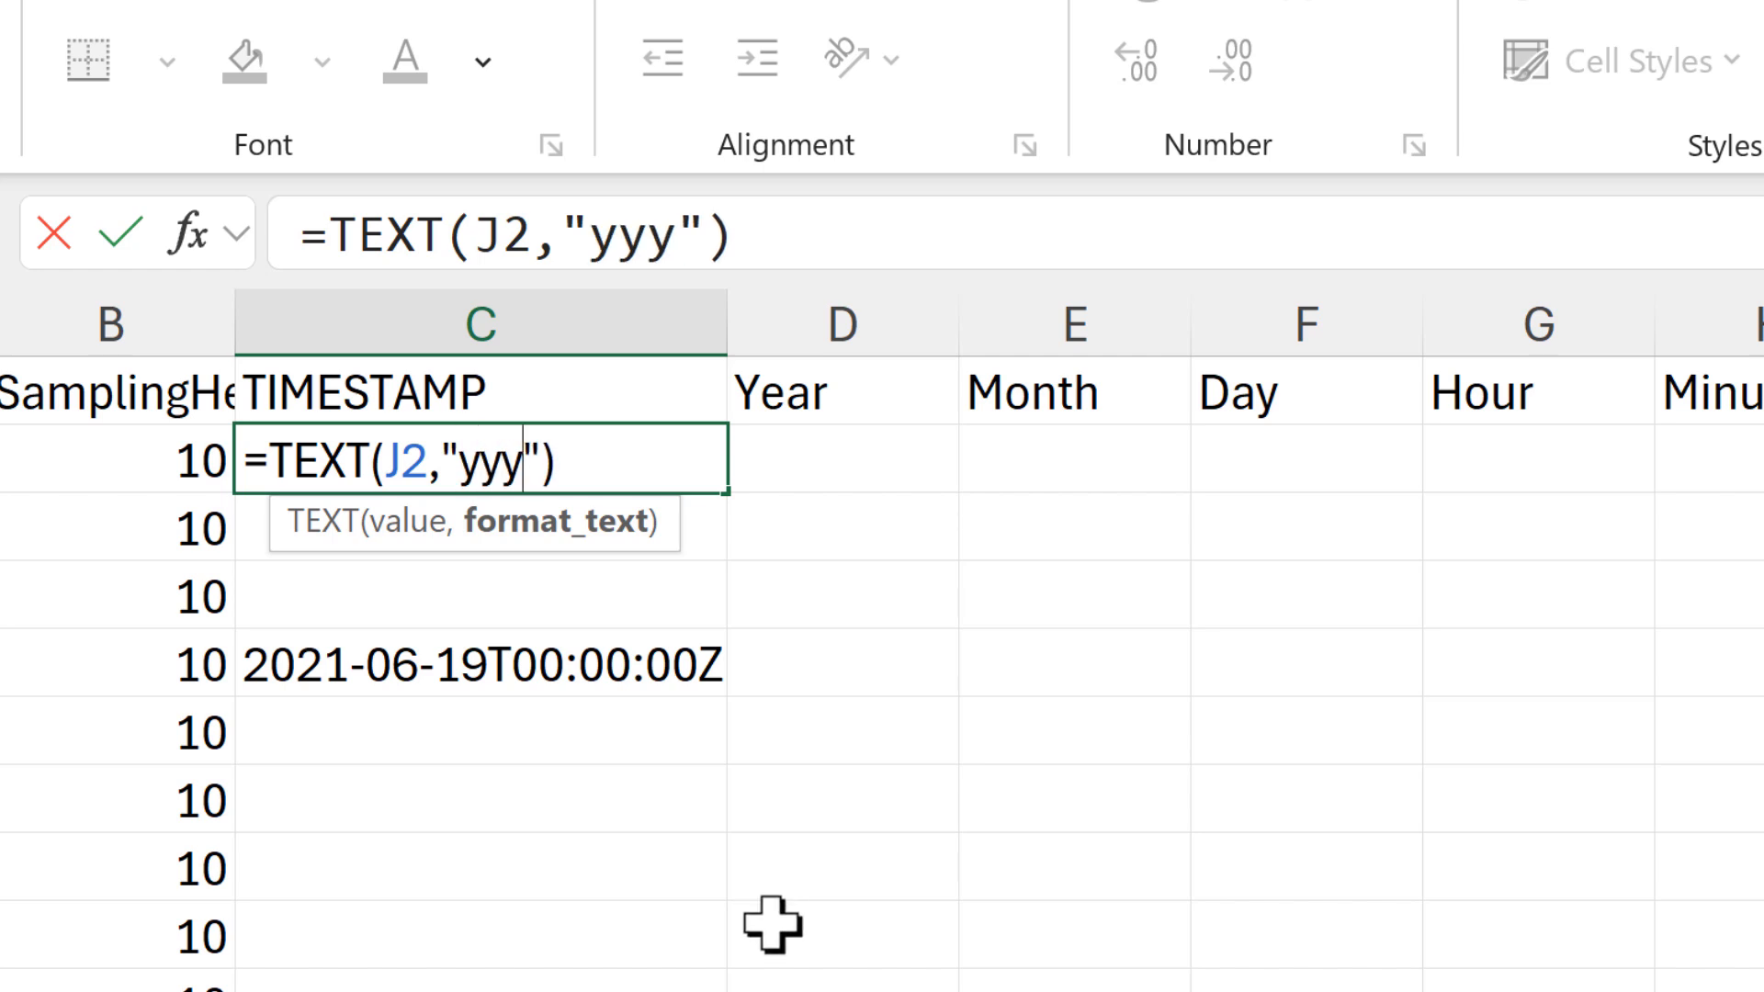
pyautogui.write('-')
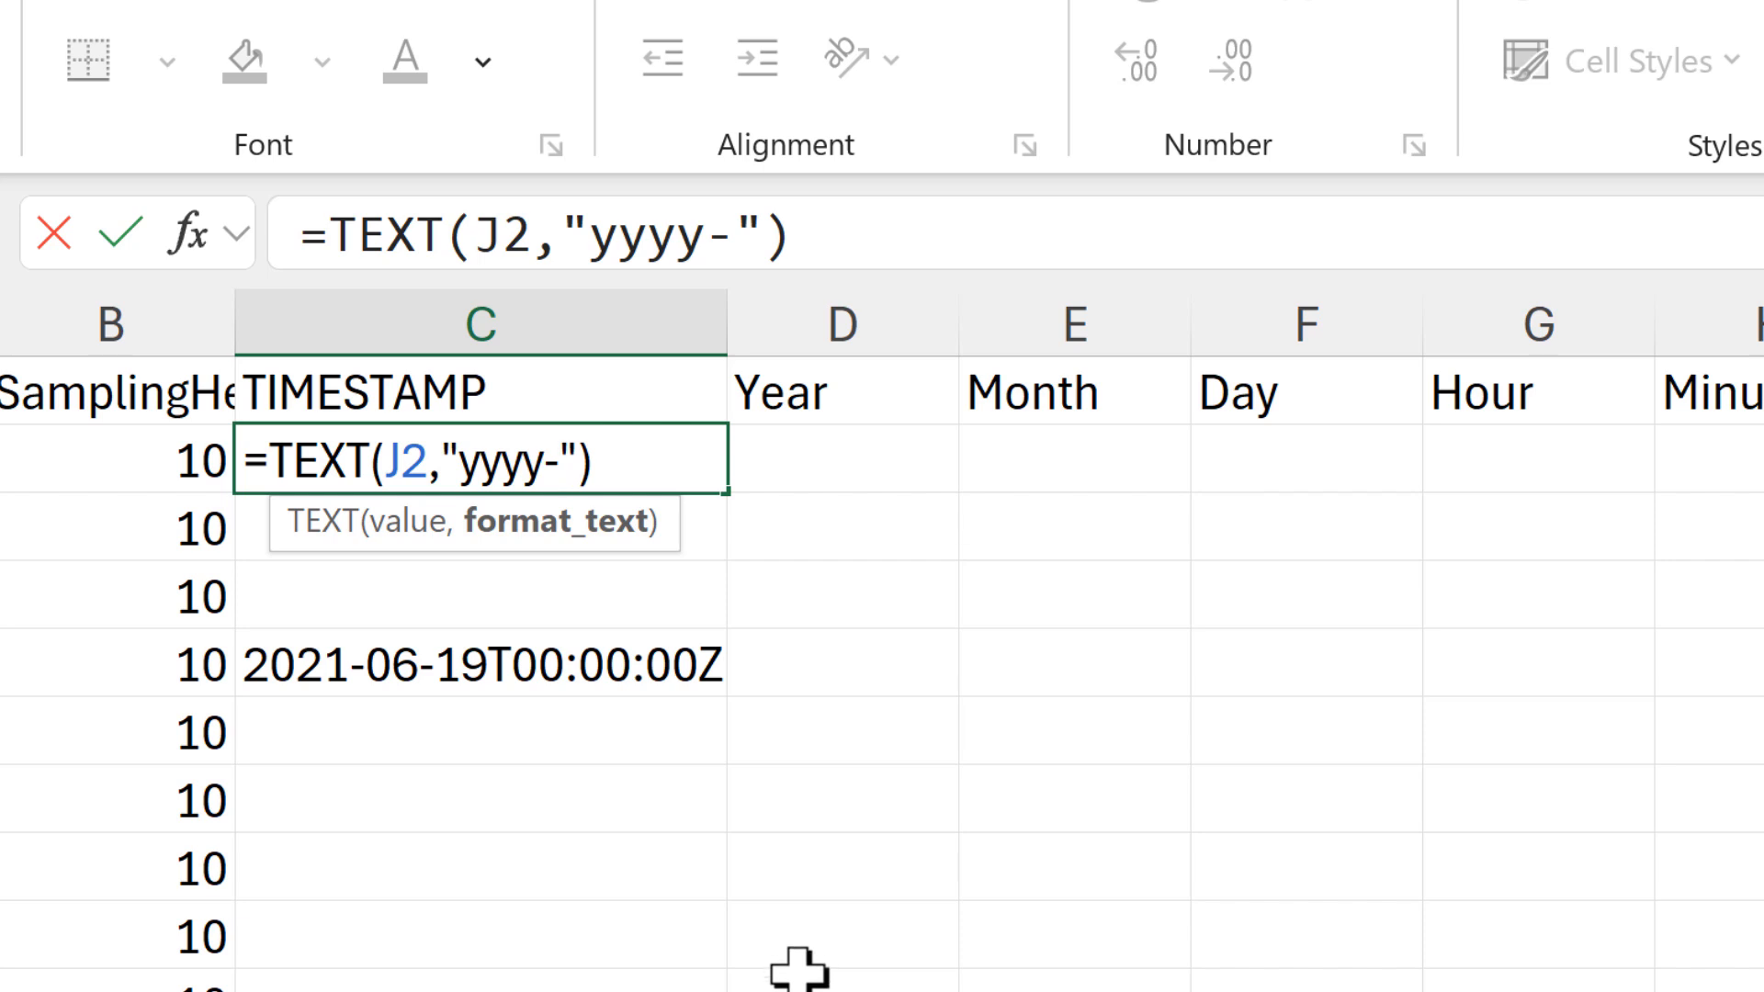
pyautogui.write('mm-')
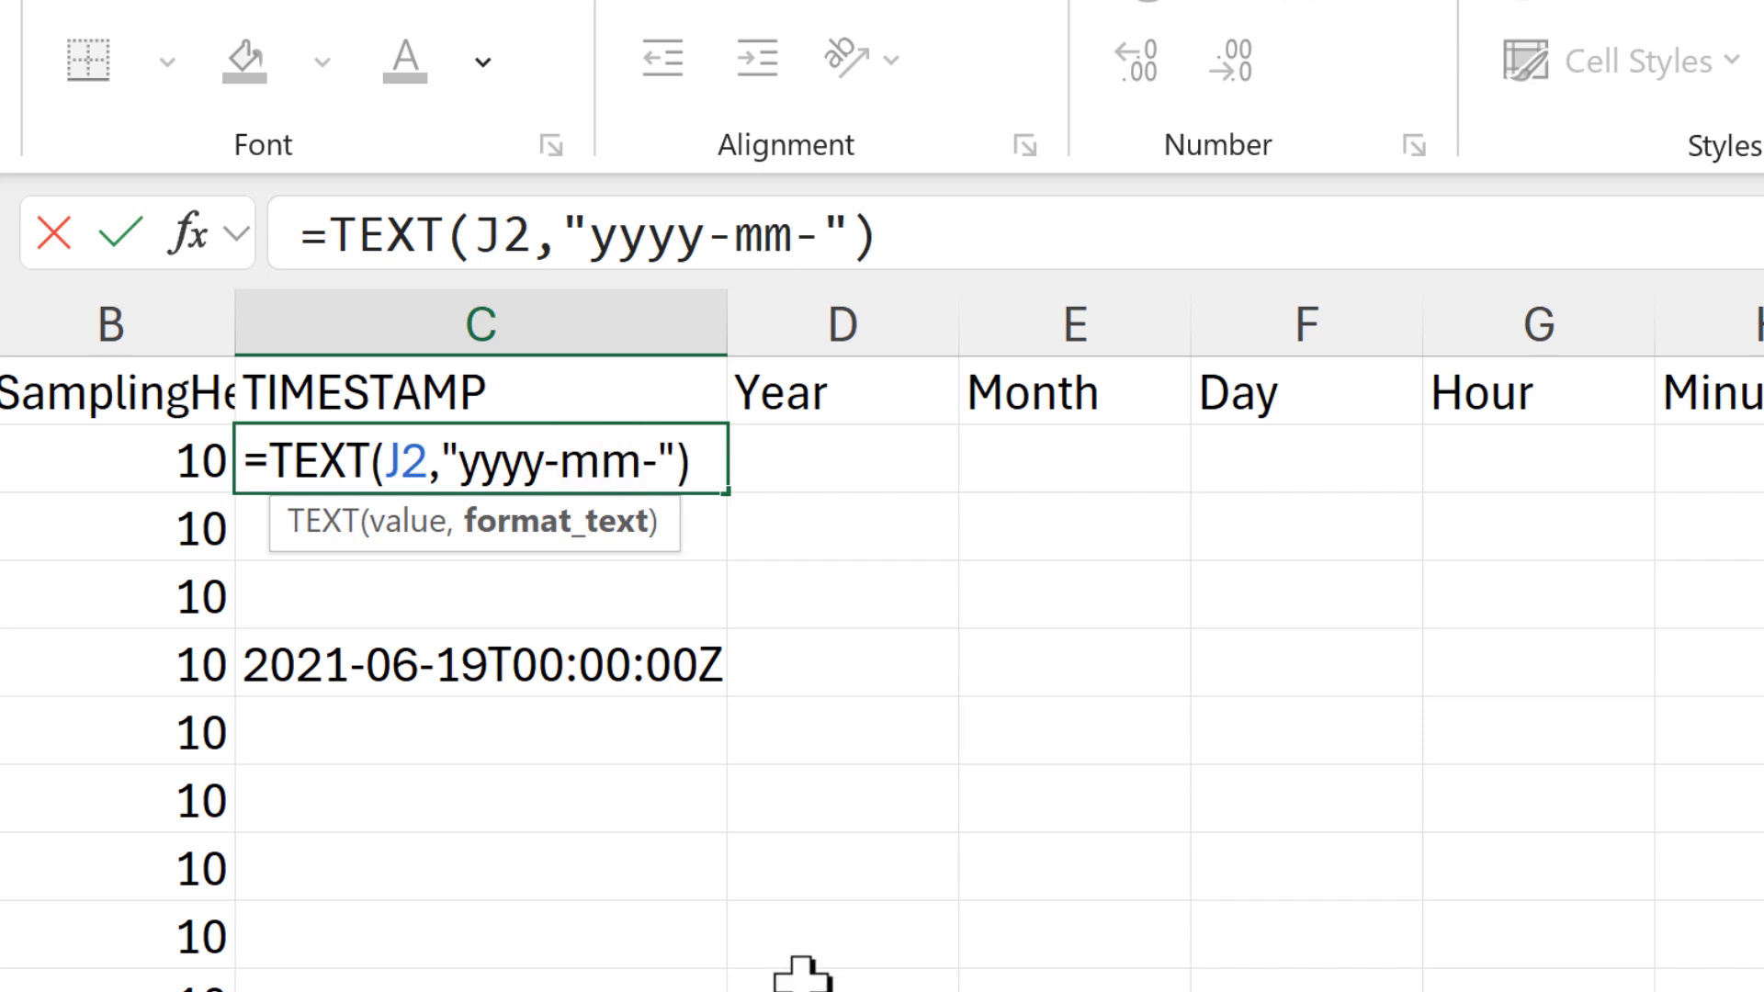
pyautogui.write('dd')
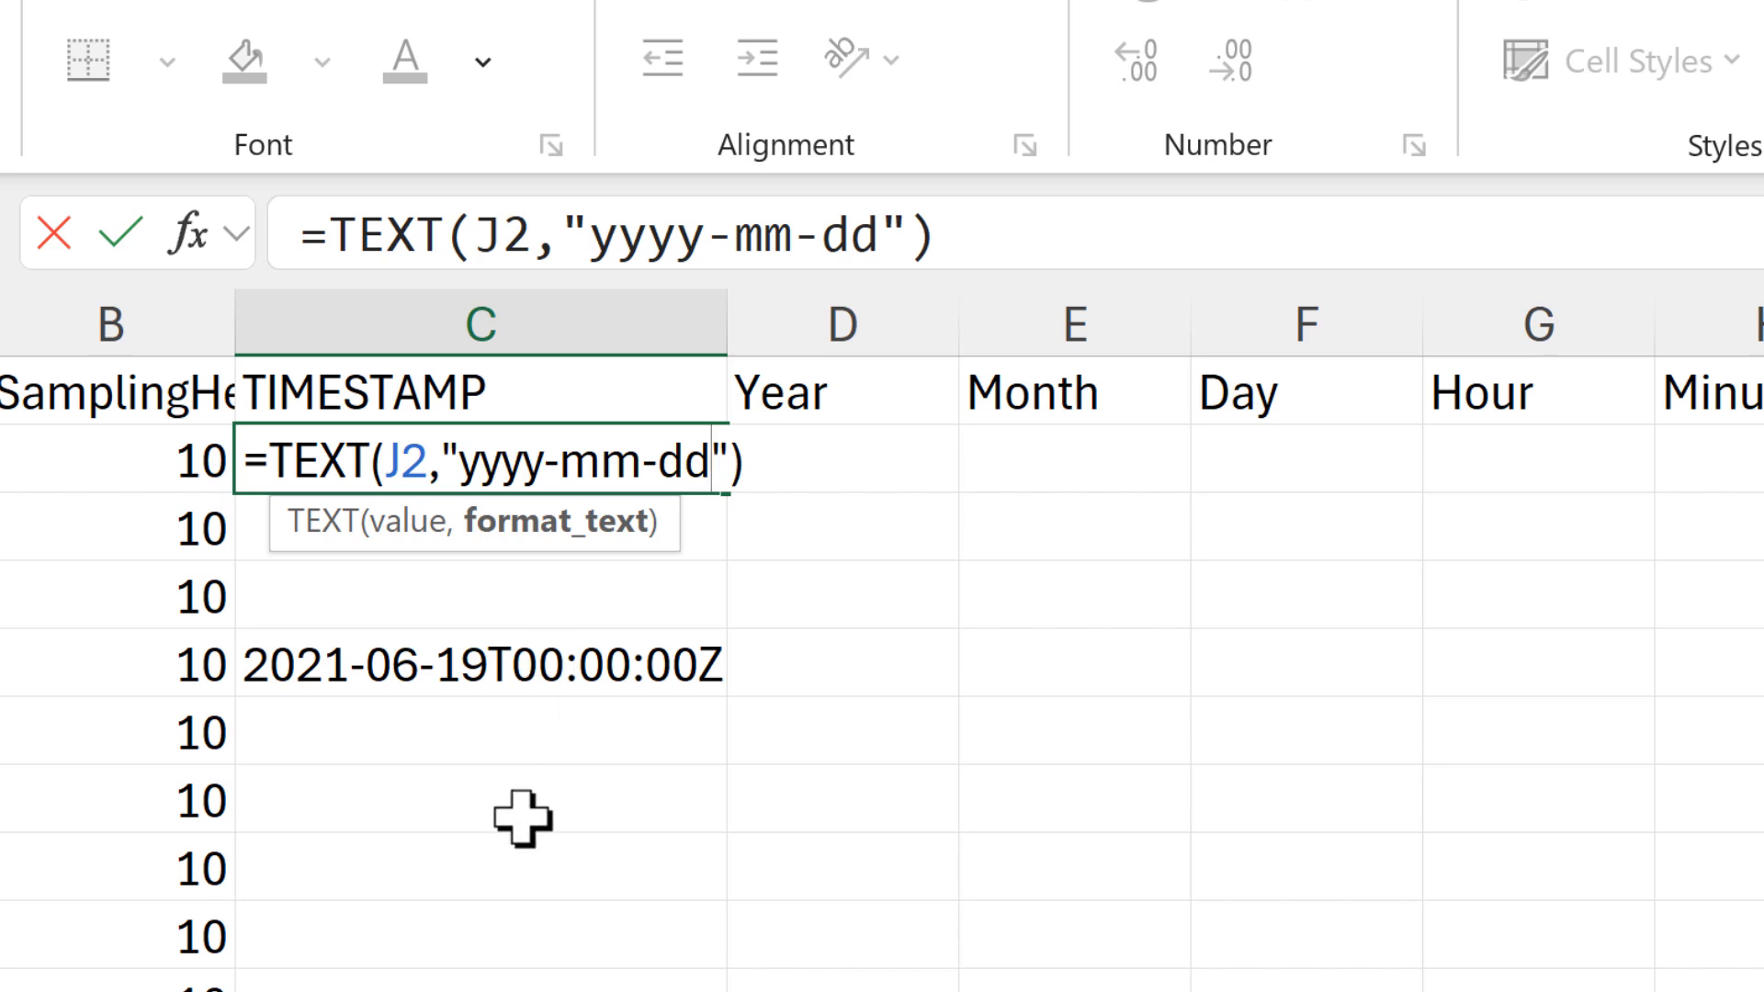
pyautogui.write('T')
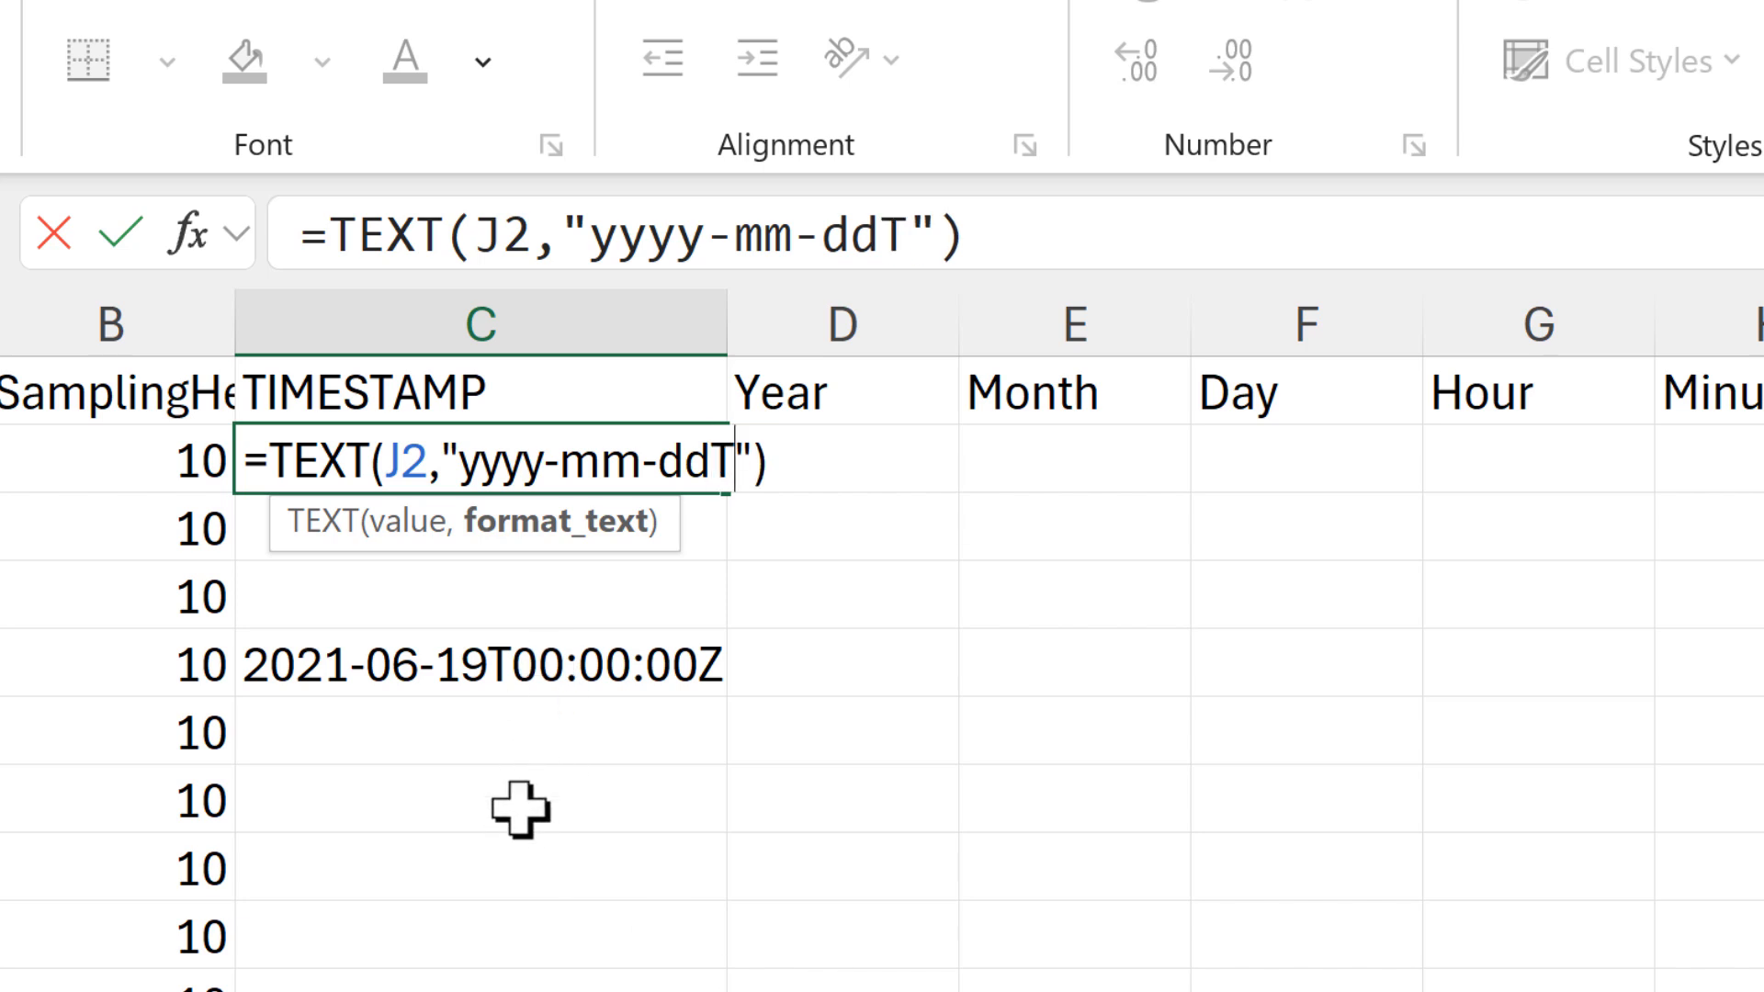
pyautogui.write('hh')
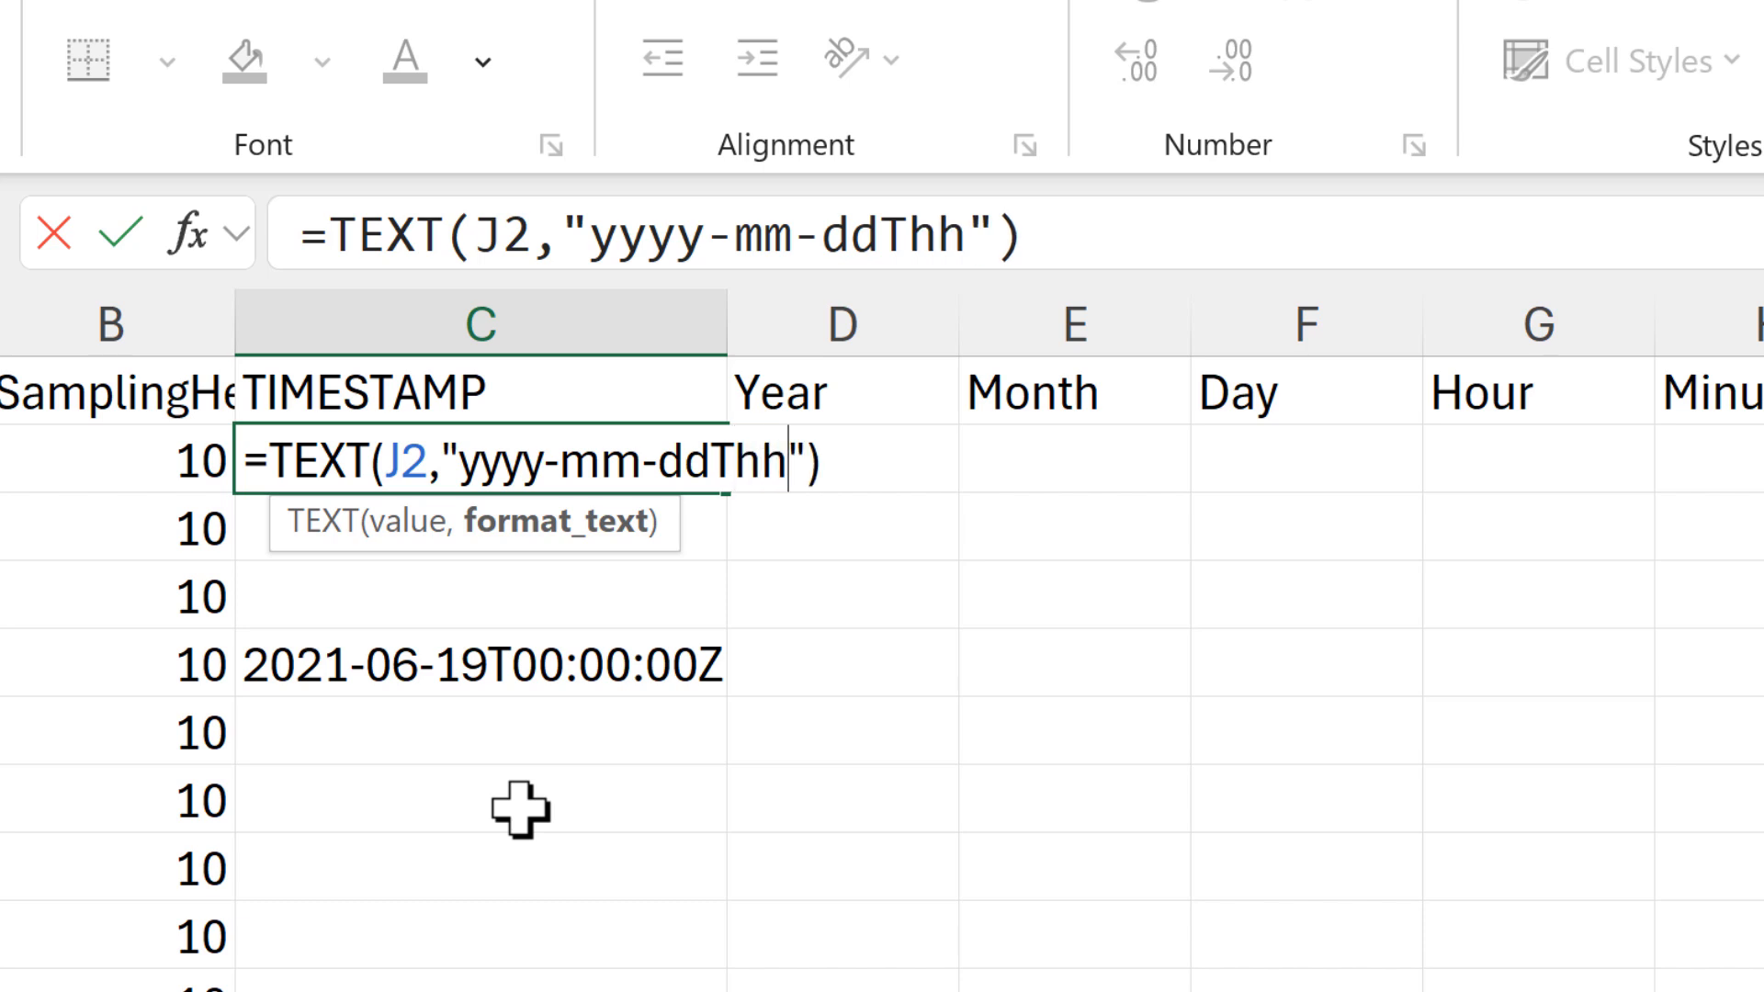
pyautogui.write(':')
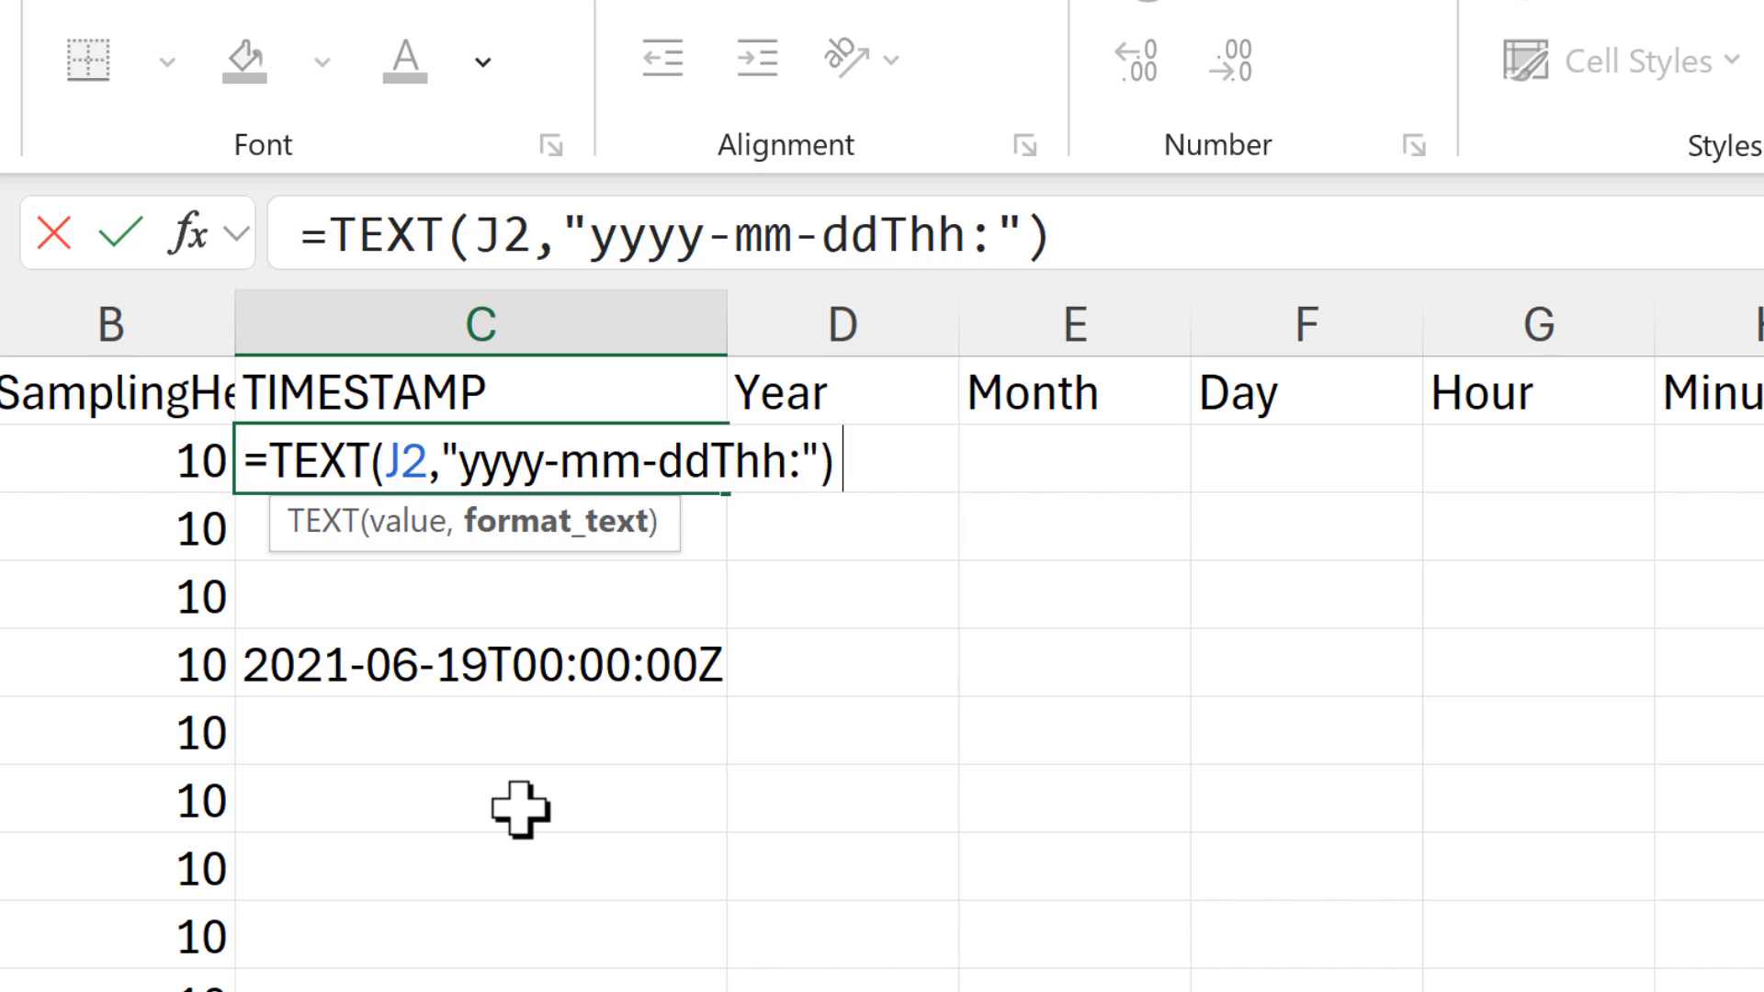
pyautogui.write('mm:ss')
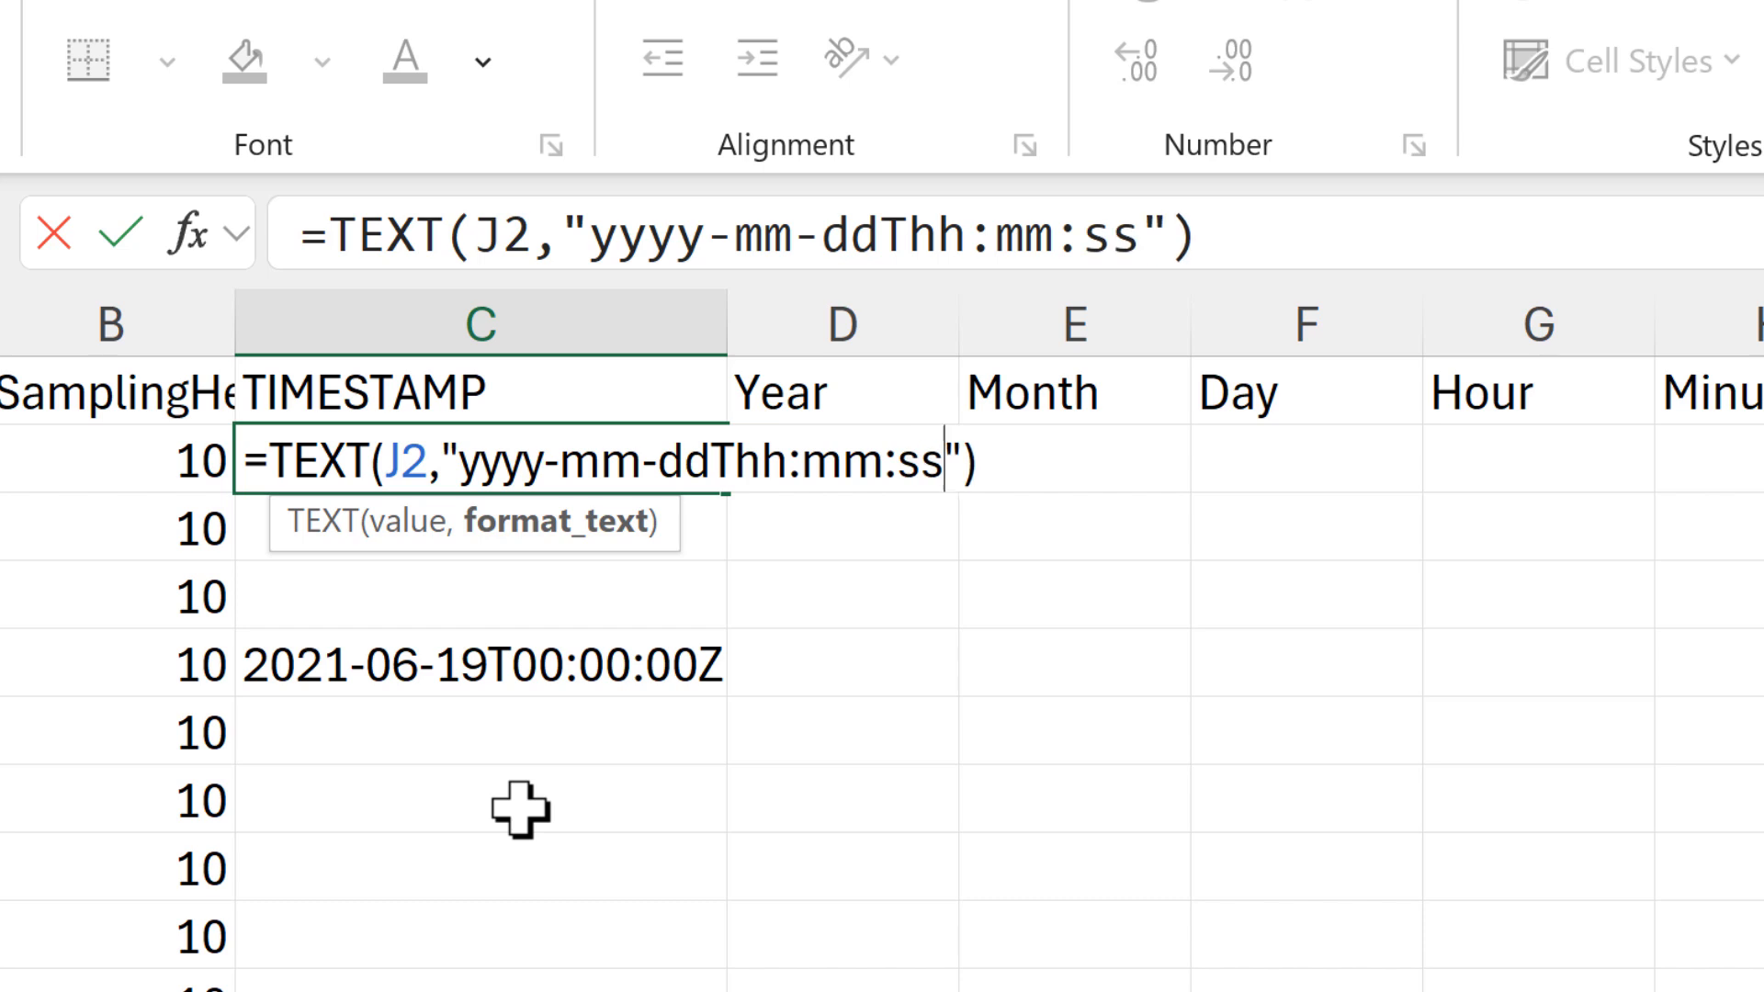
pyautogui.write('Z')
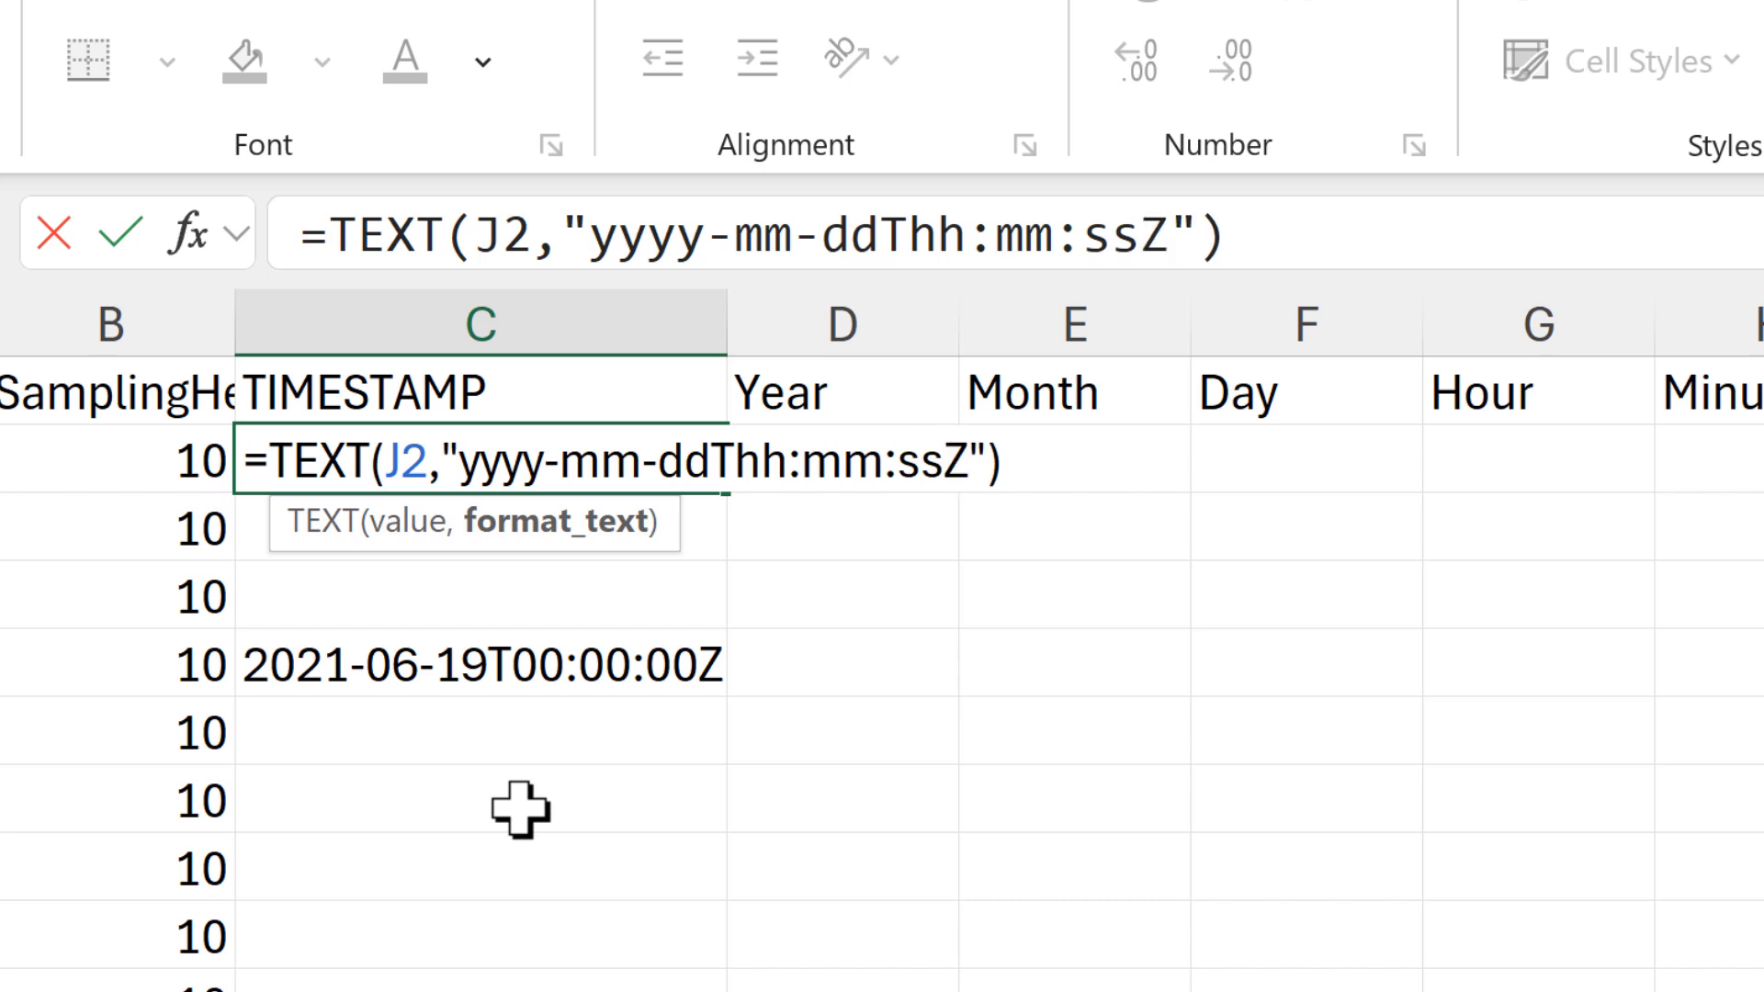
pyautogui.press('Return')
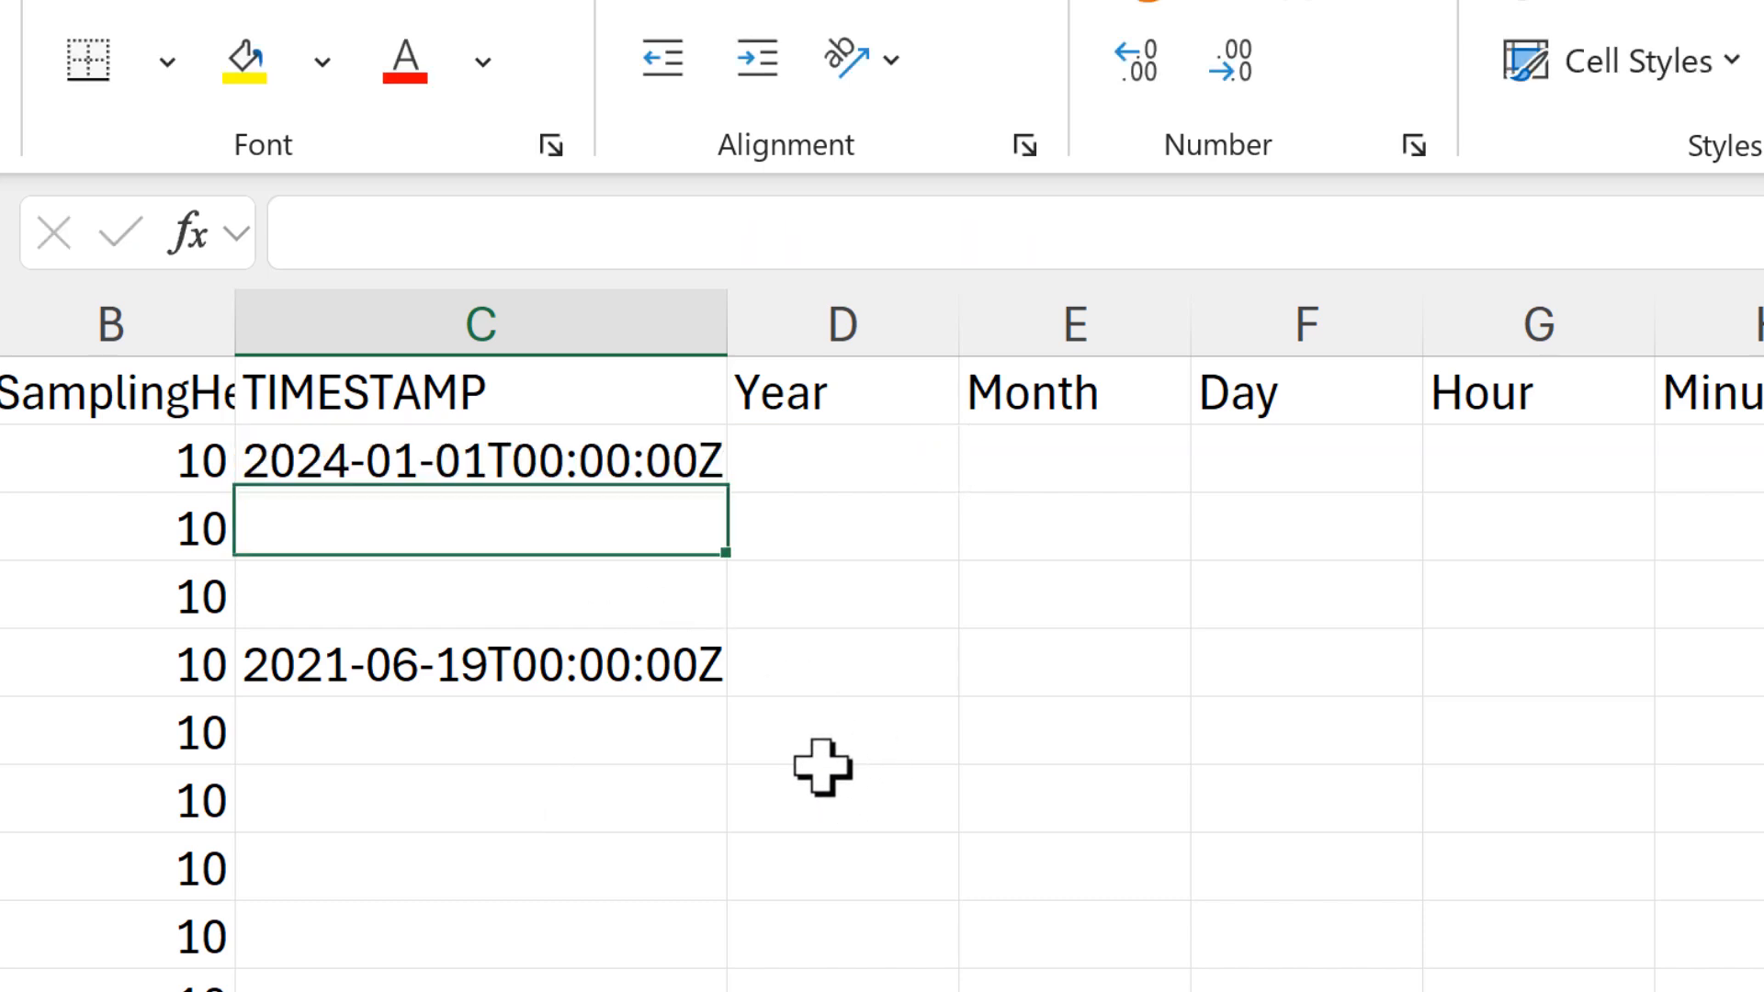
# Step: Clear the pasted example timestamp from C5 and fill the C2 TEXT formula down the whole data range
pyautogui.click(630, 661)
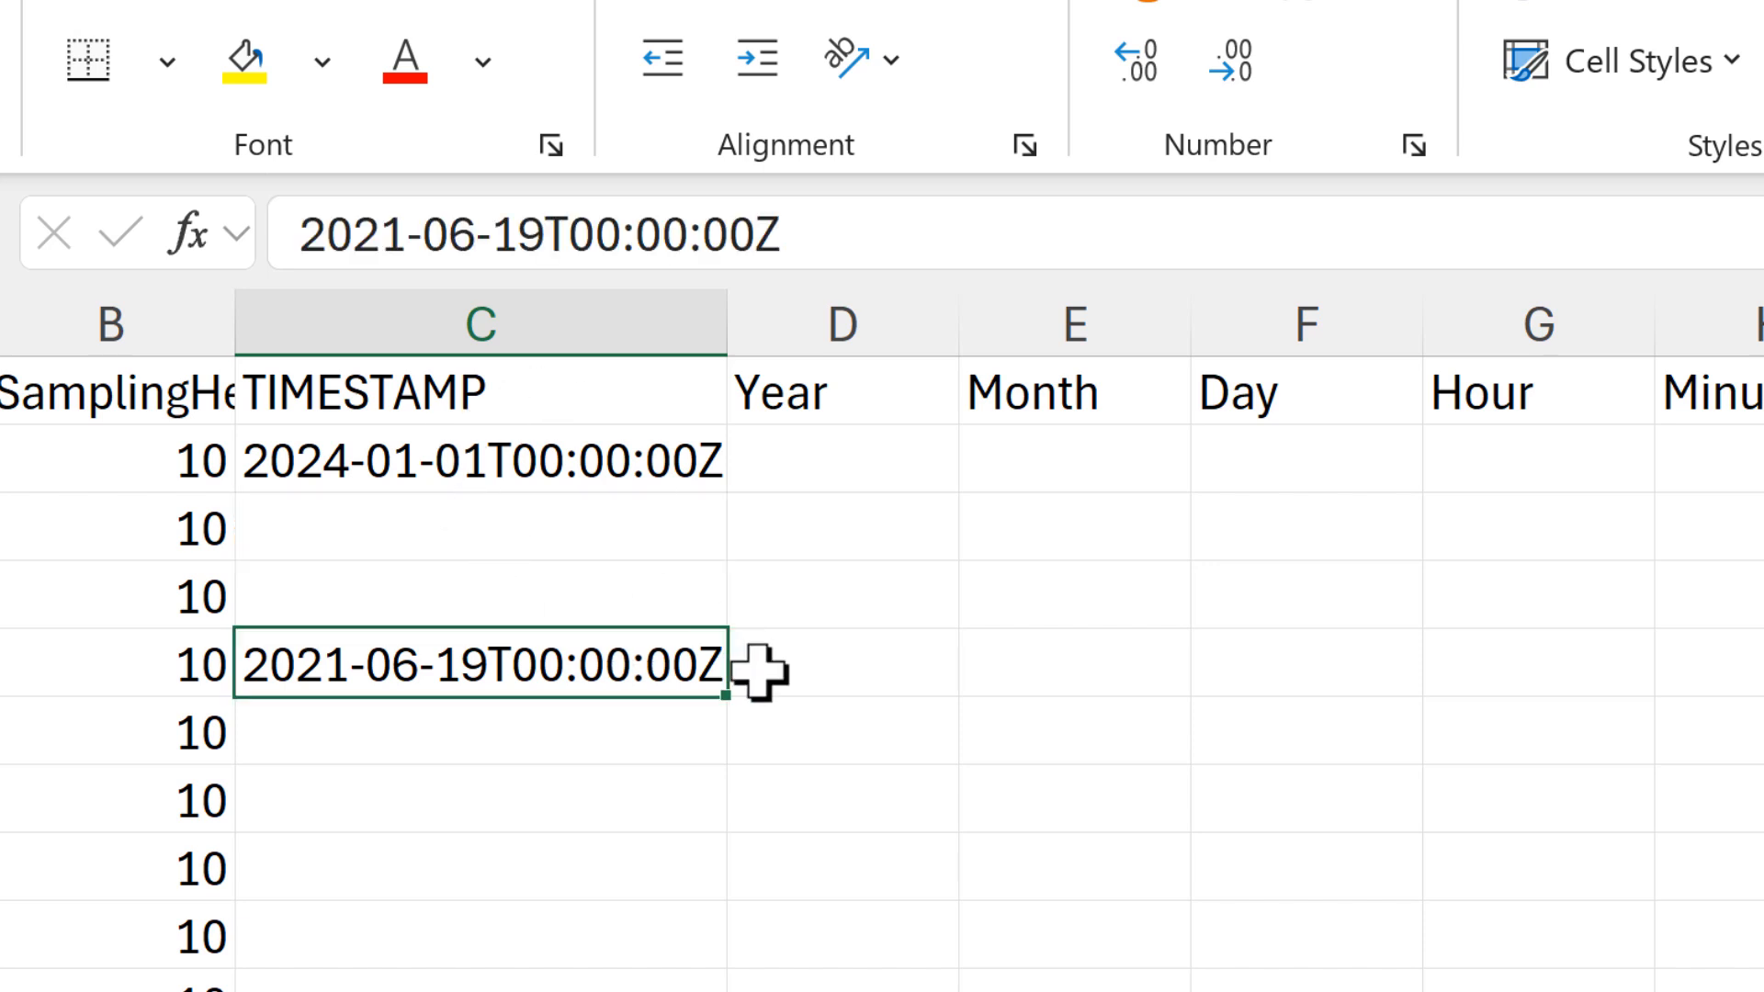
pyautogui.press('Delete')
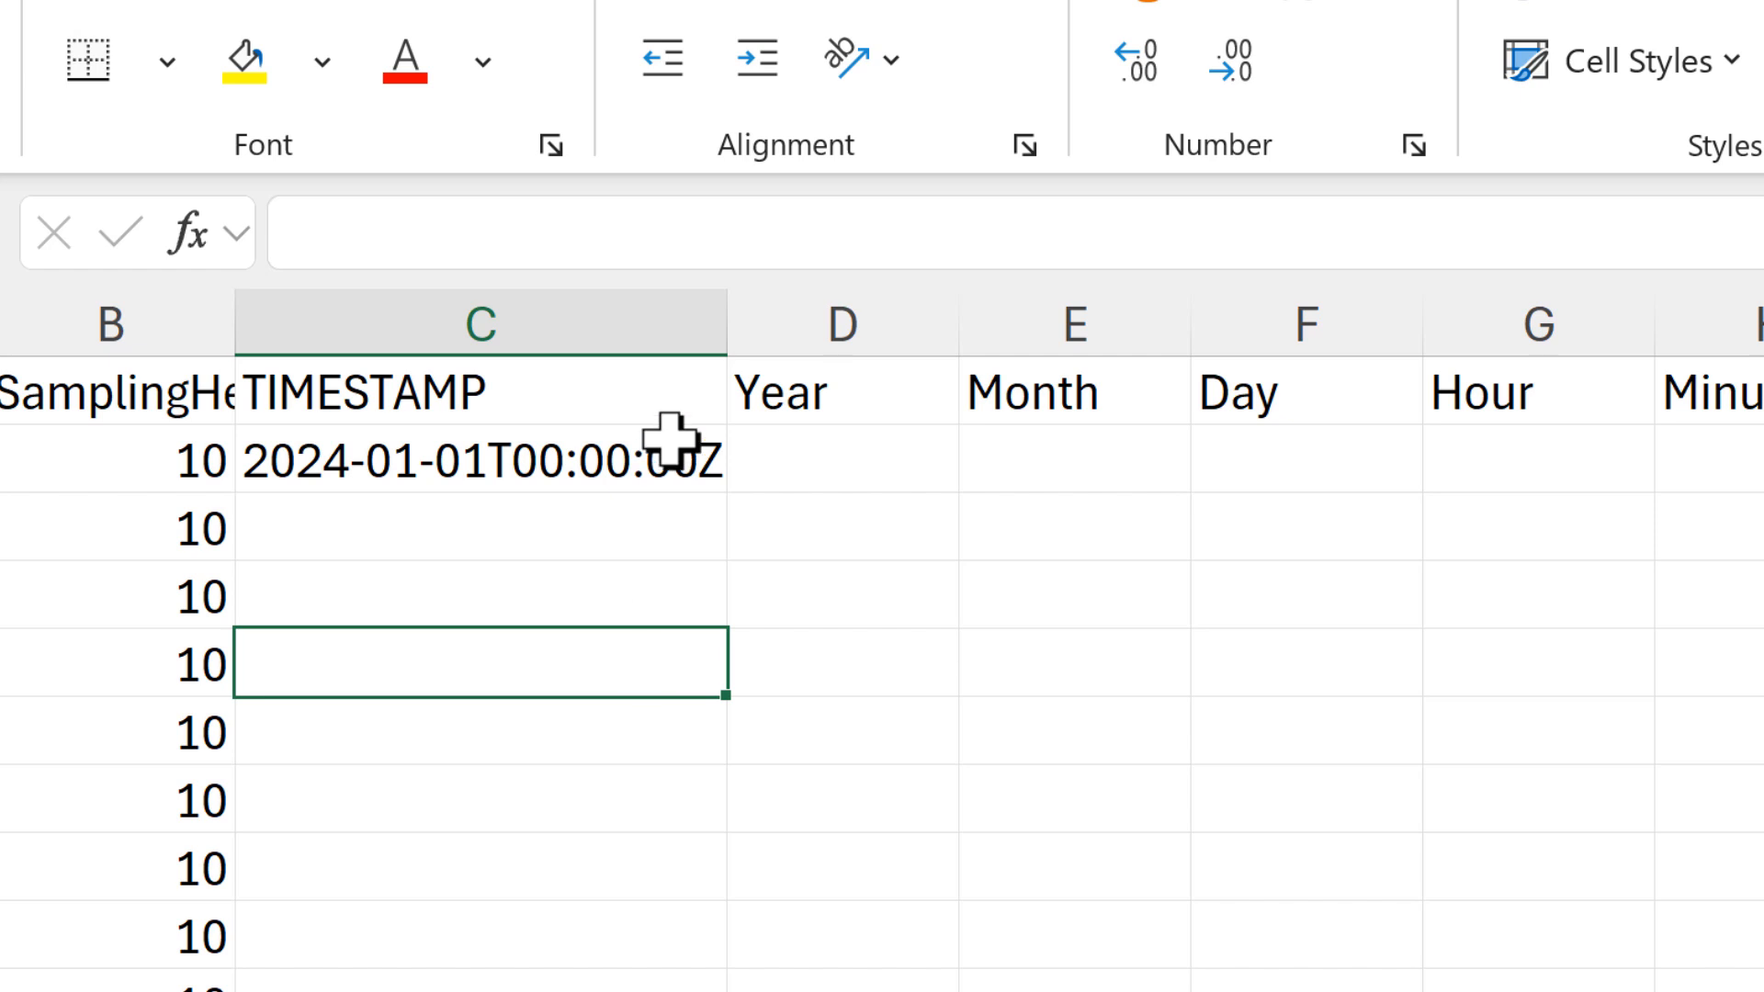
pyautogui.click(685, 462)
pyautogui.doubleClick(727, 494)
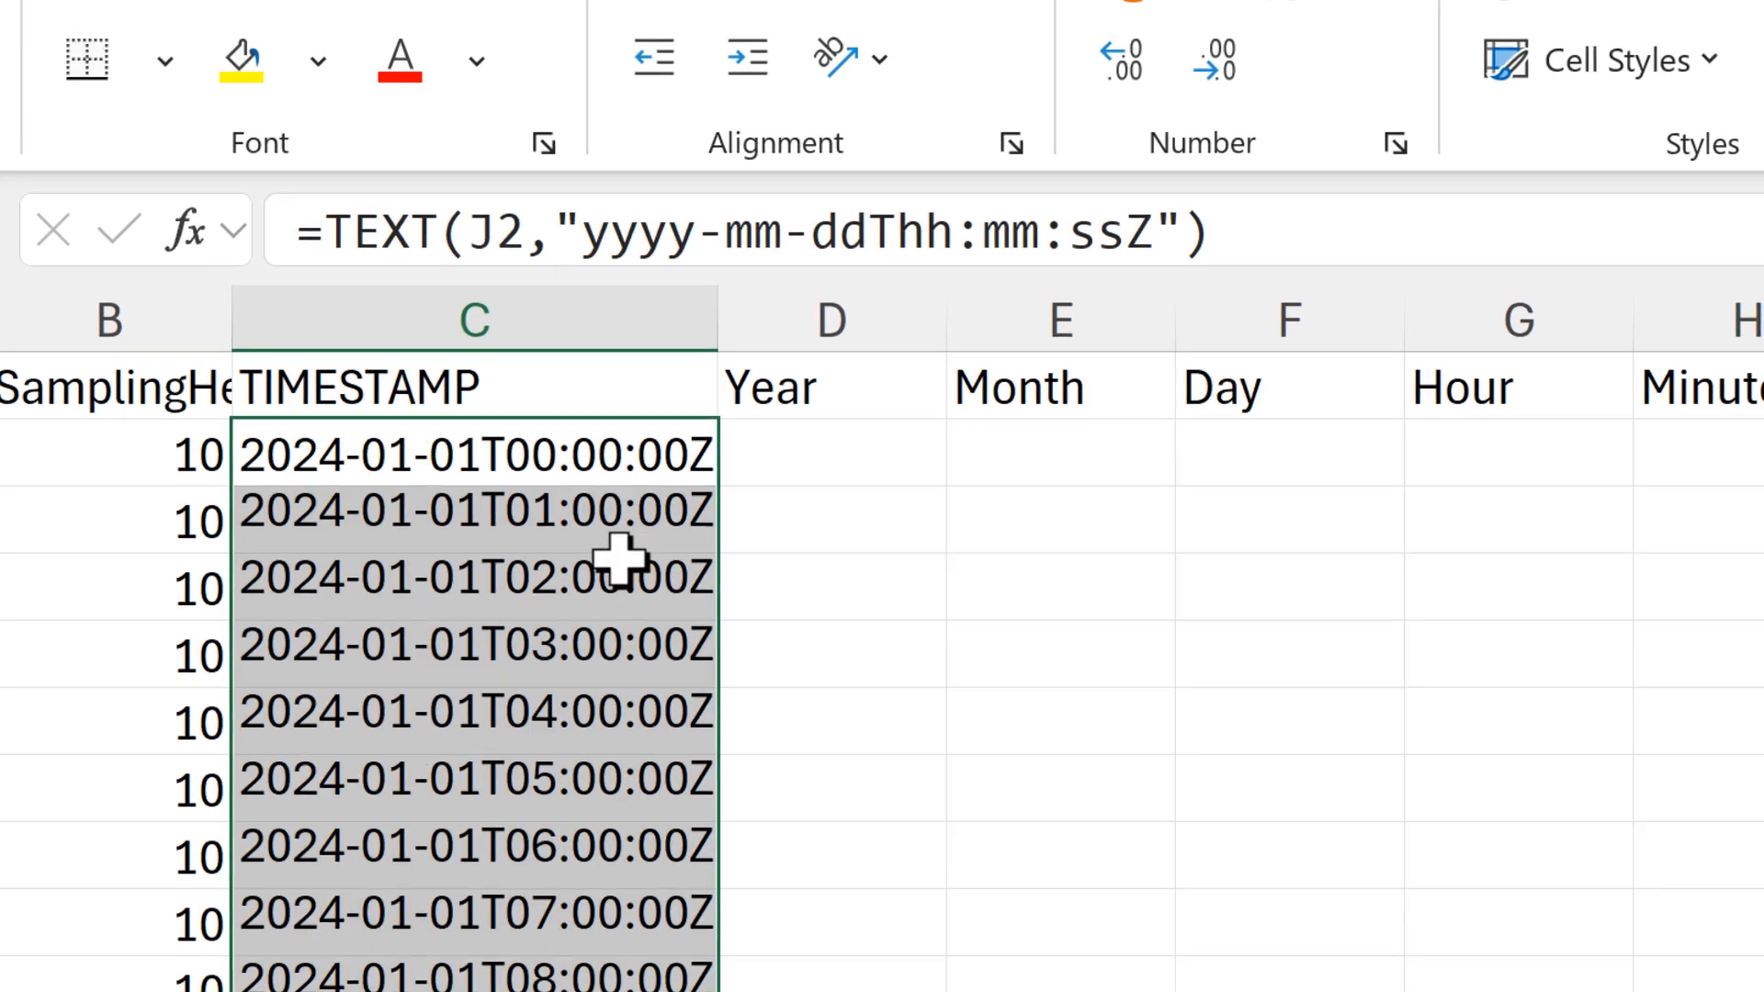
# Step: Widen the TIMESTAMP column to a width of about 20
pyautogui.click(633, 574)
pyautogui.moveTo(728, 345); pyautogui.dragTo(796, 347)
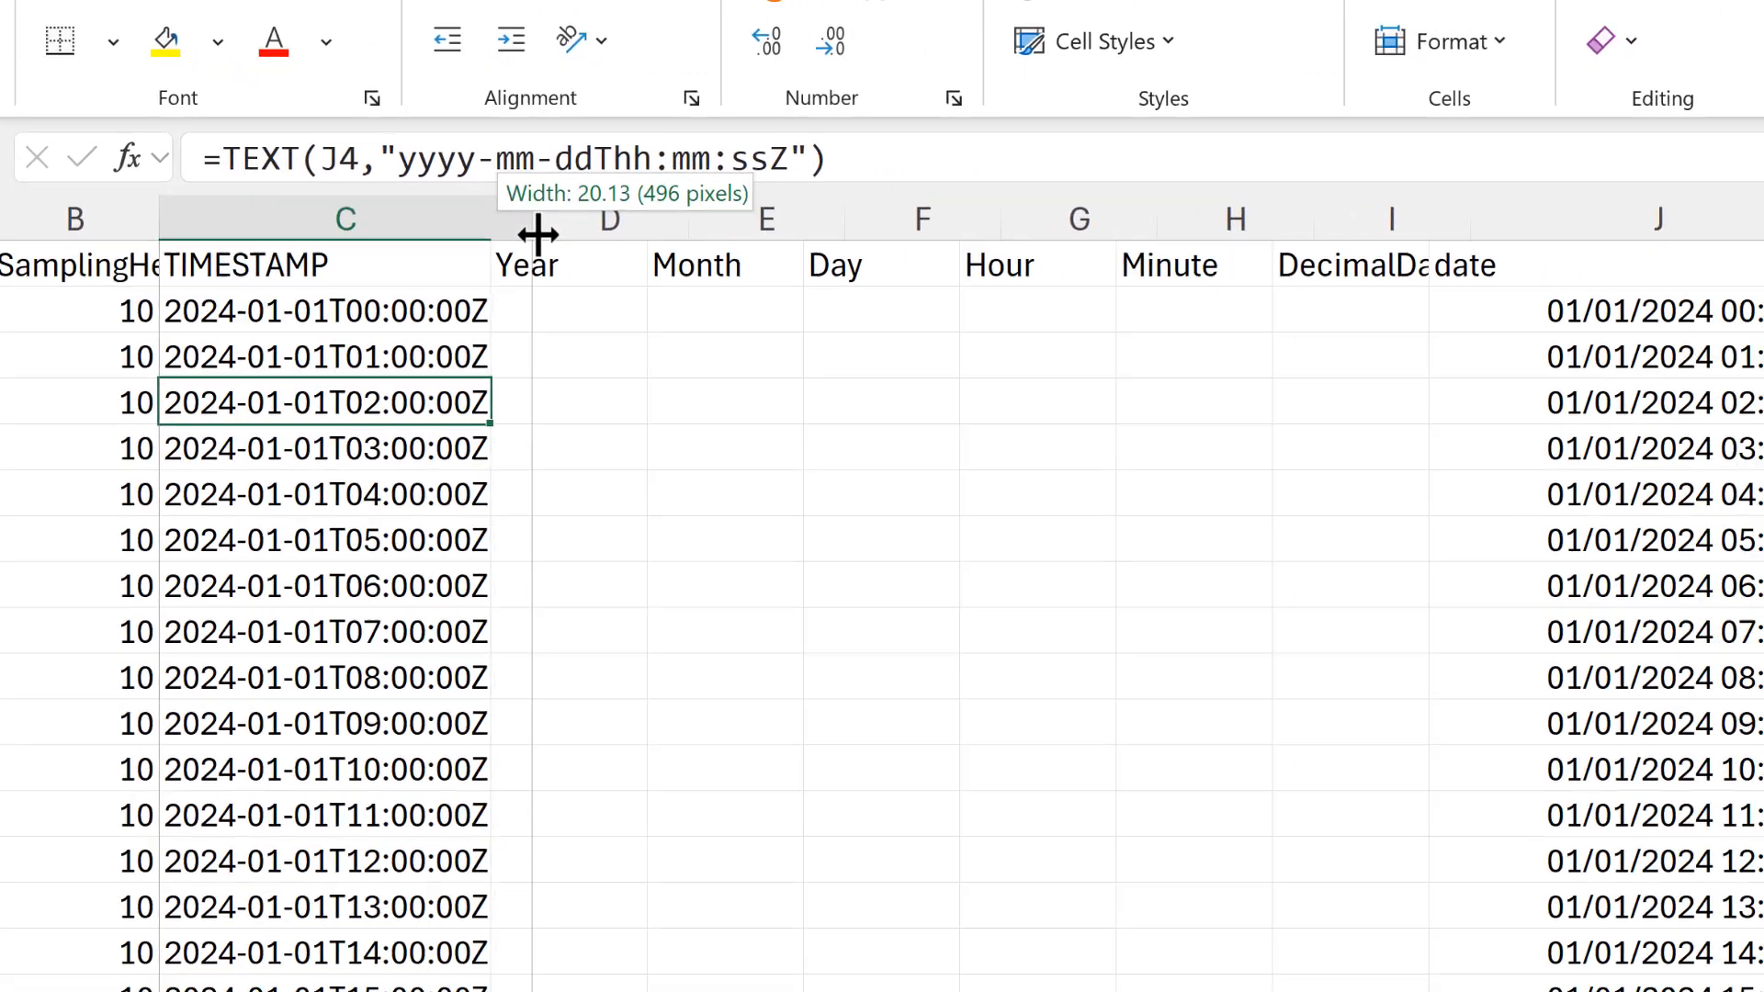
pyautogui.moveTo(537, 234); pyautogui.dragTo(551, 329)
# Step: Enter a YEAR formula in D2 under Year that refers to the date in J2
pyautogui.click(551, 310)
pyautogui.moveTo(555, 264); pyautogui.dragTo(1093, 244)
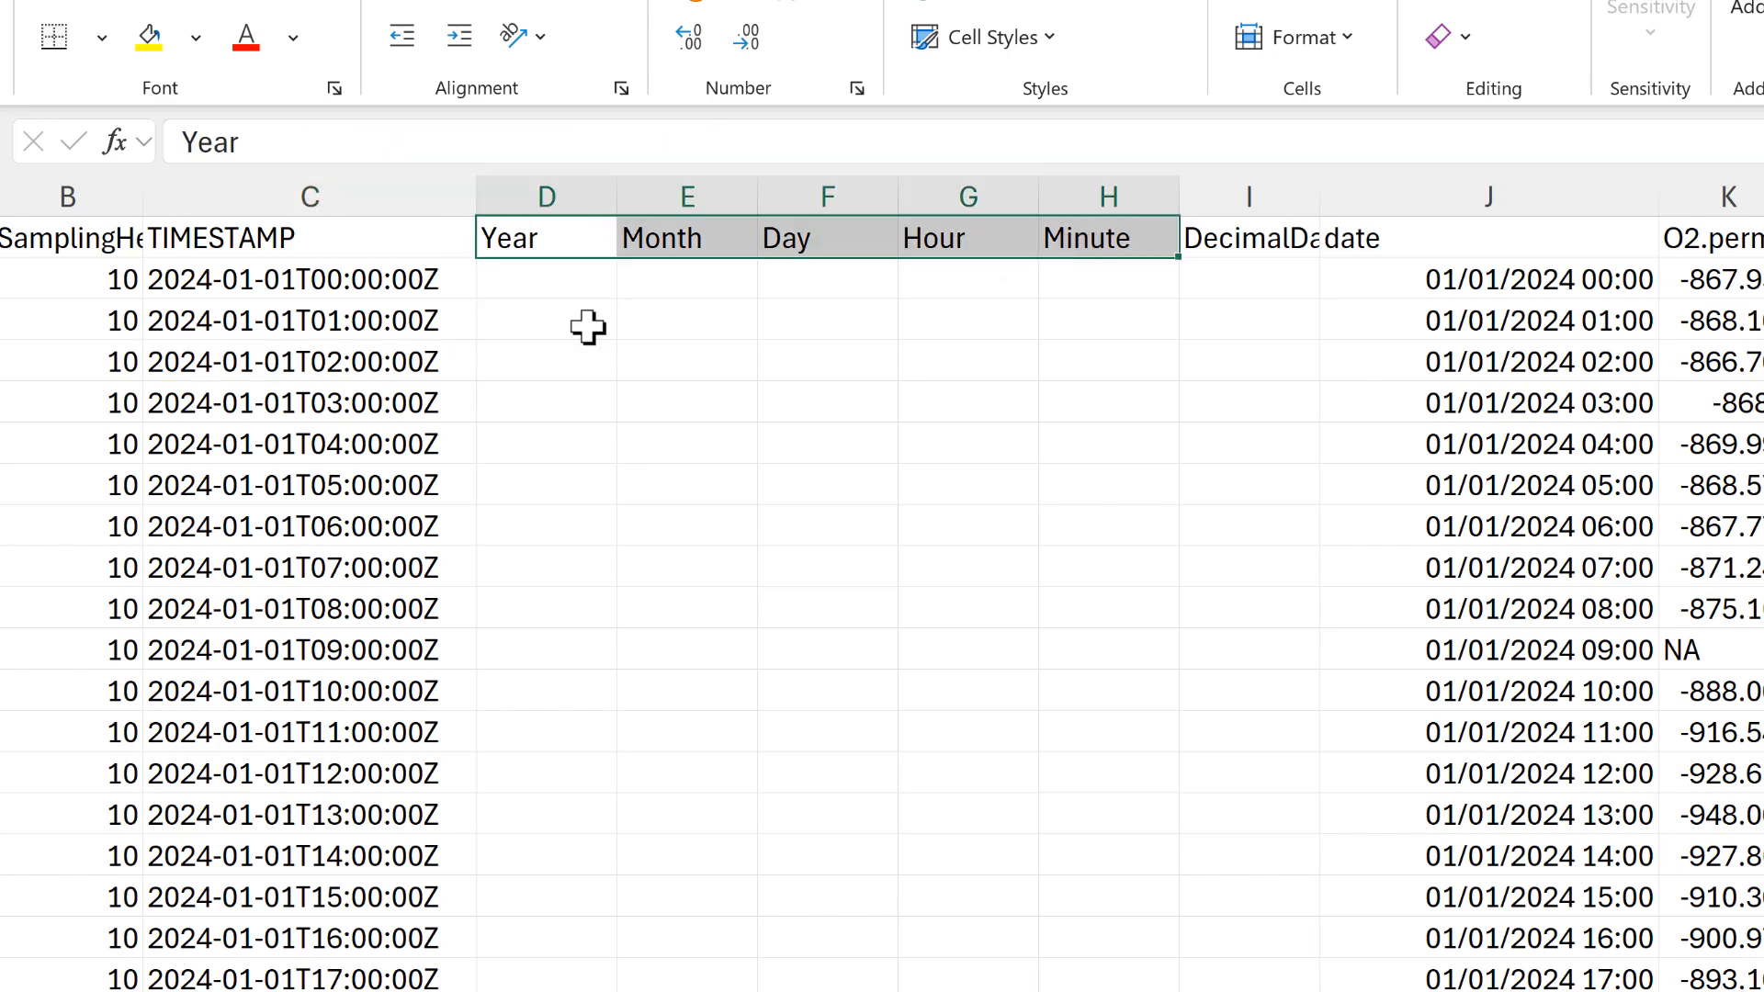
pyautogui.click(512, 291)
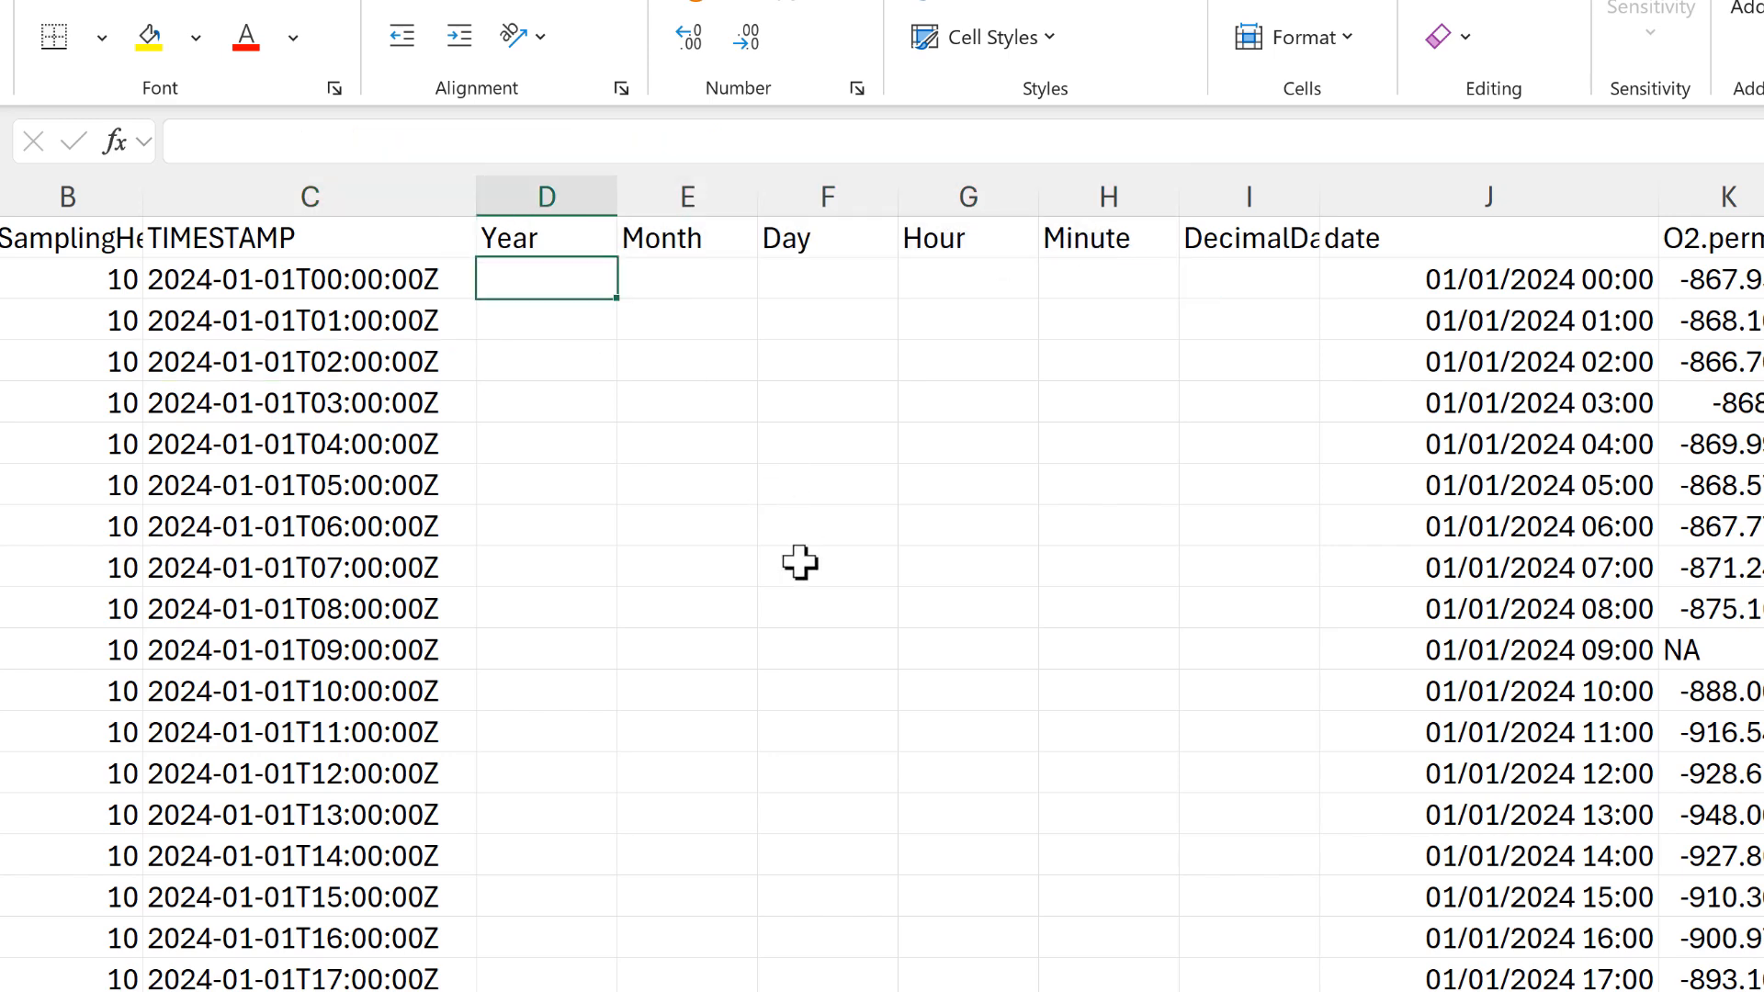
pyautogui.write('=ye')
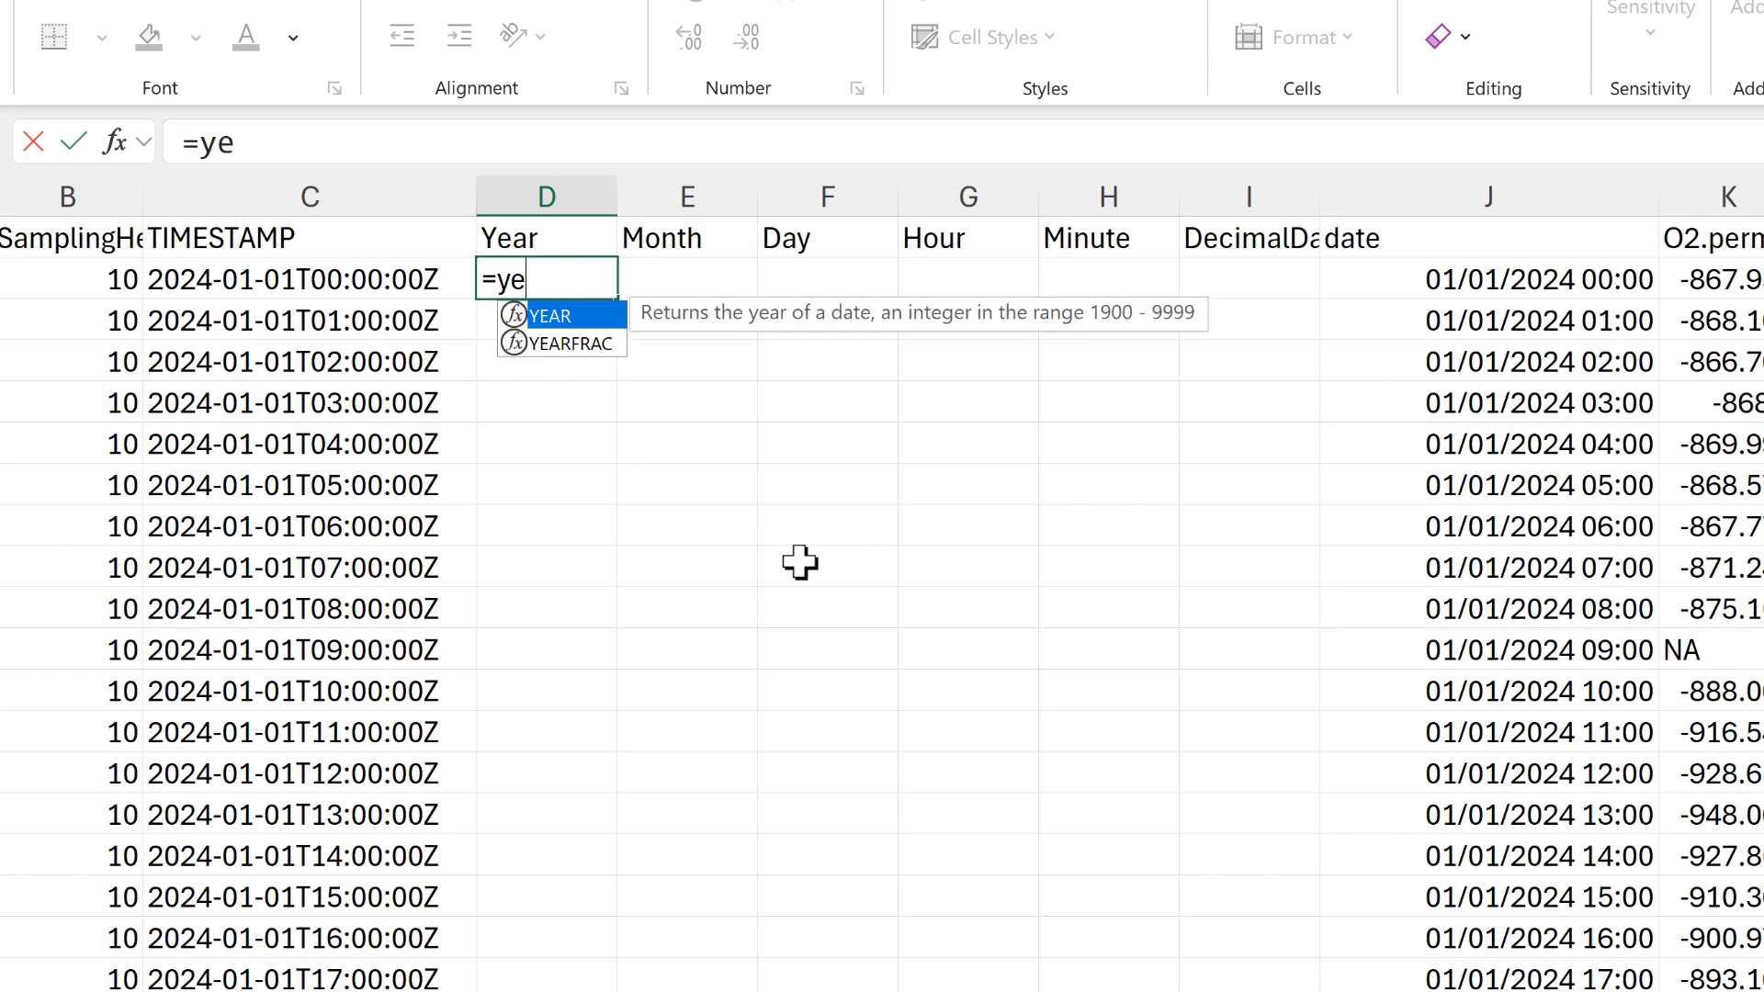
pyautogui.write('ar')
pyautogui.press('Tab')
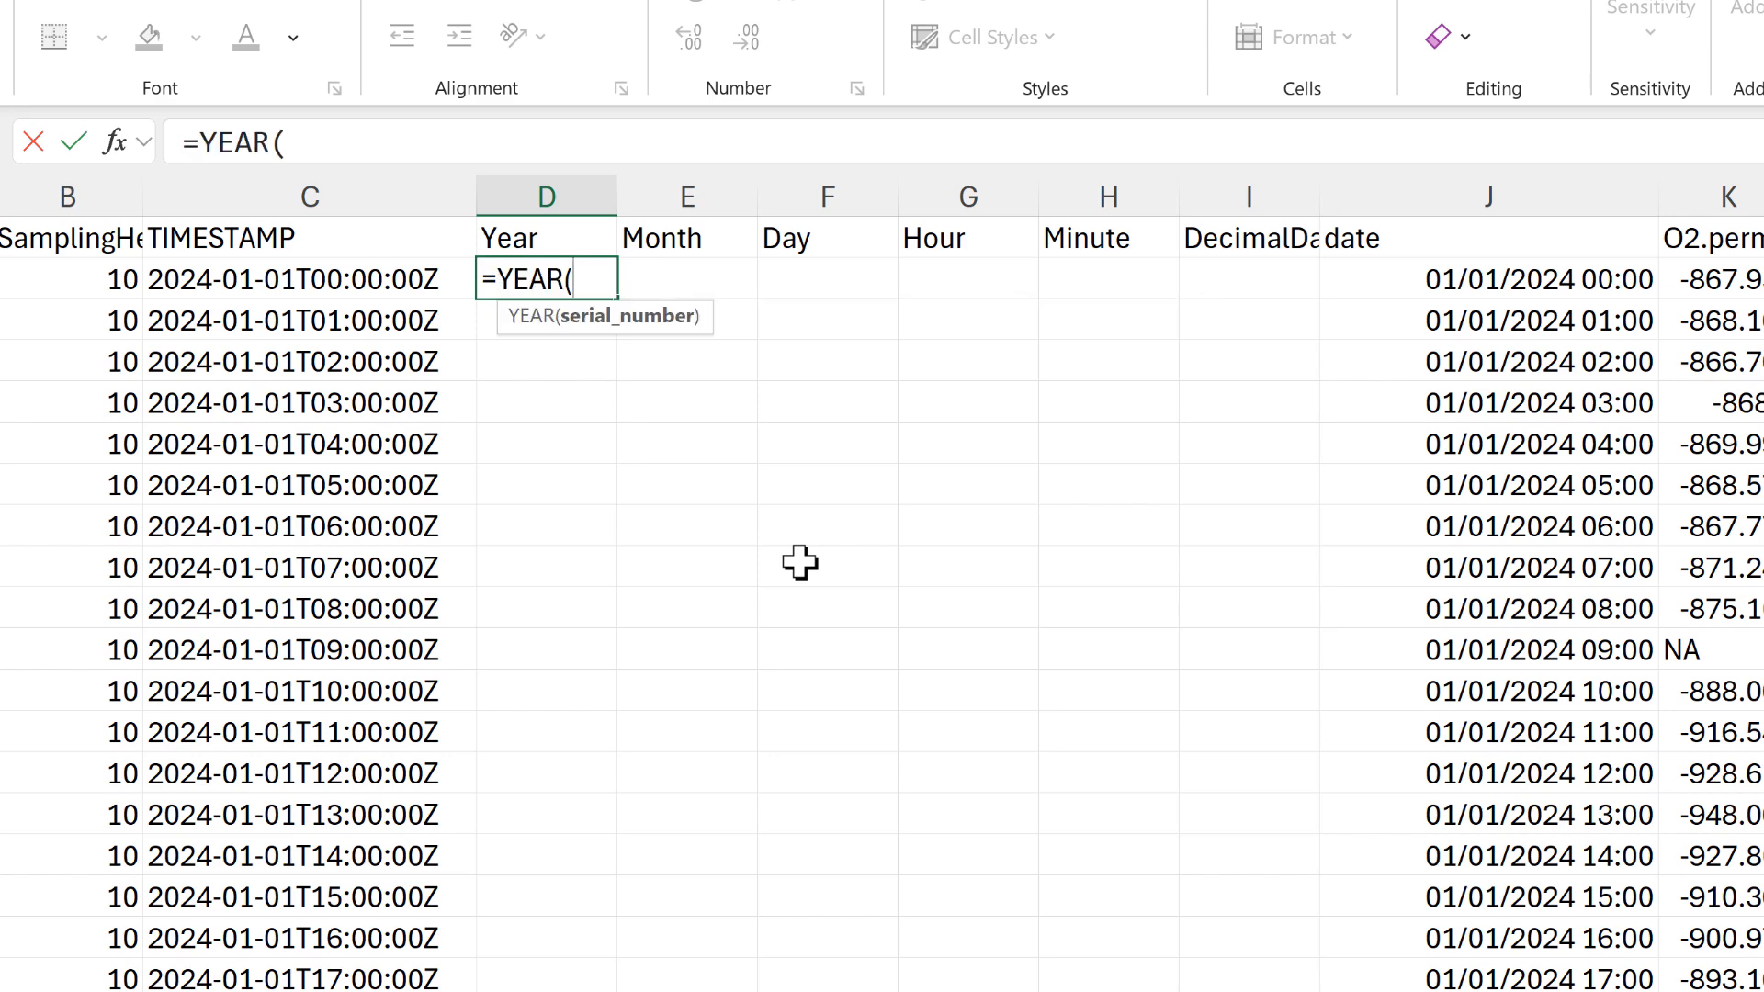
pyautogui.click(1435, 276)
pyautogui.press('Return')
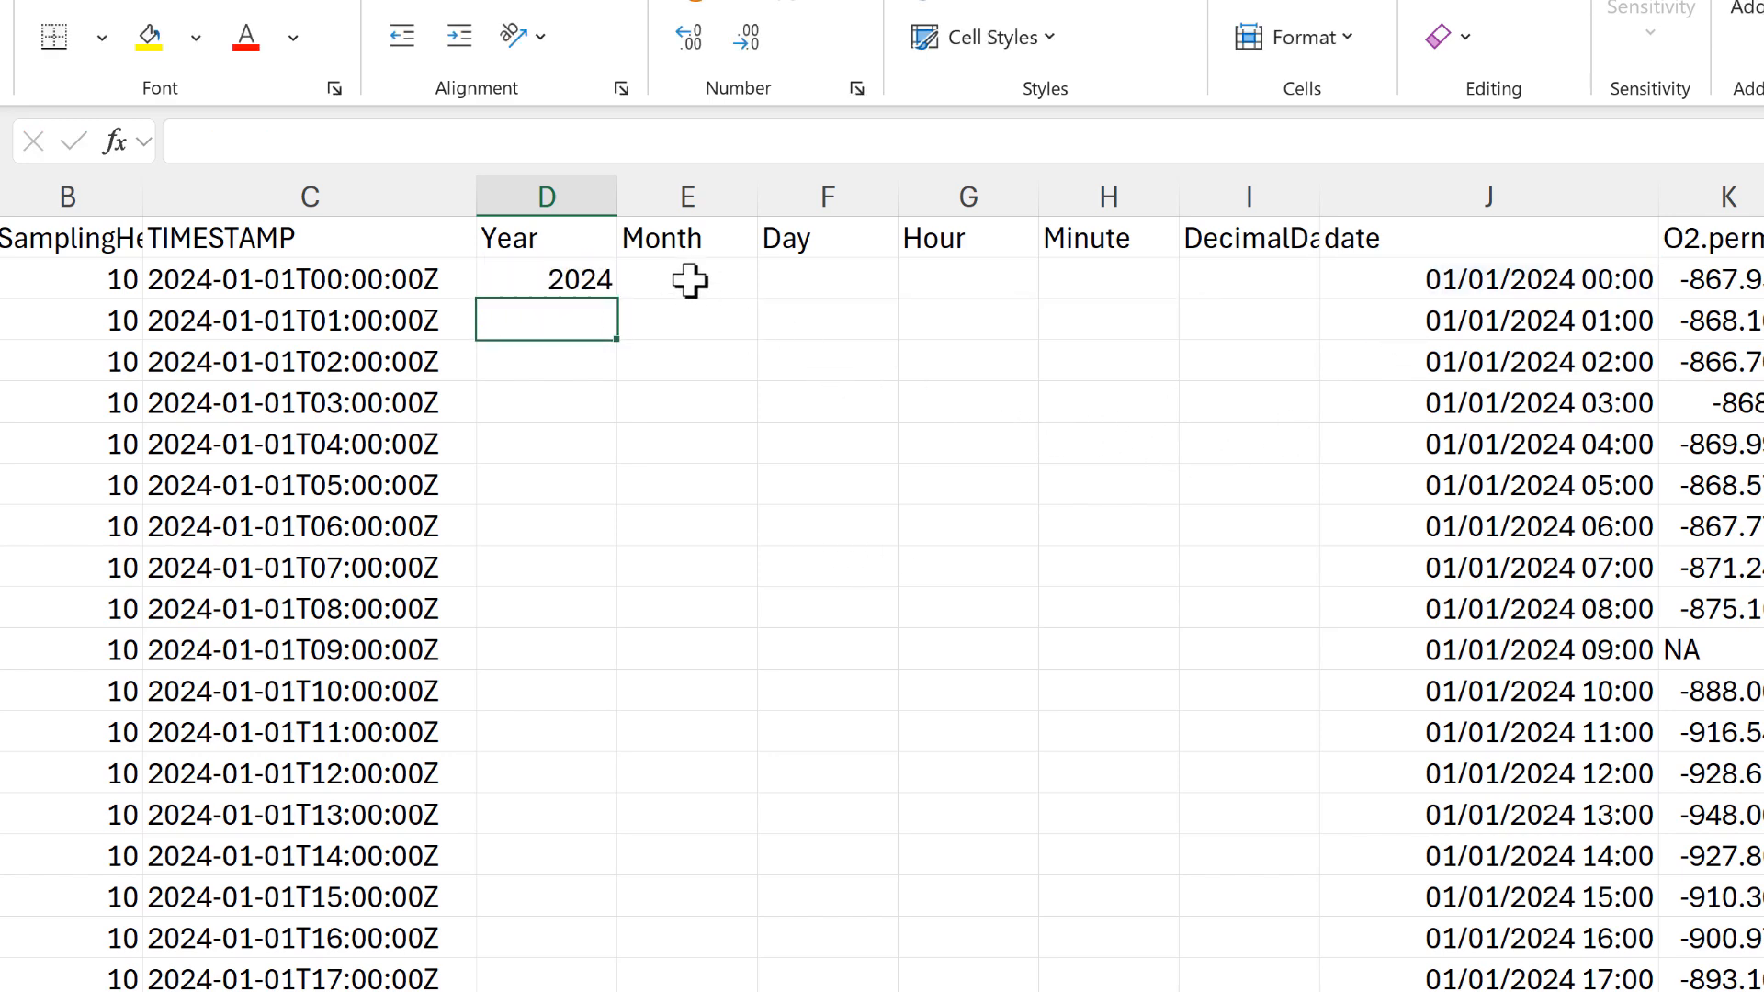
# Step: Enter a MONTH formula in E2 under Month that refers to the date in J2
pyautogui.click(688, 280)
pyautogui.write('=')
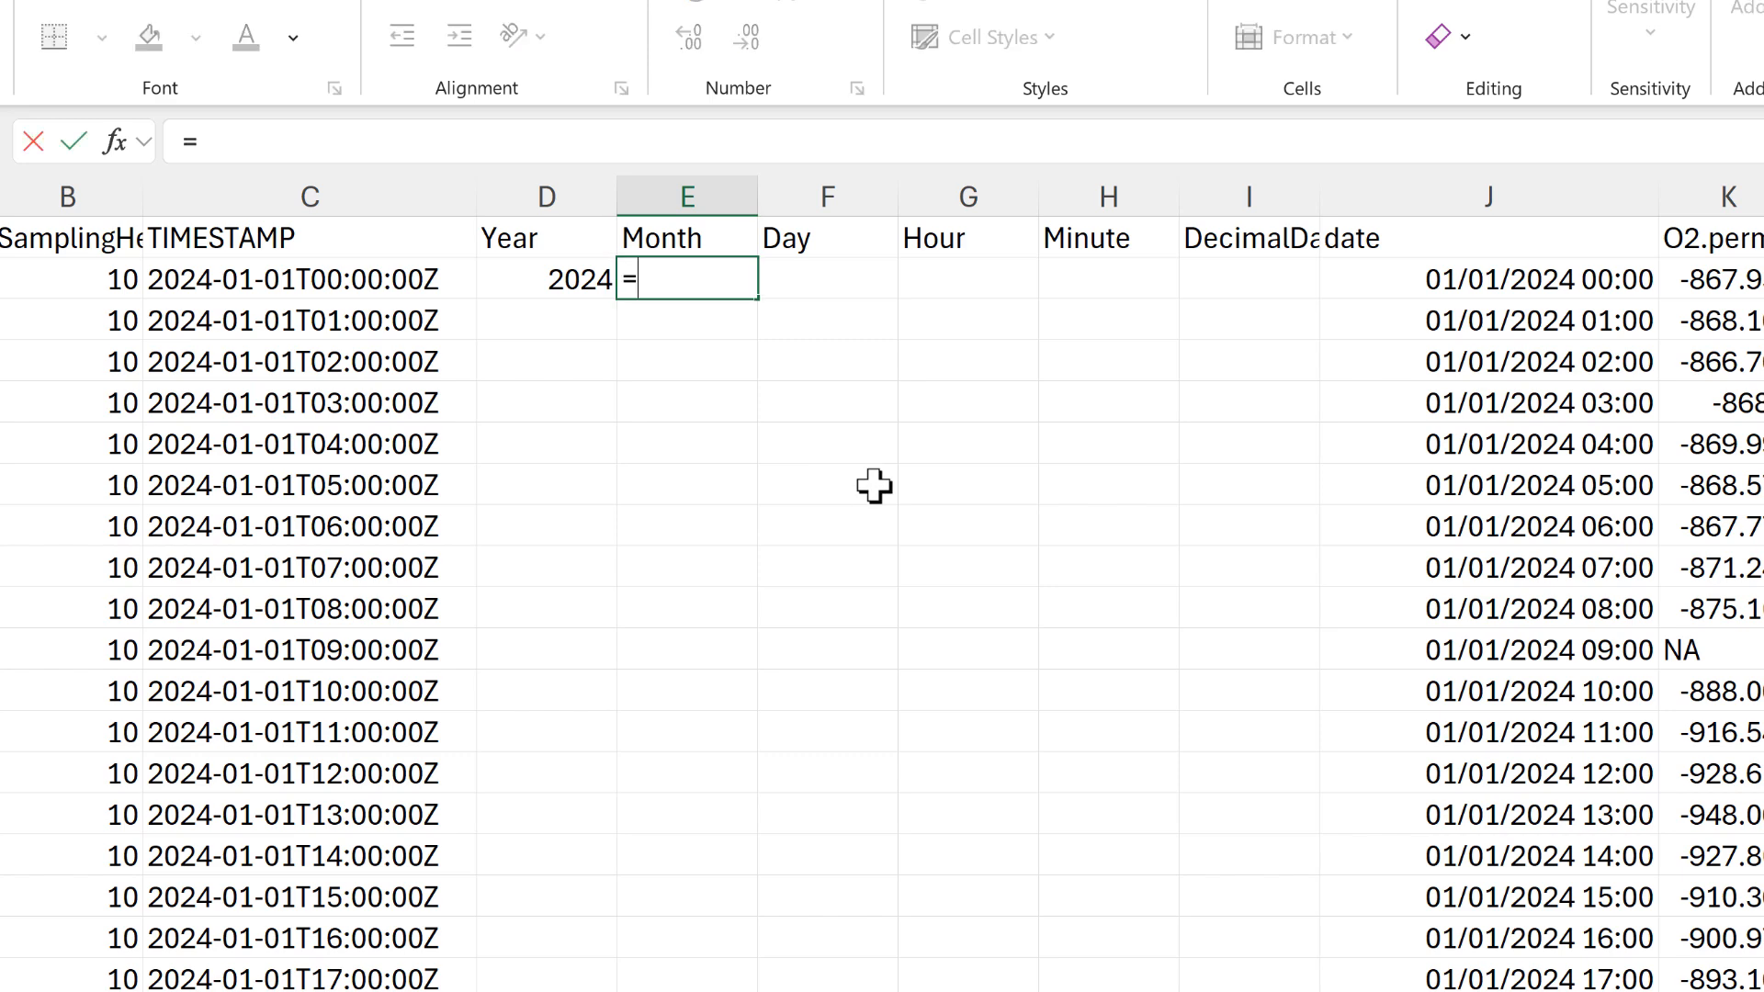
pyautogui.write('mont')
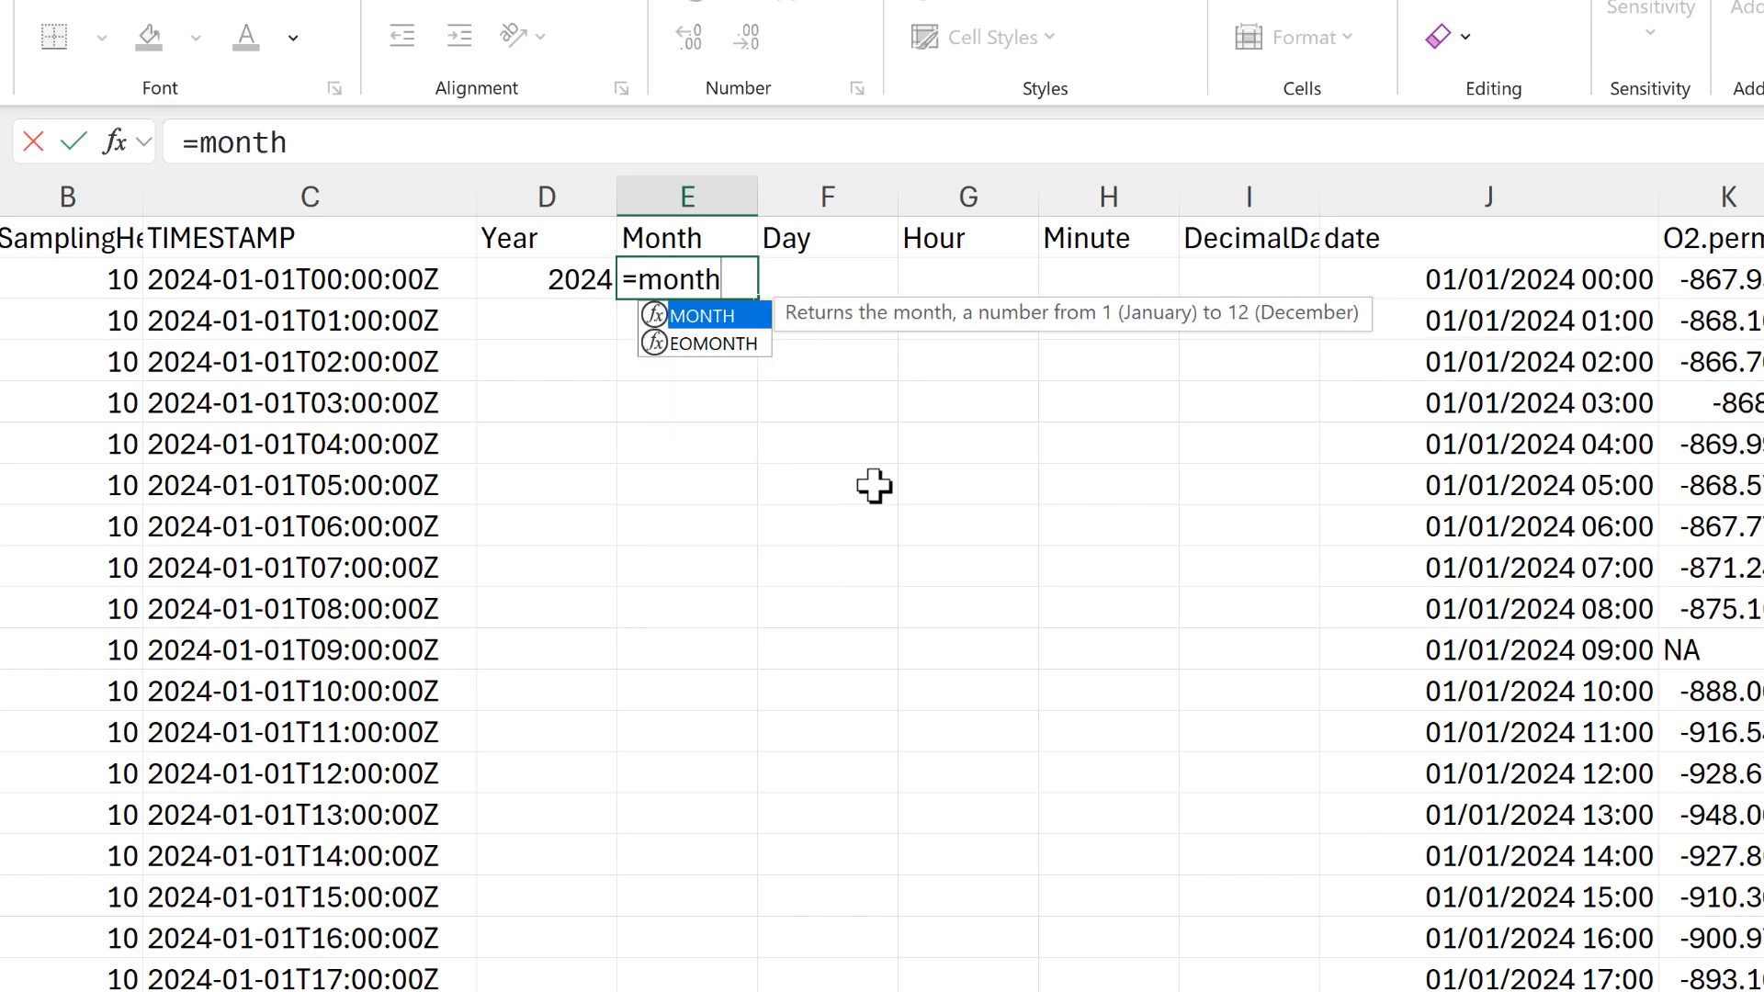
pyautogui.write('h')
pyautogui.press('Tab')
pyautogui.click(1530, 280)
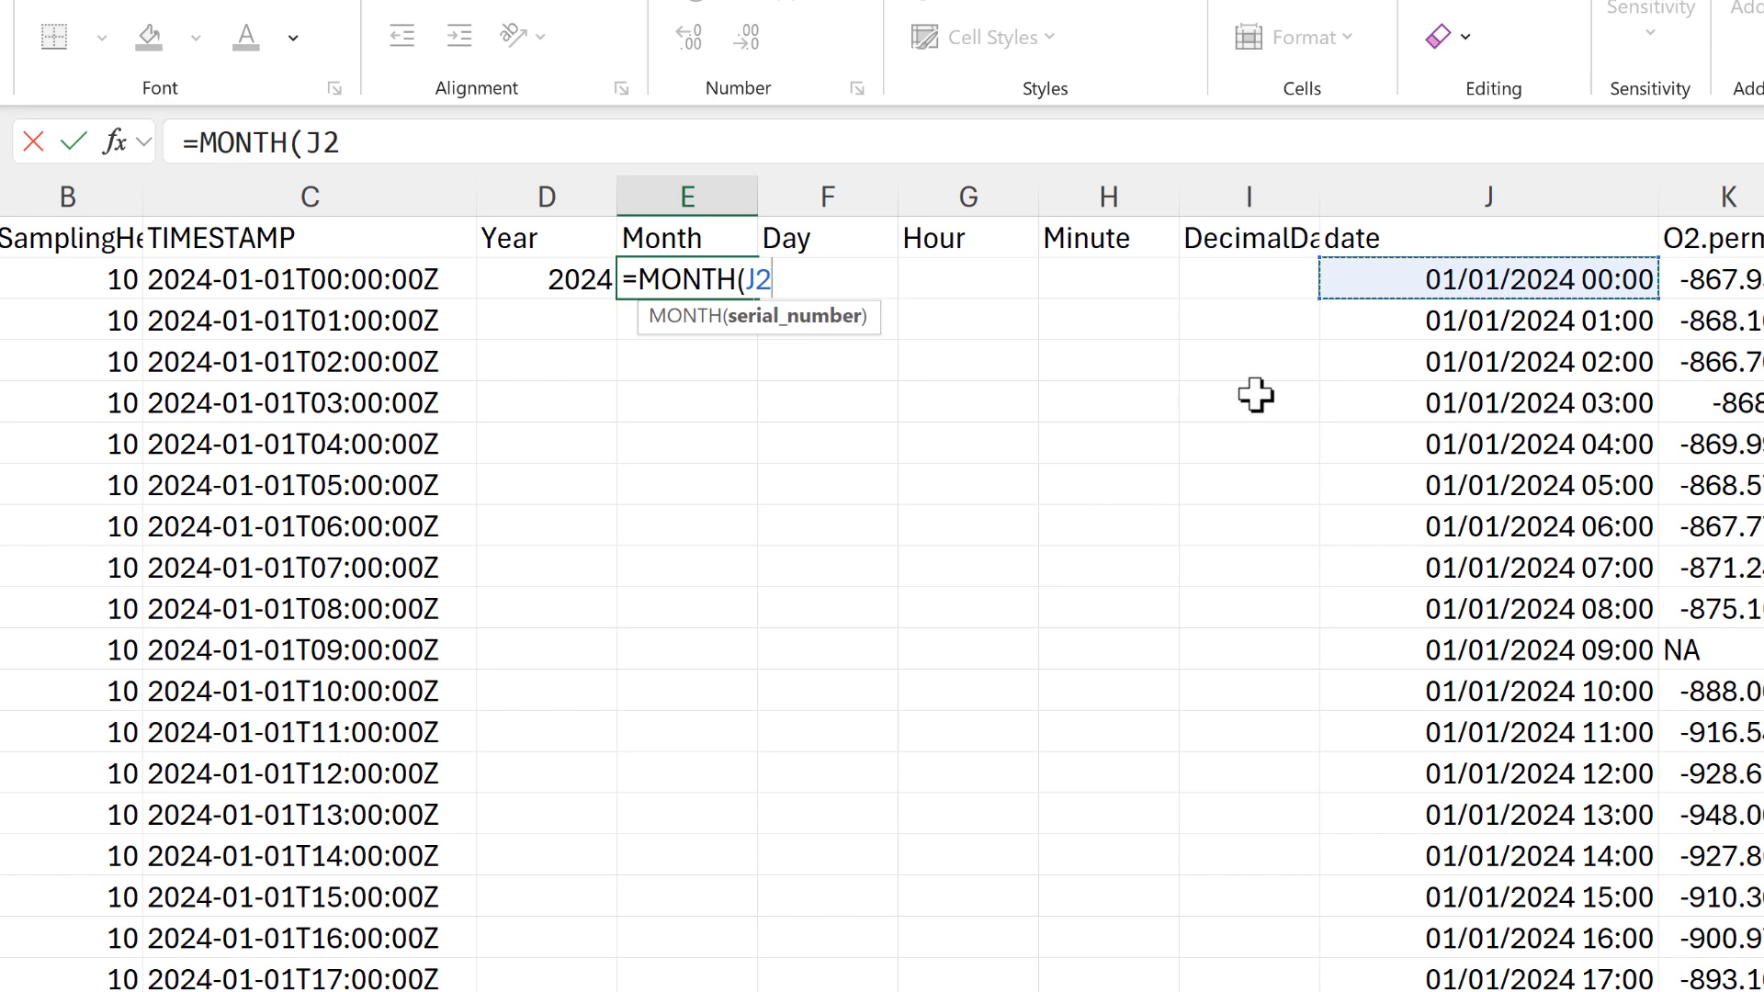
pyautogui.press('Return')
# Step: Enter a DAY formula in F2 under Day that refers to the date in J2
pyautogui.click(832, 278)
pyautogui.write('=day')
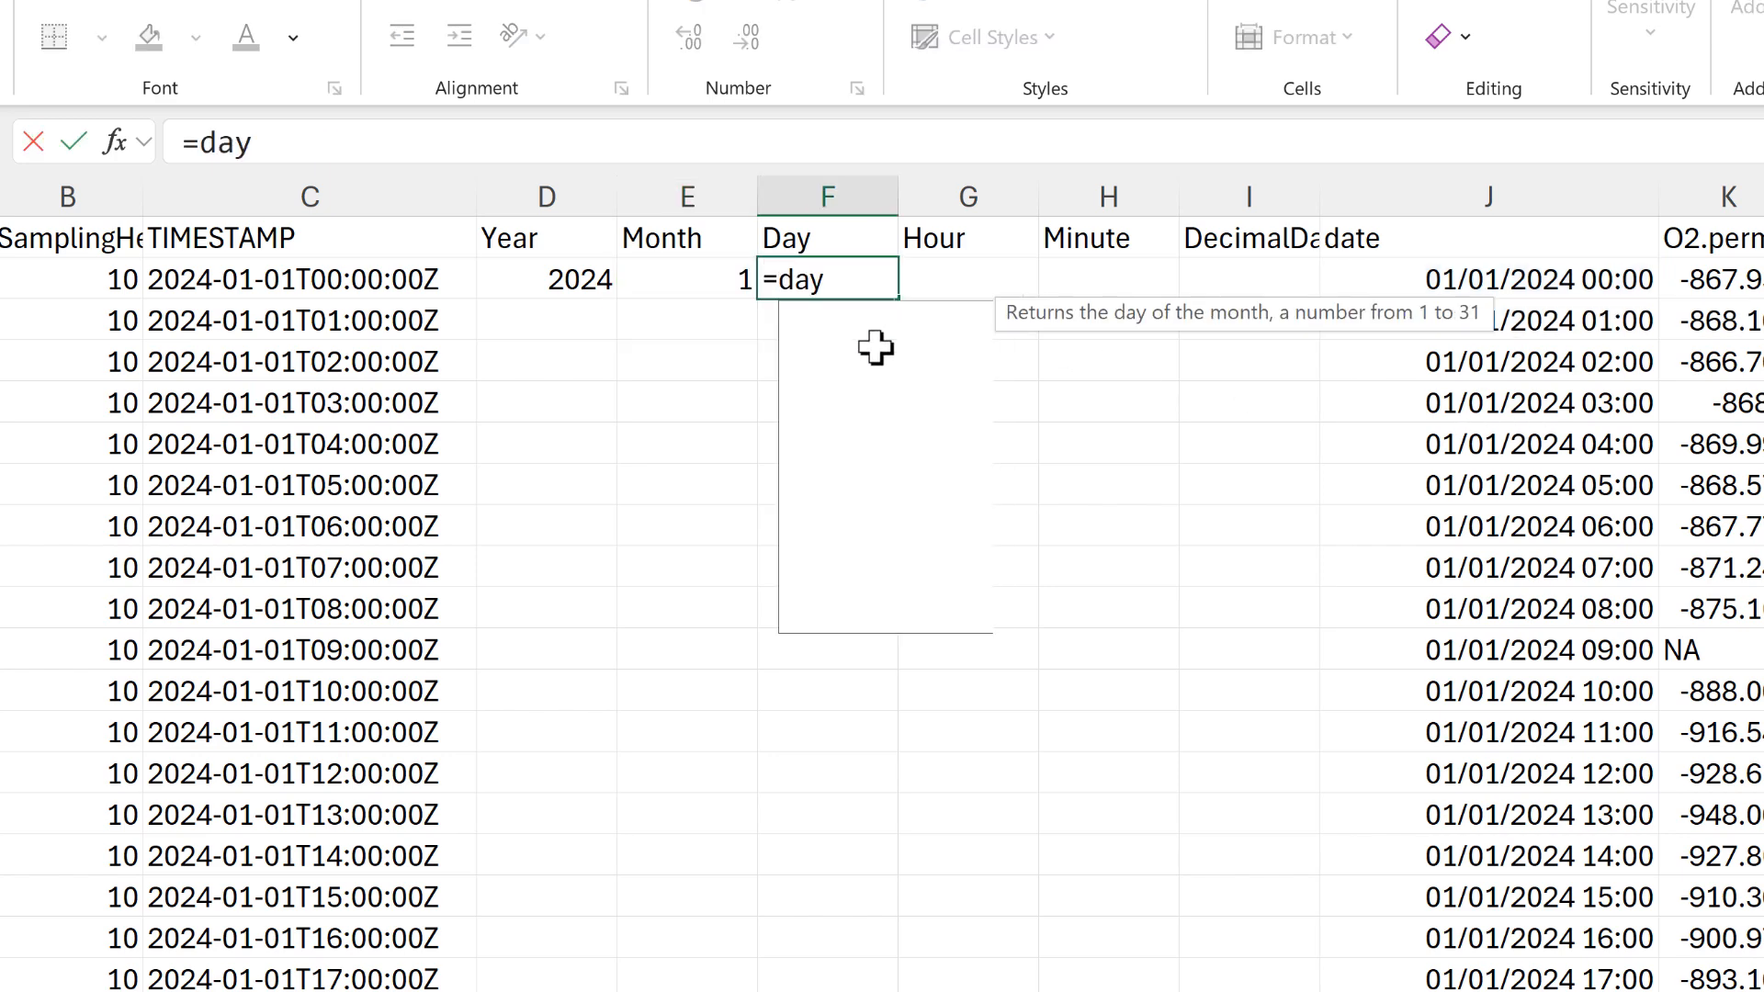
pyautogui.press('Tab')
pyautogui.click(1468, 292)
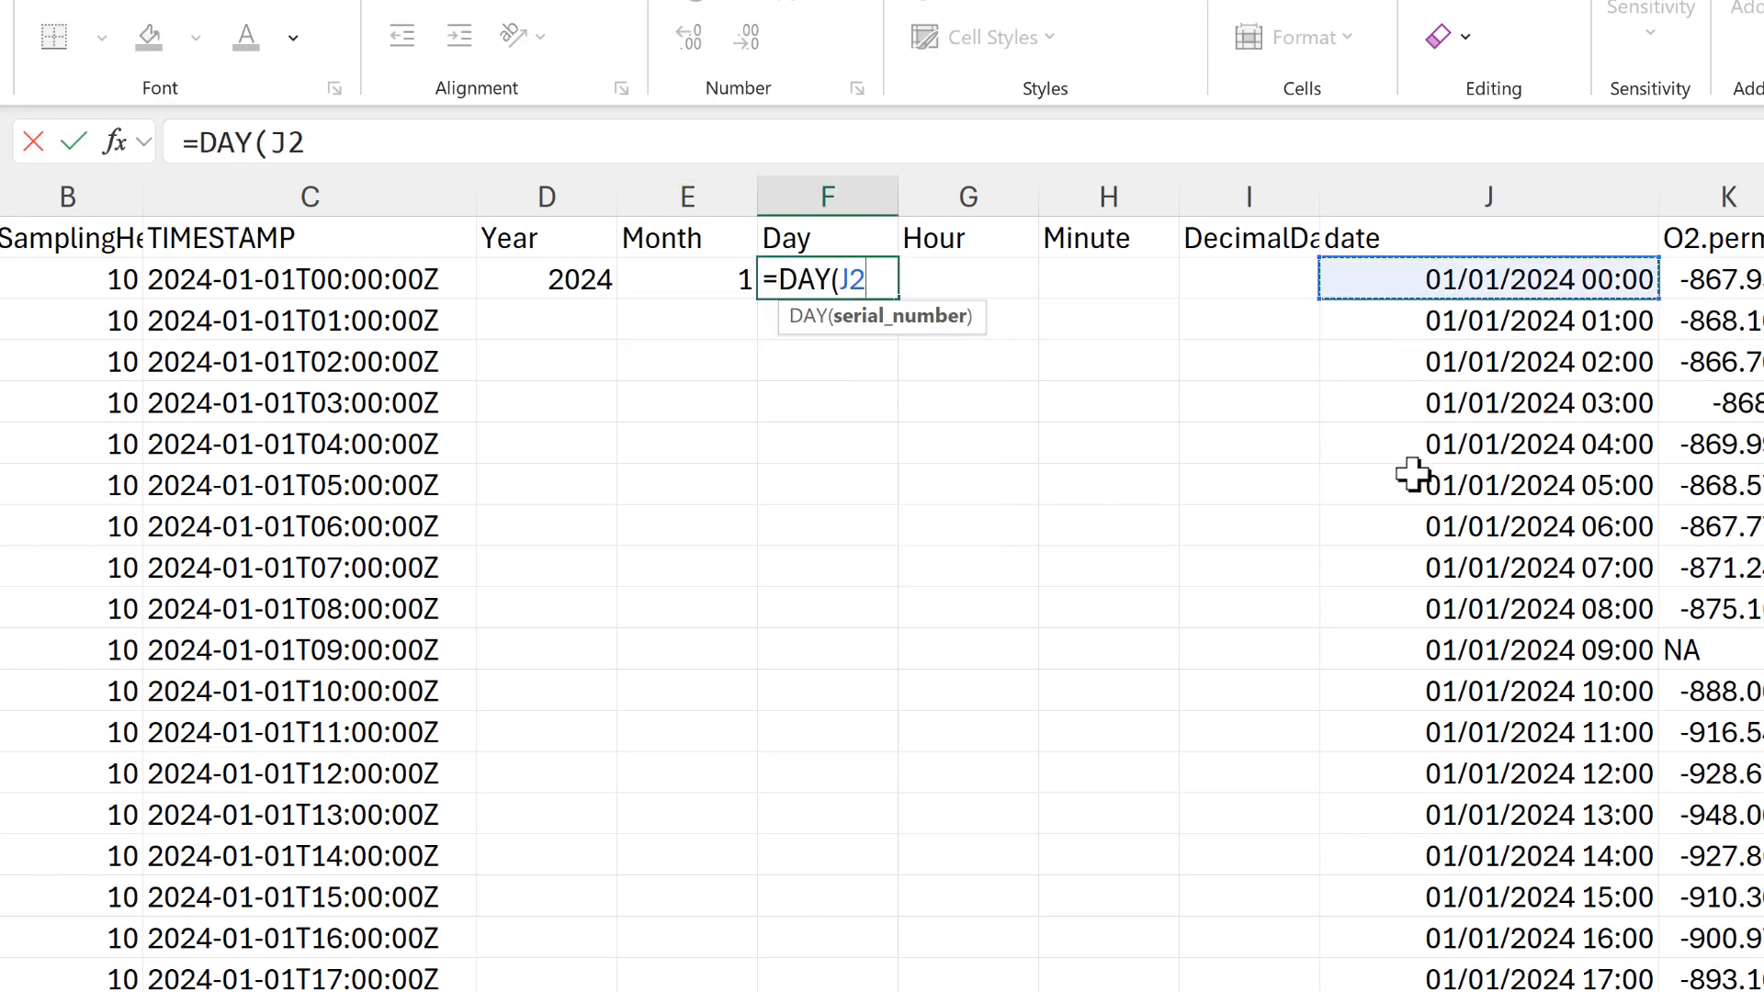
pyautogui.press('Return')
# Step: Enter an HOUR formula in G2 under Hour that refers to the date in J2
pyautogui.click(969, 286)
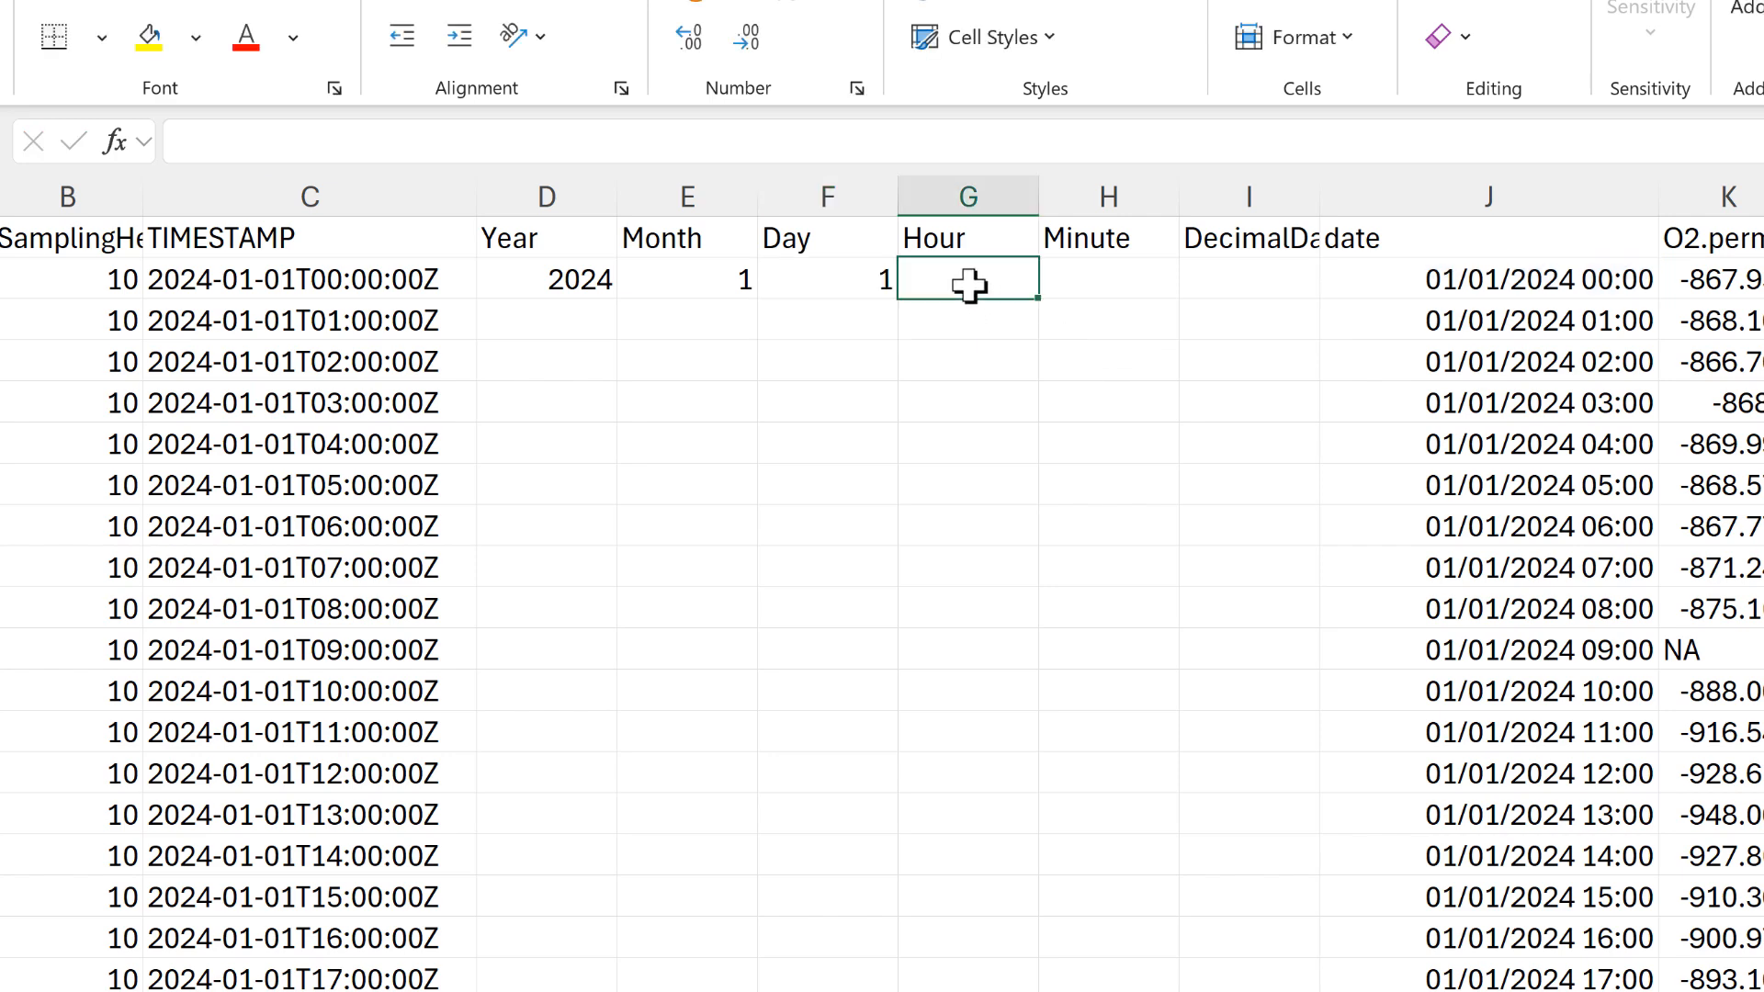
pyautogui.write('=hour')
pyautogui.press('Tab')
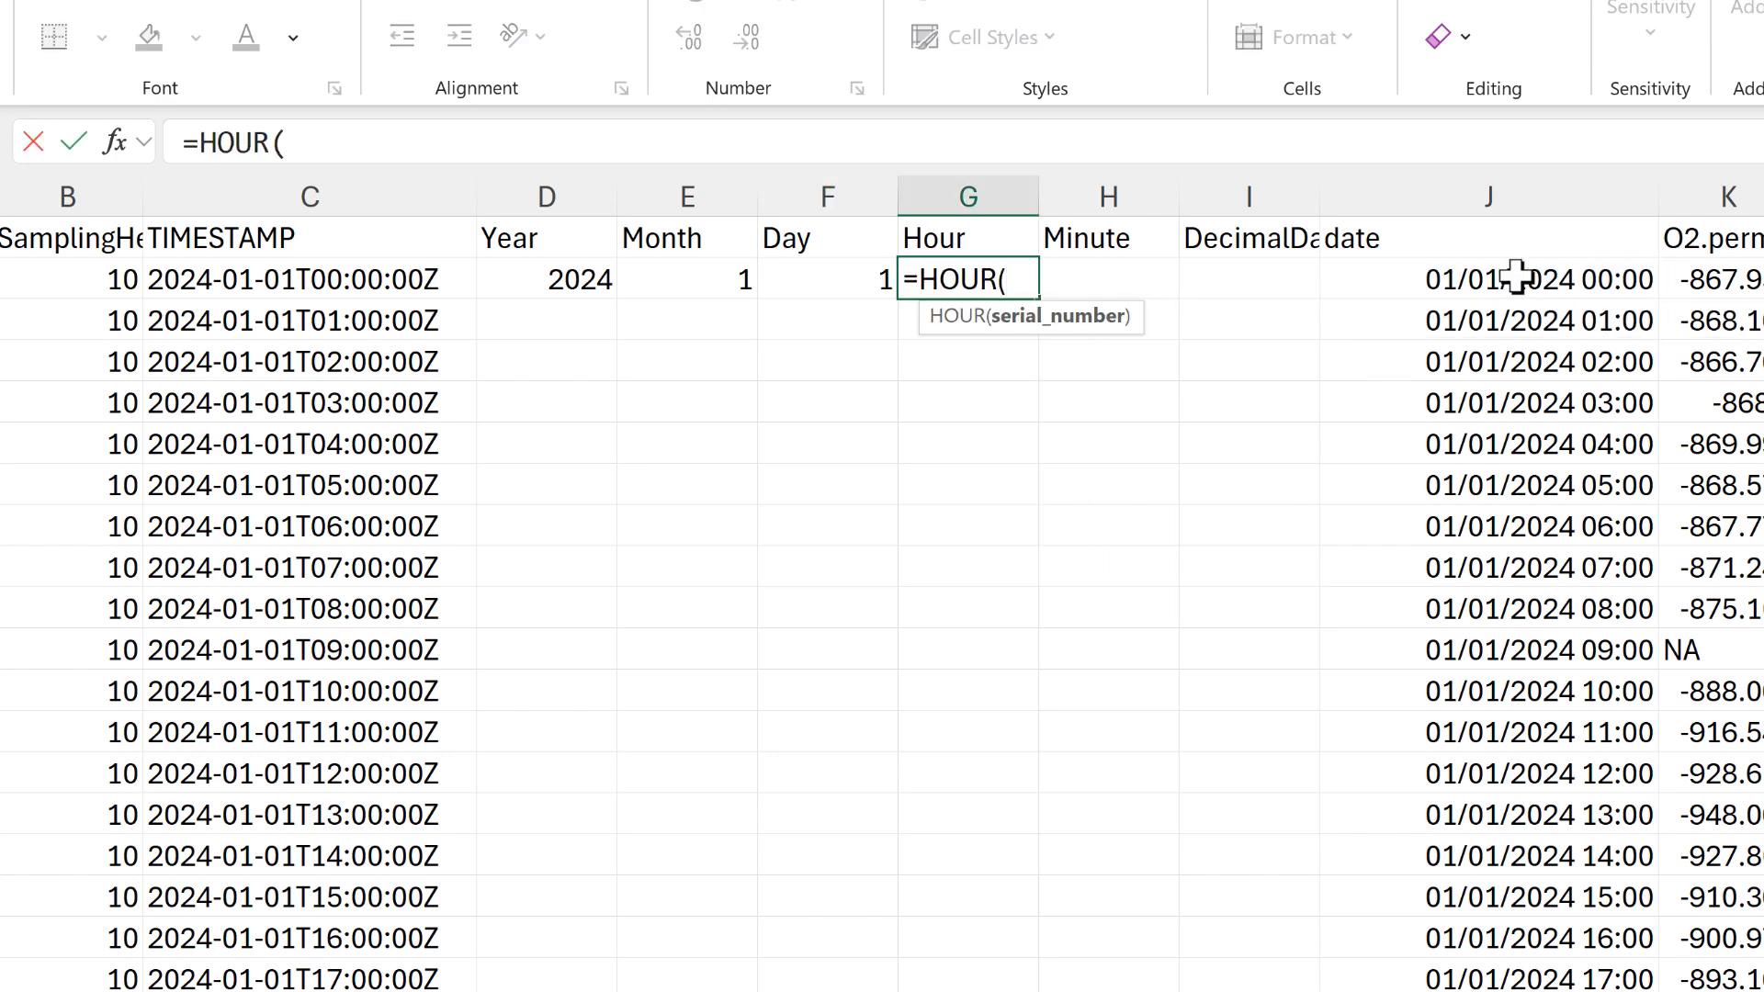
pyautogui.click(1516, 279)
pyautogui.press('Return')
# Step: Enter a MINUTE formula in H2 under Minute that refers to the date in J2
pyautogui.click(1093, 284)
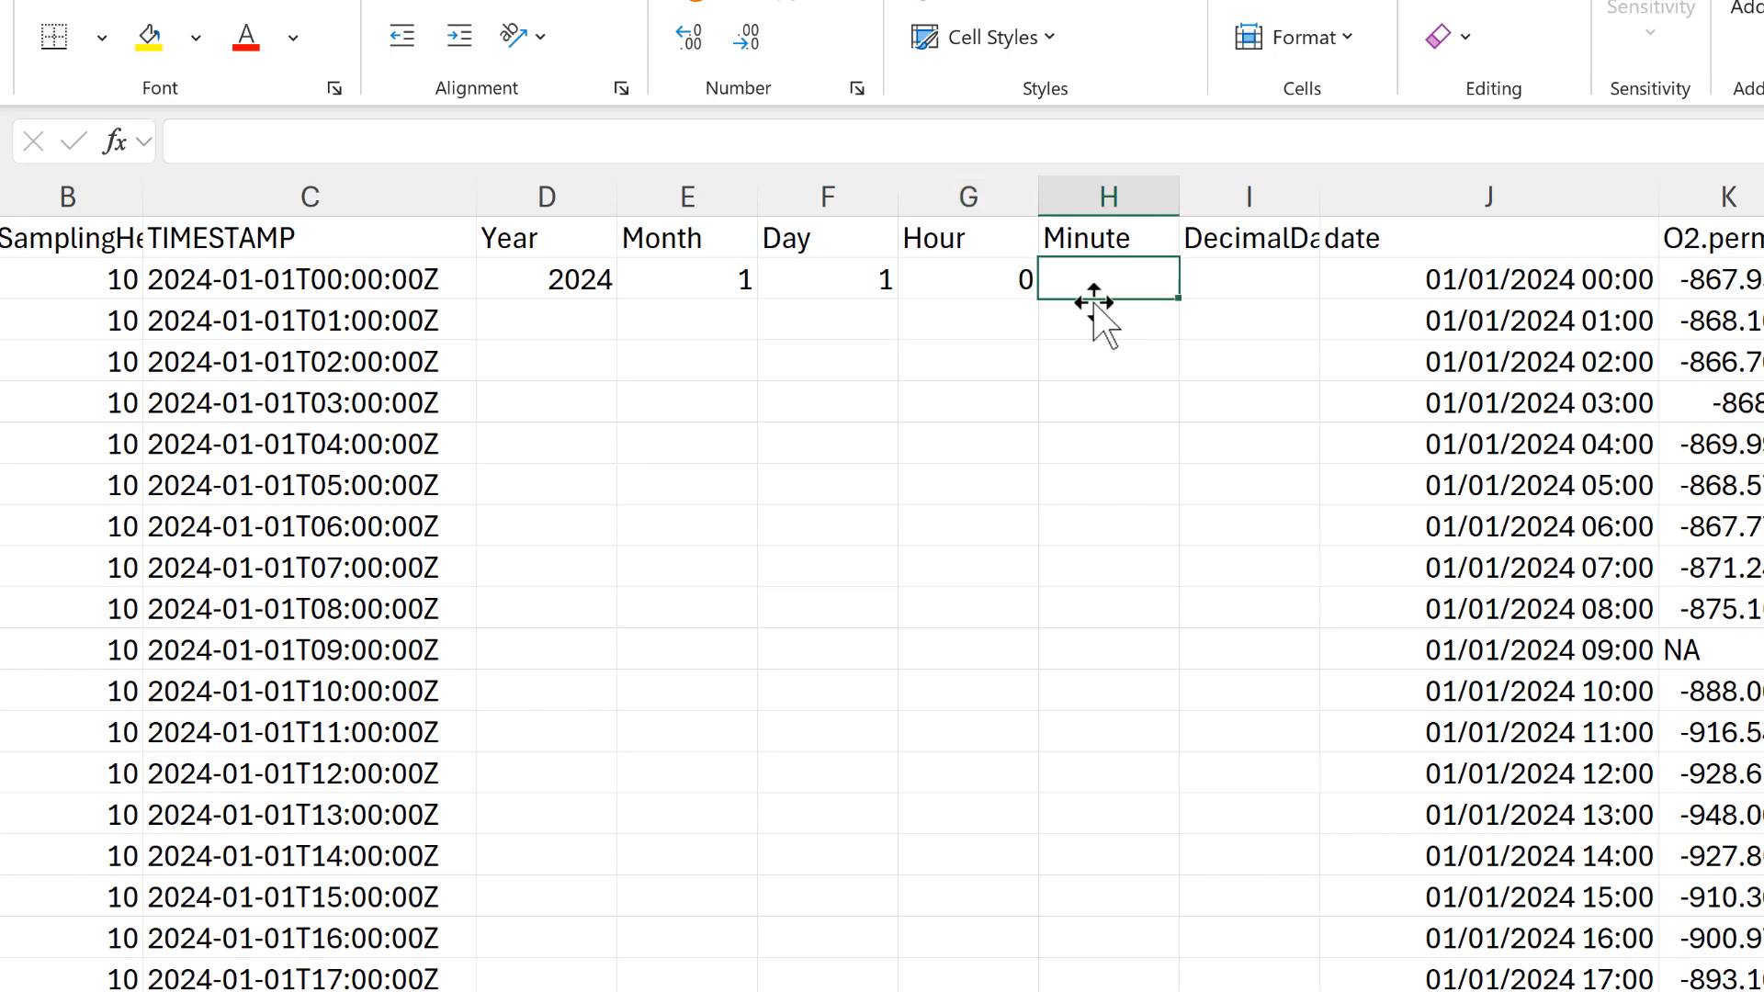
pyautogui.write('=minu')
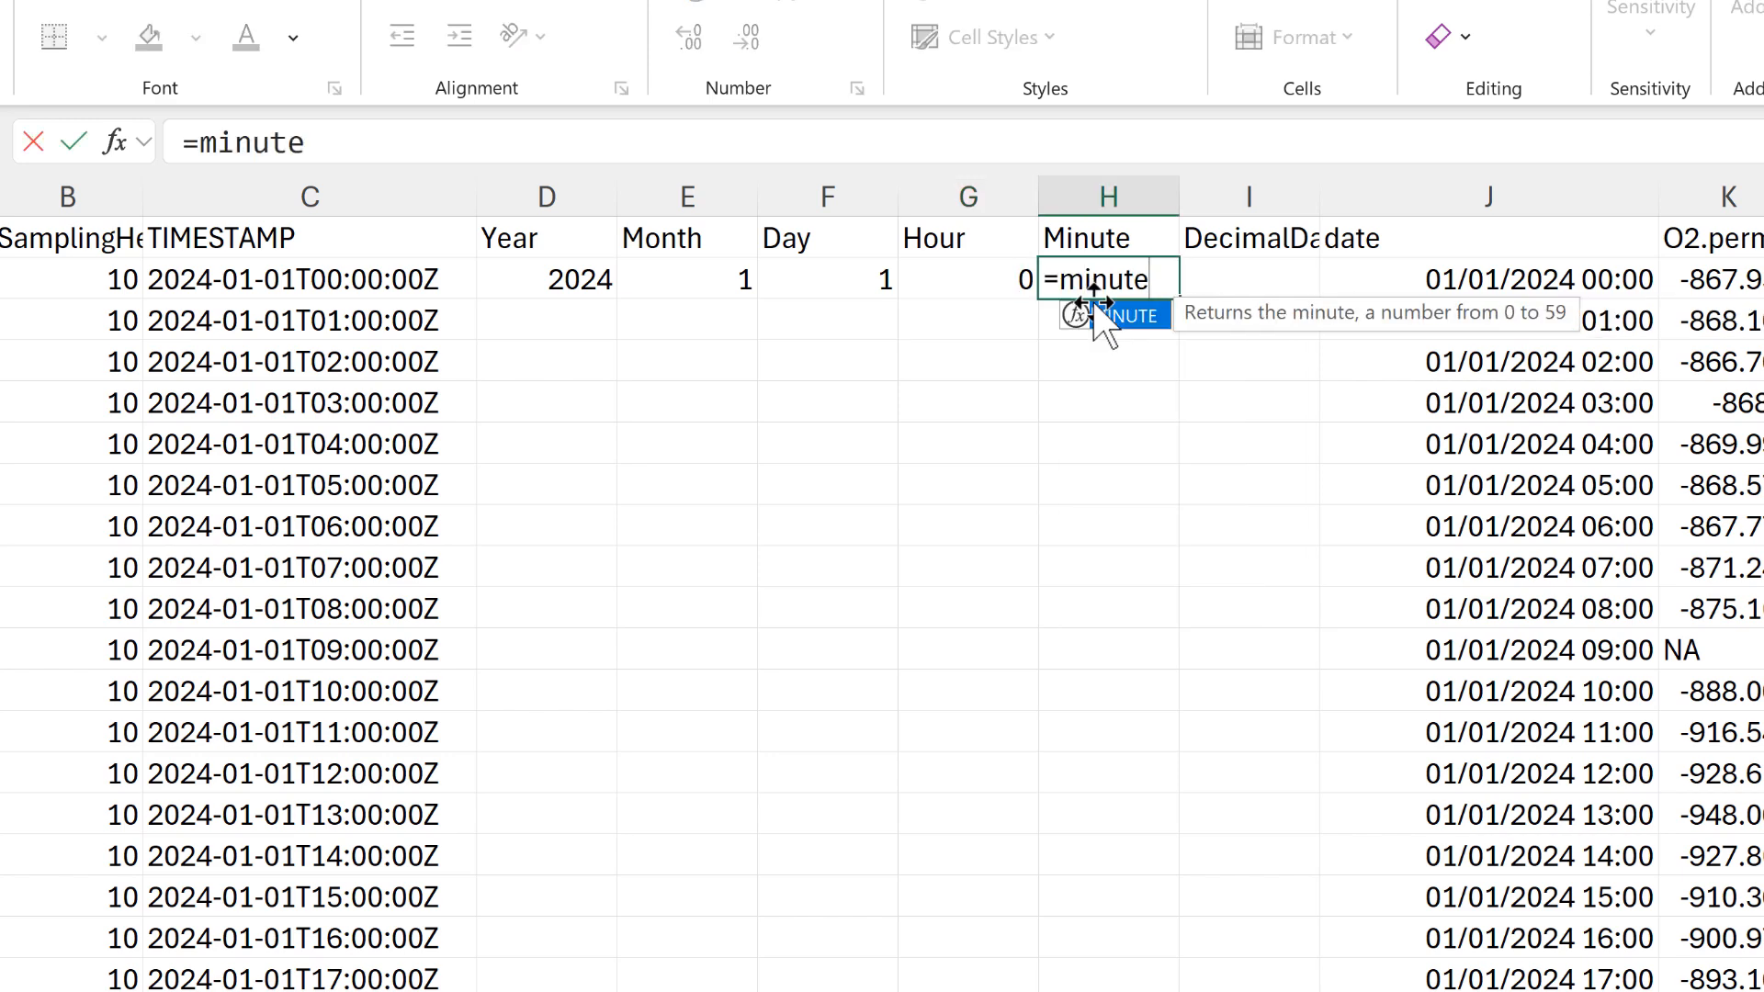
pyautogui.write('te')
pyautogui.press('Tab')
pyautogui.click(1589, 279)
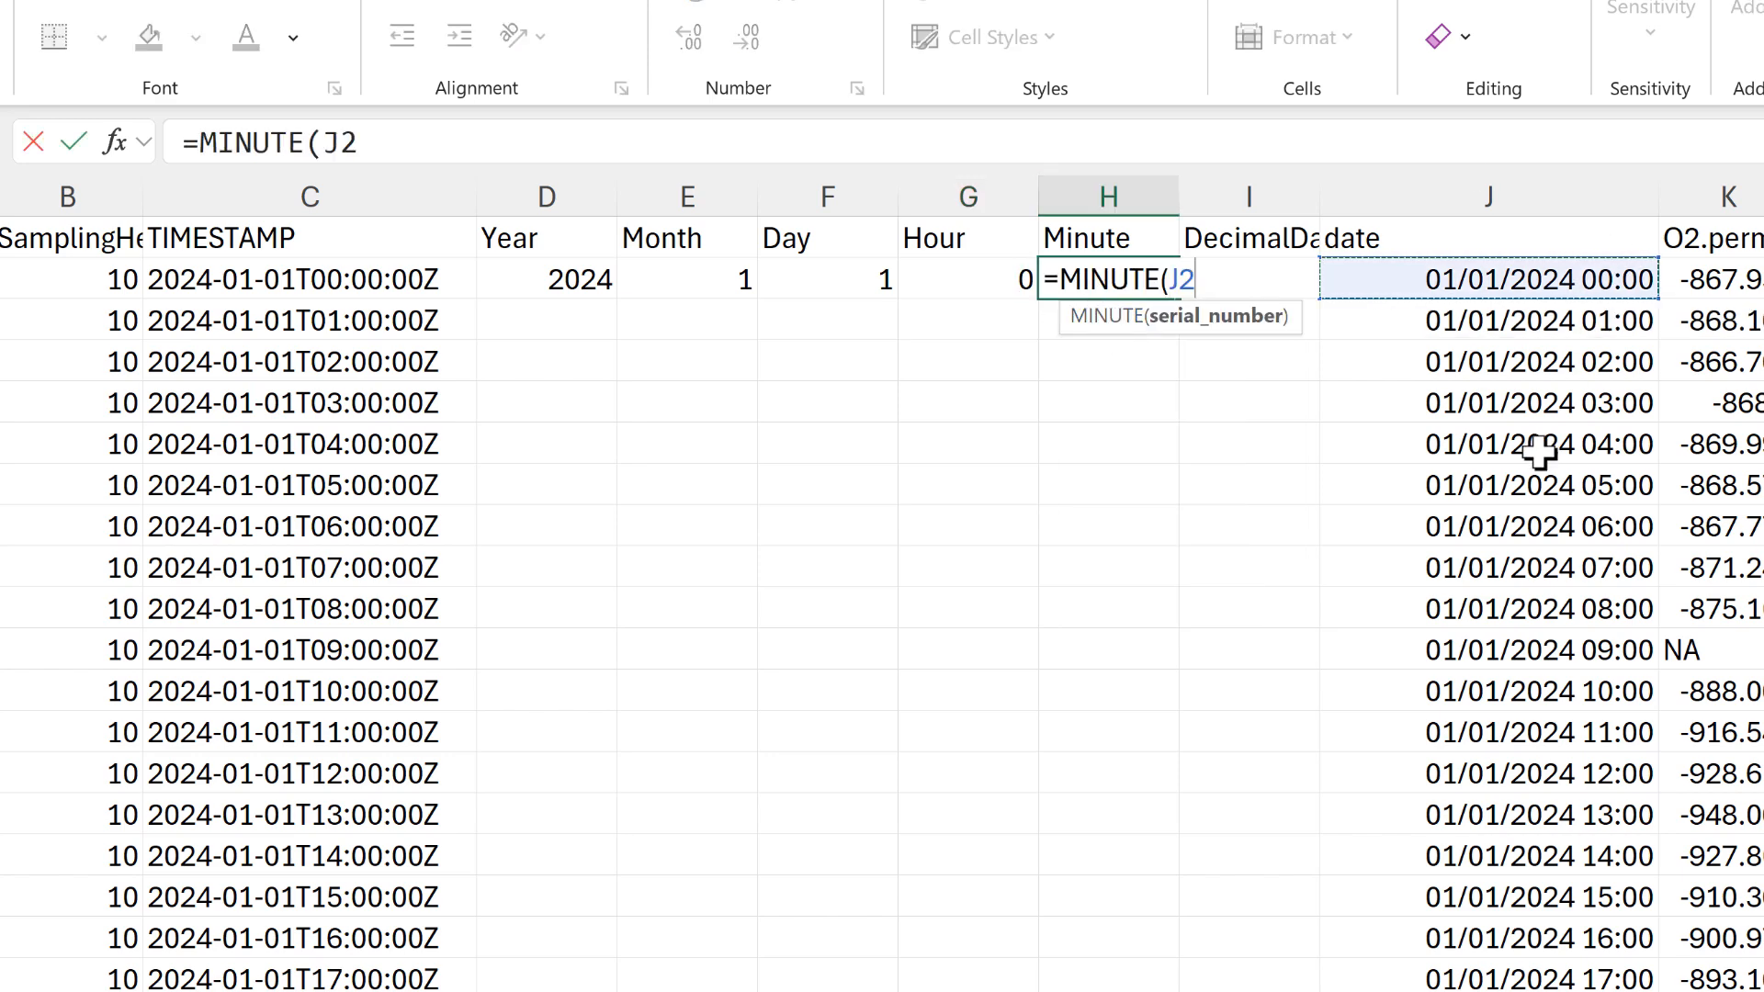
pyautogui.press('Return')
# Step: Fill the Year, Month, Day, Hour and Minute formulas in D2:H2 down through all the data rows
pyautogui.moveTo(568, 276); pyautogui.dragTo(775, 288)
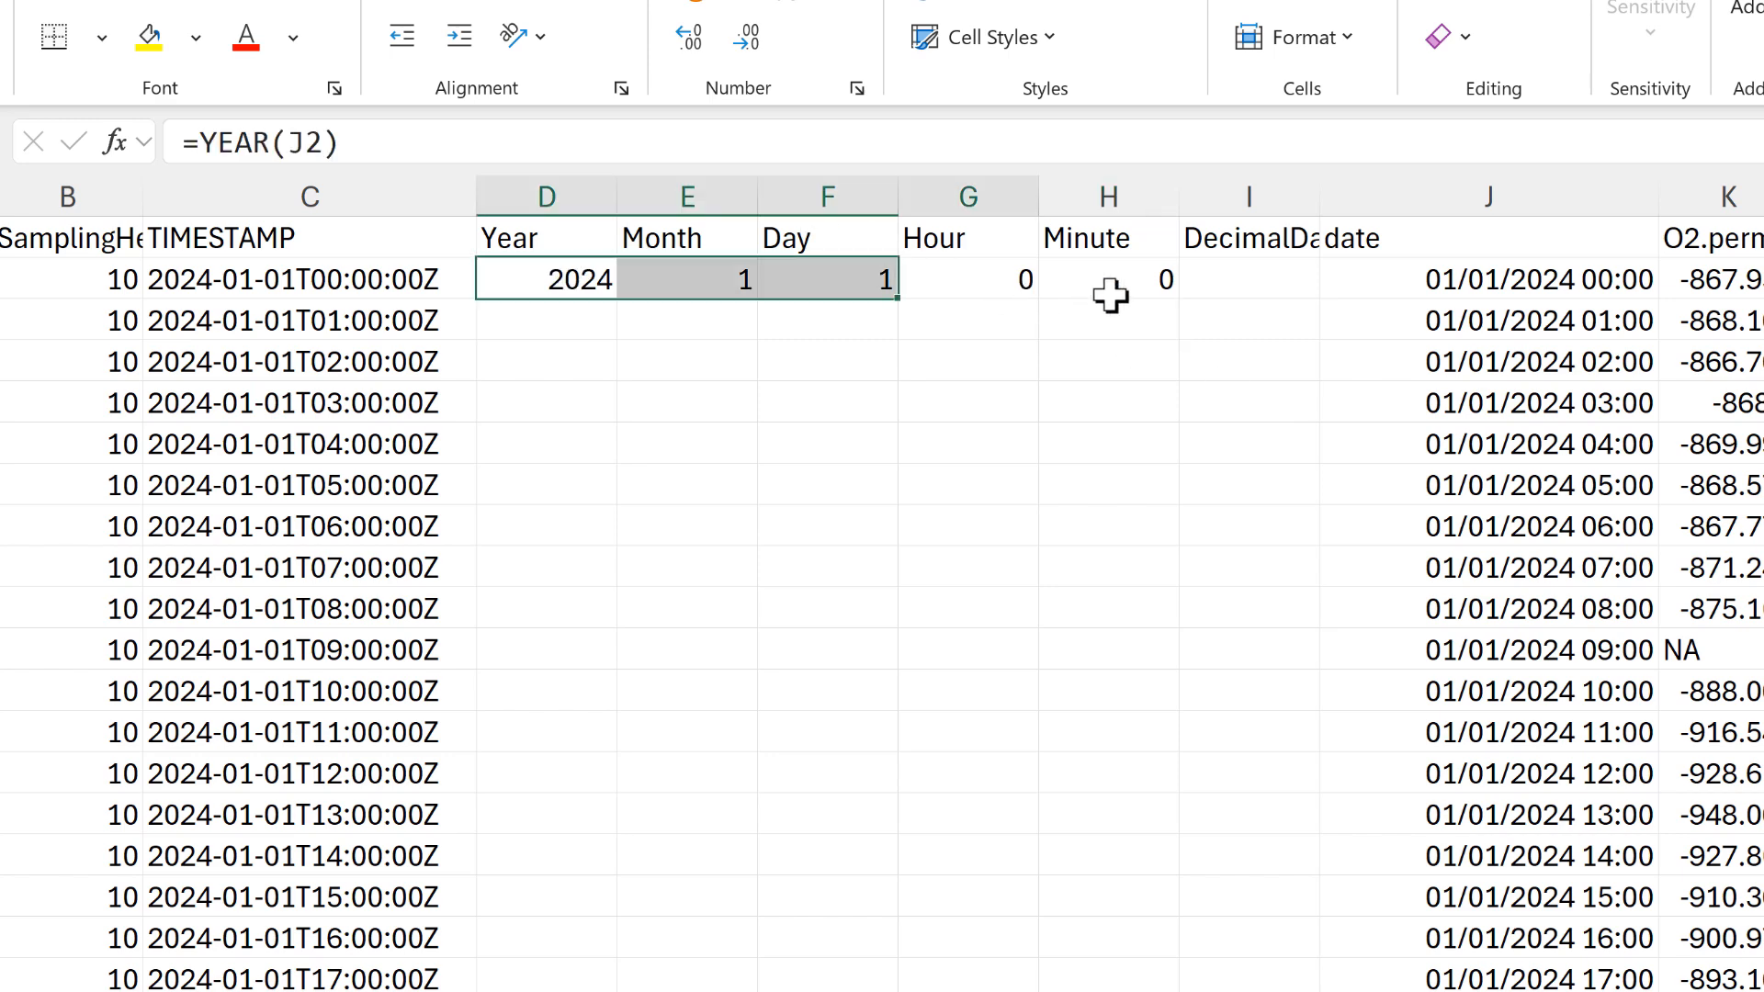
pyautogui.moveTo(1110, 293); pyautogui.dragTo(1111, 296)
pyautogui.doubleClick(1171, 299)
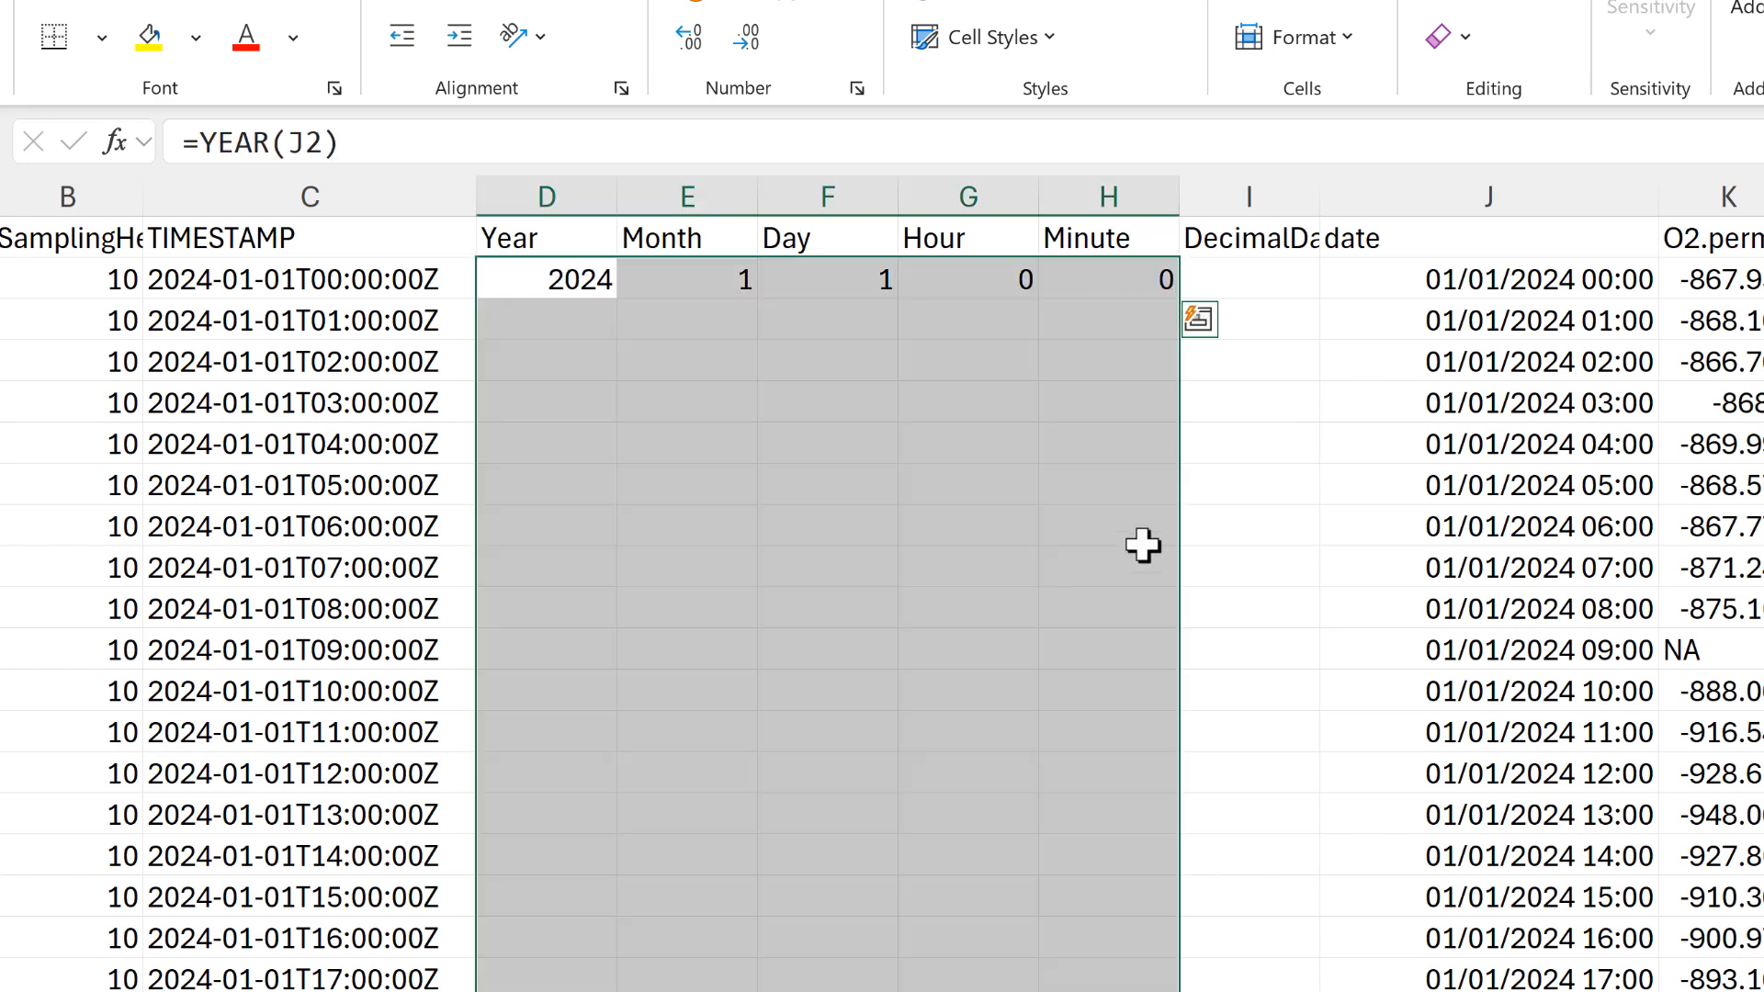
pyautogui.click(1056, 484)
pyautogui.scroll(-5, 1028, 584)
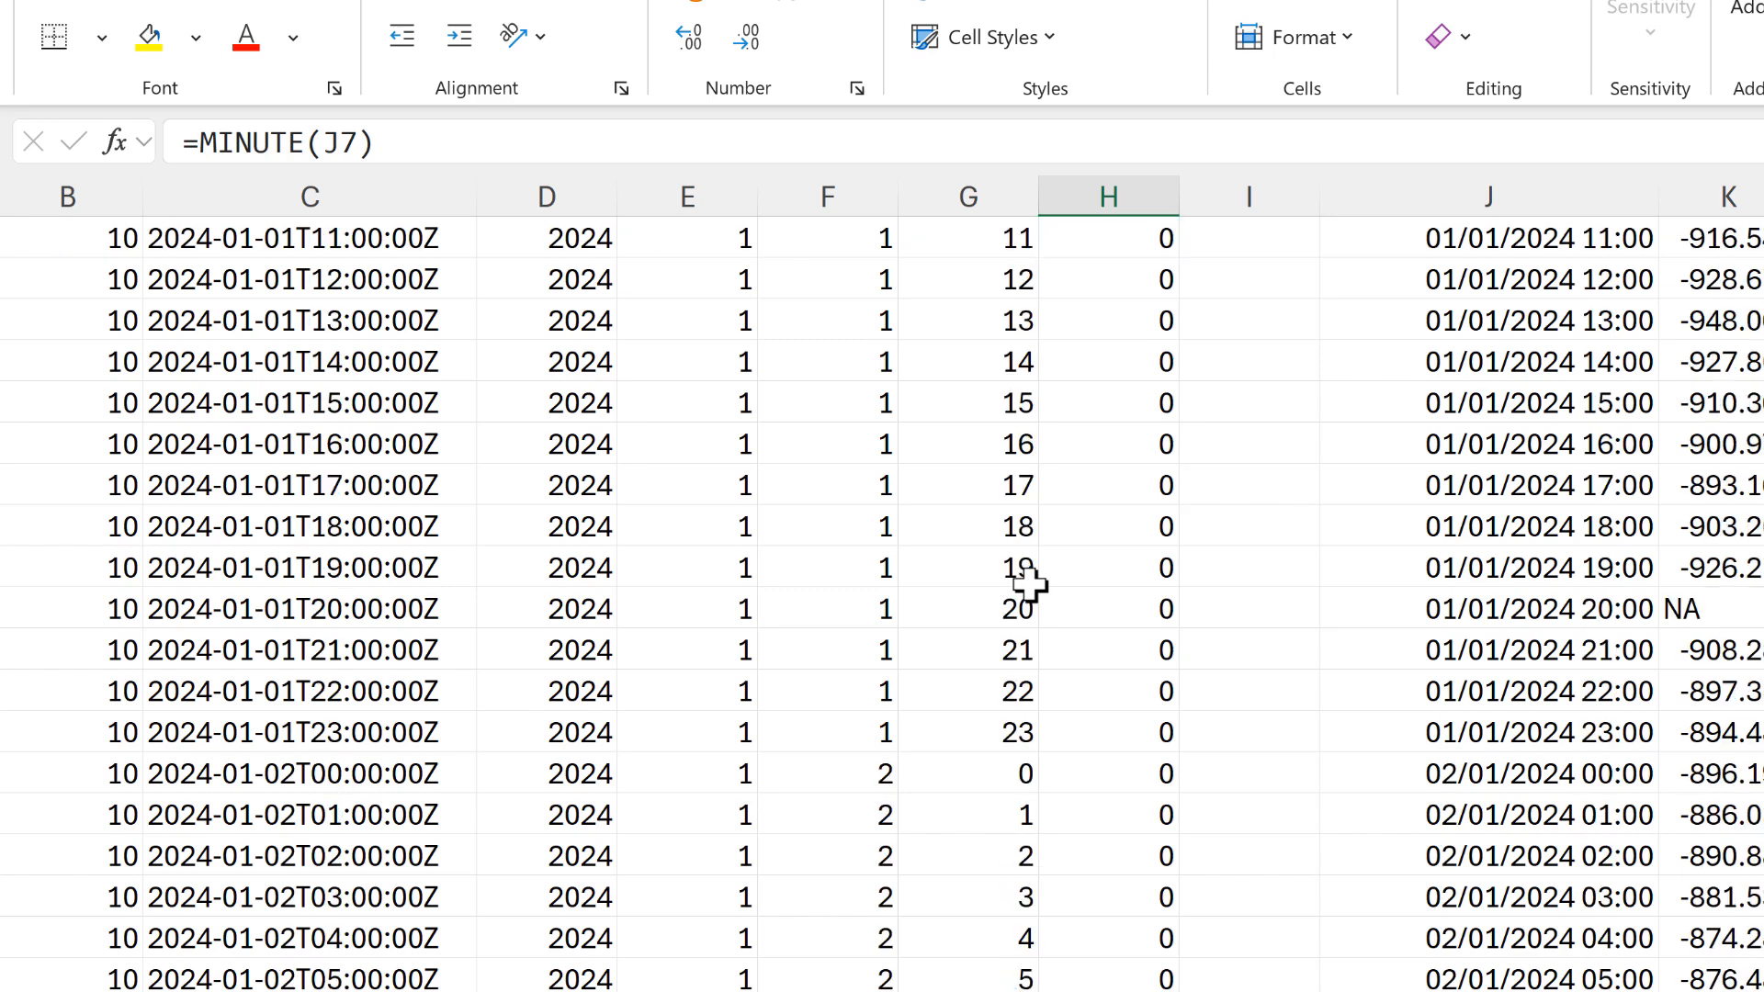
pyautogui.scroll(5, 1232, 426)
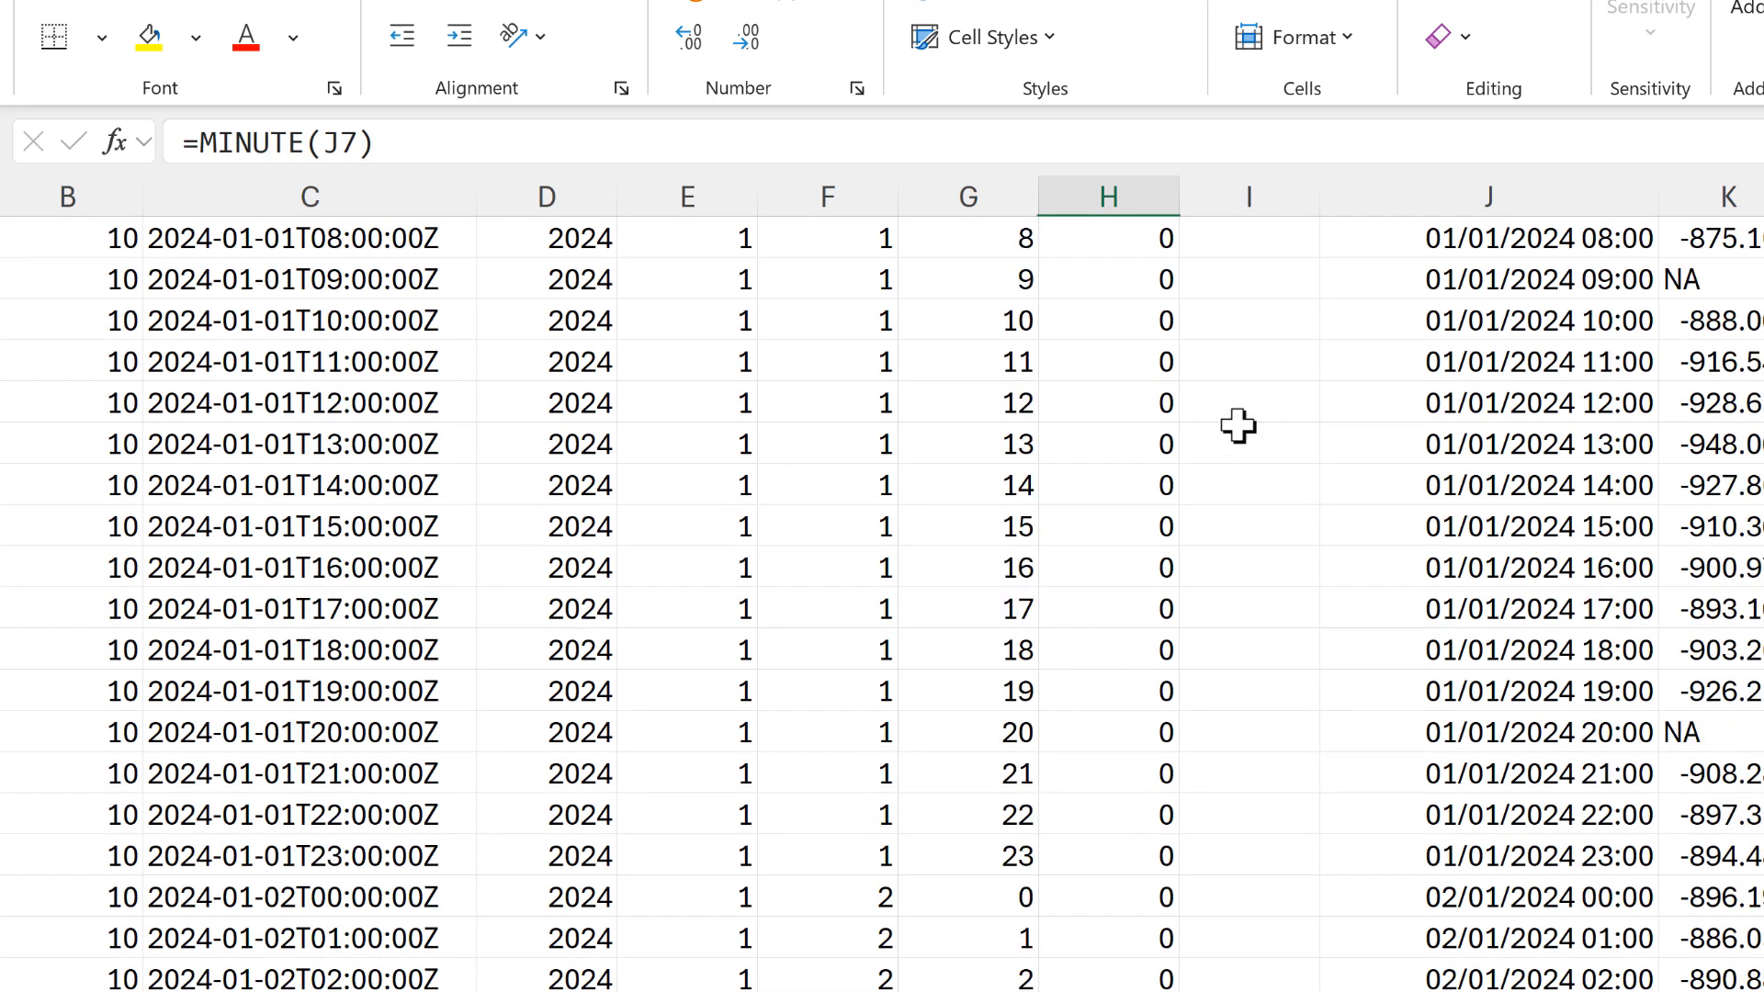
# Step: Widen the DecimalDate column and insert the decimal-date LET formula in I2 with the shortcut text datetodec
pyautogui.click(1237, 283)
pyautogui.moveTo(1408, 211); pyautogui.dragTo(1451, 199)
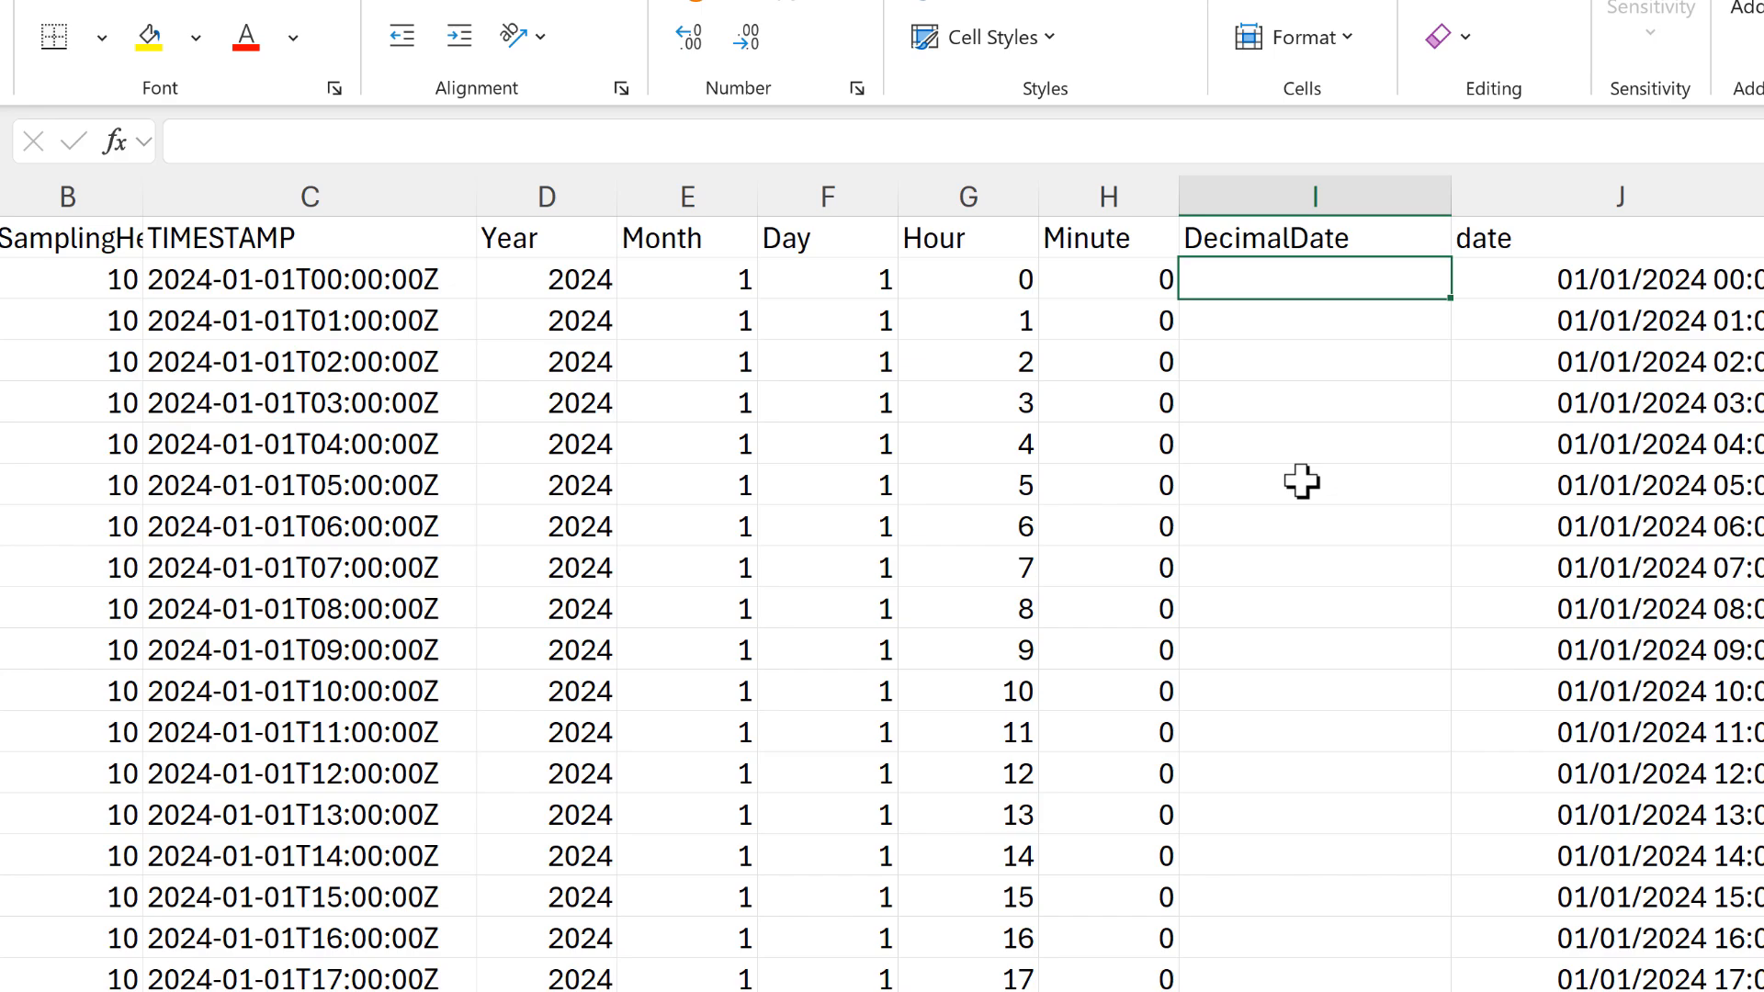
pyautogui.write('dateto')
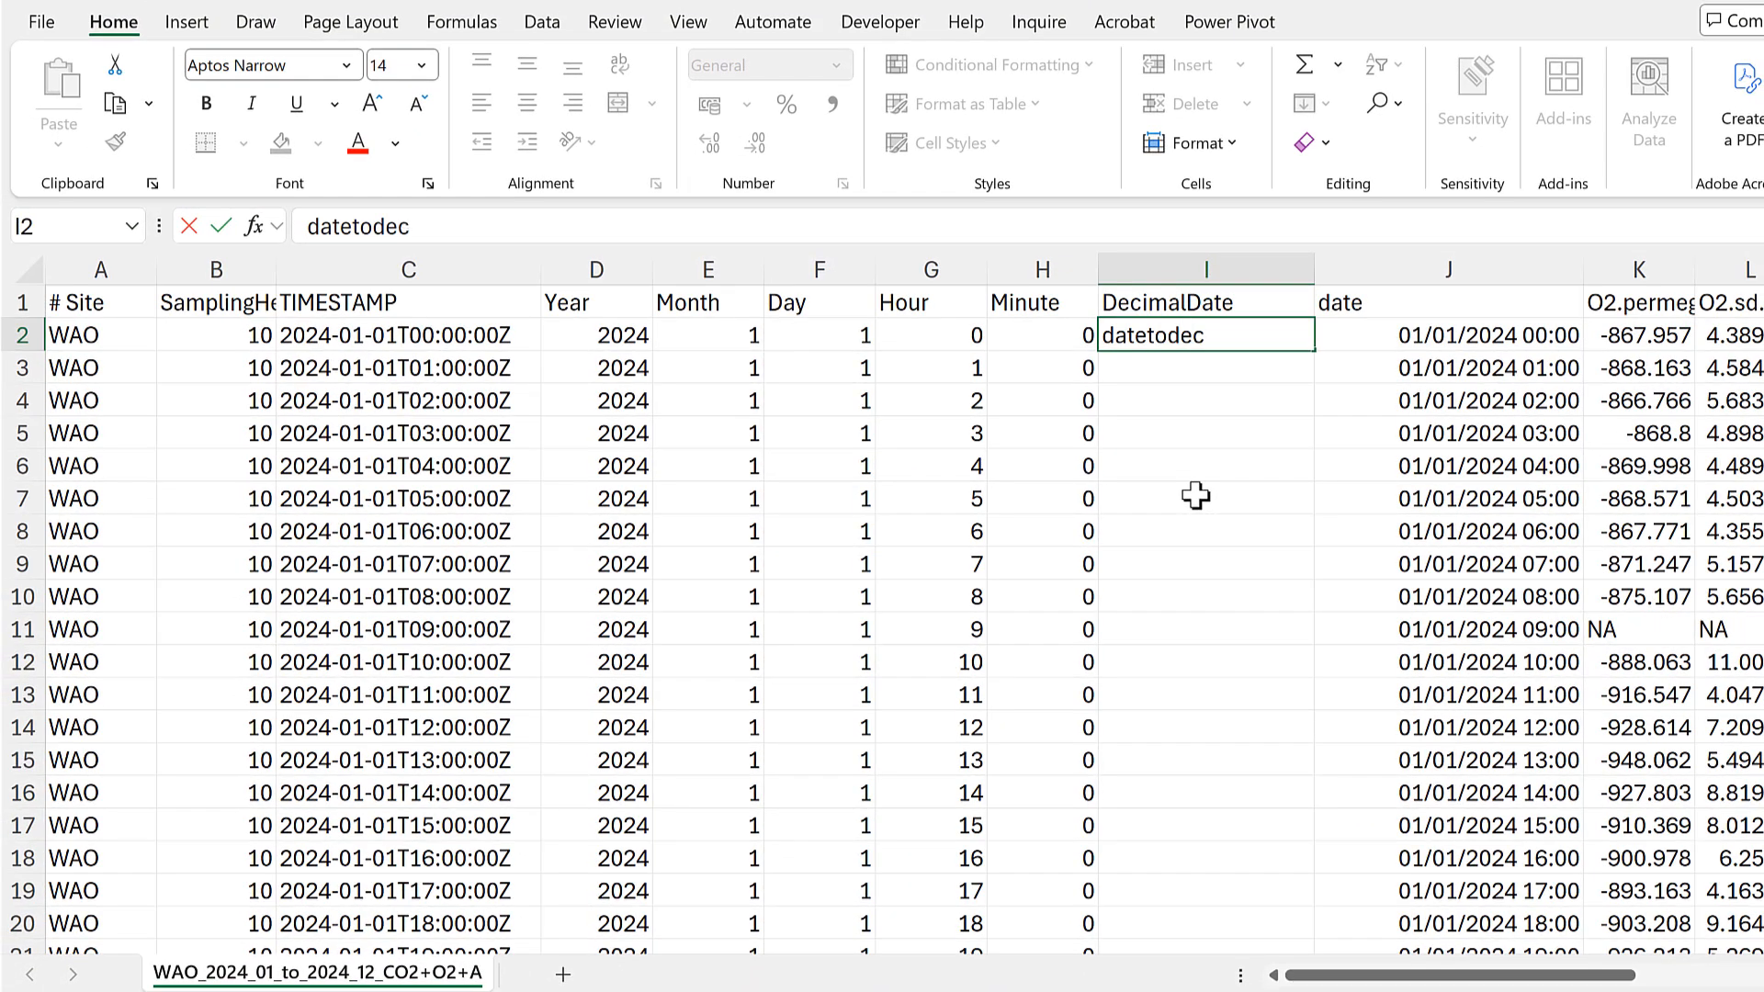
pyautogui.write('dec')
pyautogui.hotkey('ctrl', 'Return')
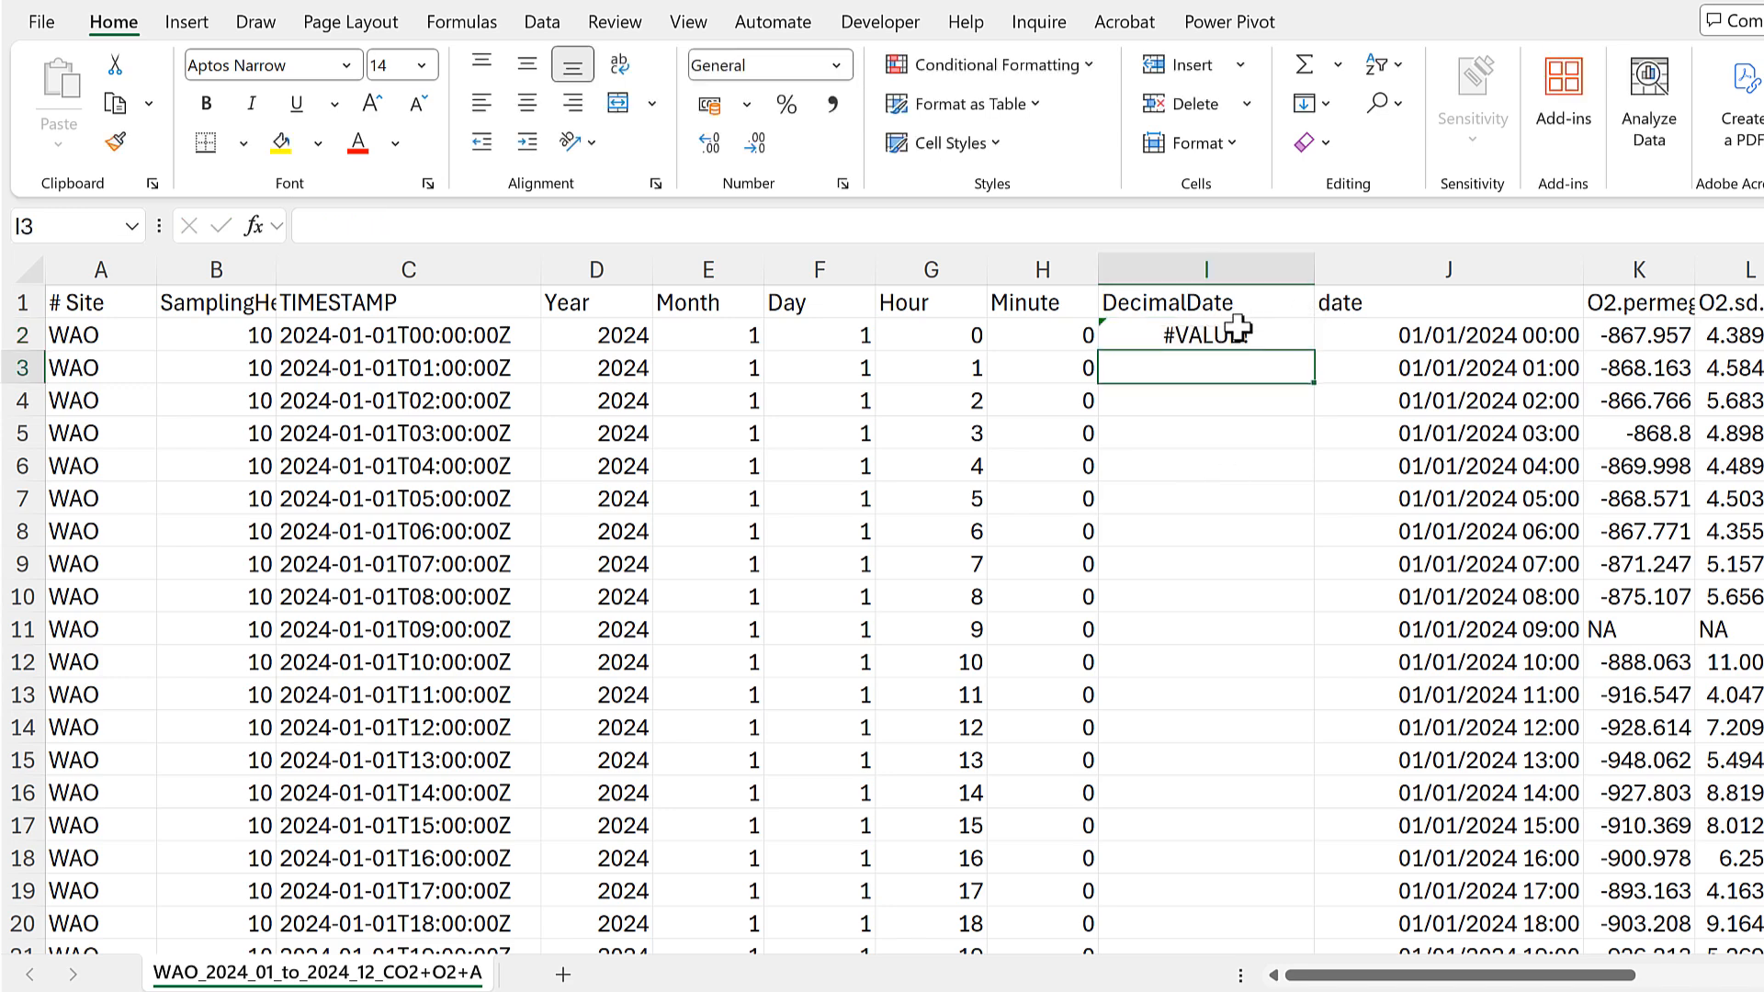
# Step: Point the date argument of the LET formula in I2 to cell J2
pyautogui.click(468, 226)
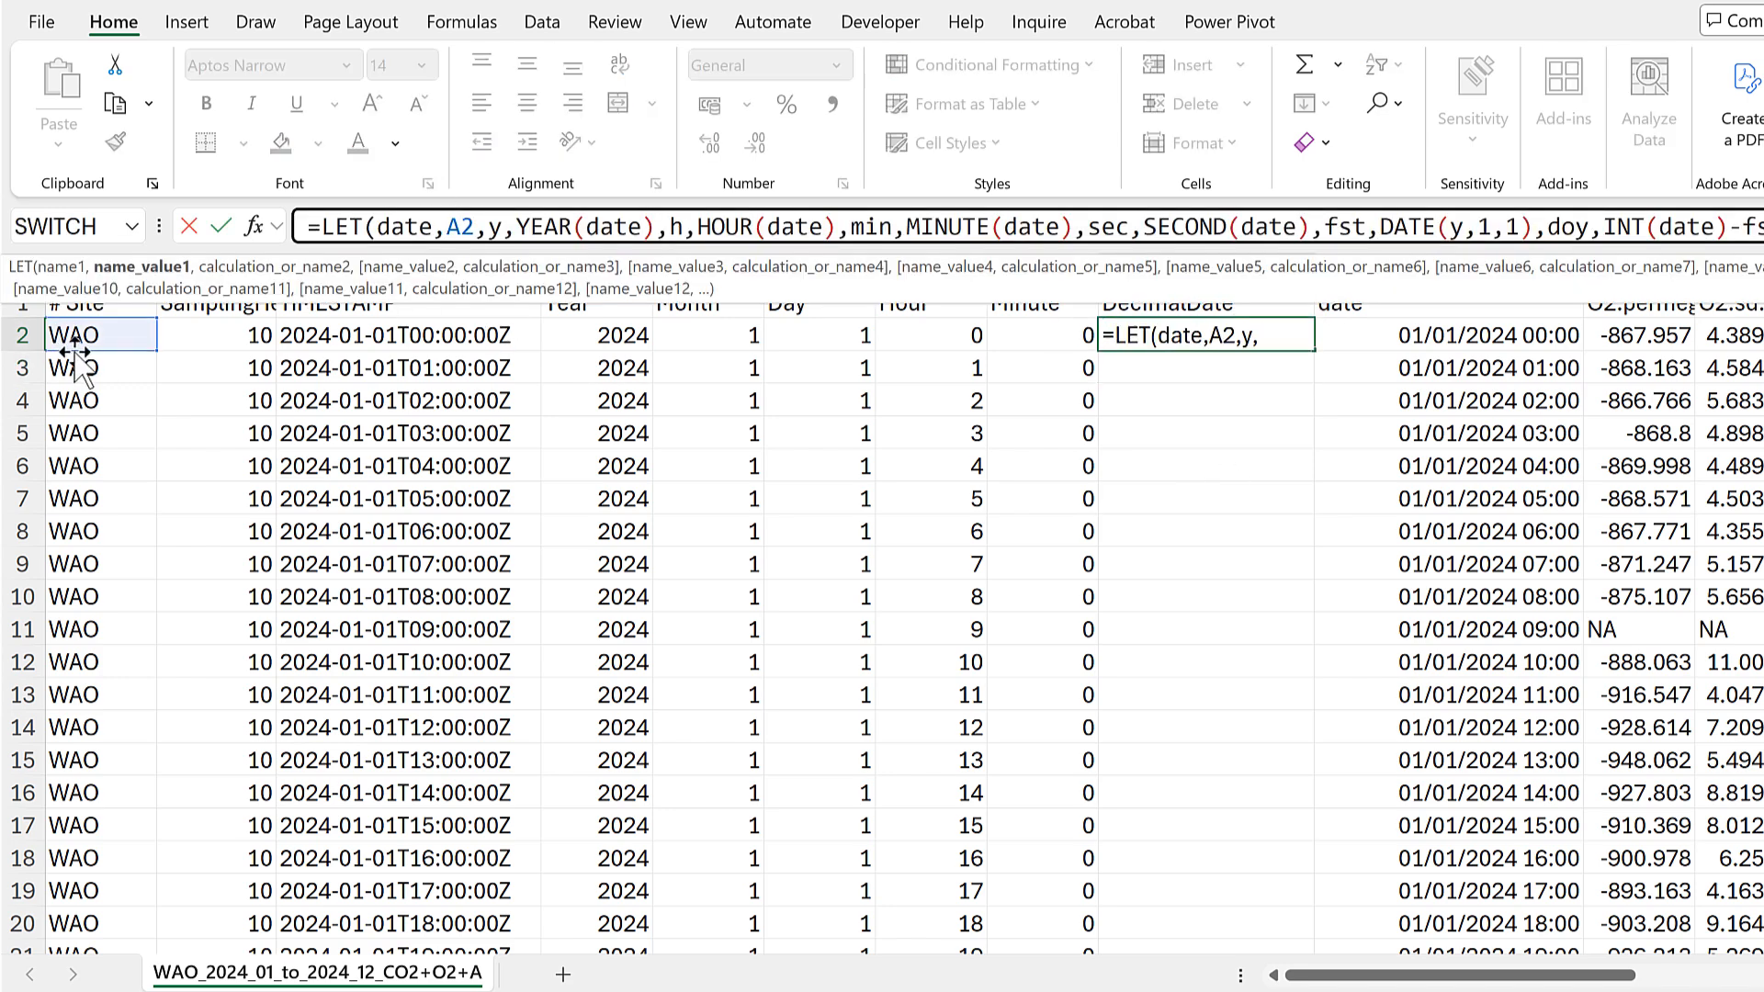
pyautogui.click(409, 367)
pyautogui.click(1346, 370)
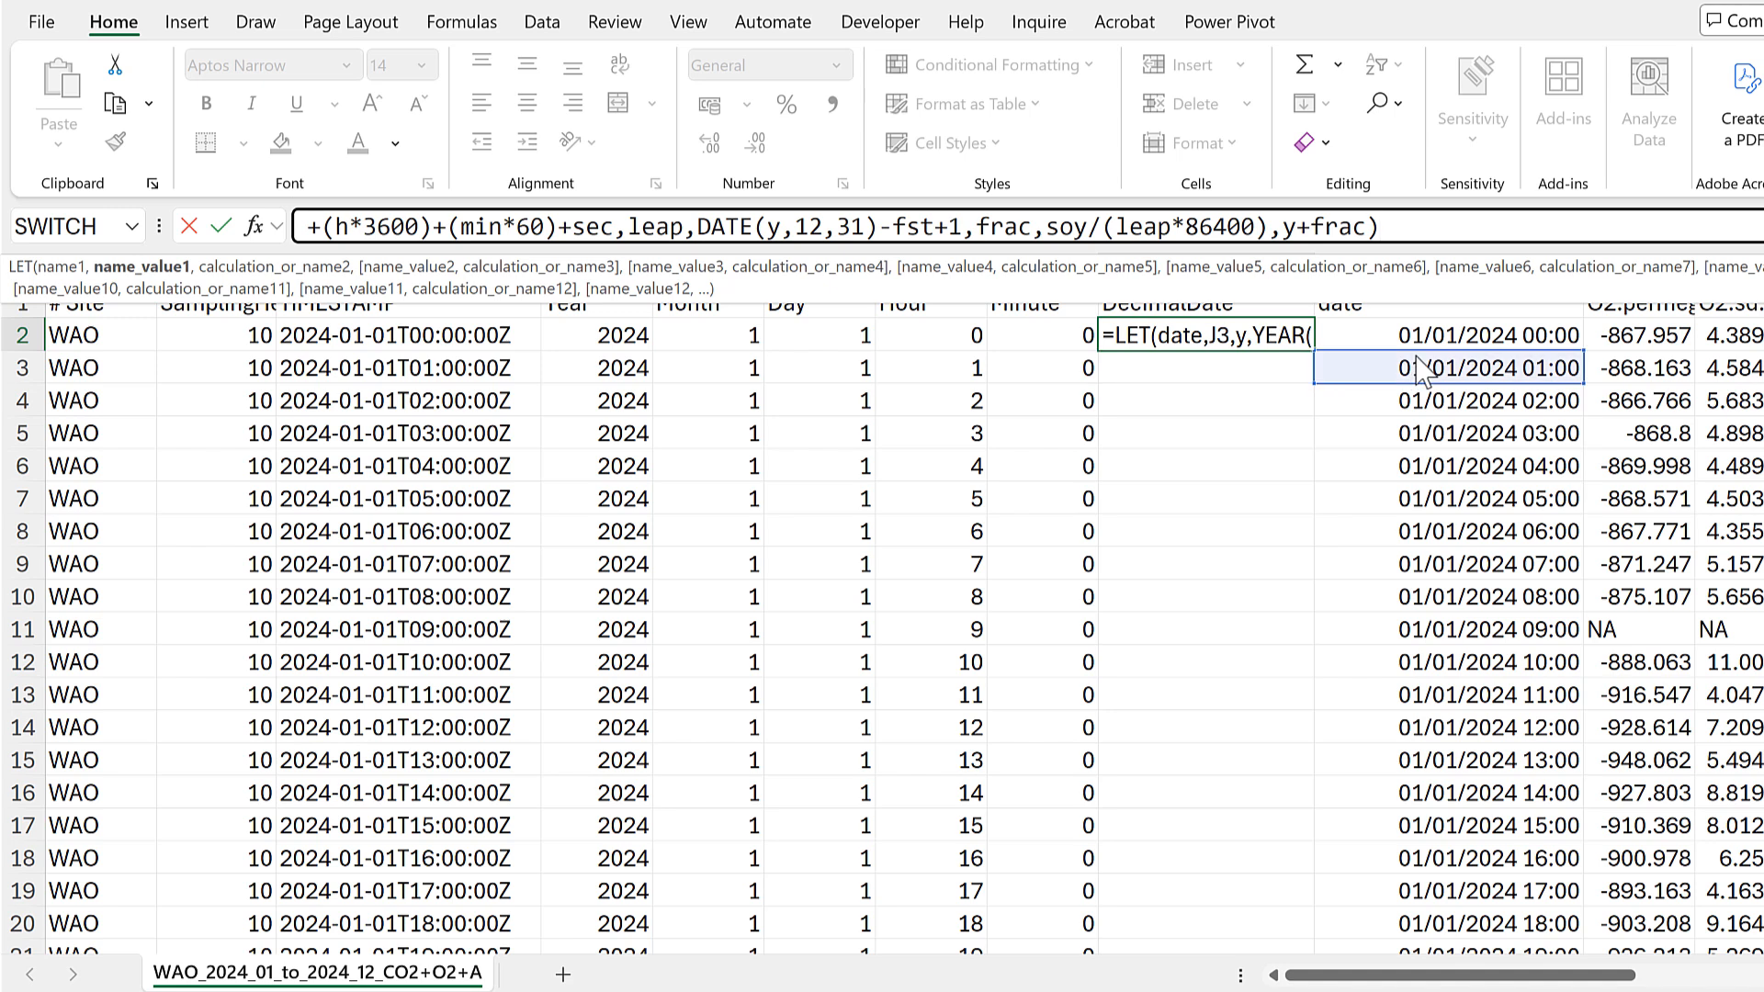
pyautogui.click(1423, 337)
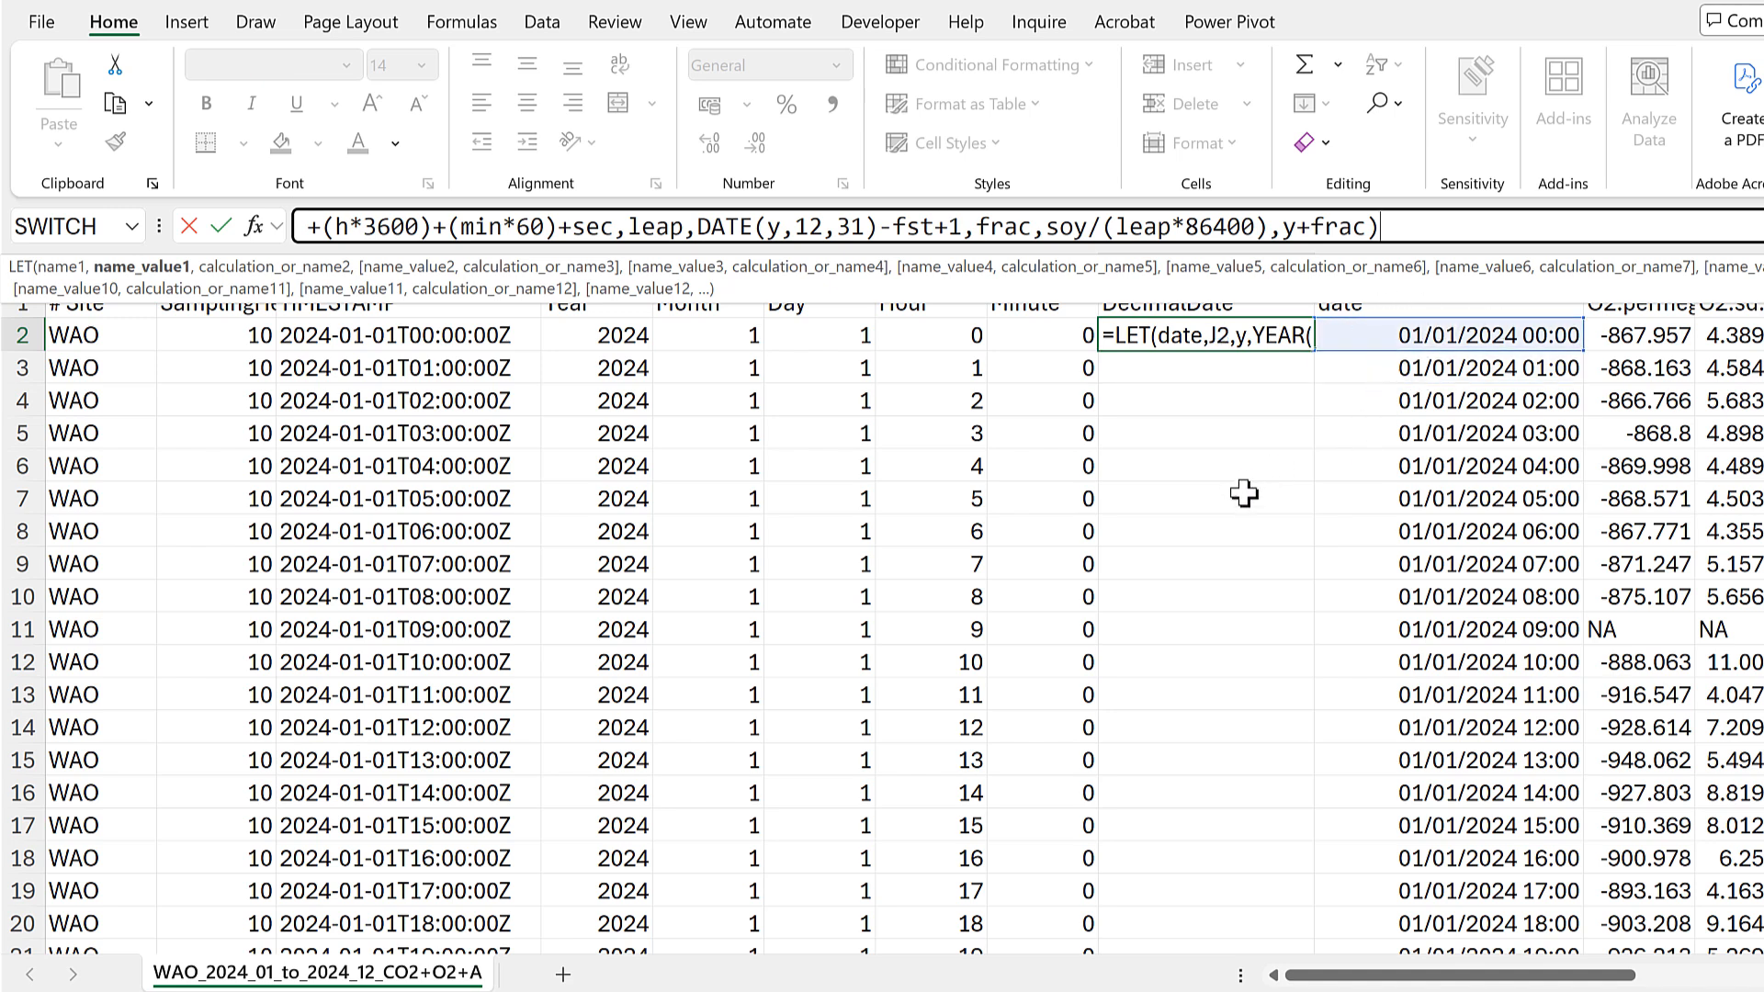
pyautogui.press('Return')
# Step: Fill the DecimalDate formula from I2 down through all the data rows and check the filled column
pyautogui.click(1275, 344)
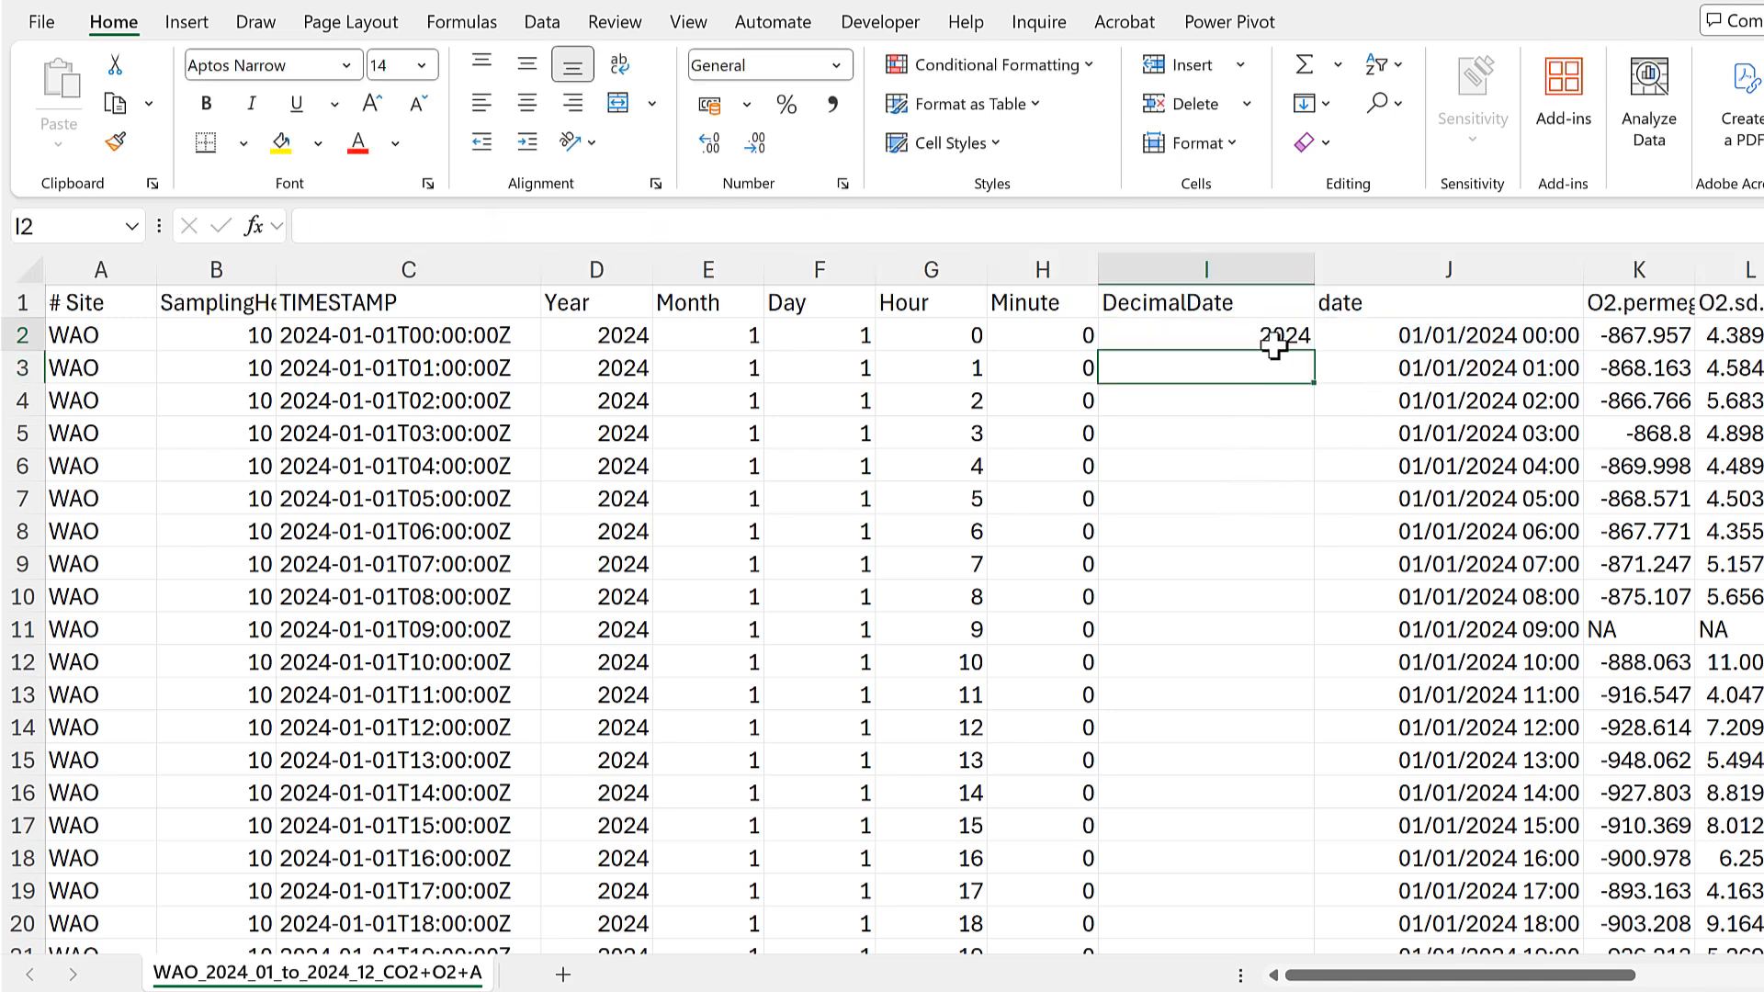
pyautogui.doubleClick(1312, 354)
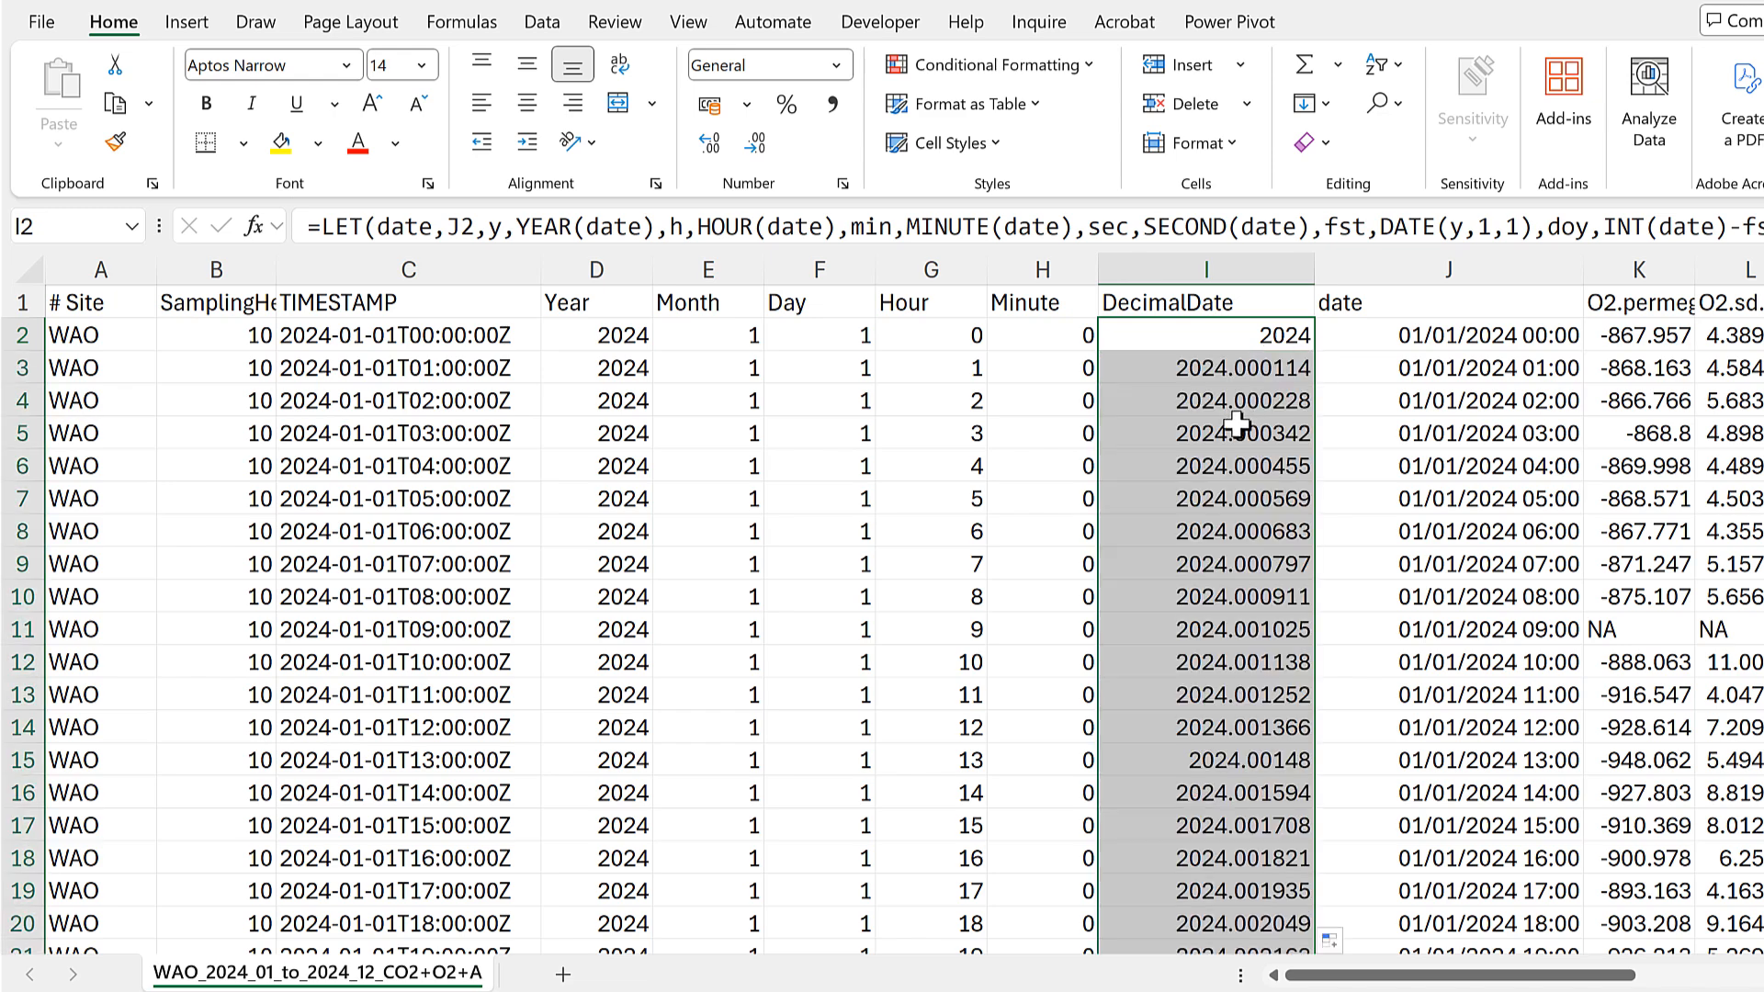
pyautogui.click(1235, 431)
pyautogui.scroll(-2, 1217, 532)
pyautogui.scroll(-5, 1217, 533)
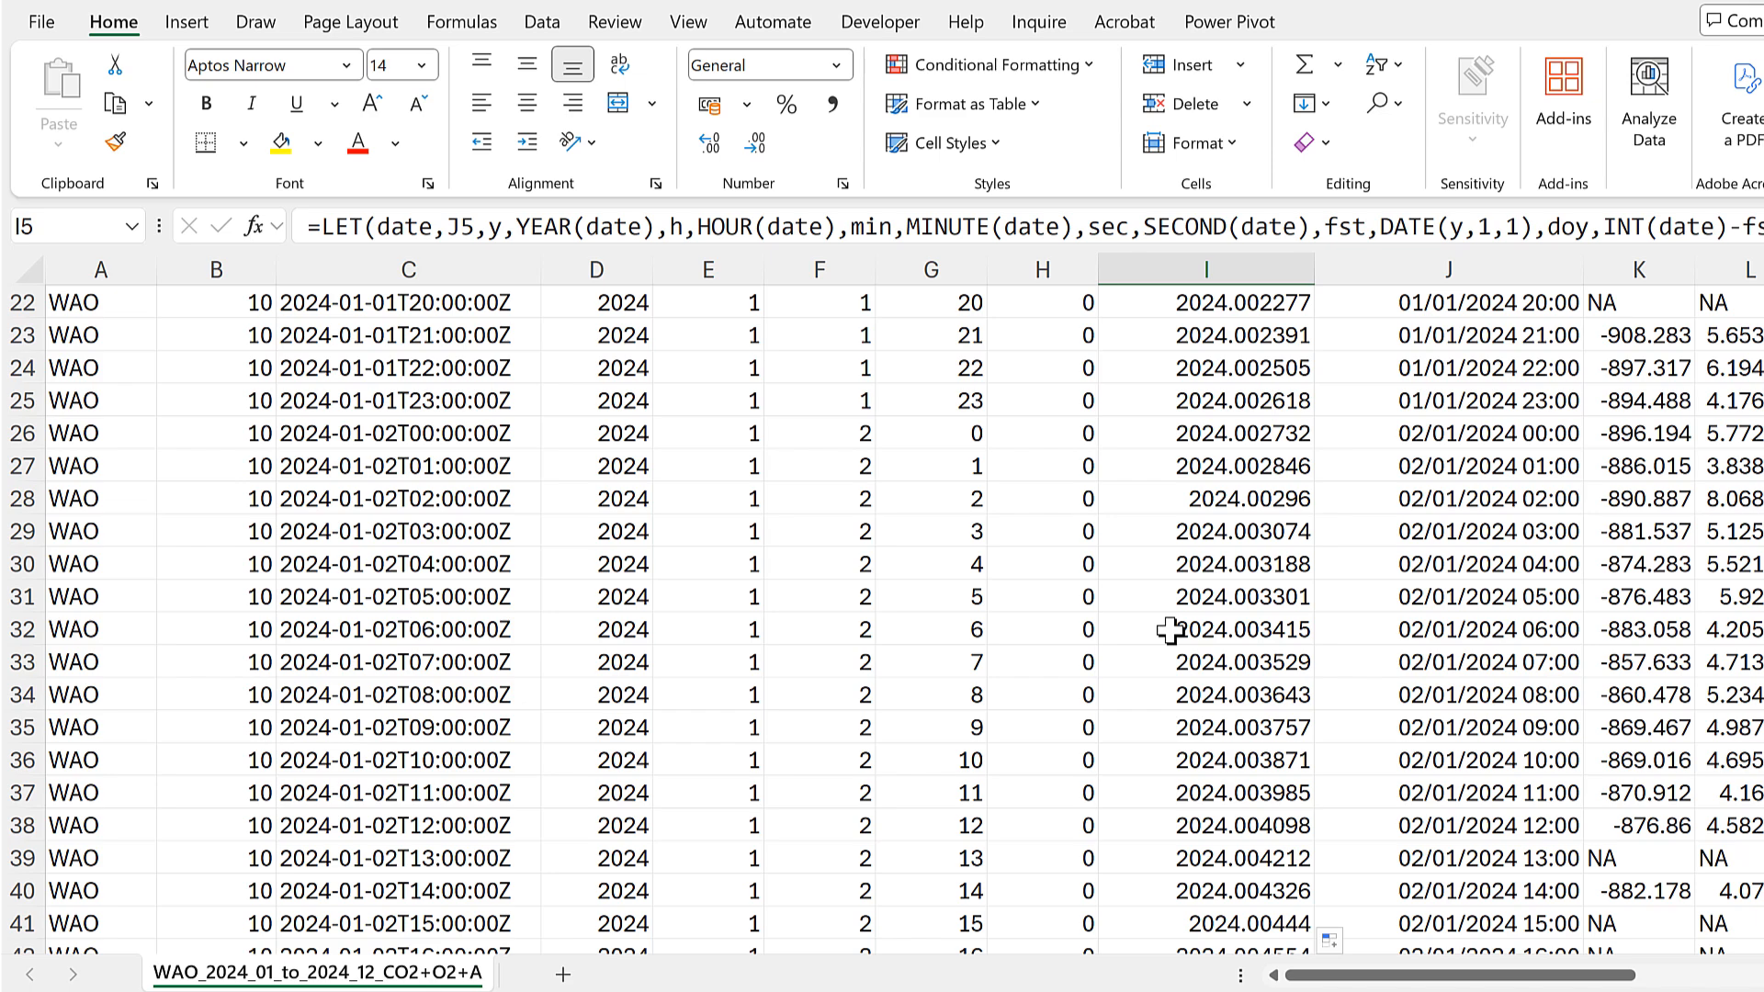
pyautogui.scroll(7, 1168, 630)
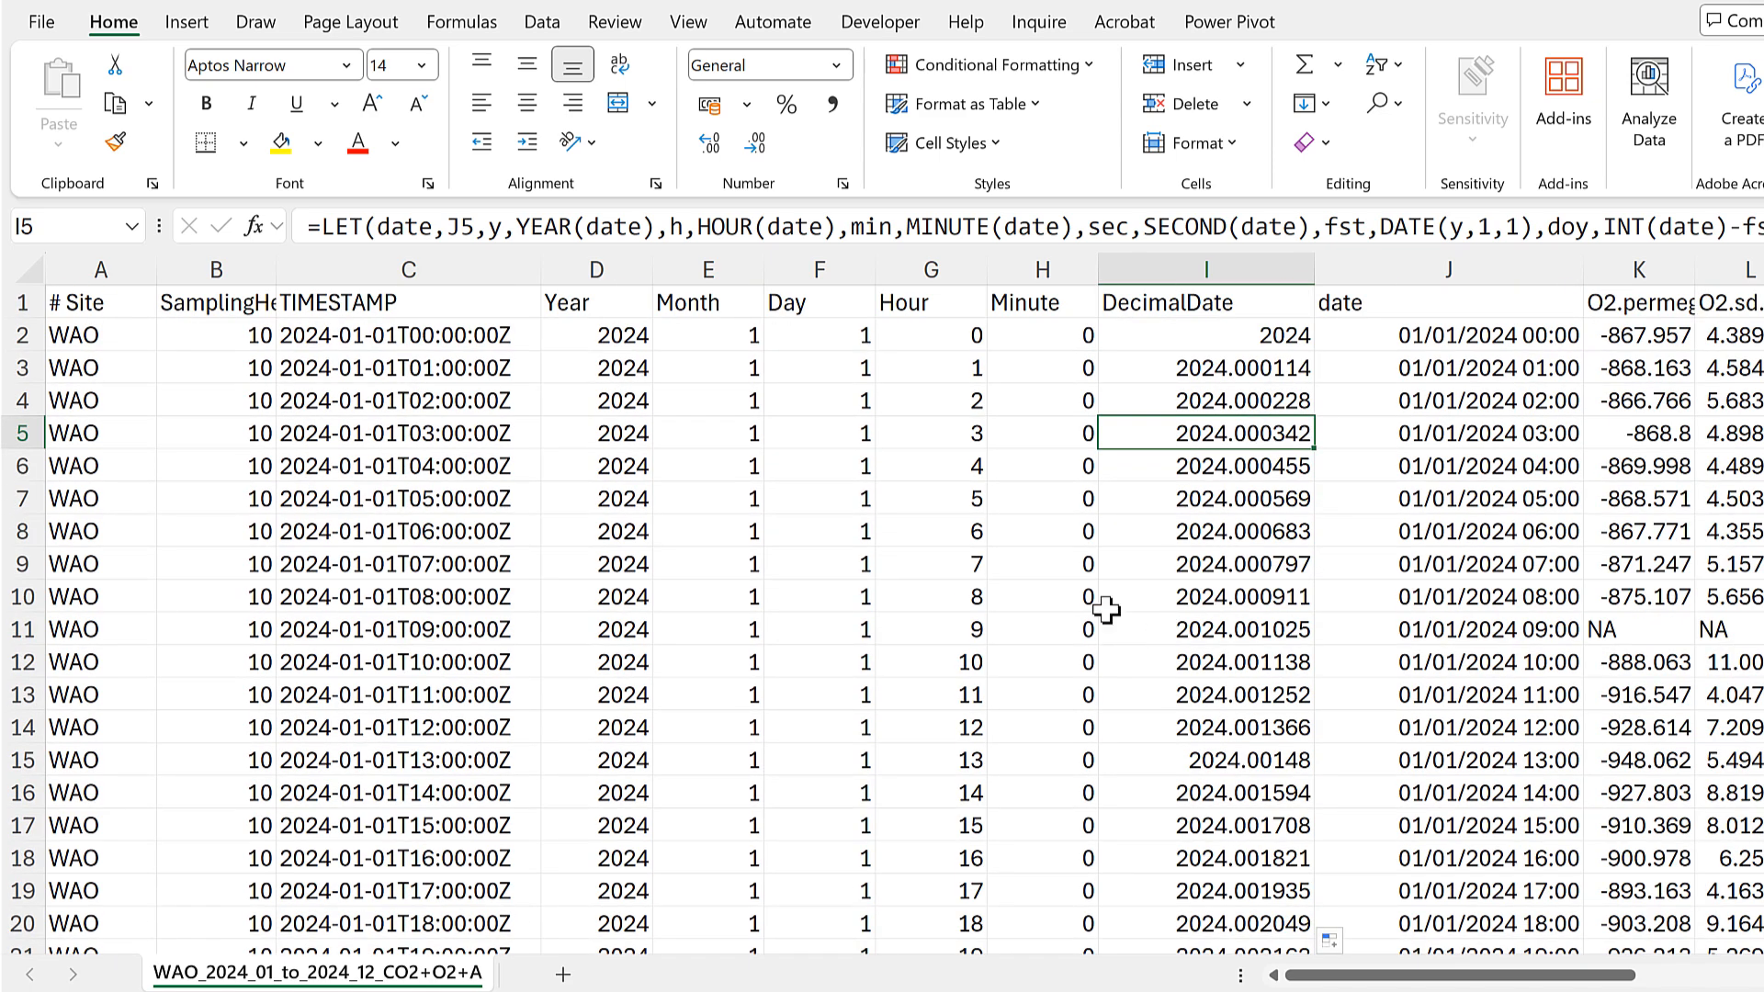
# Step: Replace the formulas in columns C to I, TIMESTAMP through DecimalDate, with their values by pasting them in place
pyautogui.moveTo(374, 267); pyautogui.dragTo(1160, 261)
pyautogui.rightClick(1160, 266)
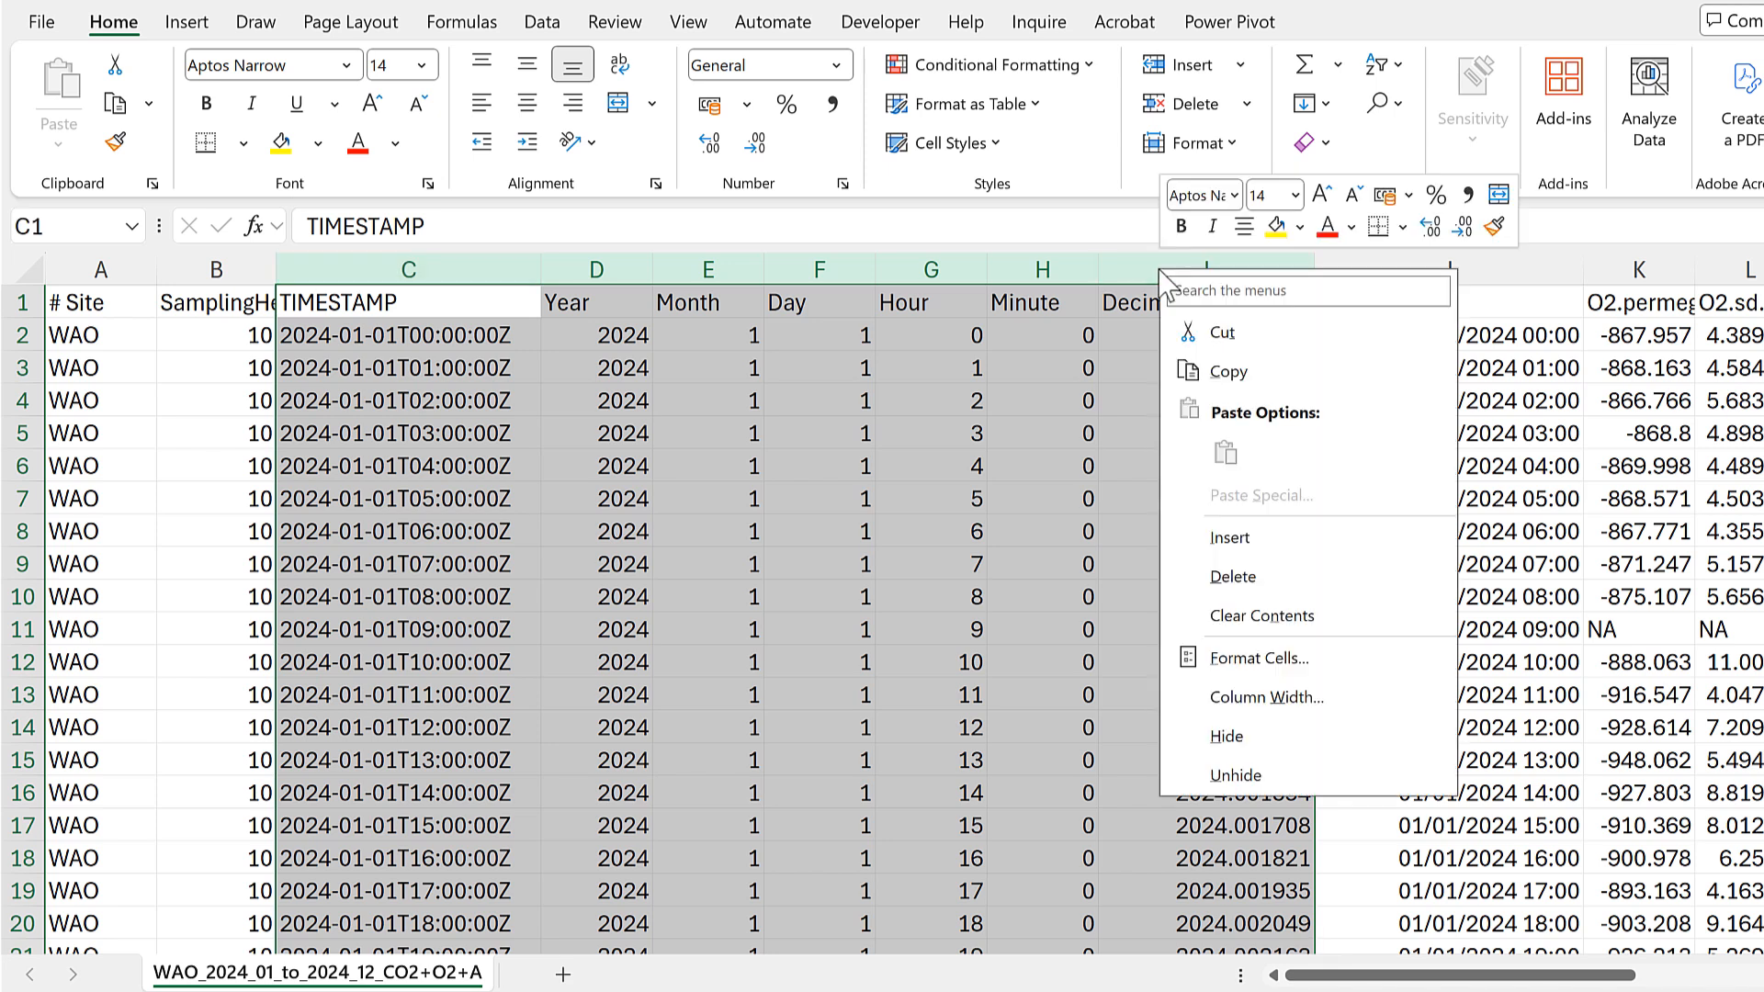
pyautogui.click(1228, 371)
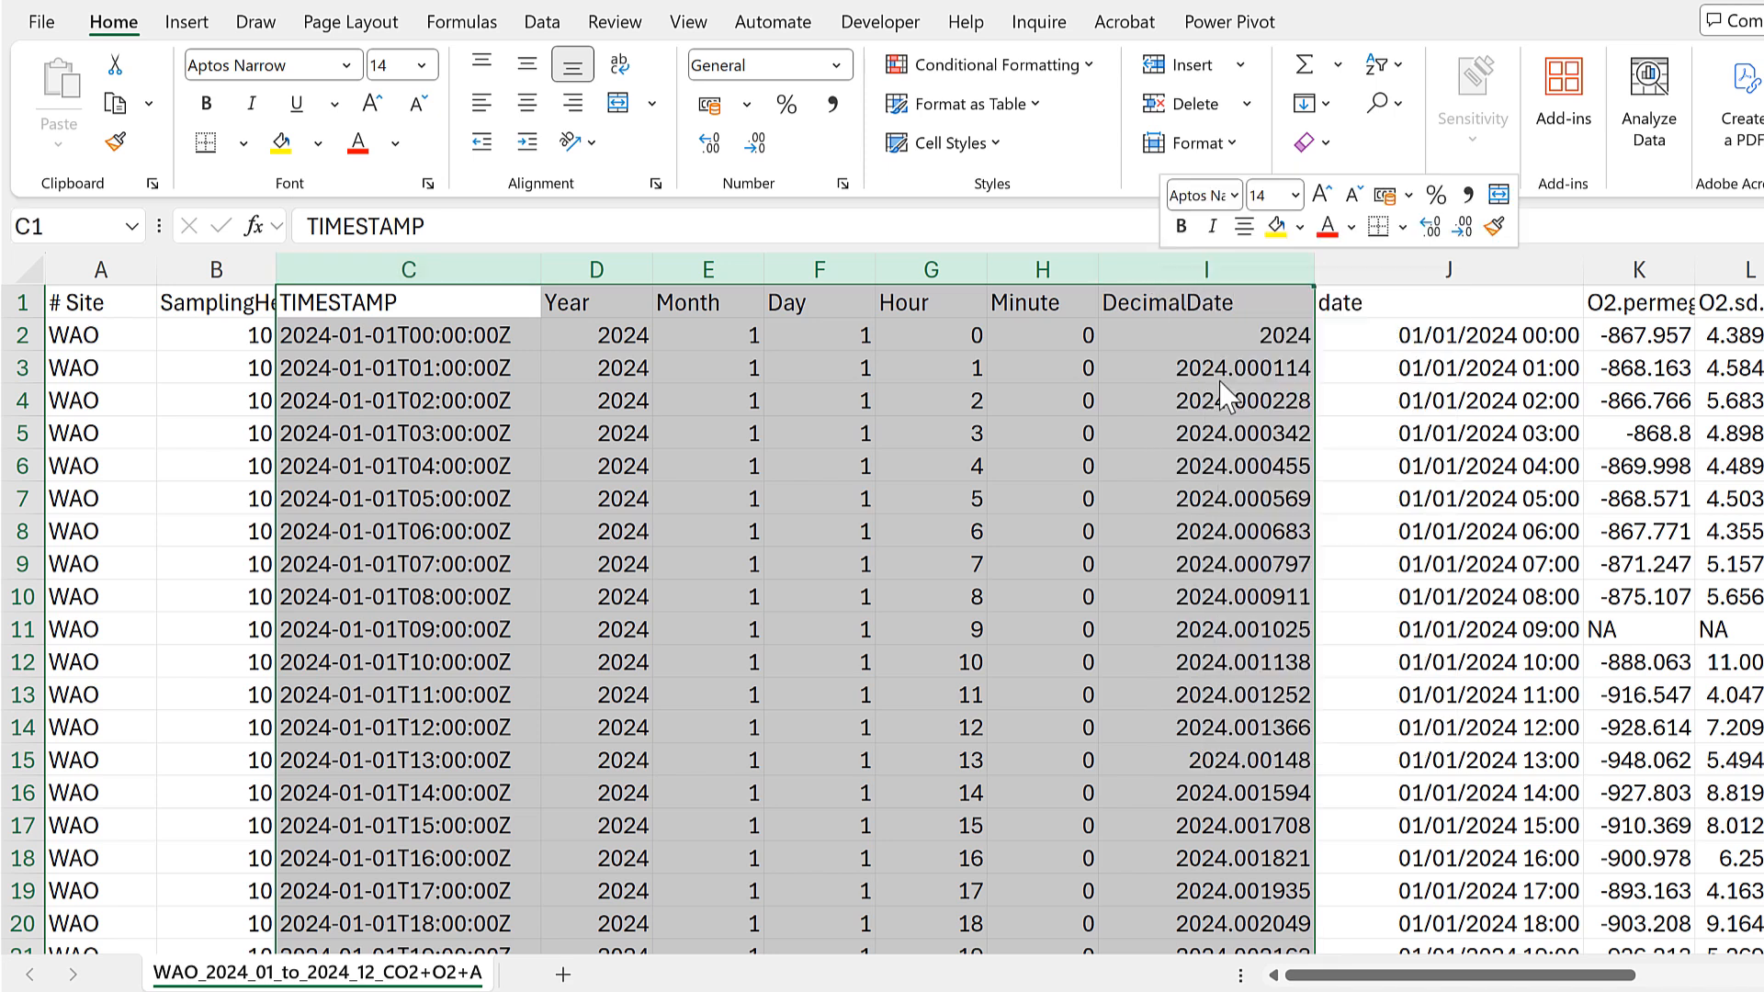
pyautogui.rightClick(1171, 264)
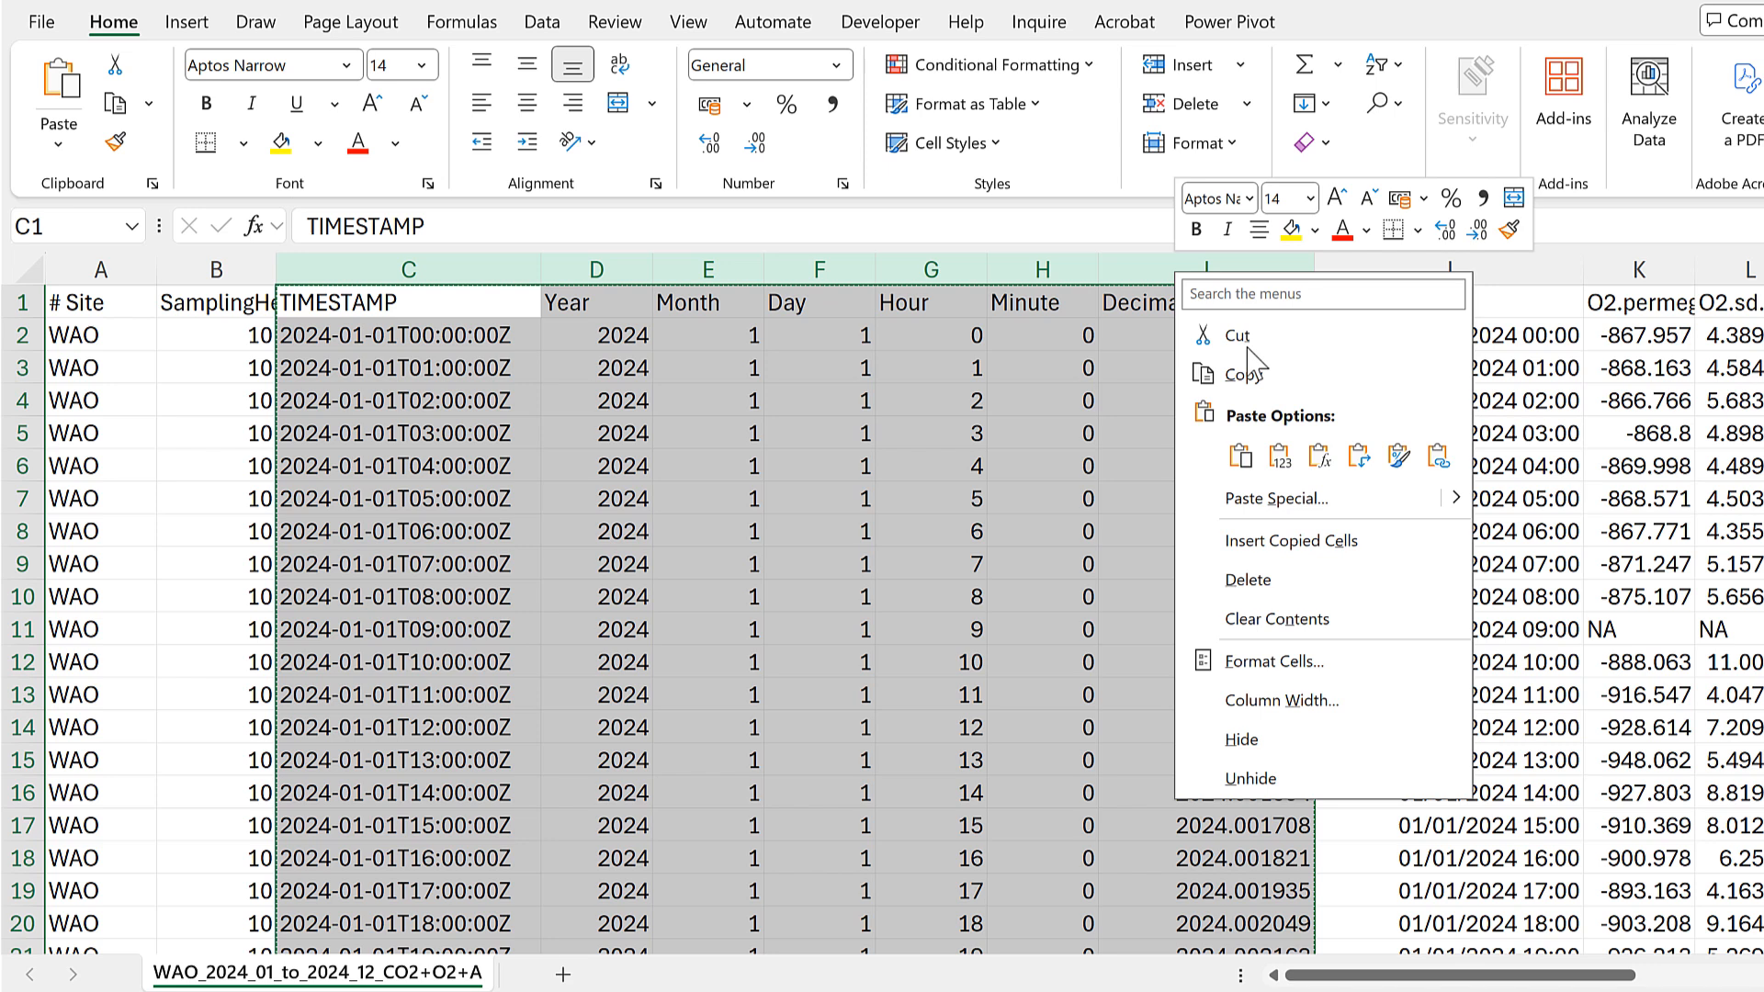
pyautogui.click(1290, 464)
pyautogui.click(1066, 433)
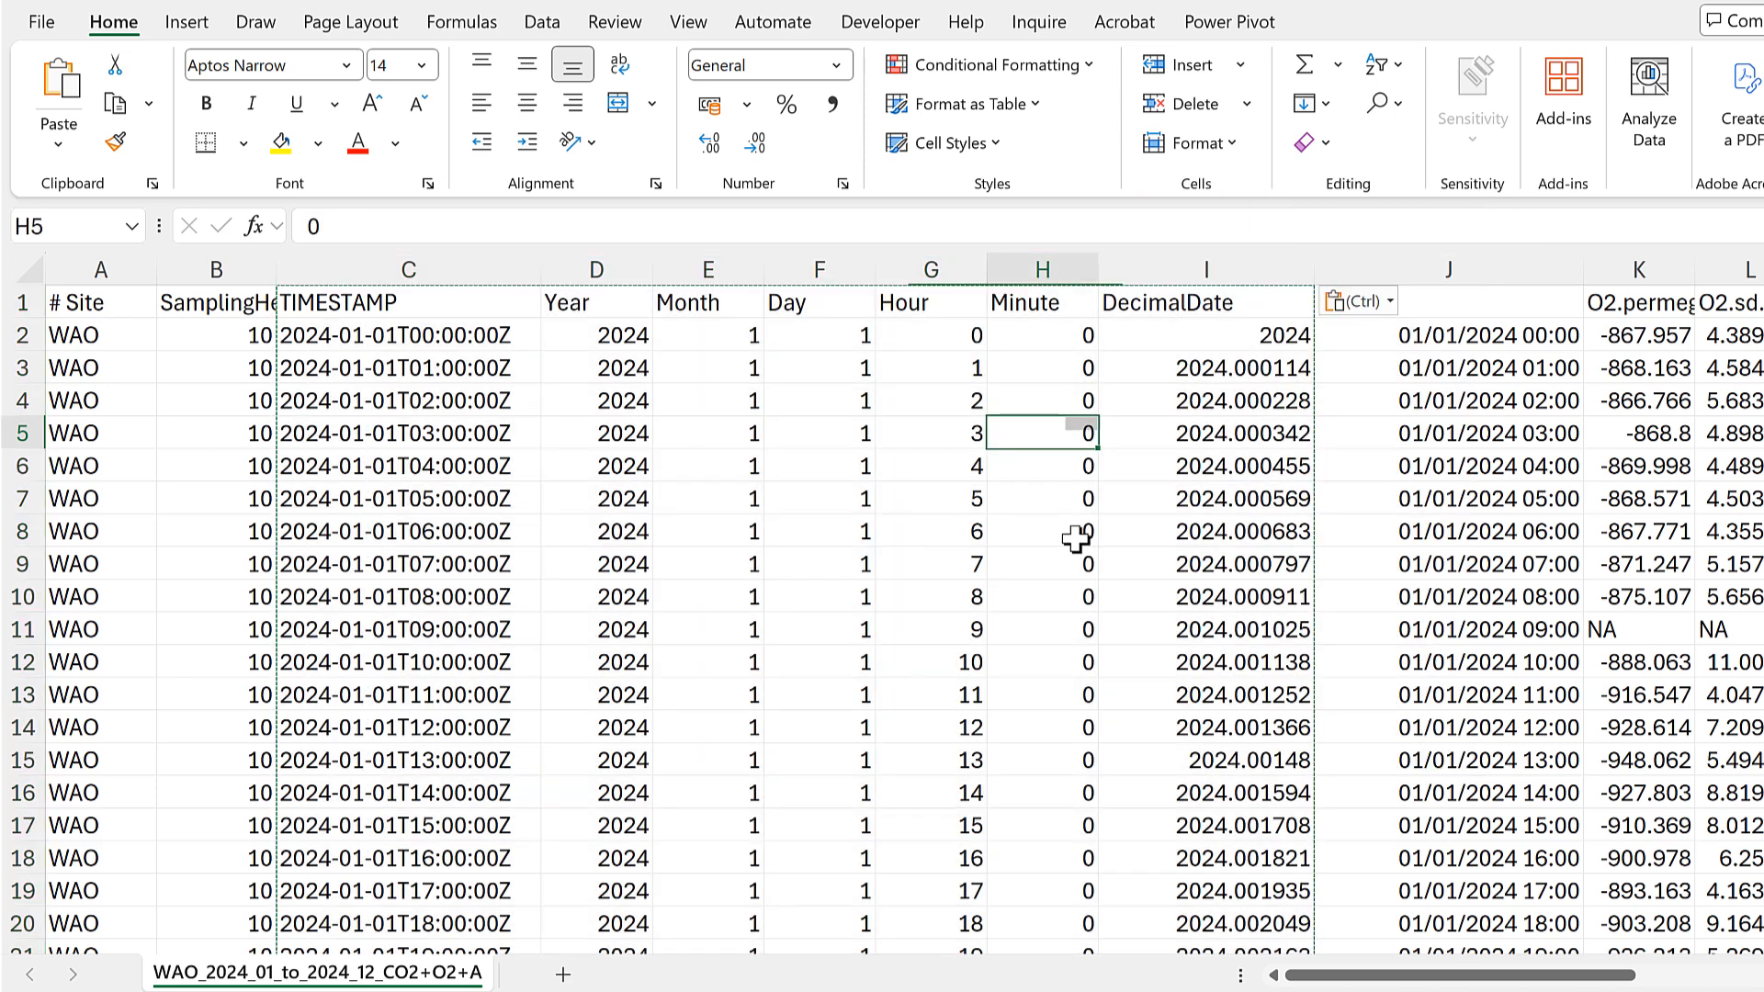
pyautogui.press('Escape')
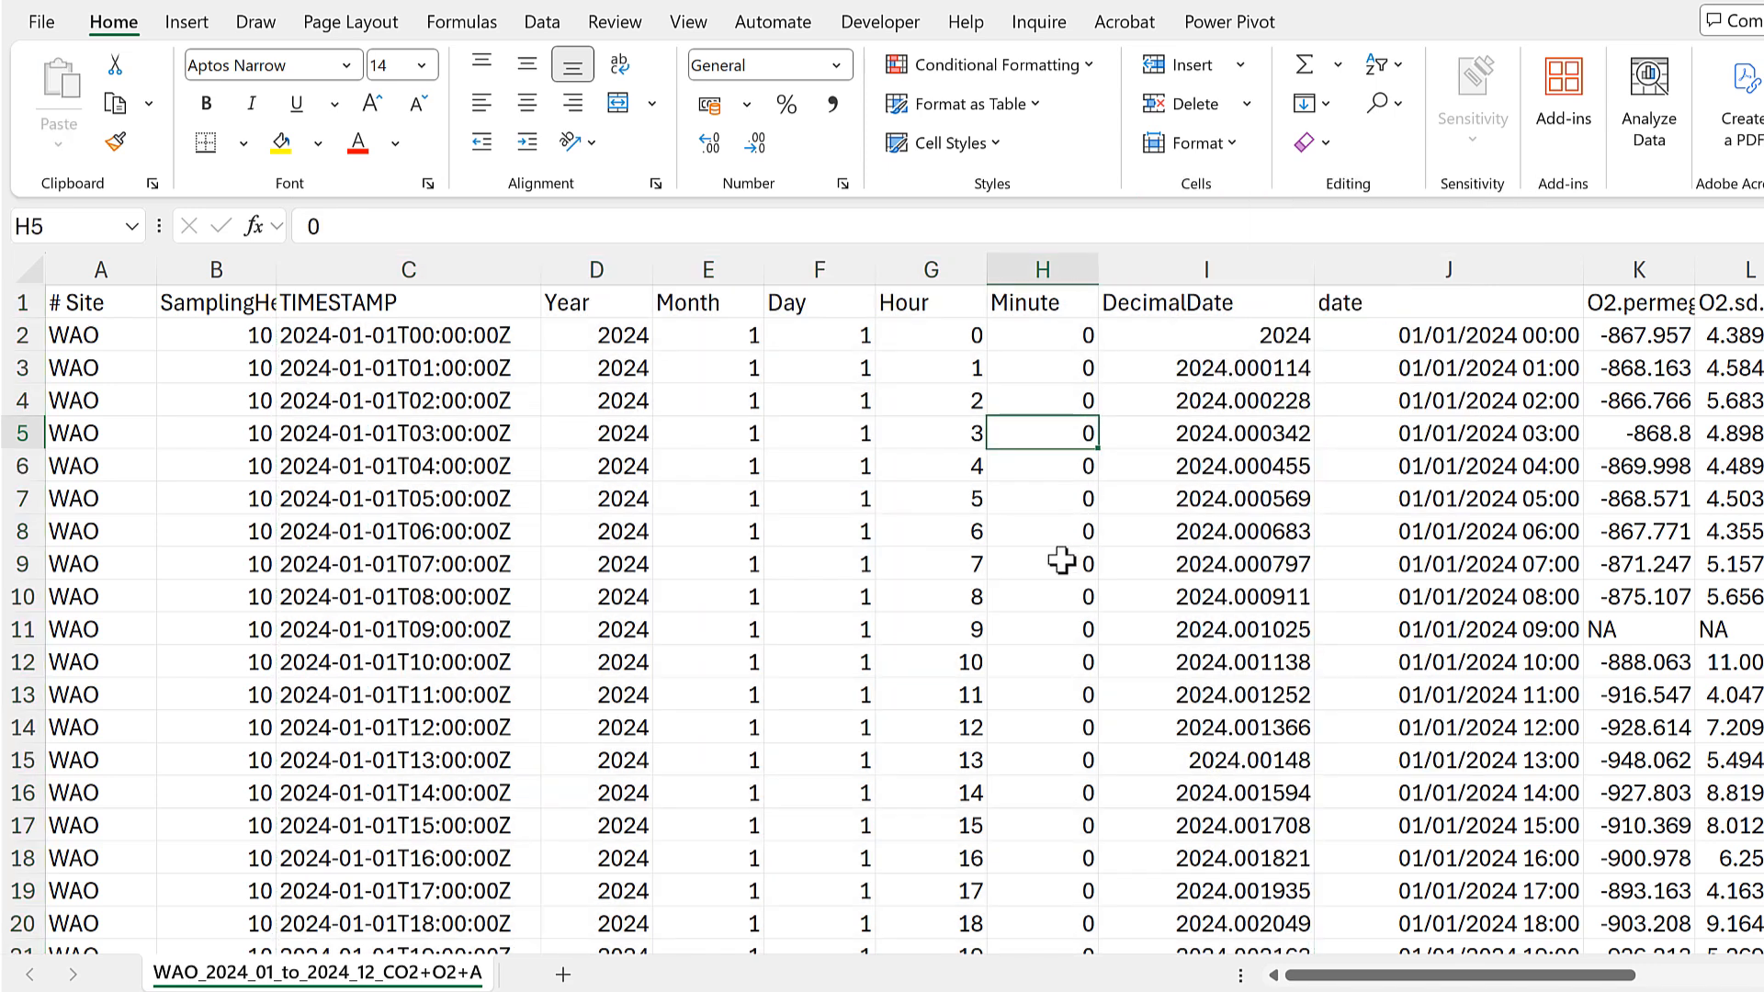
# Step: Delete the original date column J
pyautogui.click(1397, 265)
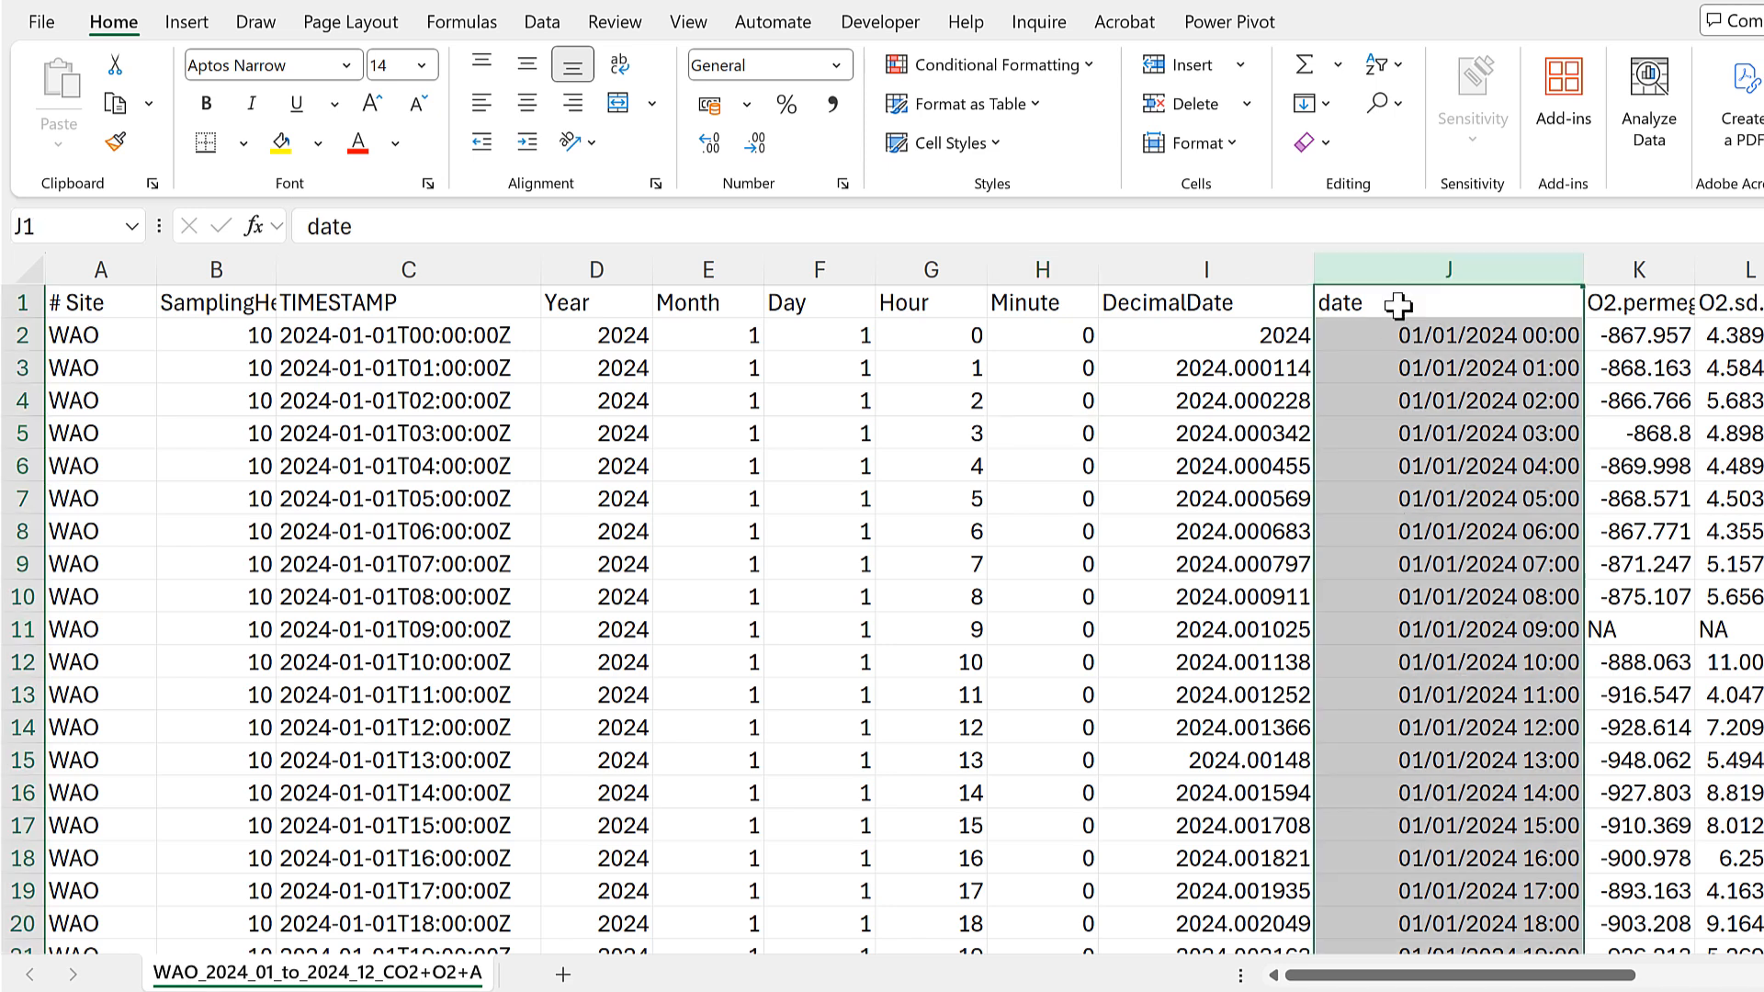
pyautogui.rightClick(1380, 257)
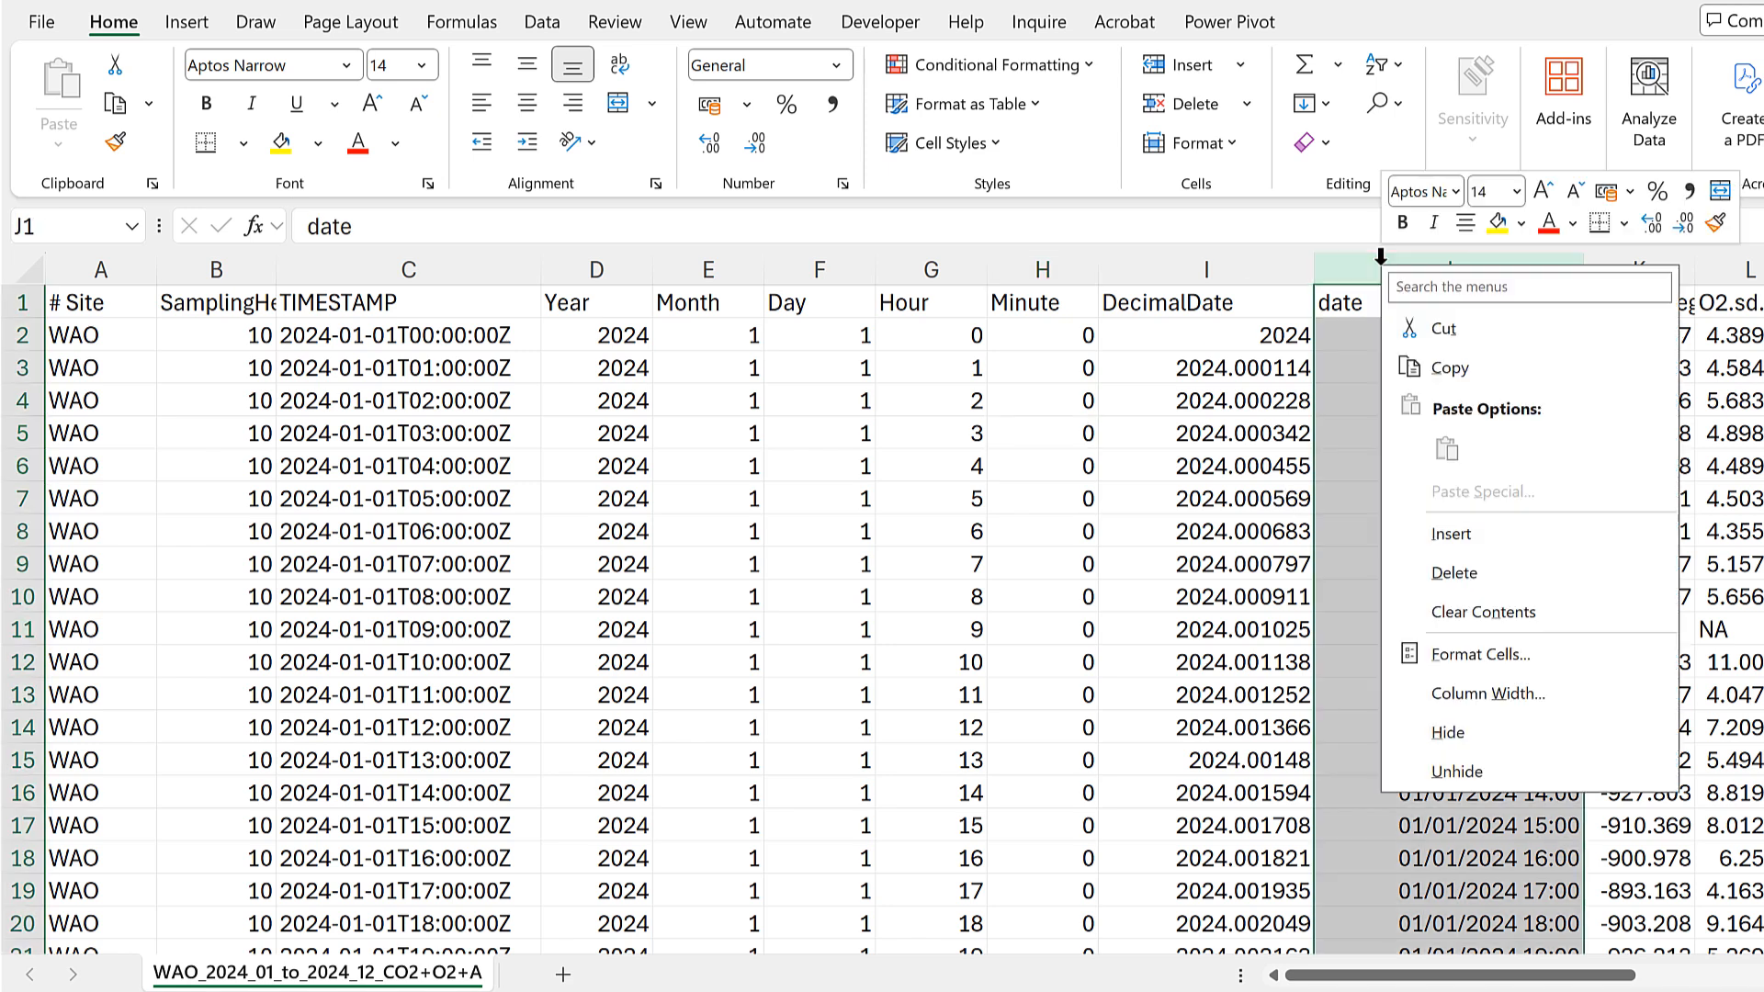
pyautogui.click(1454, 572)
pyautogui.click(1386, 409)
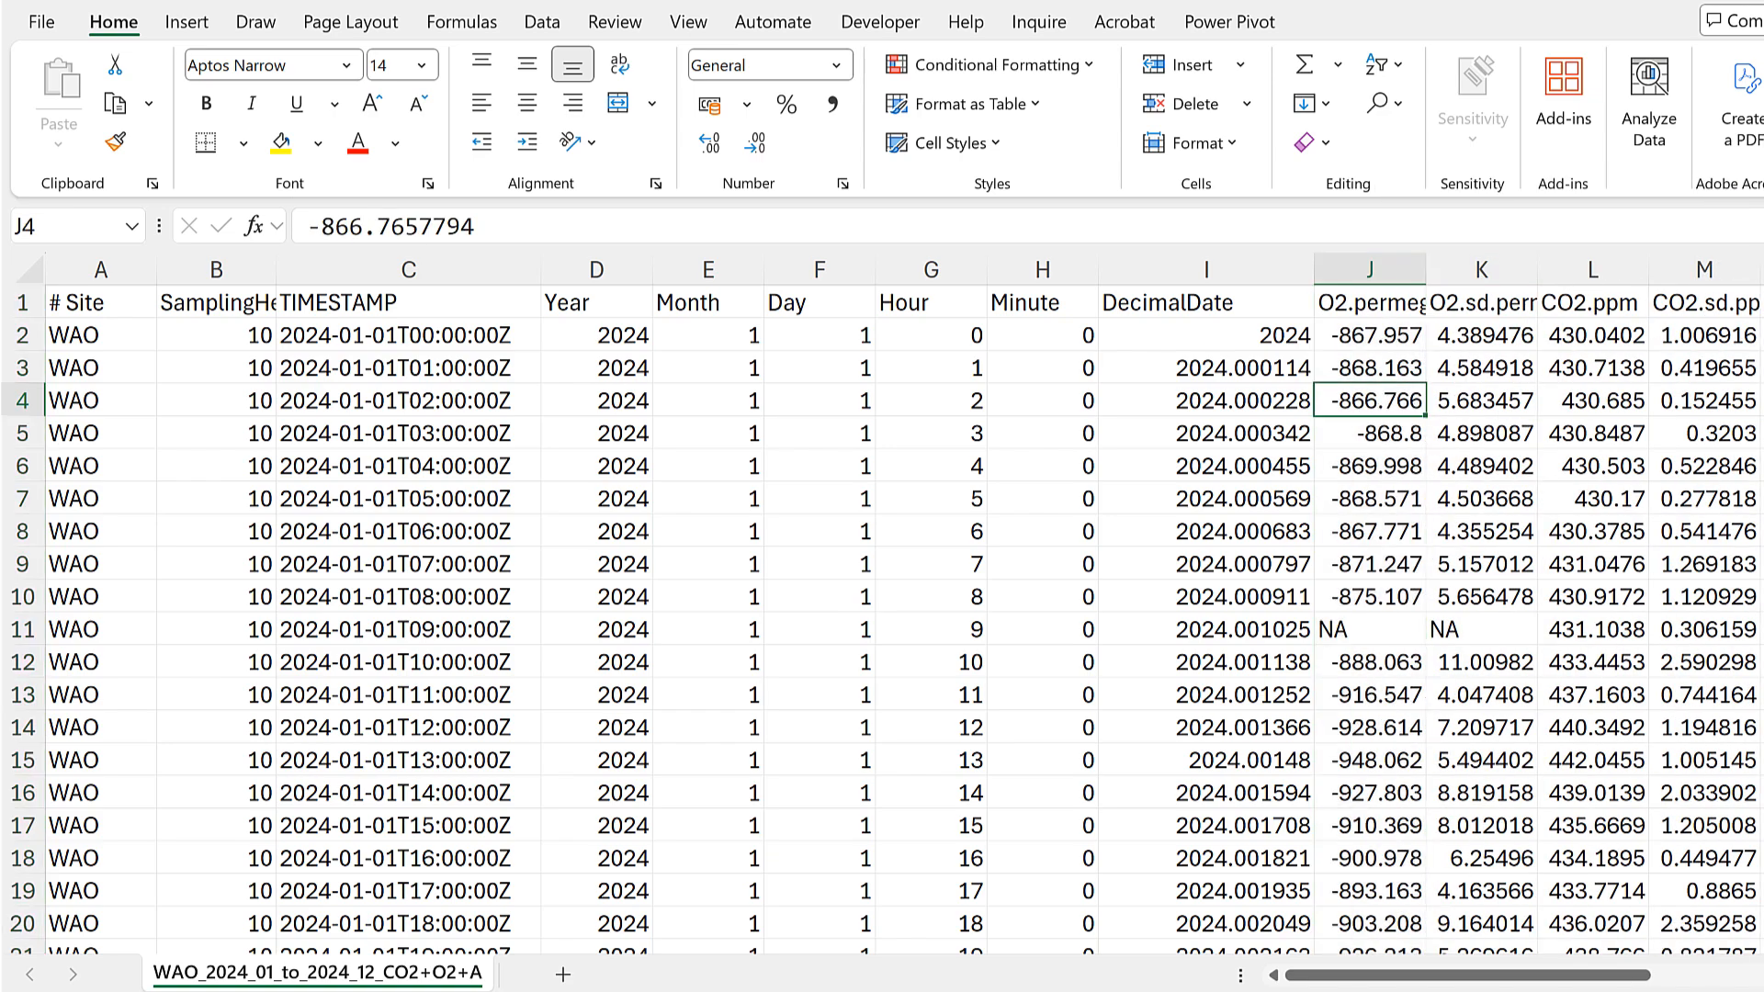
# Step: Compare the source O2 and CO2 headers in J1:M1 with the template headers in P1:S1
pyautogui.hscroll(6, 904, 615)
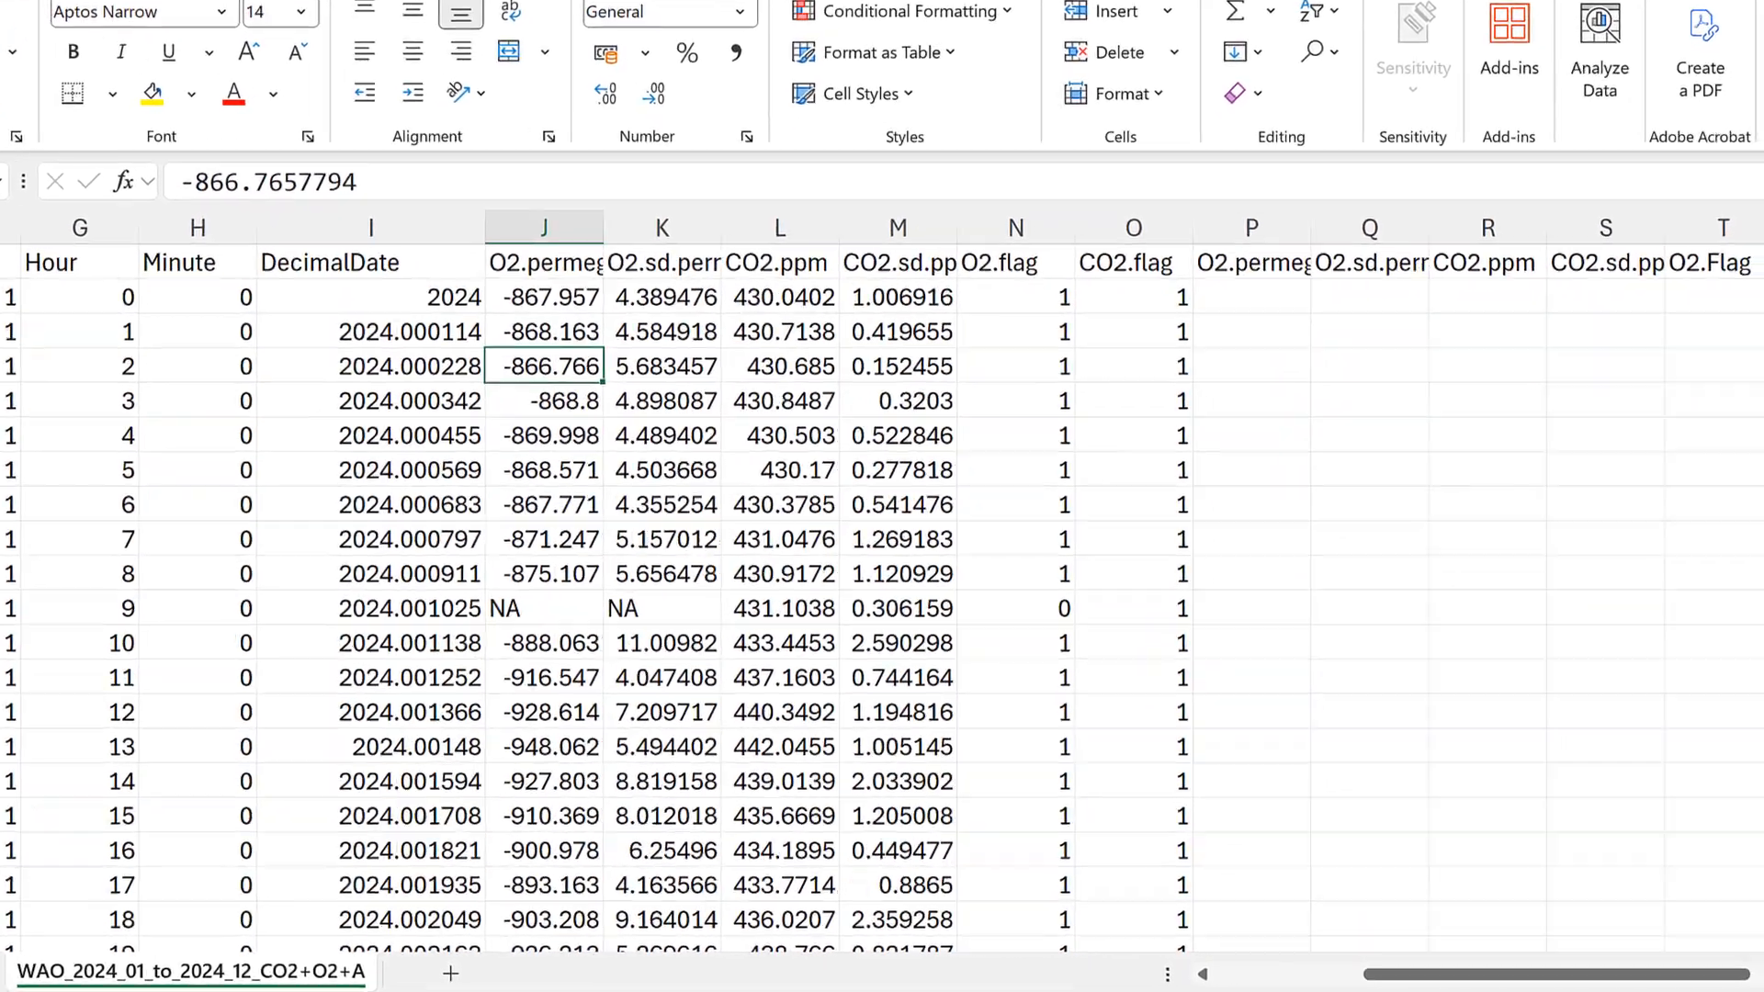
pyautogui.hscroll(1, 882, 588)
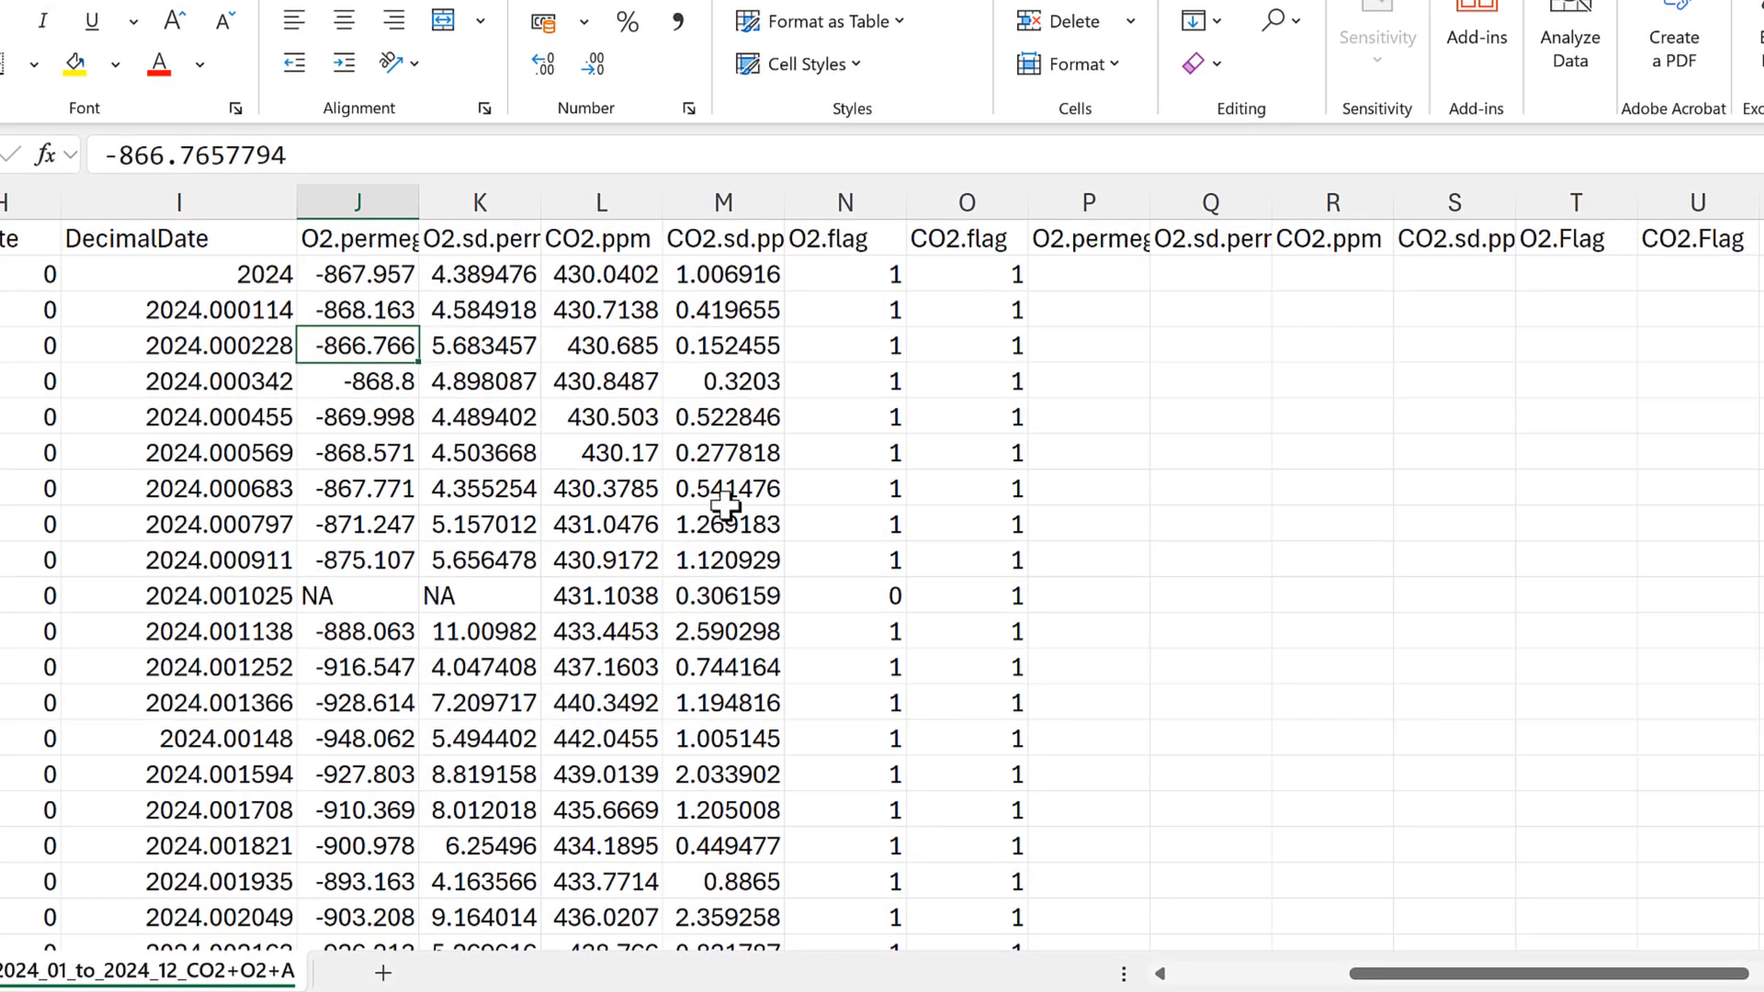
pyautogui.click(348, 238)
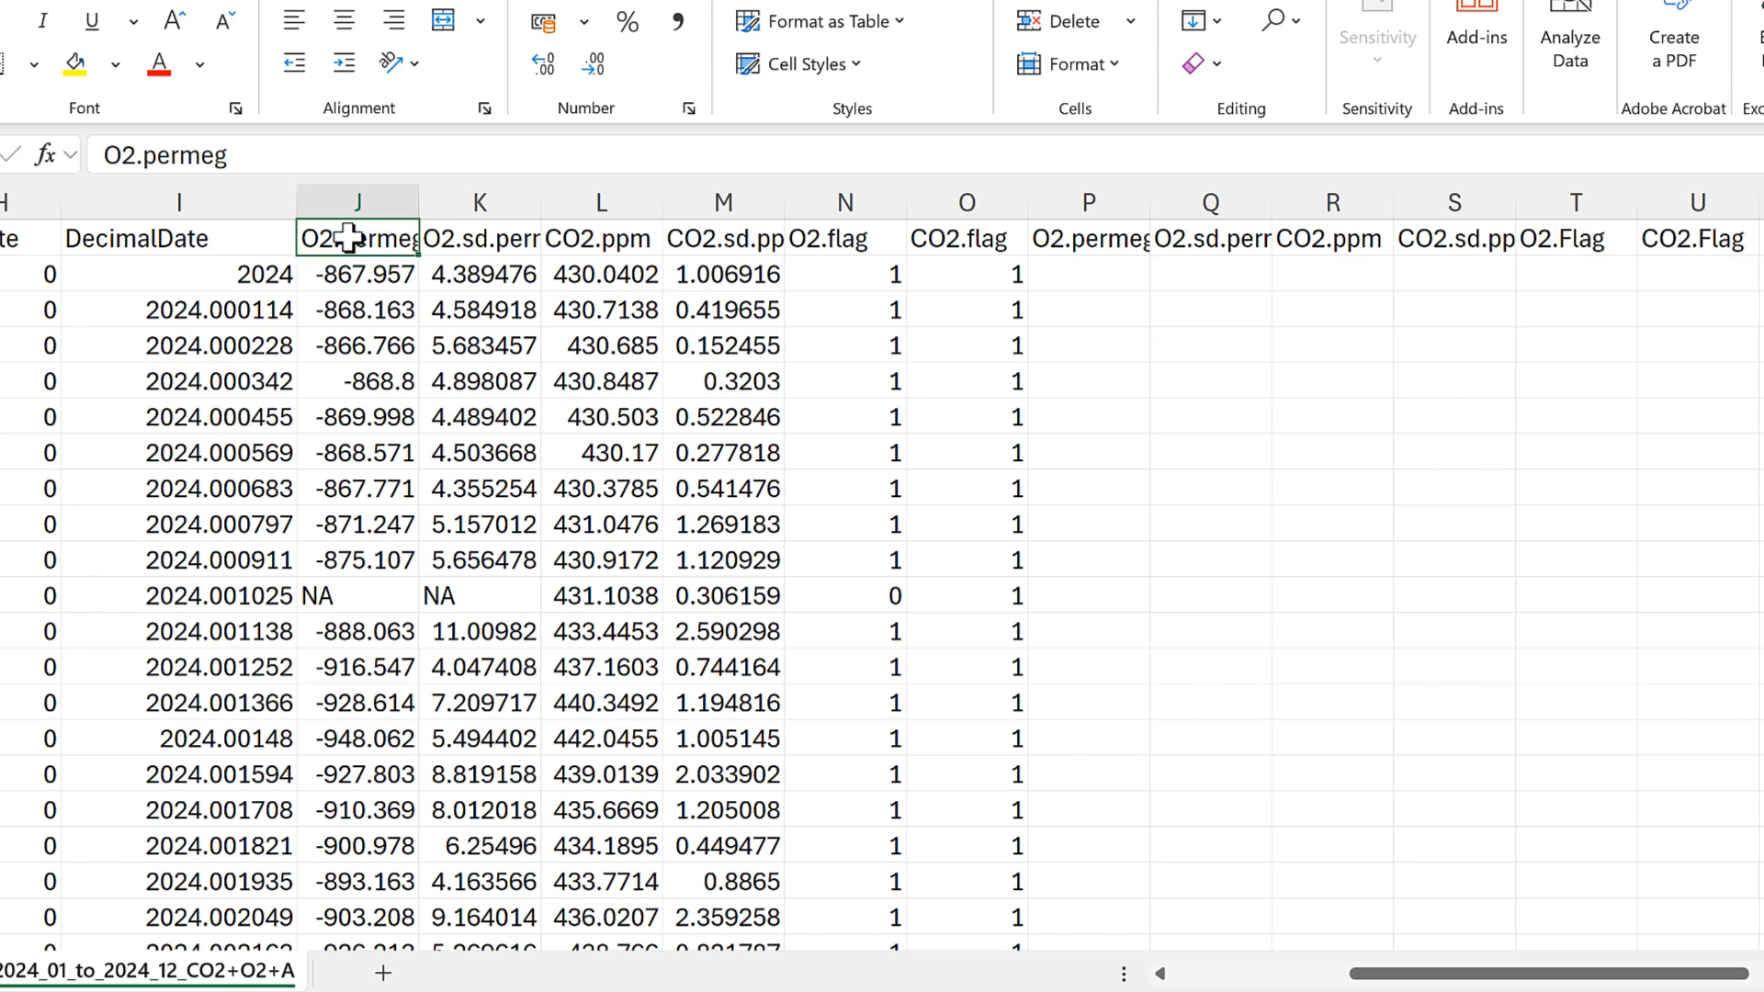
pyautogui.moveTo(348, 238); pyautogui.dragTo(514, 239)
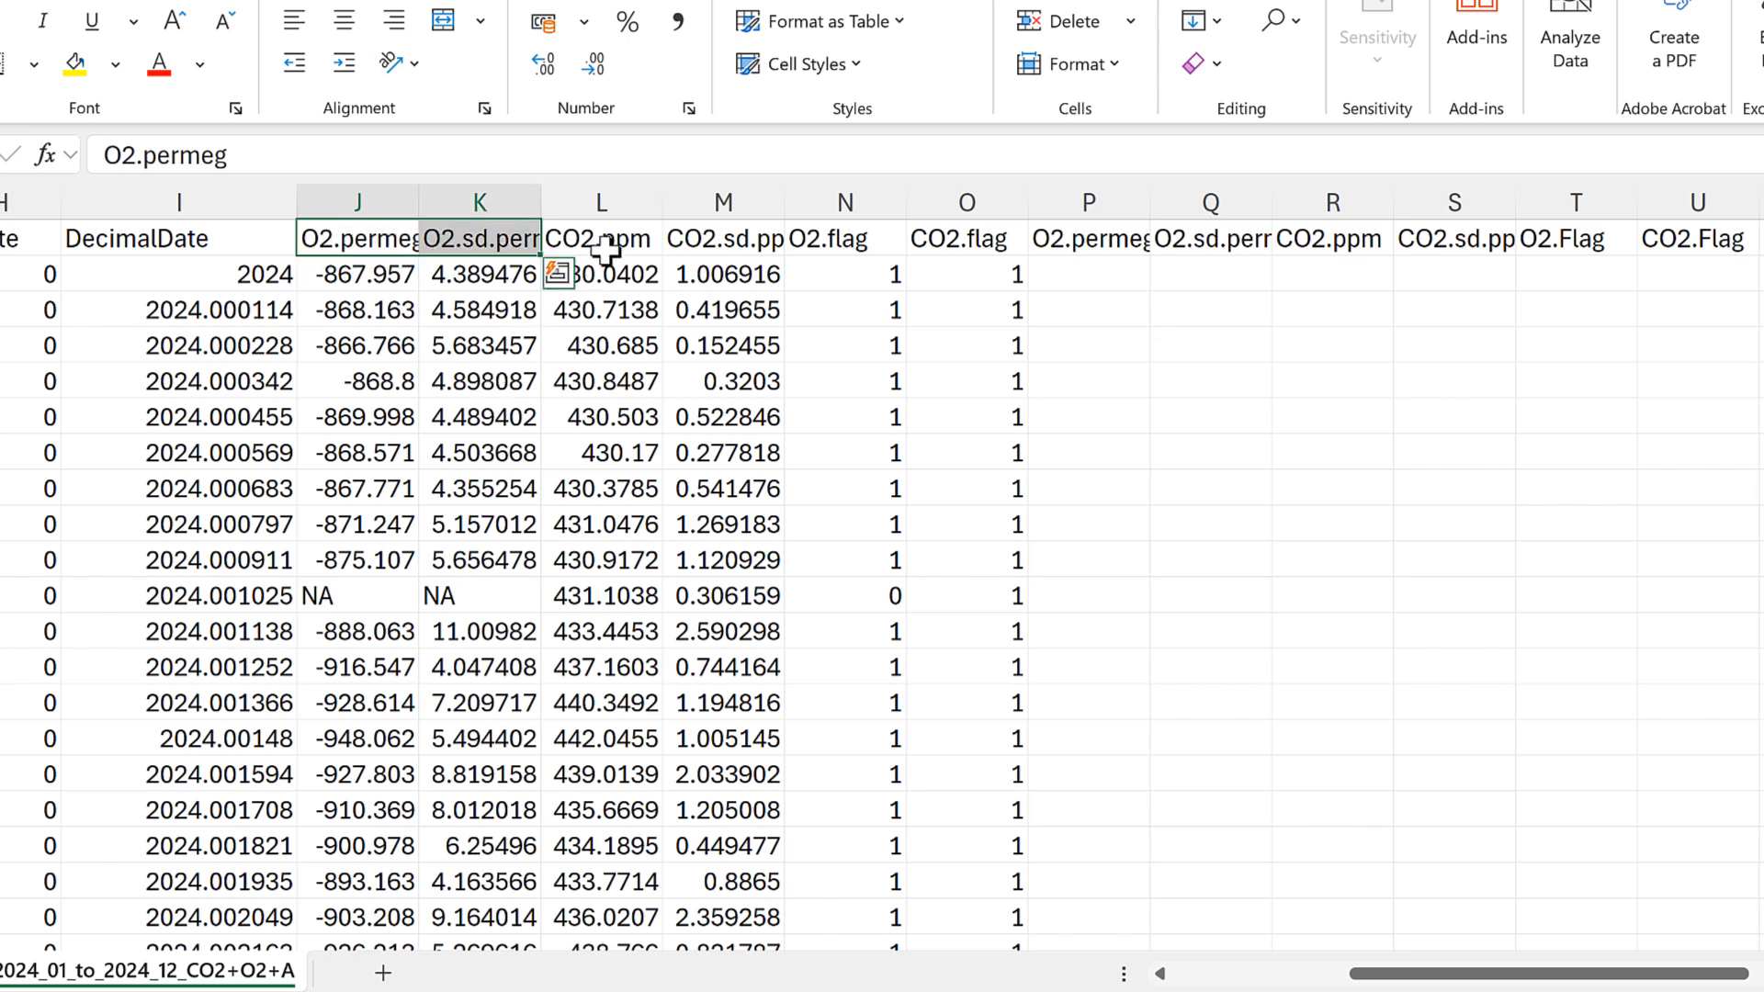
pyautogui.click(607, 240)
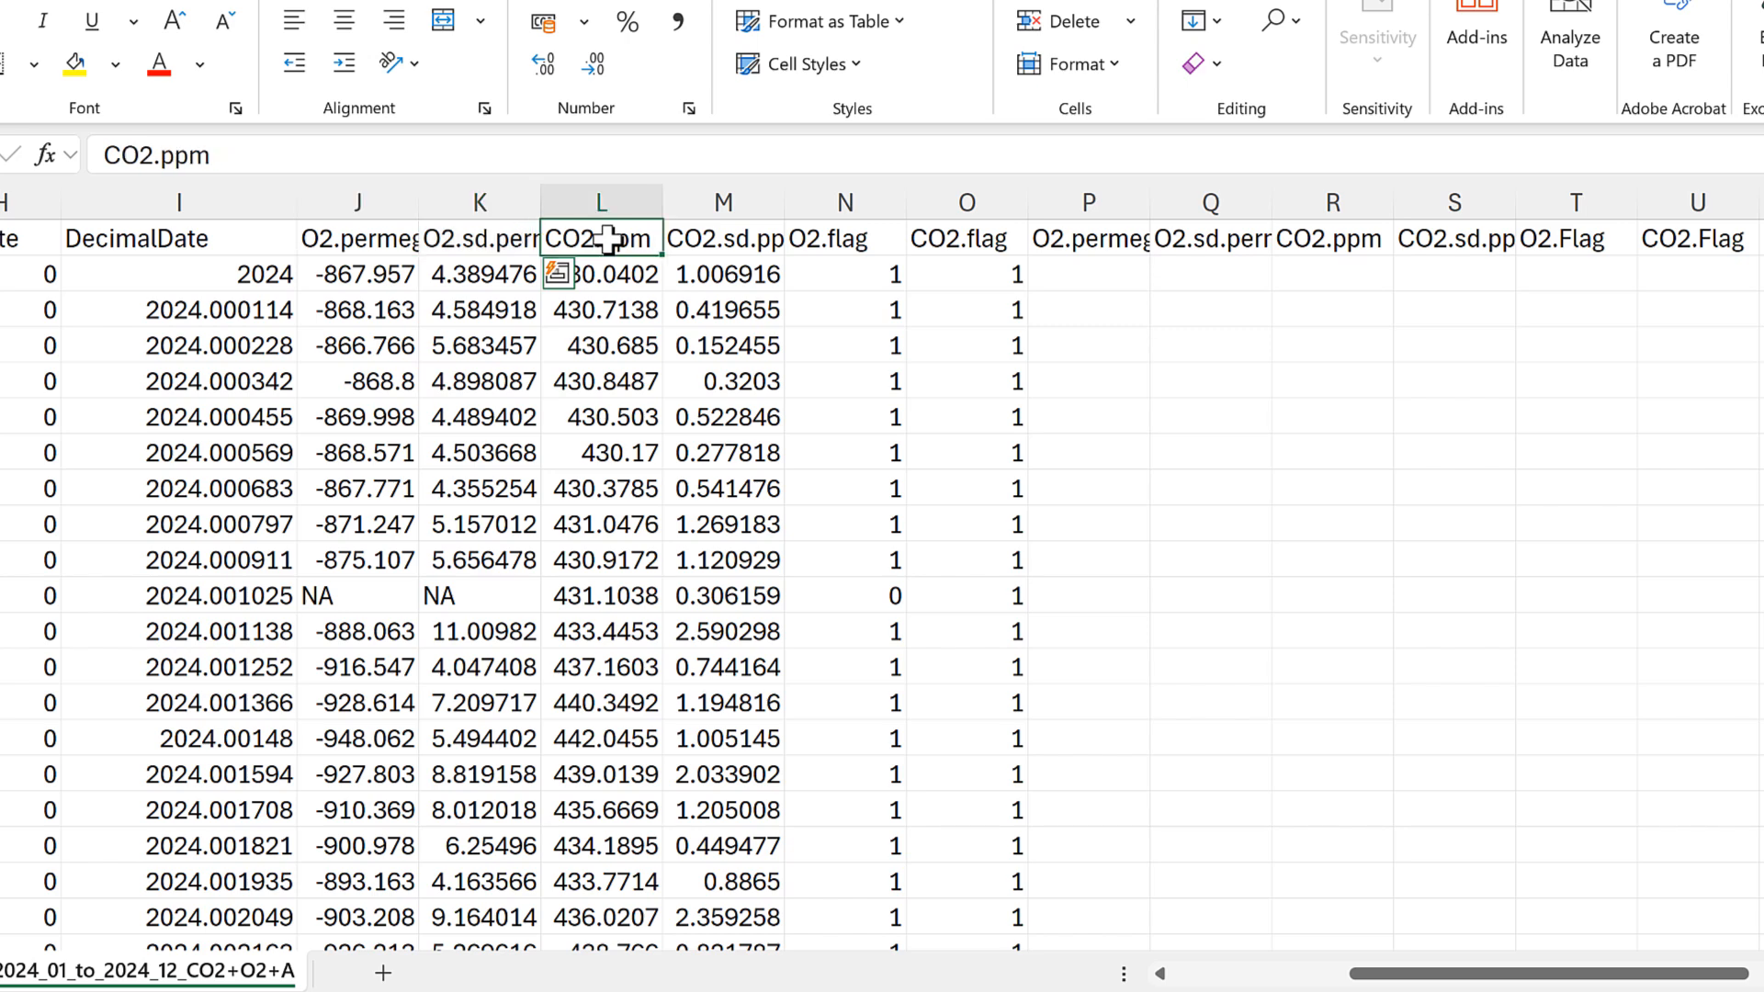
pyautogui.moveTo(608, 239); pyautogui.dragTo(703, 235)
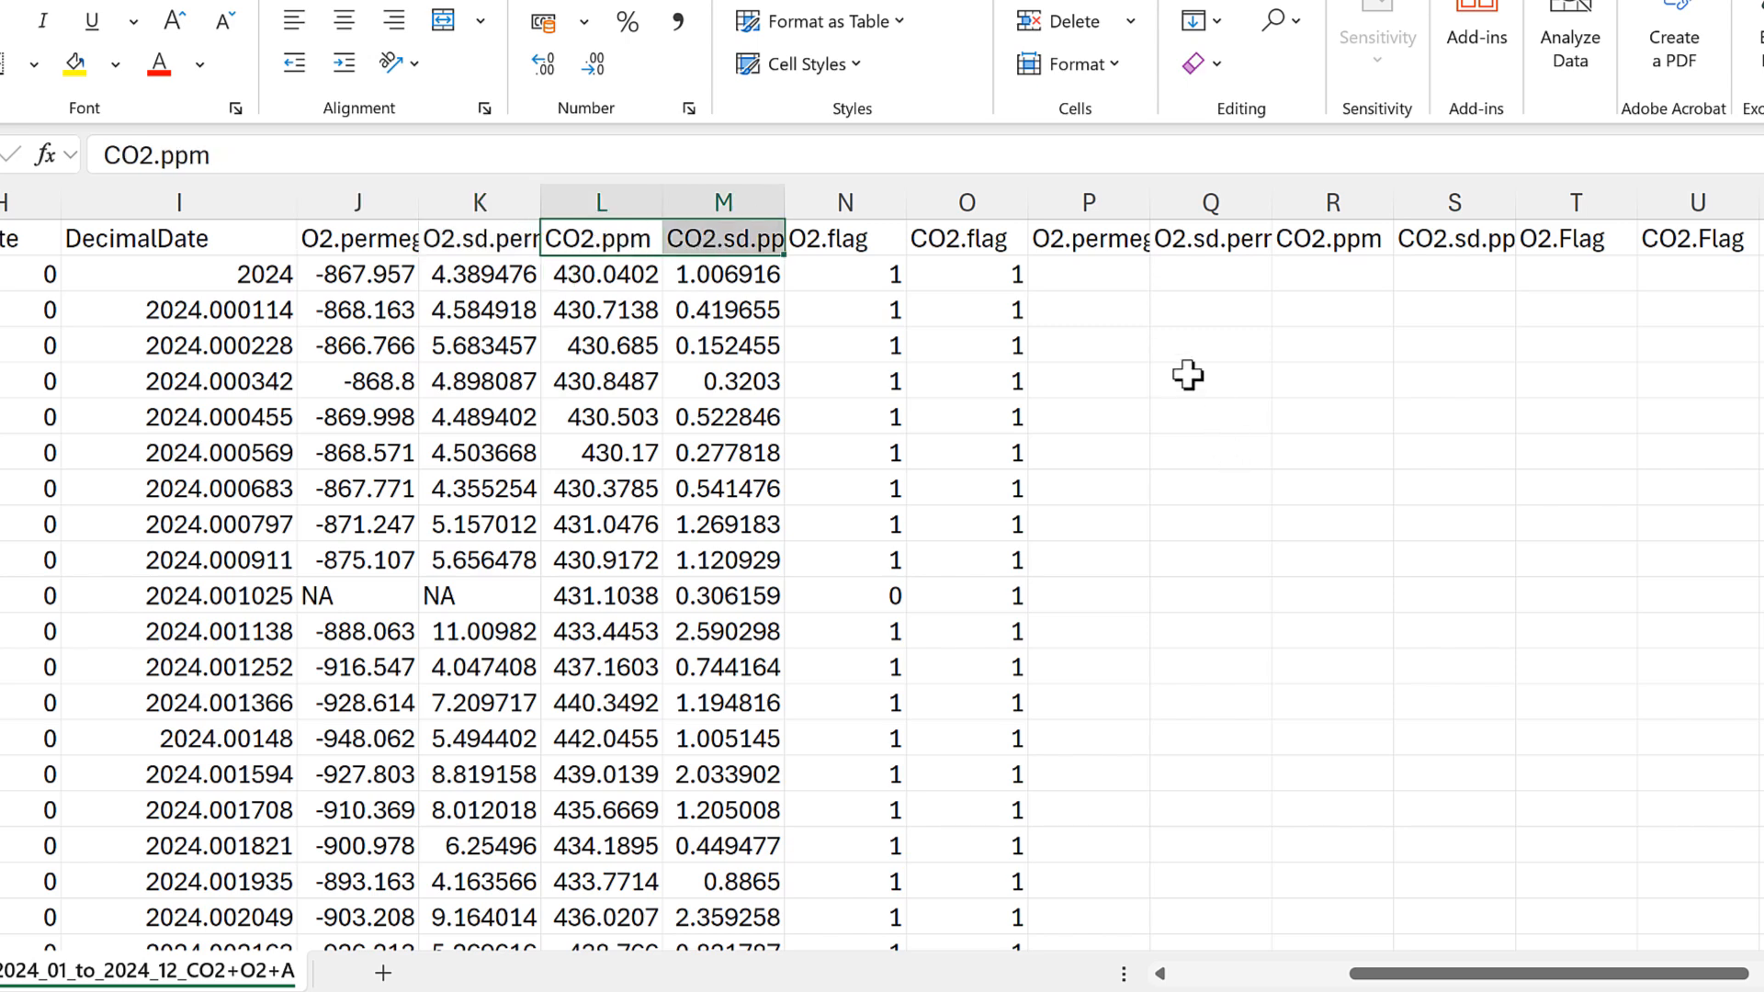
pyautogui.moveTo(1137, 240); pyautogui.dragTo(1434, 241)
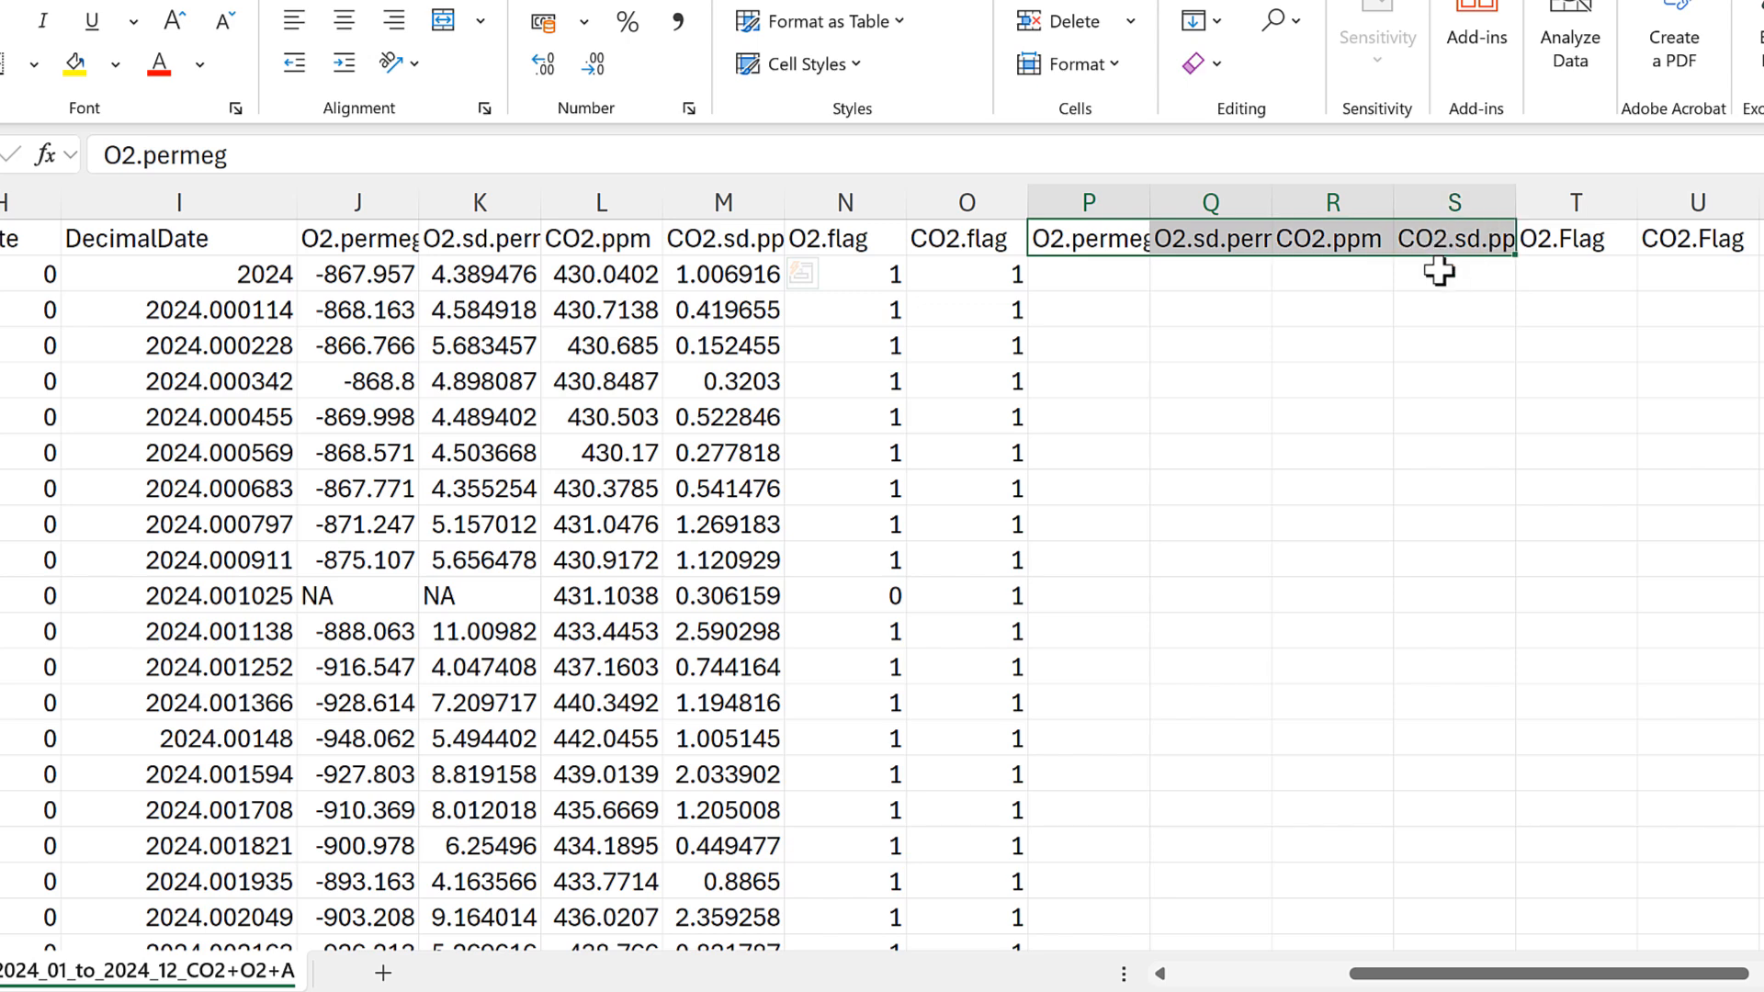
# Step: Examine the decimal precision of the source O2.permeg and O2 standard deviation values in columns J and K
pyautogui.click(1070, 274)
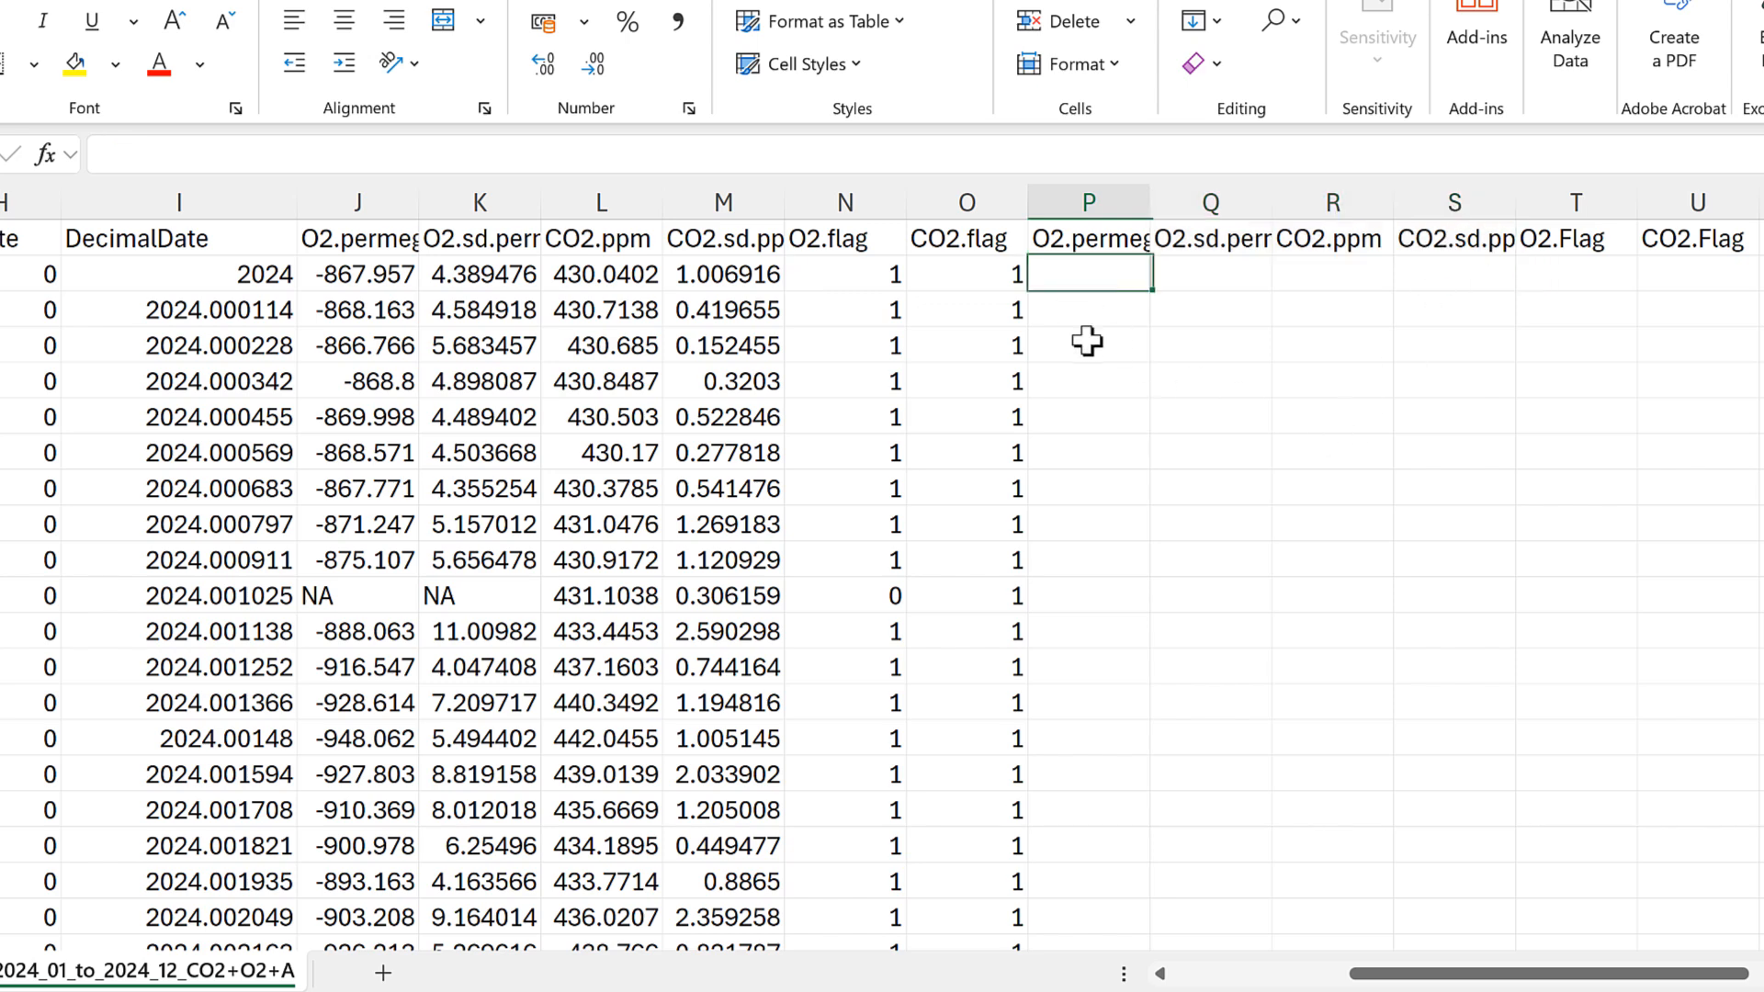
pyautogui.click(388, 283)
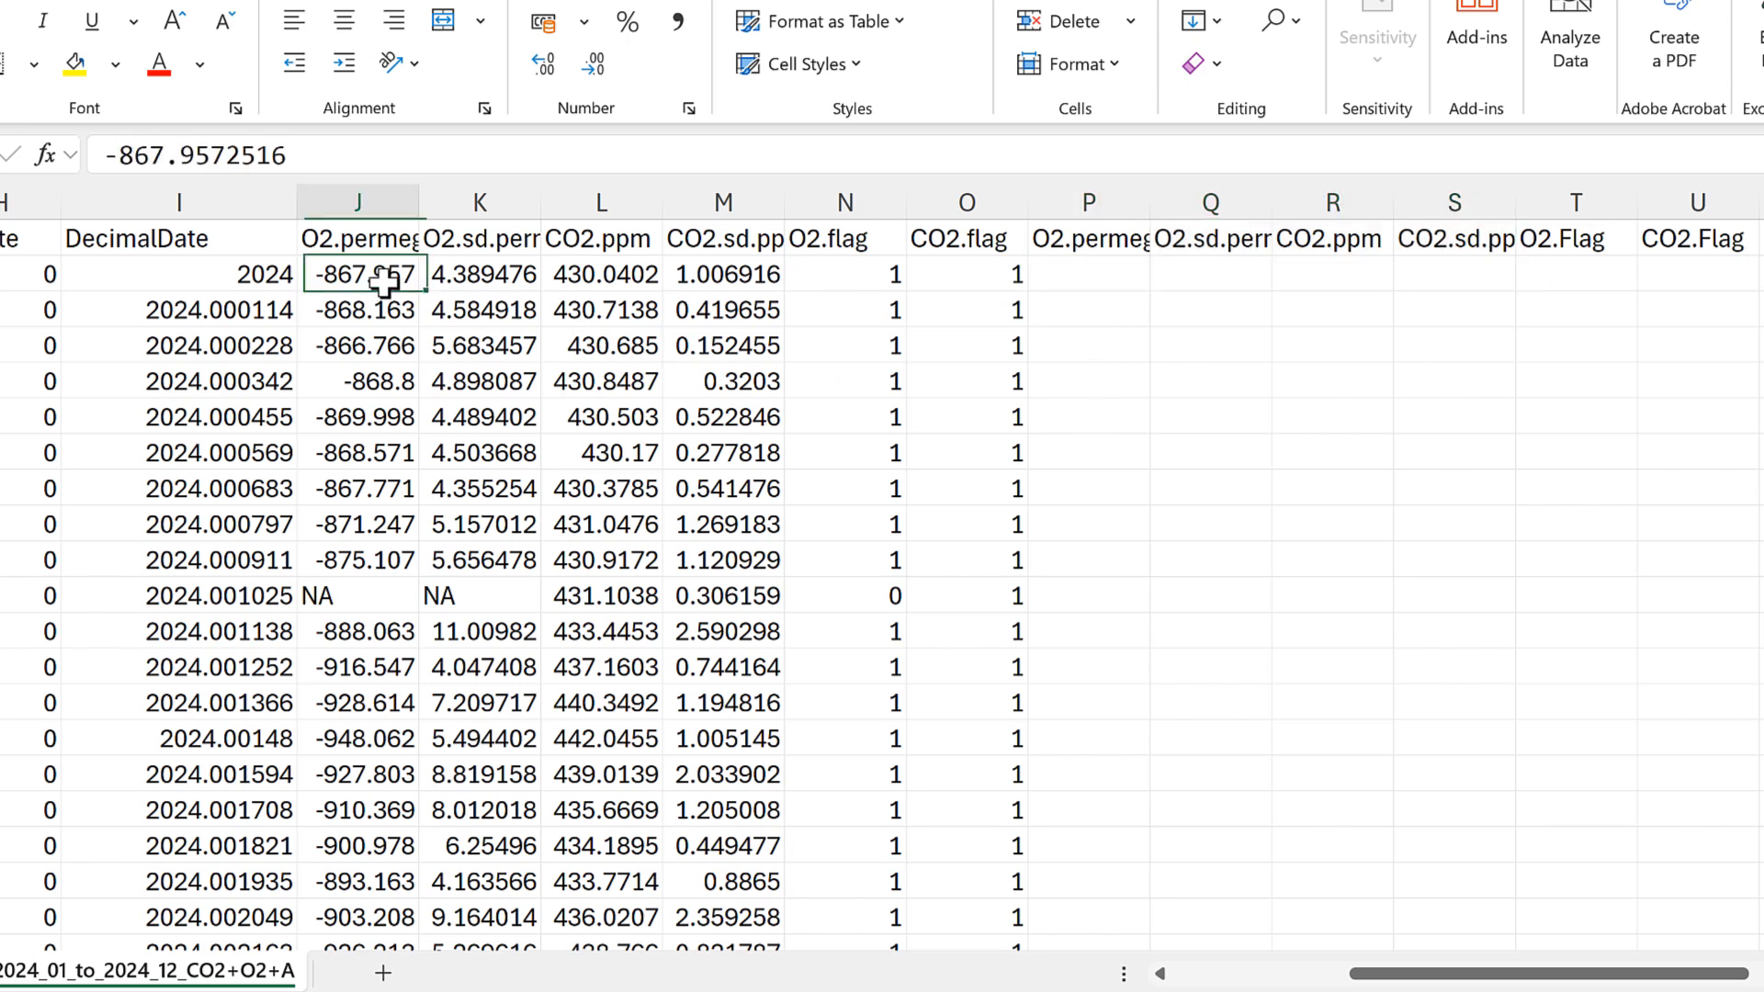
pyautogui.click(371, 347)
pyautogui.click(374, 415)
pyautogui.click(378, 488)
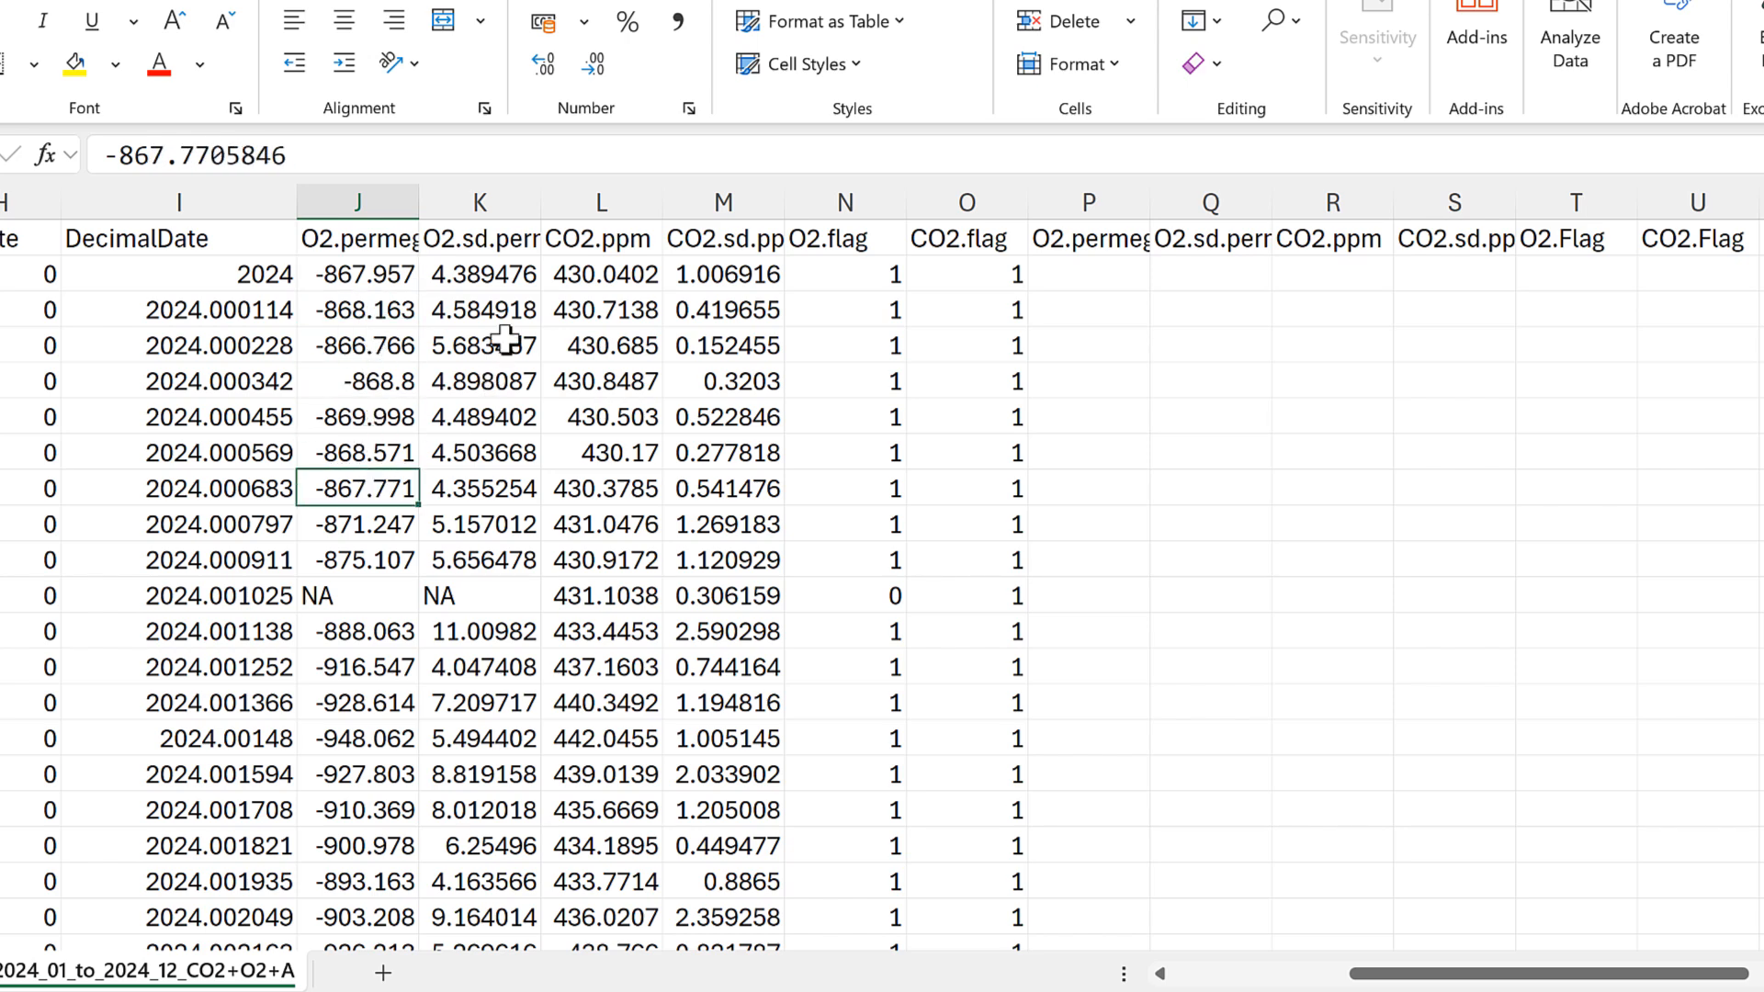
pyautogui.click(505, 346)
pyautogui.click(496, 419)
pyautogui.click(491, 485)
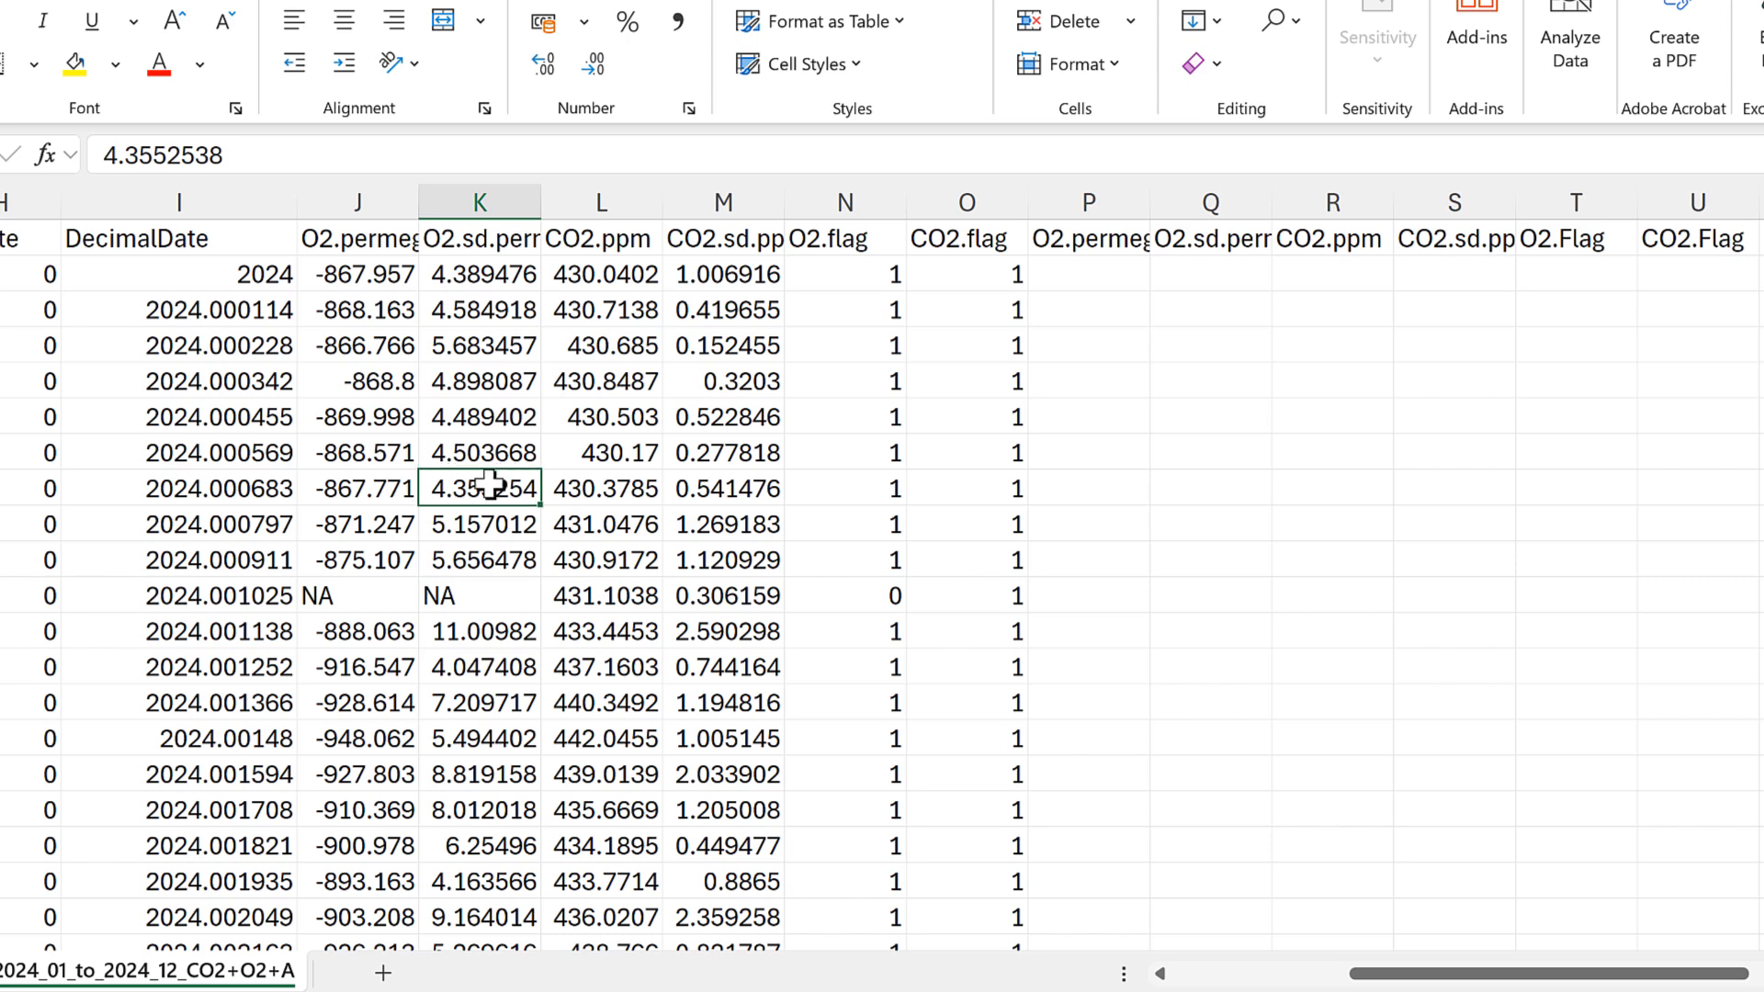
# Step: Switch to the PARIS WP6 template workbook and examine the decimal places used in its O2 and CO2 value columns J to M
pyautogui.click(606, 991)
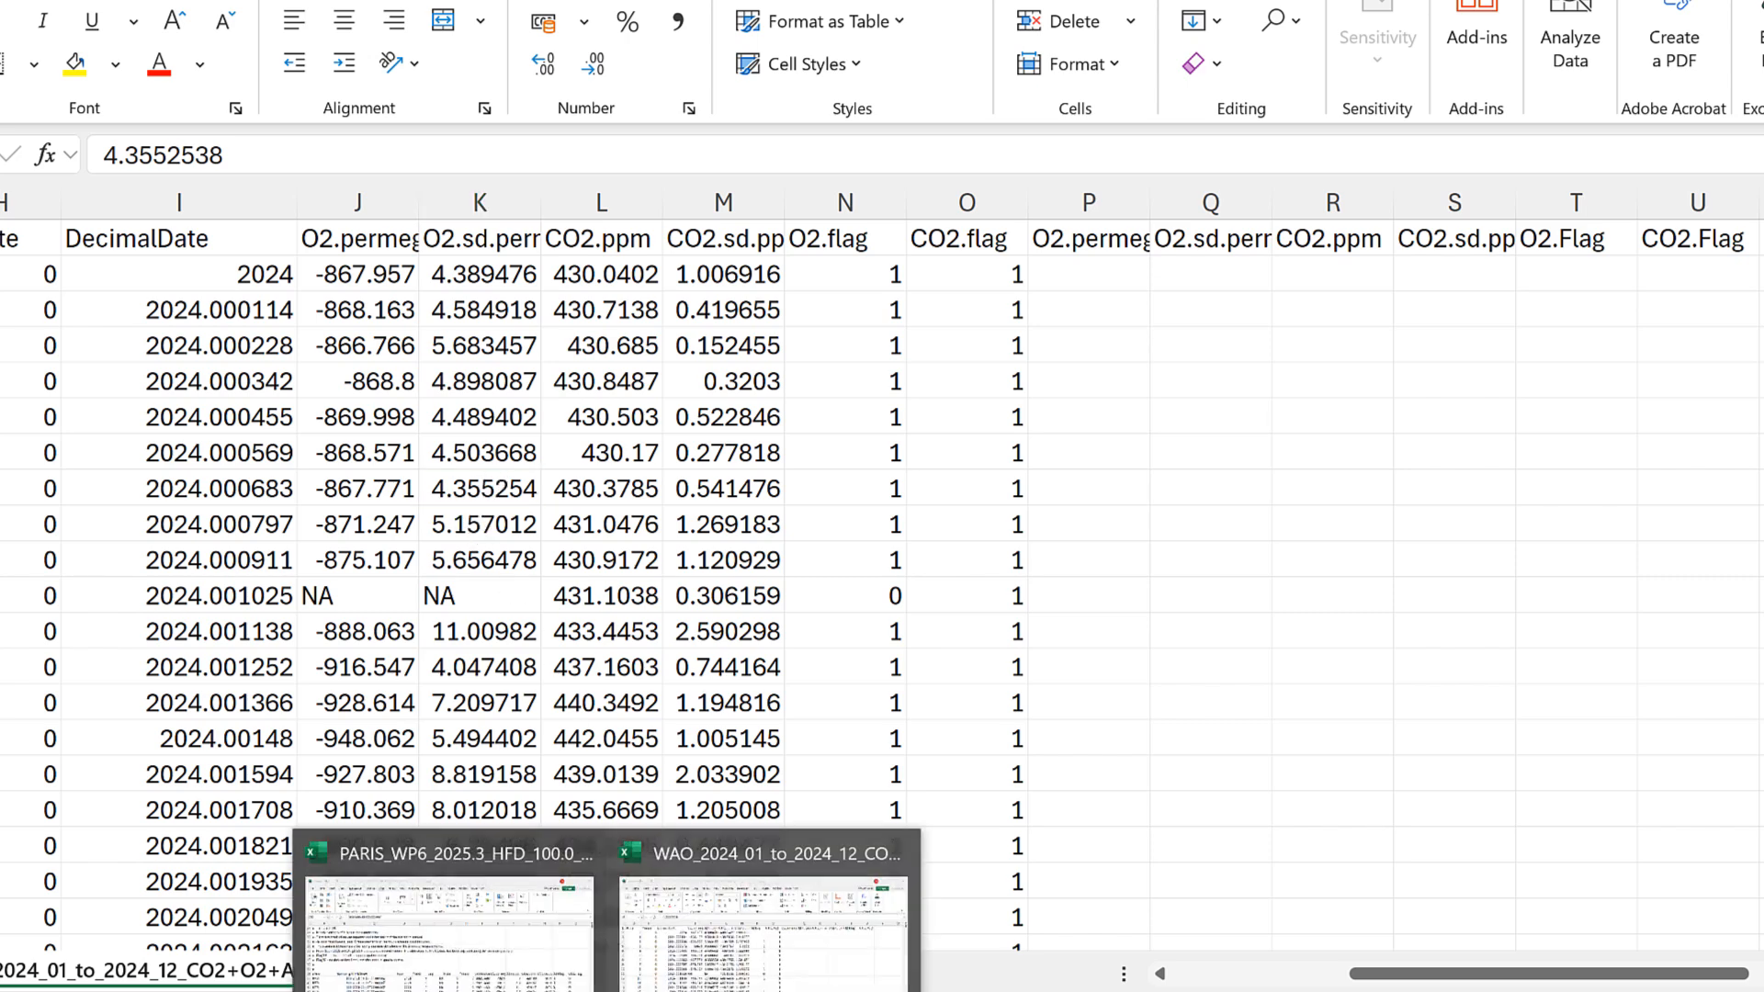
pyautogui.click(457, 984)
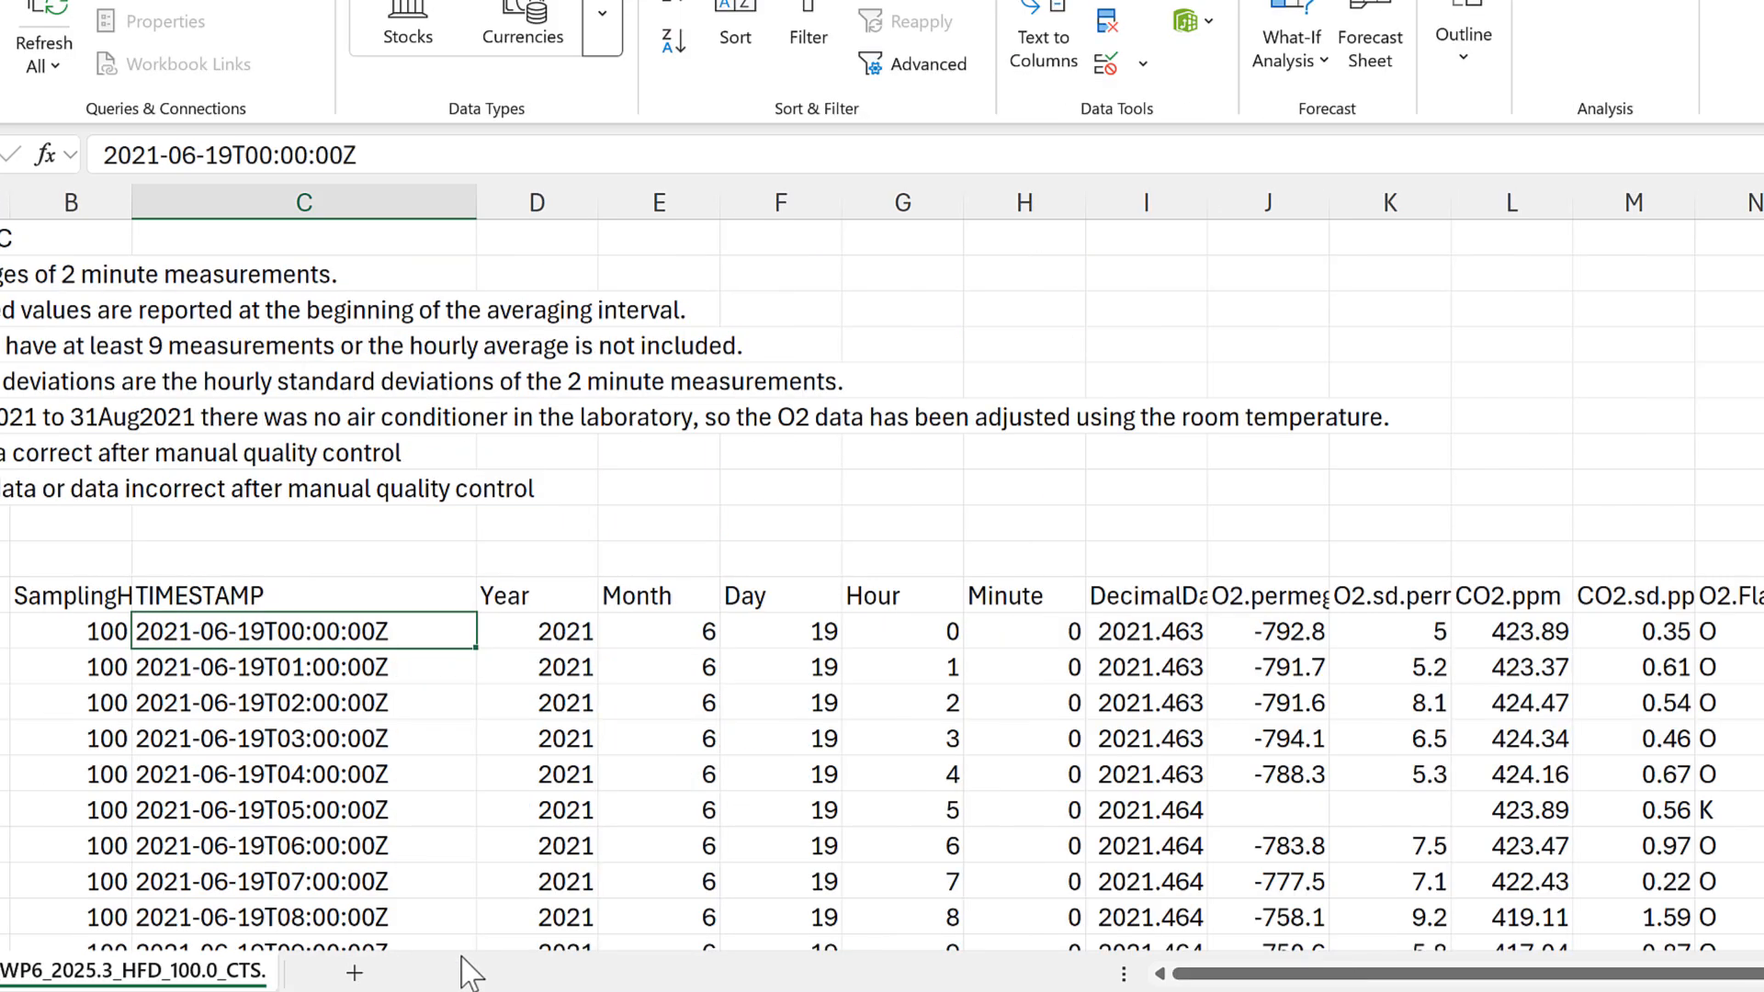
pyautogui.click(1261, 632)
pyautogui.scroll(-1, 1267, 636)
pyautogui.click(1268, 598)
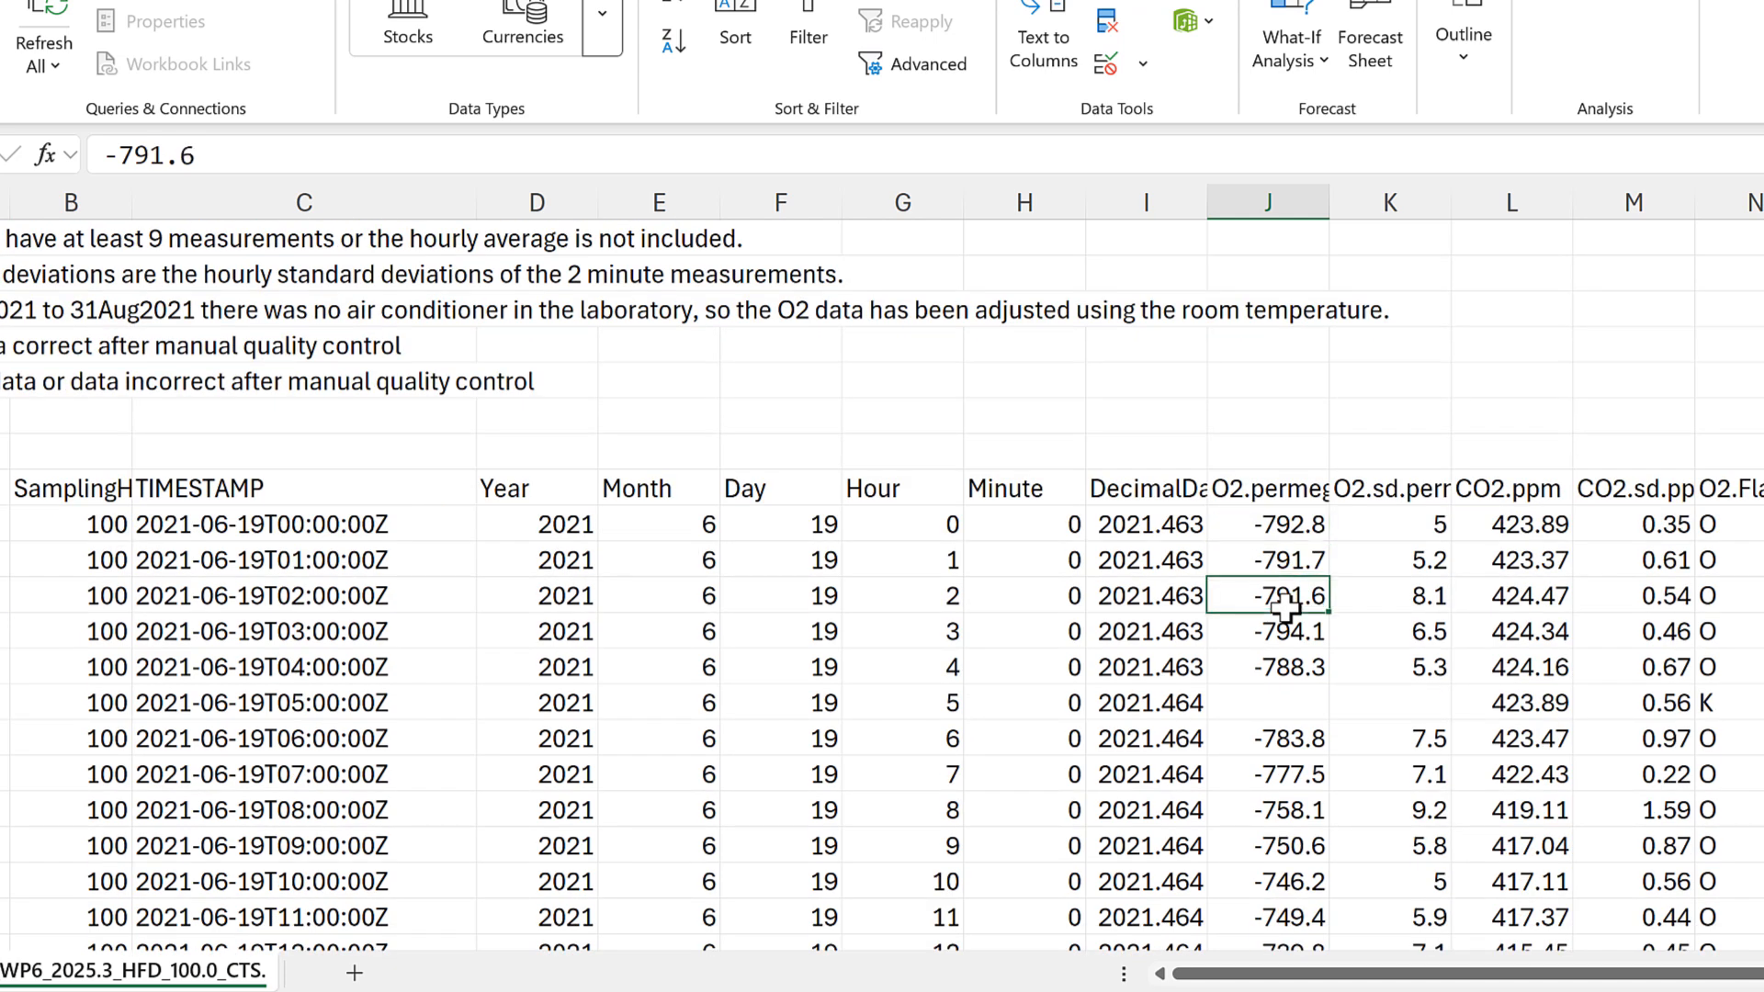
pyautogui.click(1377, 601)
pyautogui.click(1295, 808)
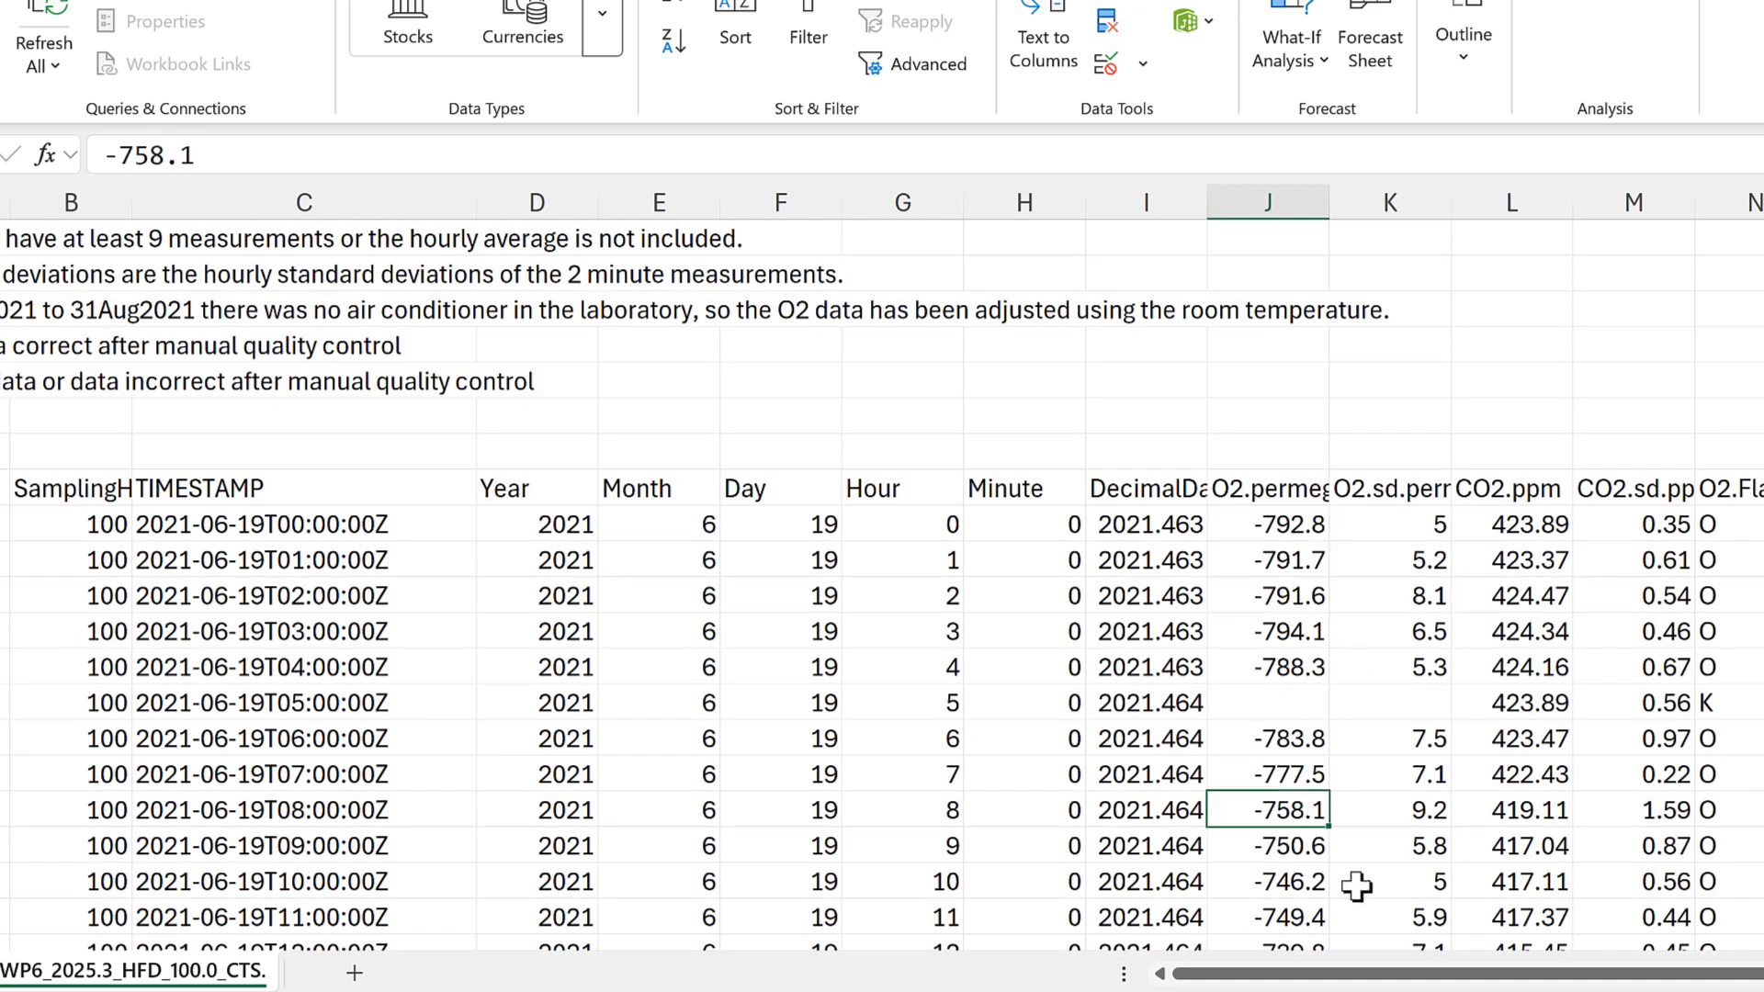
pyautogui.click(1548, 563)
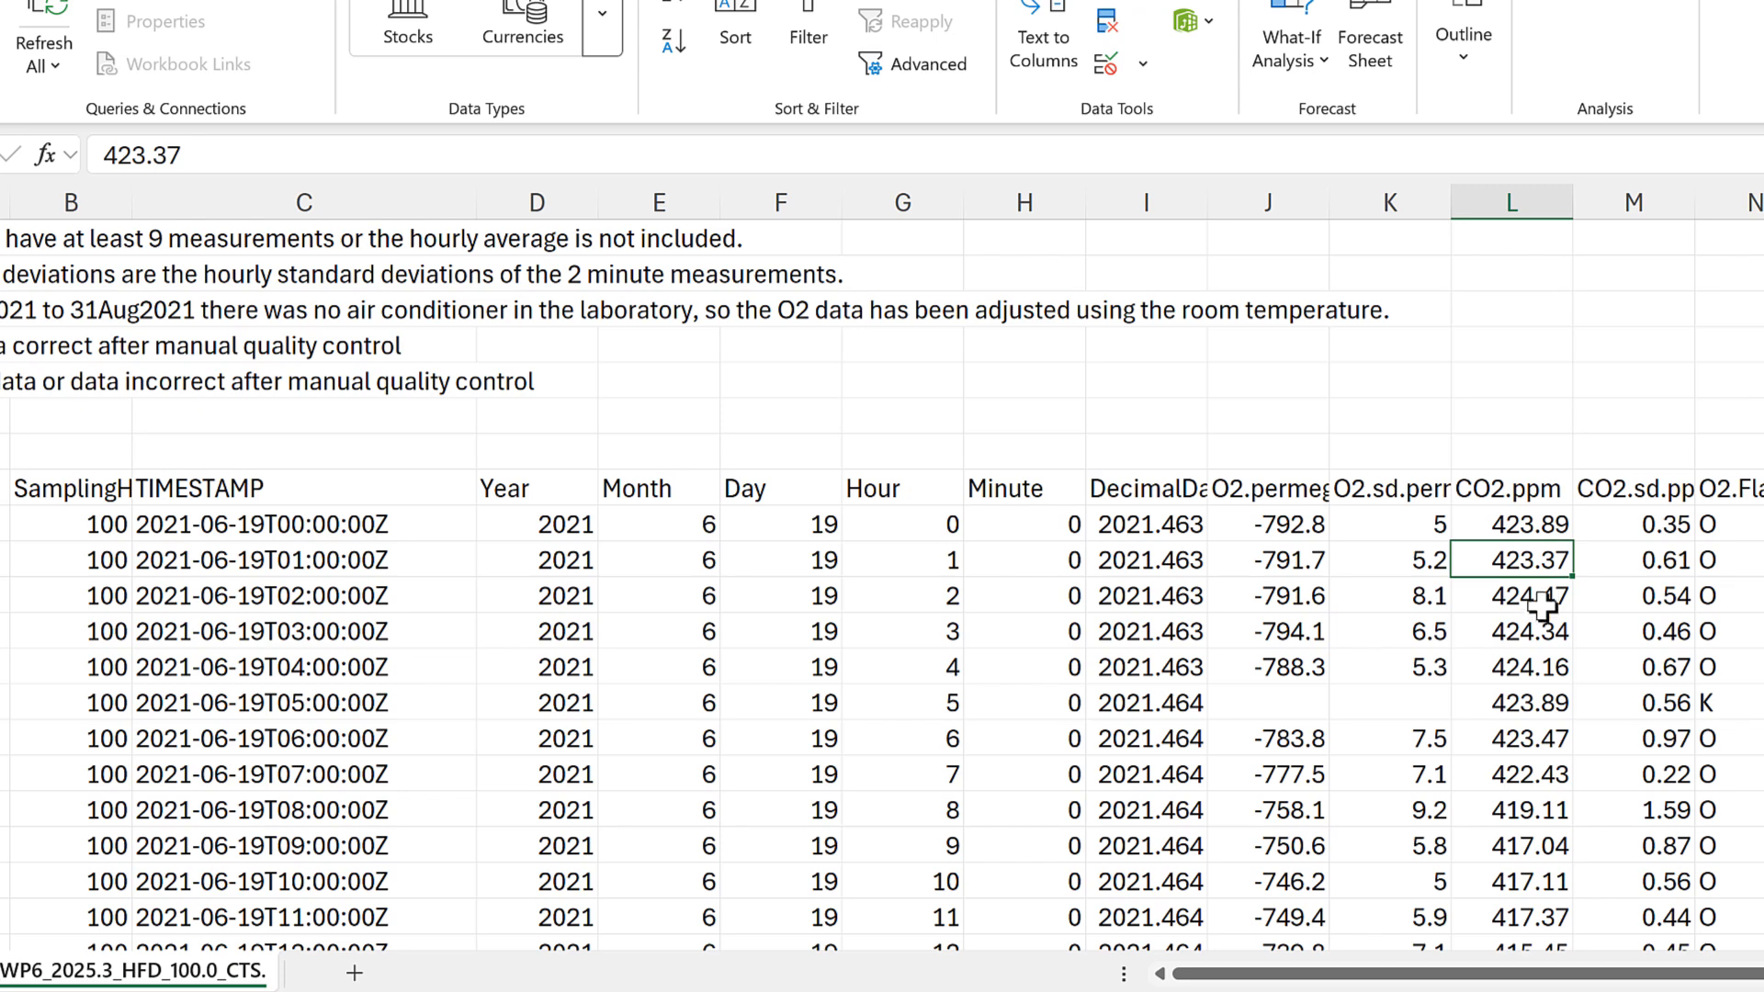
pyautogui.click(1541, 602)
pyautogui.click(1543, 634)
pyautogui.click(1644, 599)
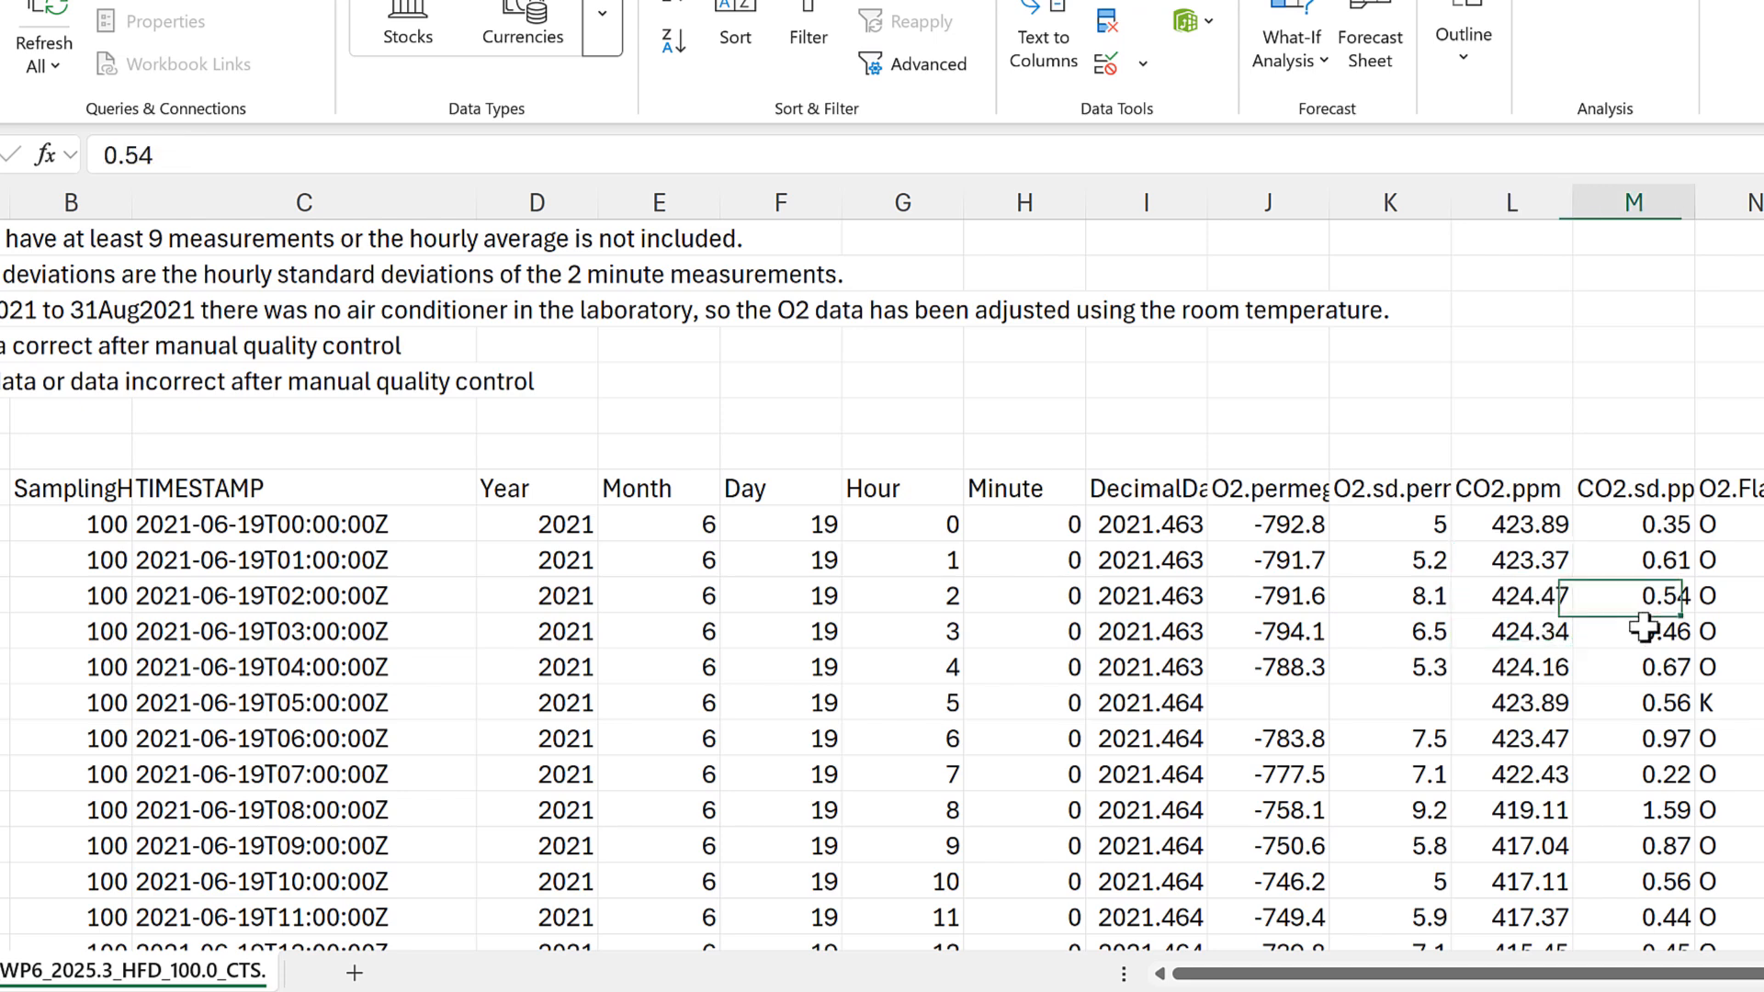
pyautogui.click(1644, 639)
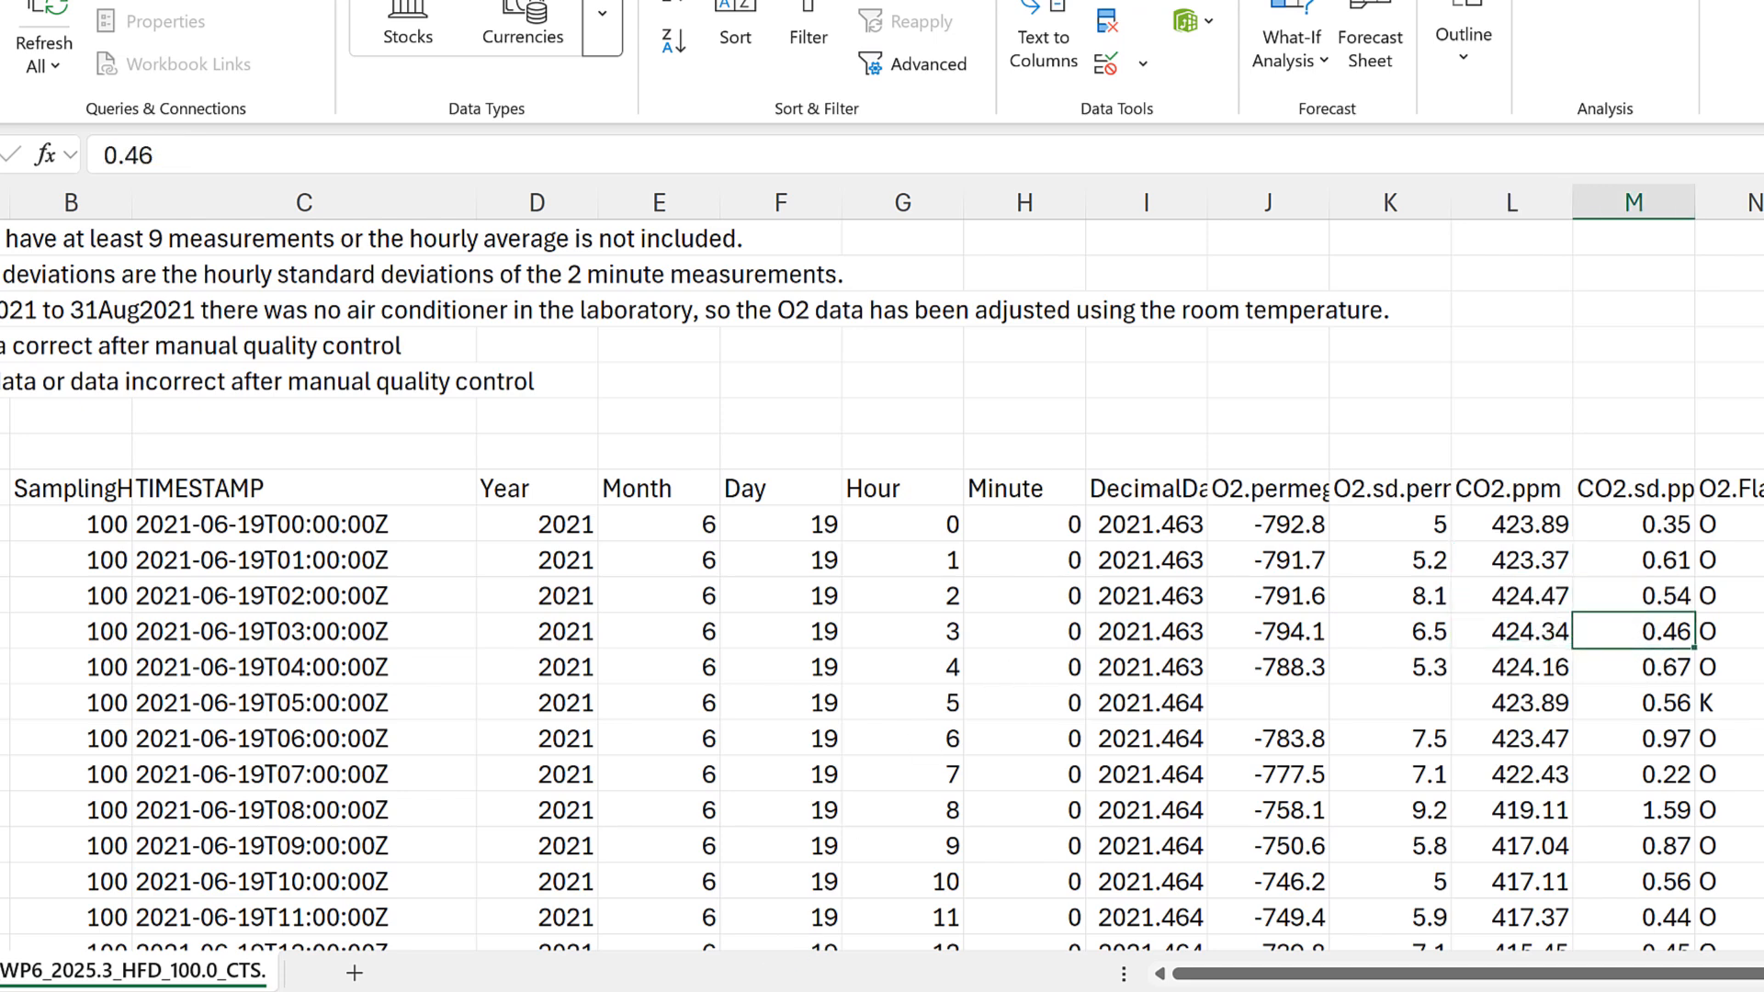
# Step: Back in the WAO workbook, enter =ROUND(J2,1) in P2 and fill it down through all the data rows
pyautogui.click(730, 965)
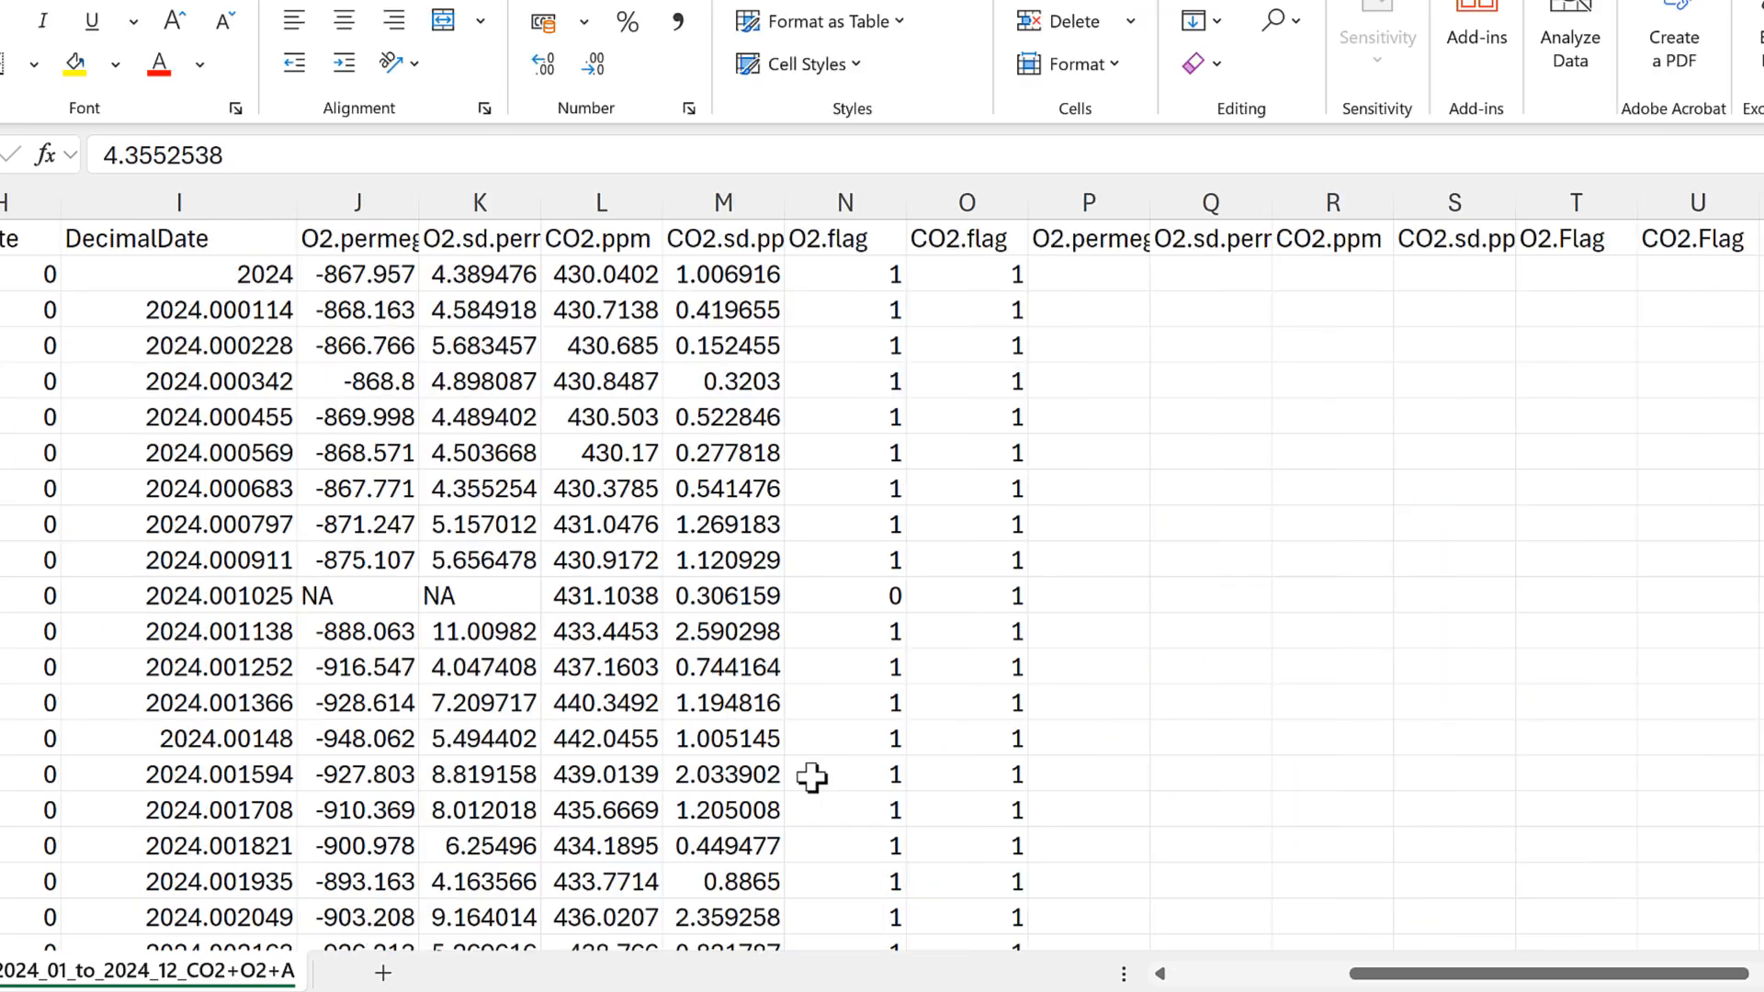
pyautogui.click(1072, 274)
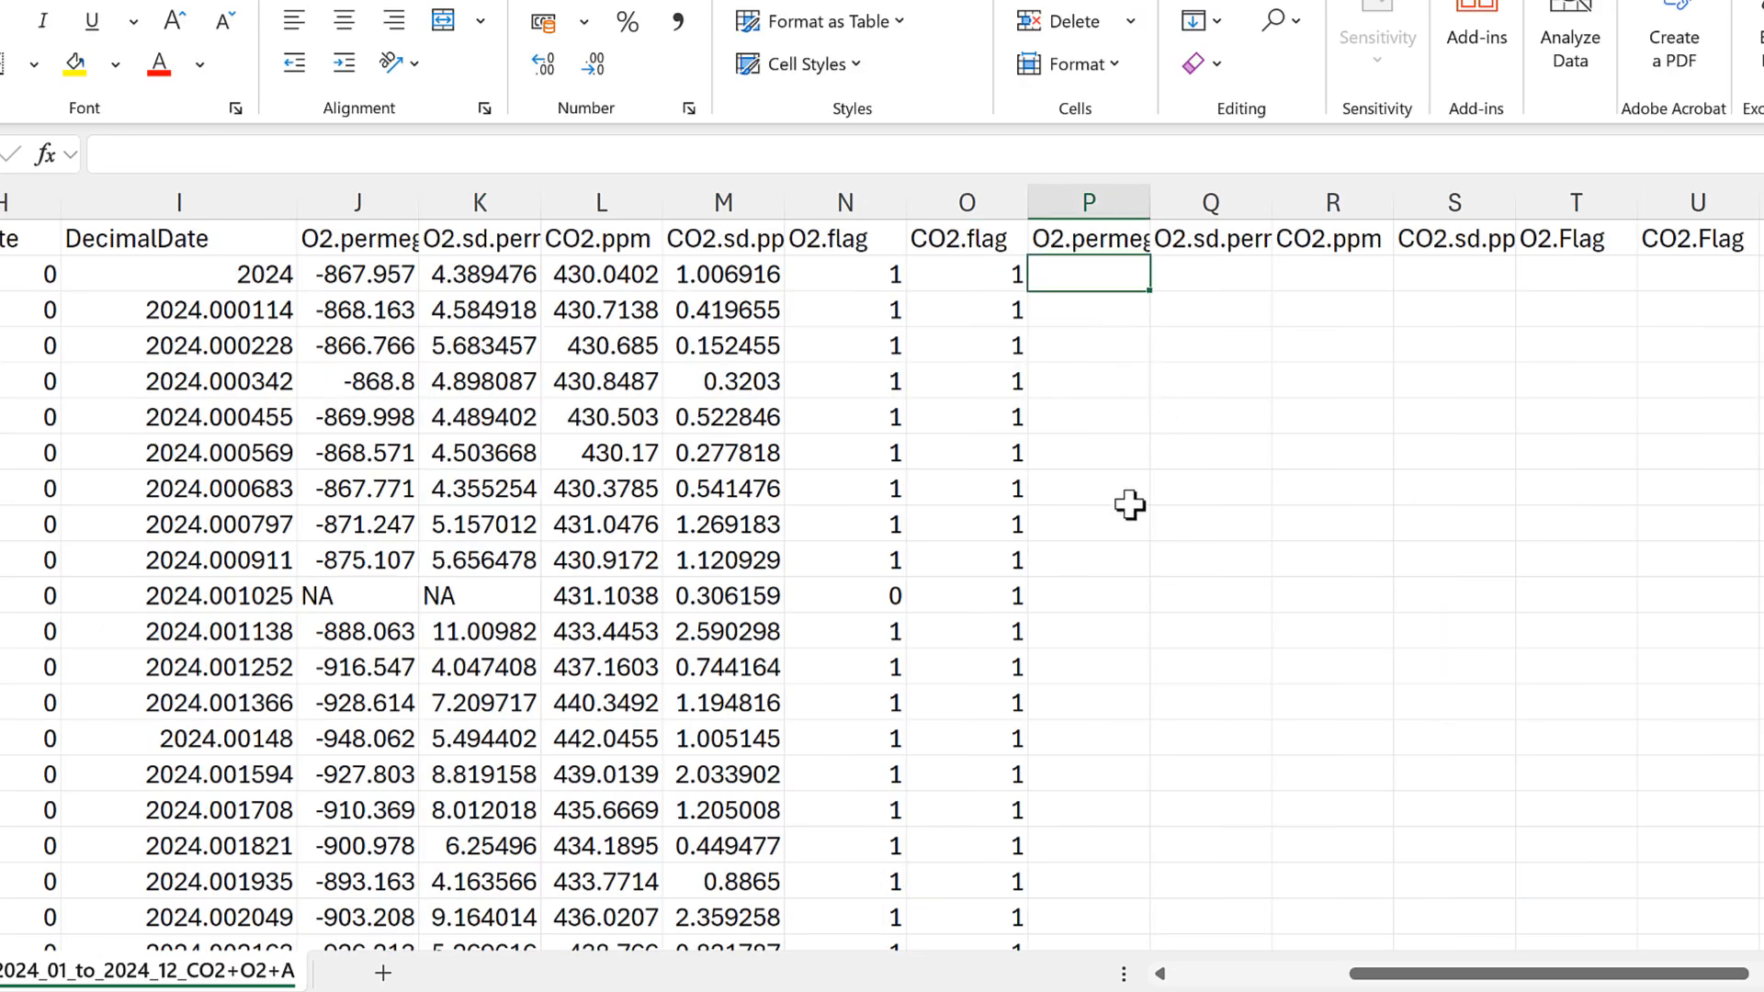
pyautogui.write('=round')
pyautogui.press('Tab')
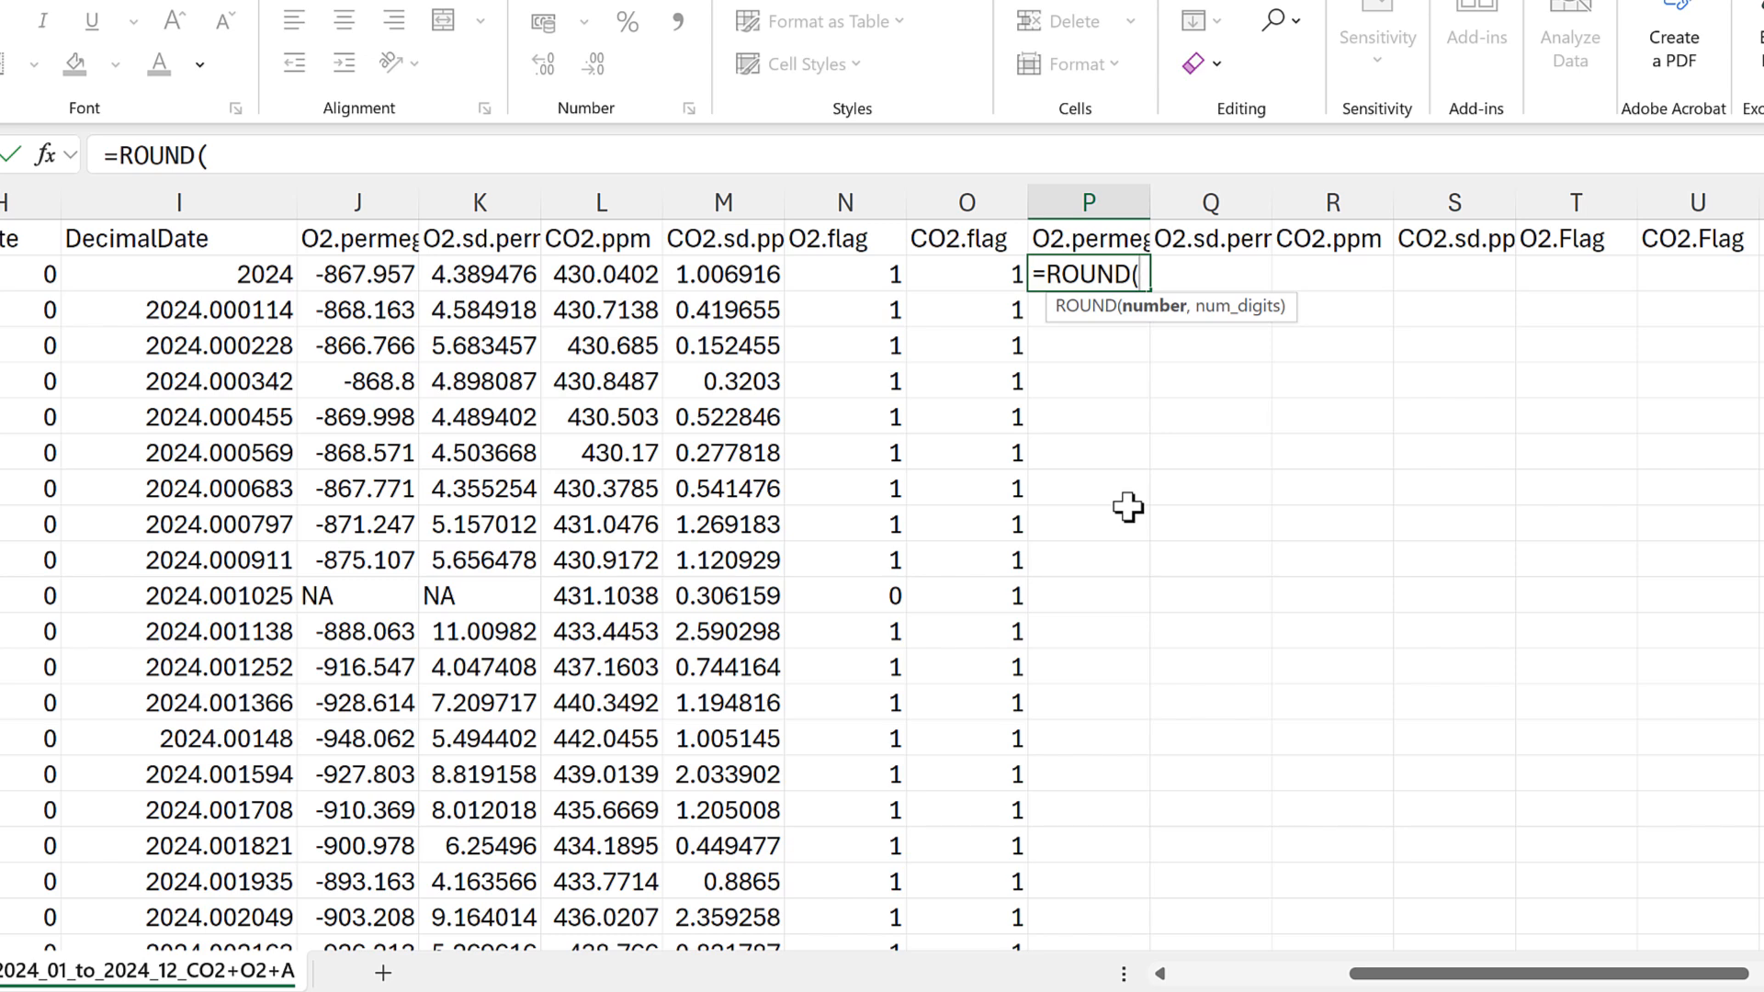
pyautogui.click(366, 274)
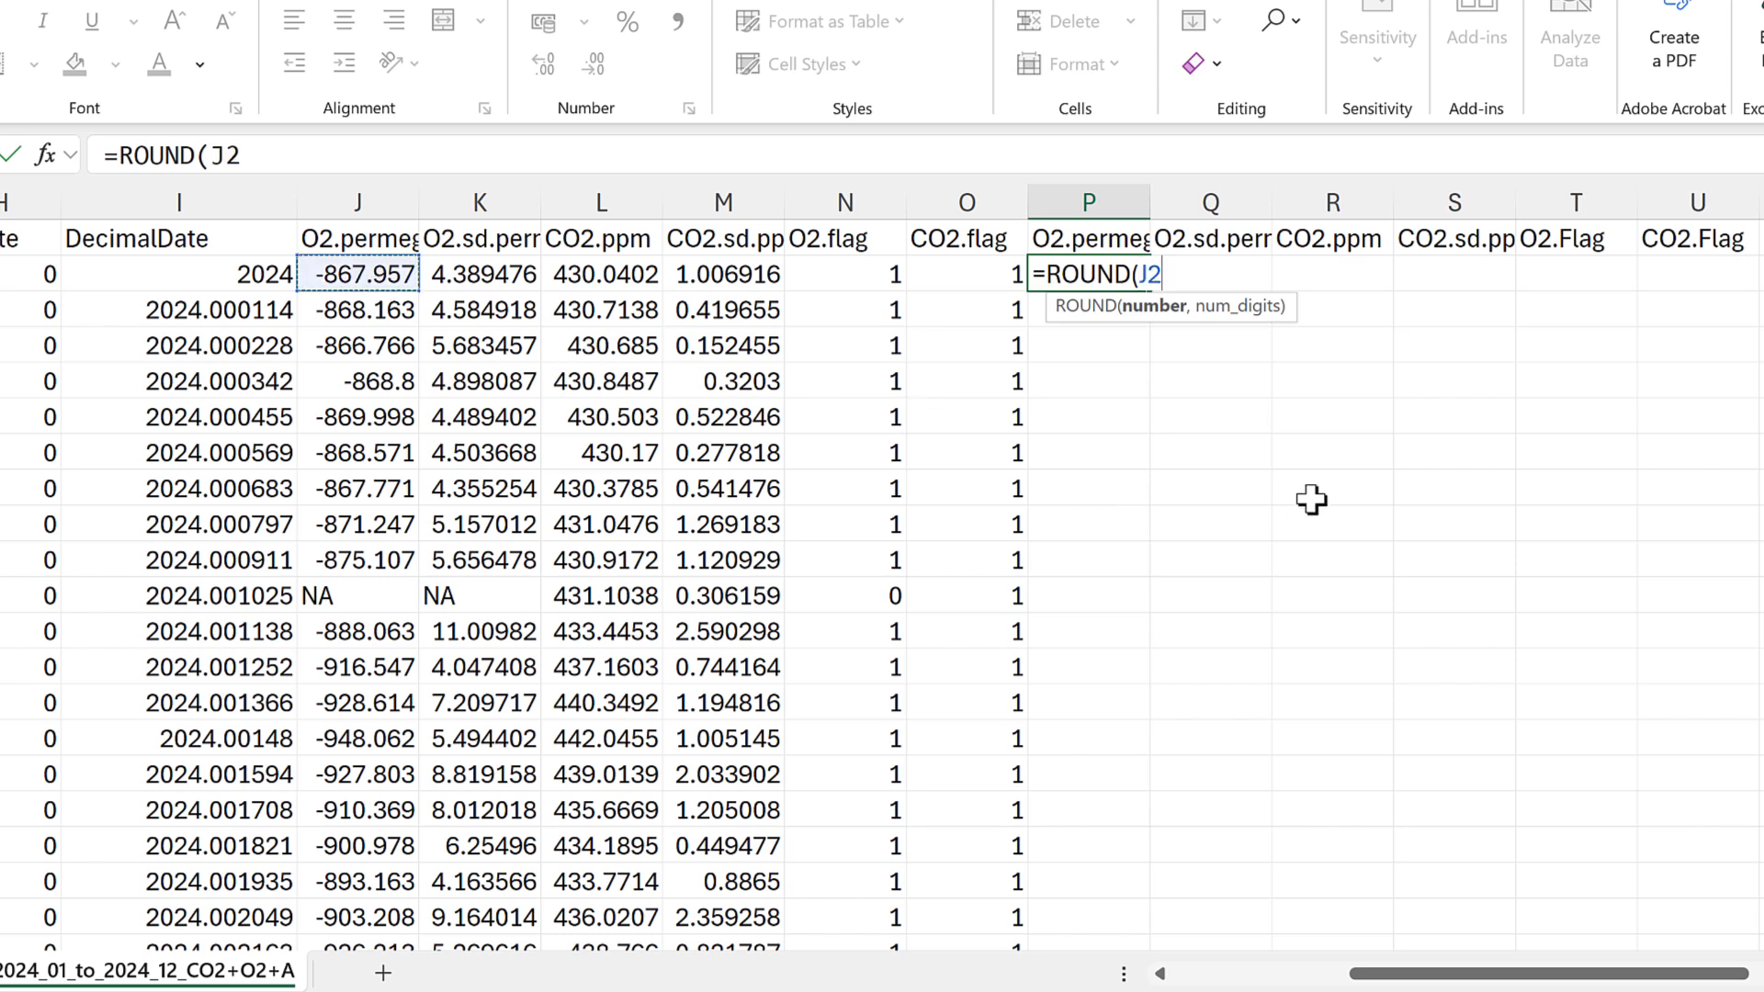
pyautogui.write(',1')
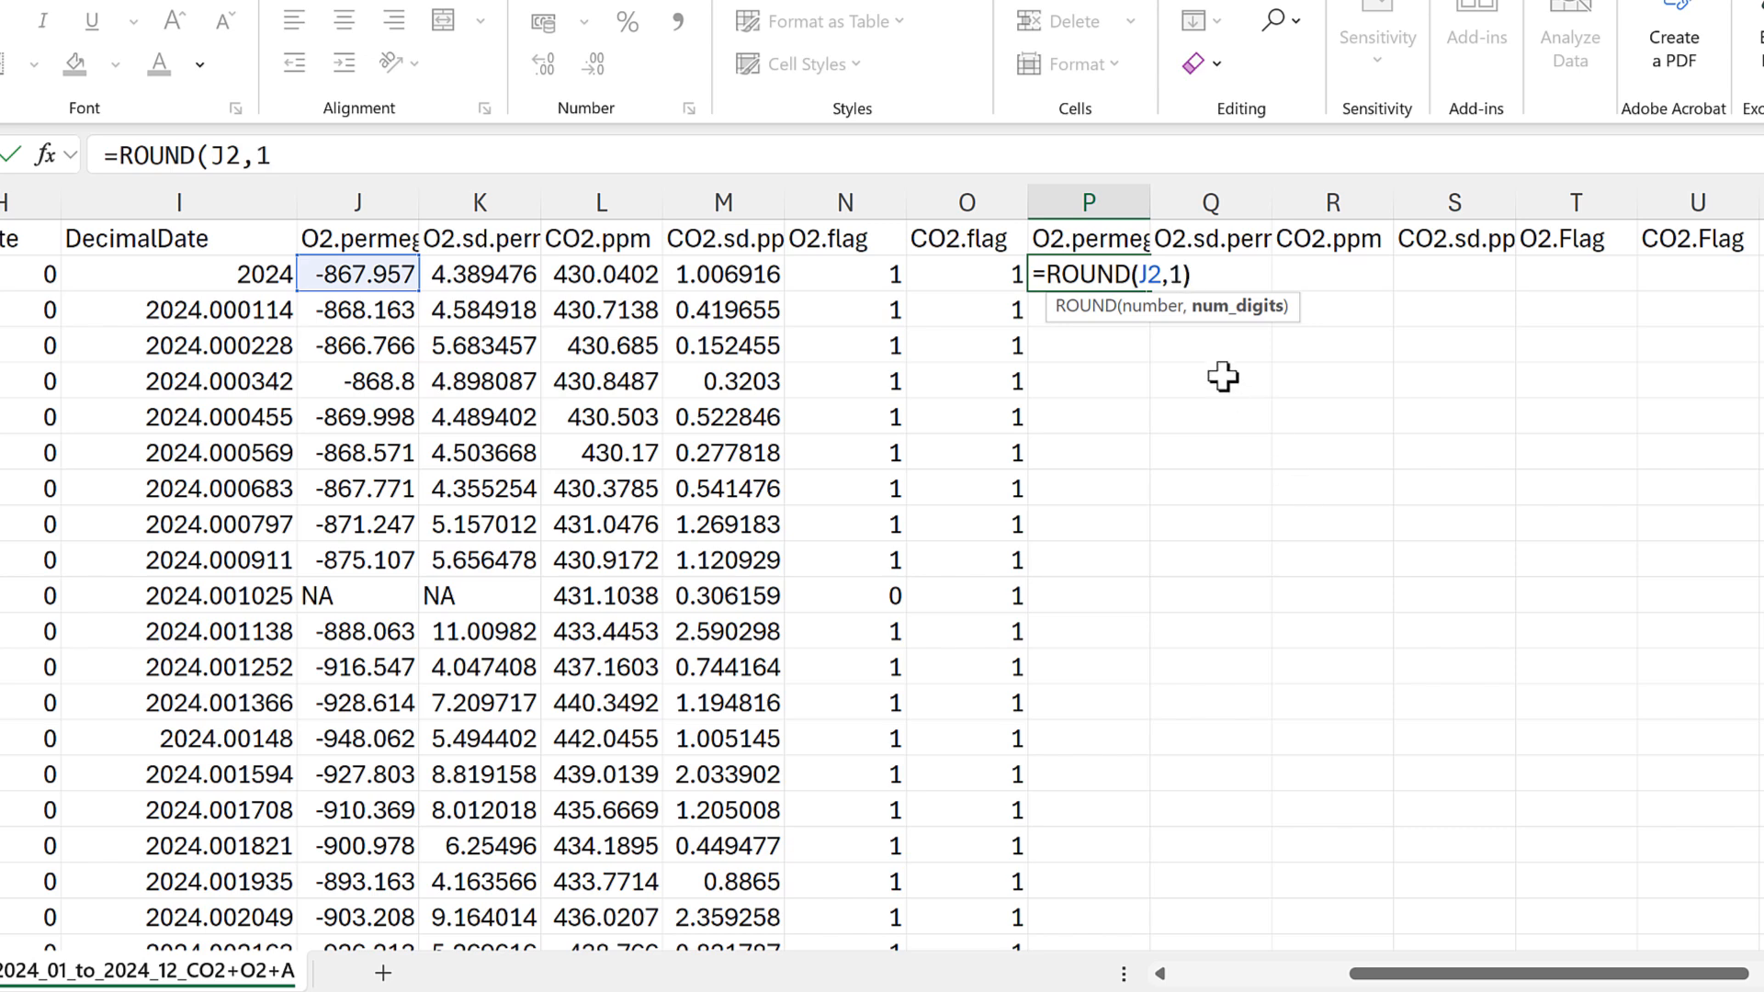
pyautogui.hotkey('ctrl', 'Return')
pyautogui.doubleClick(1156, 296)
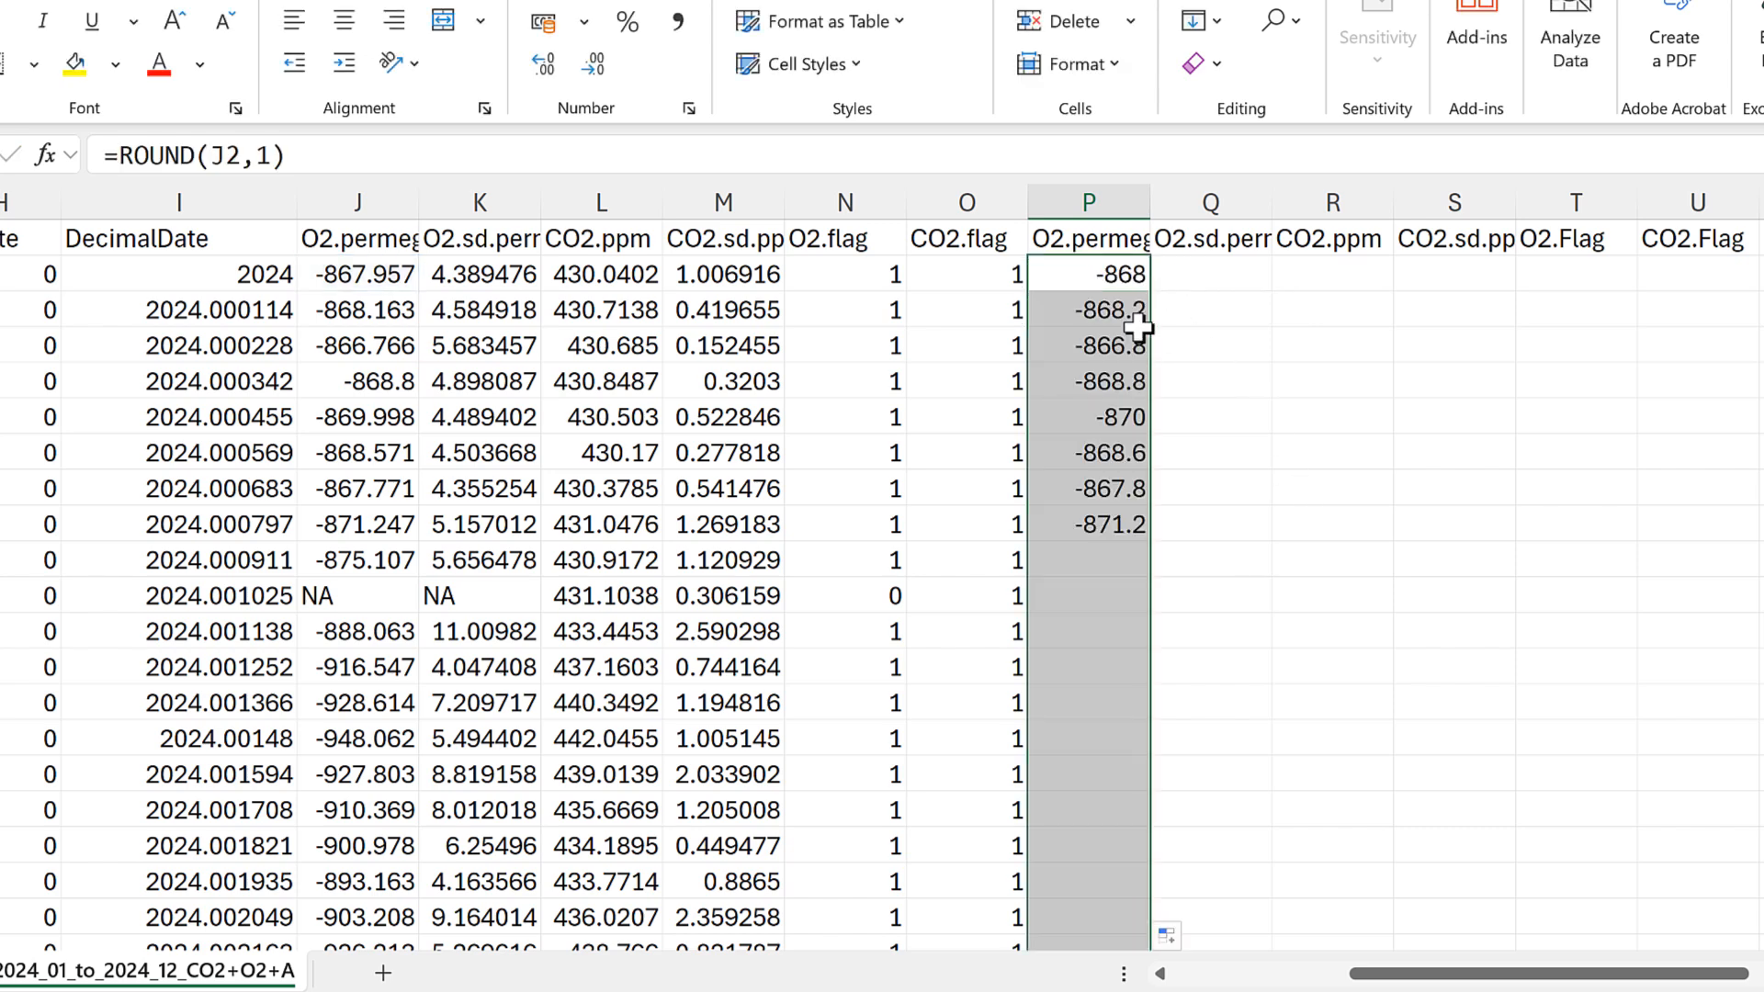
# Step: Inspect the error in P11 and compare it with the NA source entries in J11:K11
pyautogui.click(1132, 381)
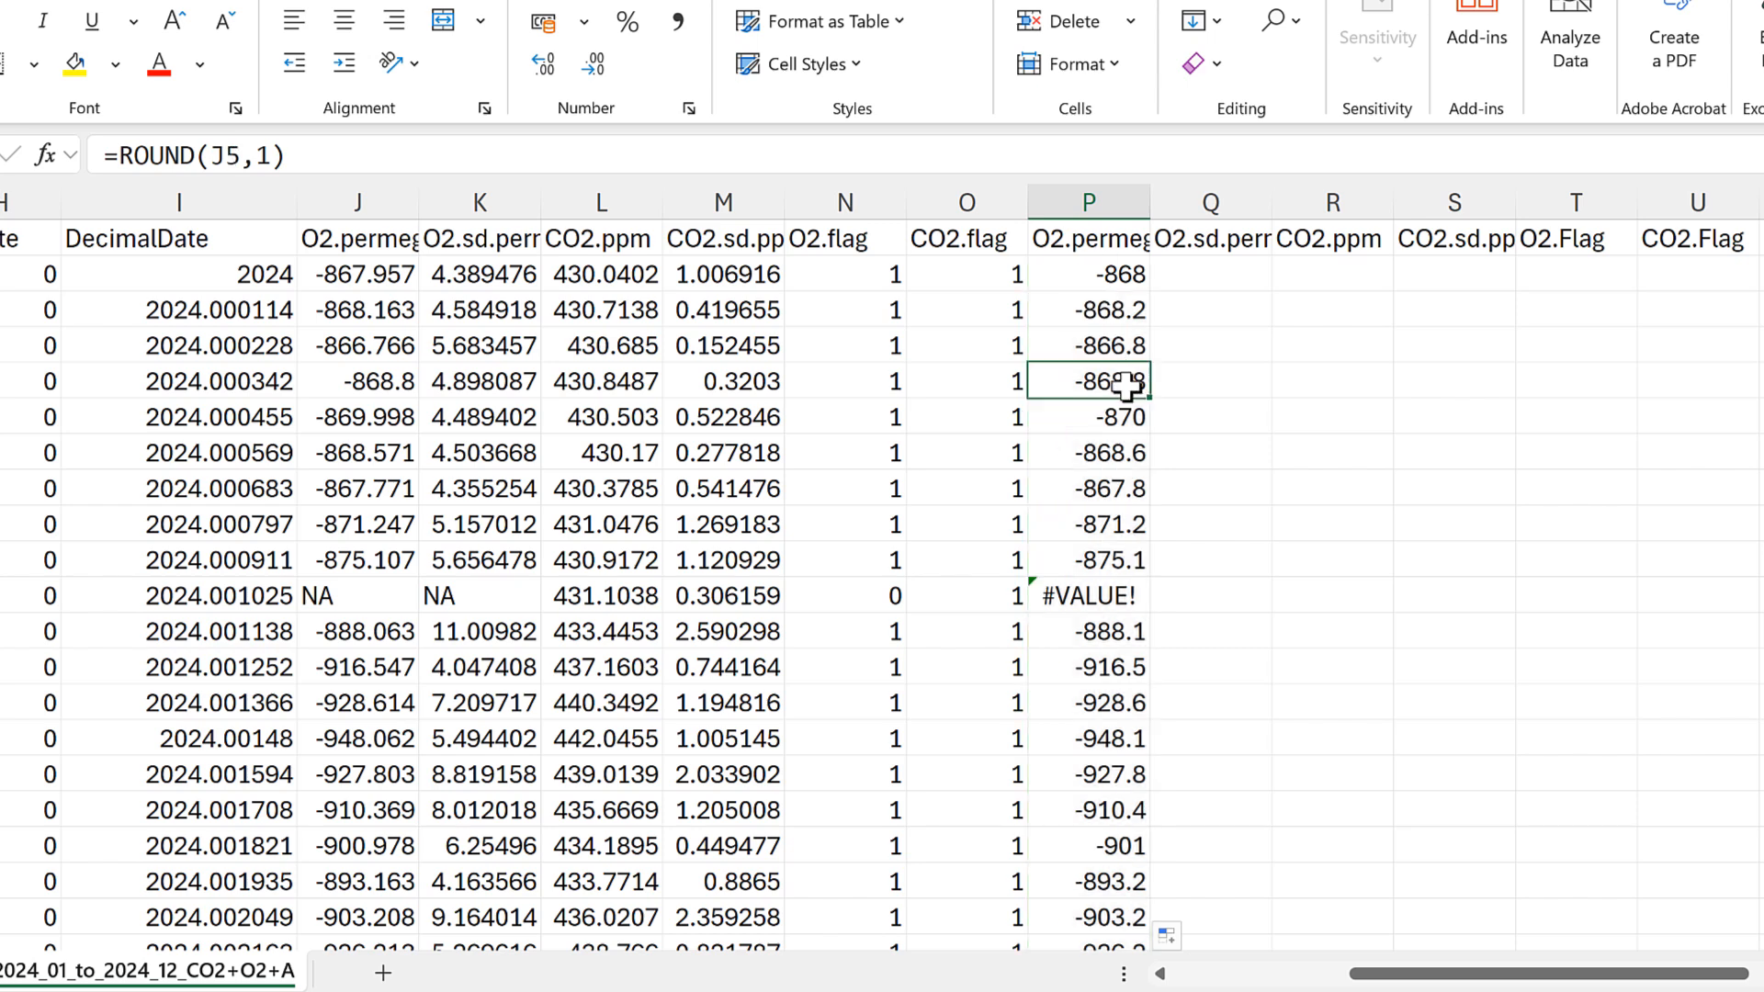
pyautogui.click(1095, 606)
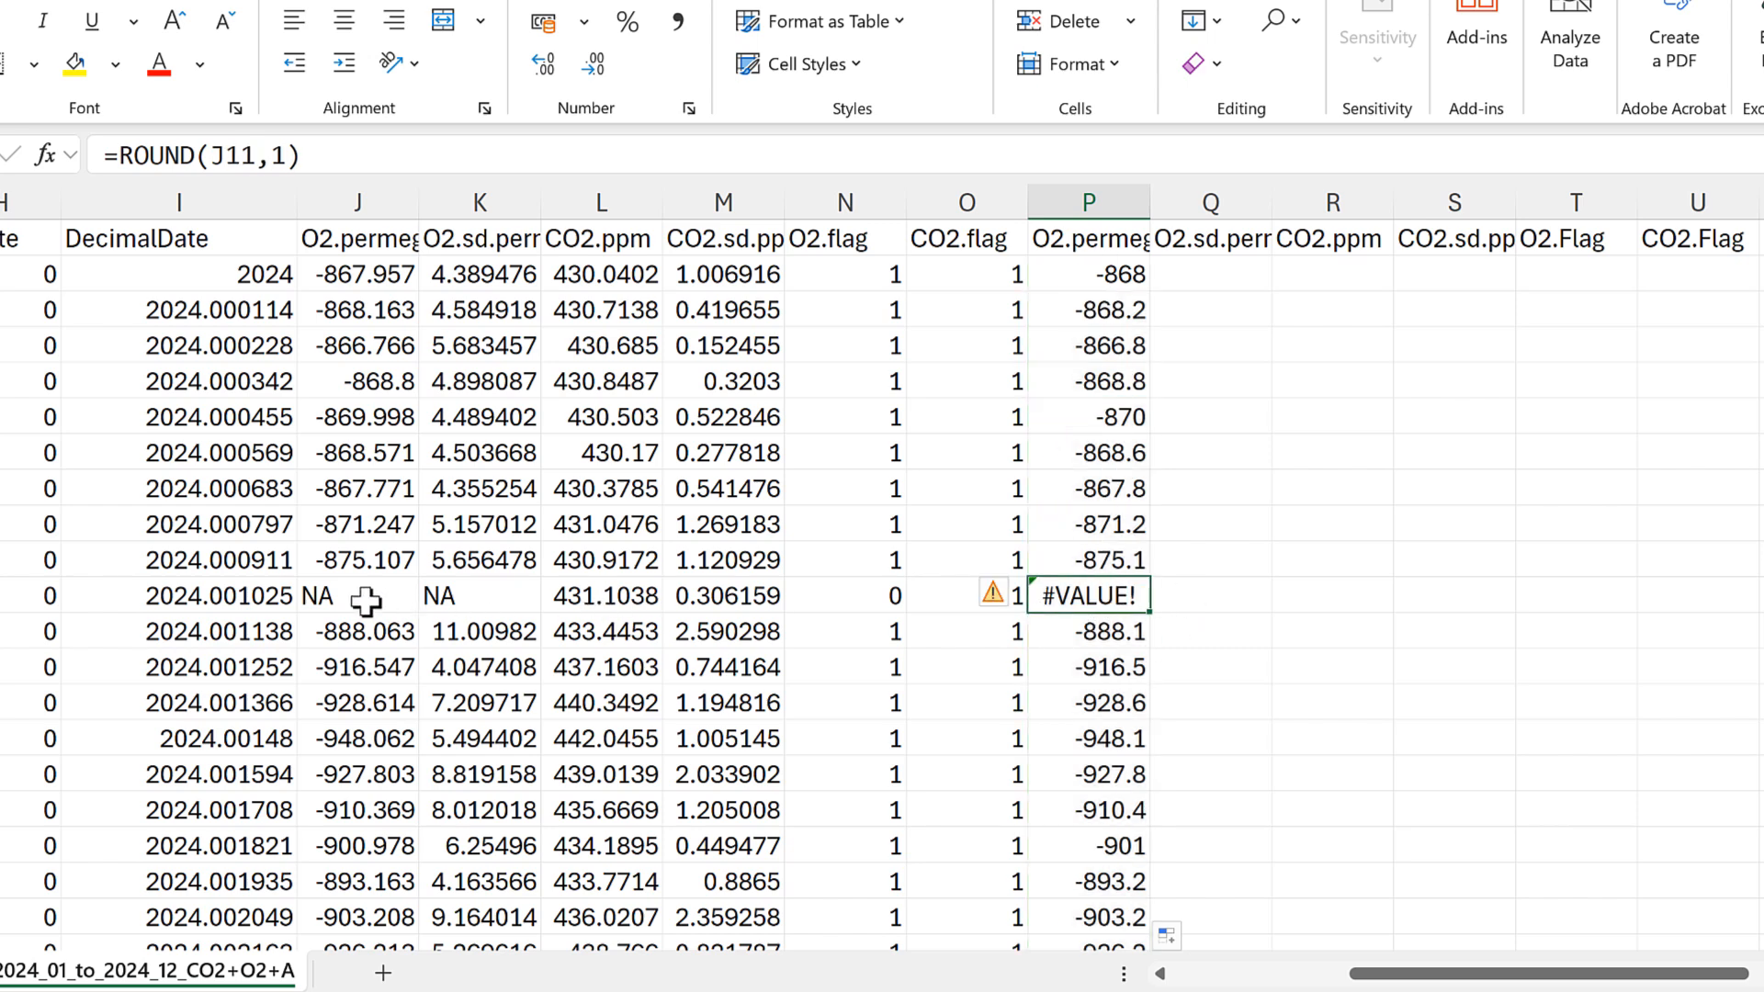
pyautogui.moveTo(365, 602); pyautogui.dragTo(471, 599)
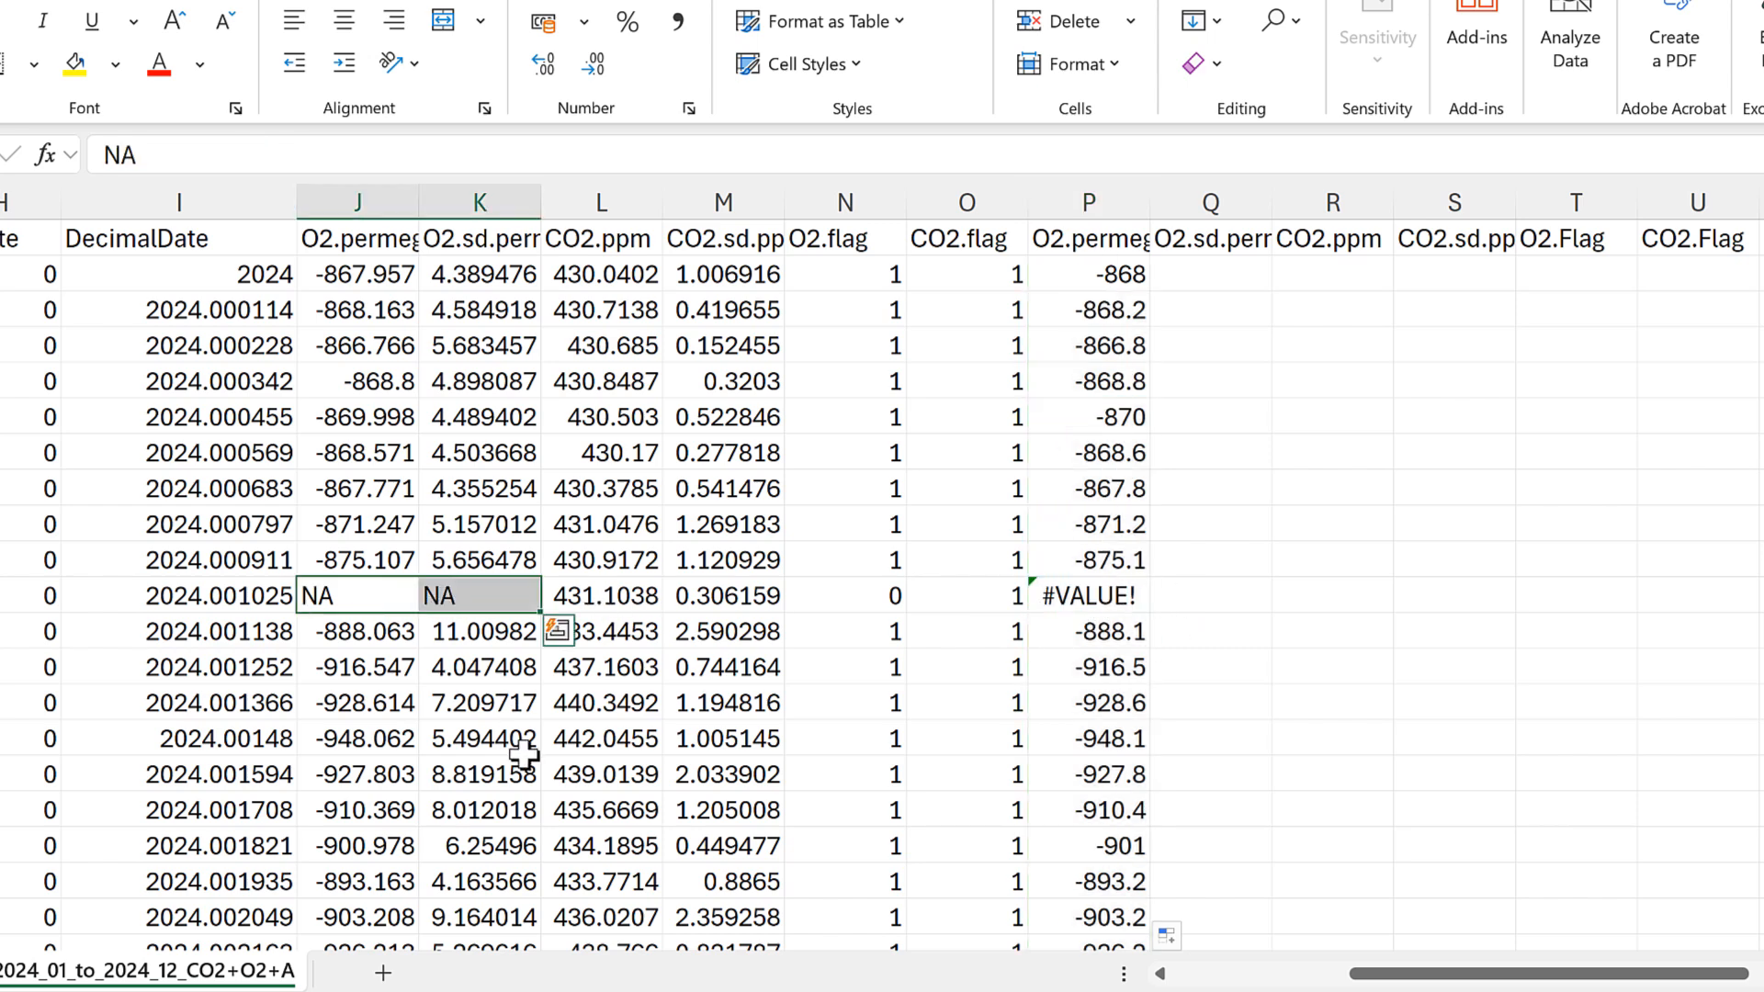
pyautogui.click(1065, 605)
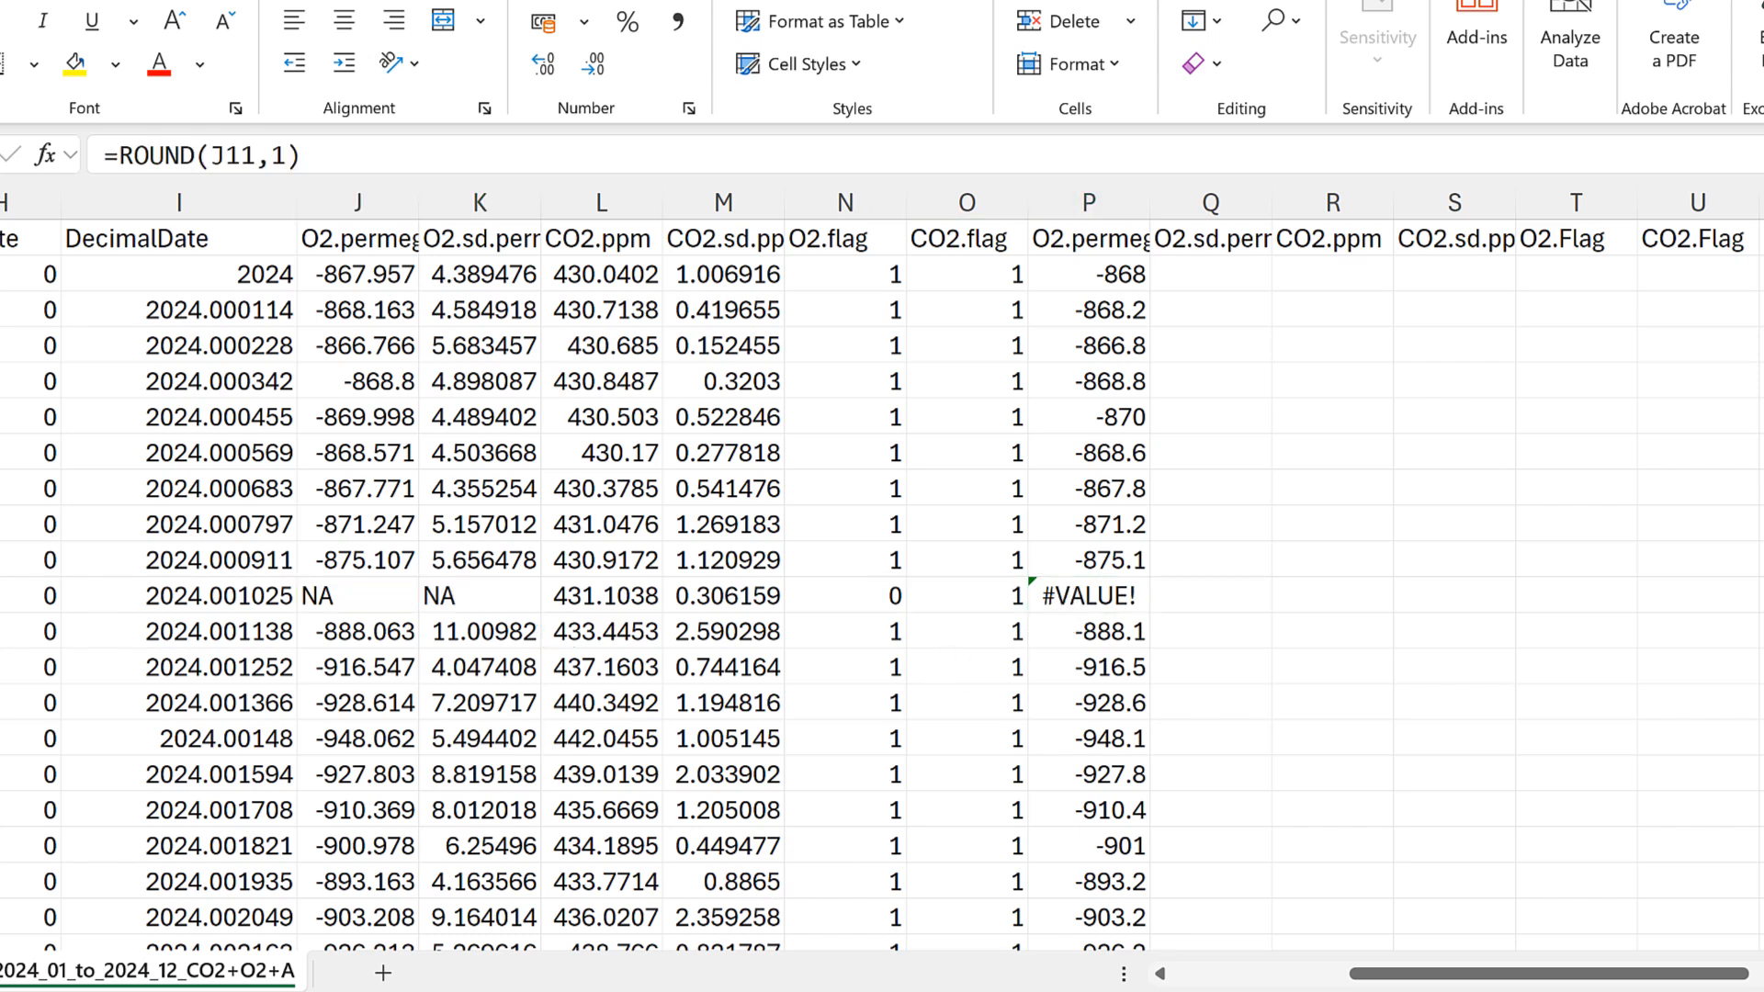
# Step: Check how the PARIS template represents missing O2 values, then return to the NA entries in J11:K11 of the WAO workbook
pyautogui.click(446, 964)
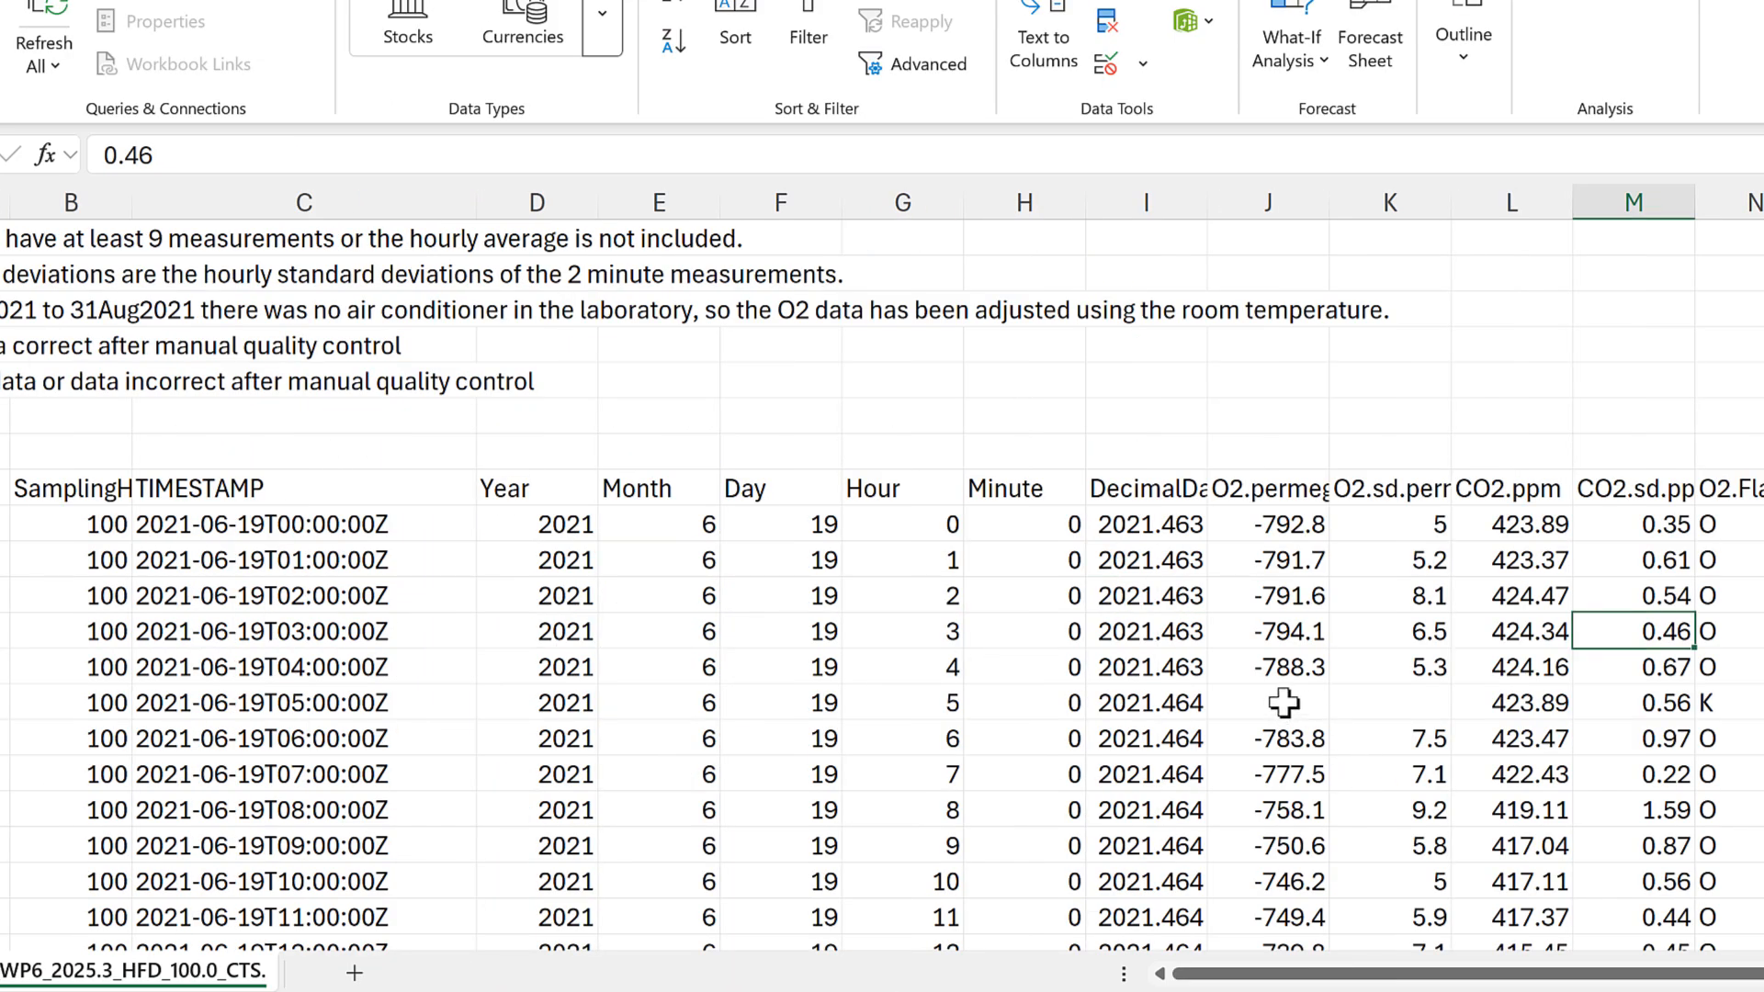
pyautogui.moveTo(1283, 703); pyautogui.dragTo(1366, 702)
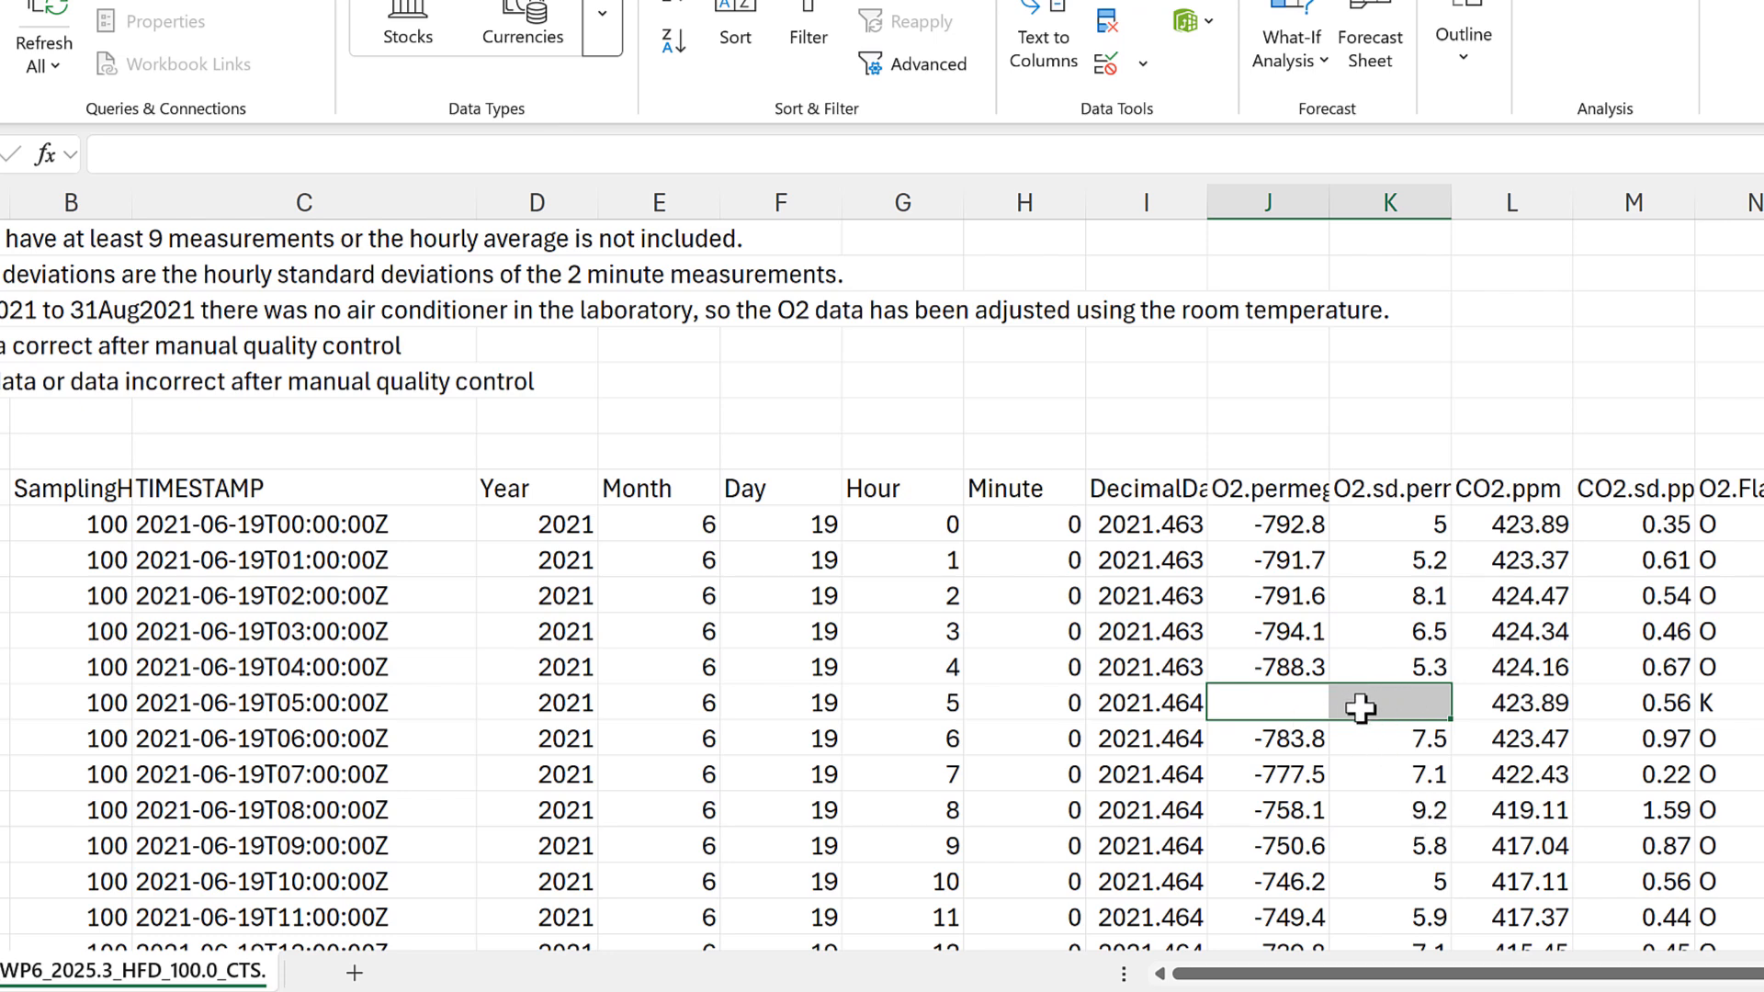
pyautogui.click(1315, 777)
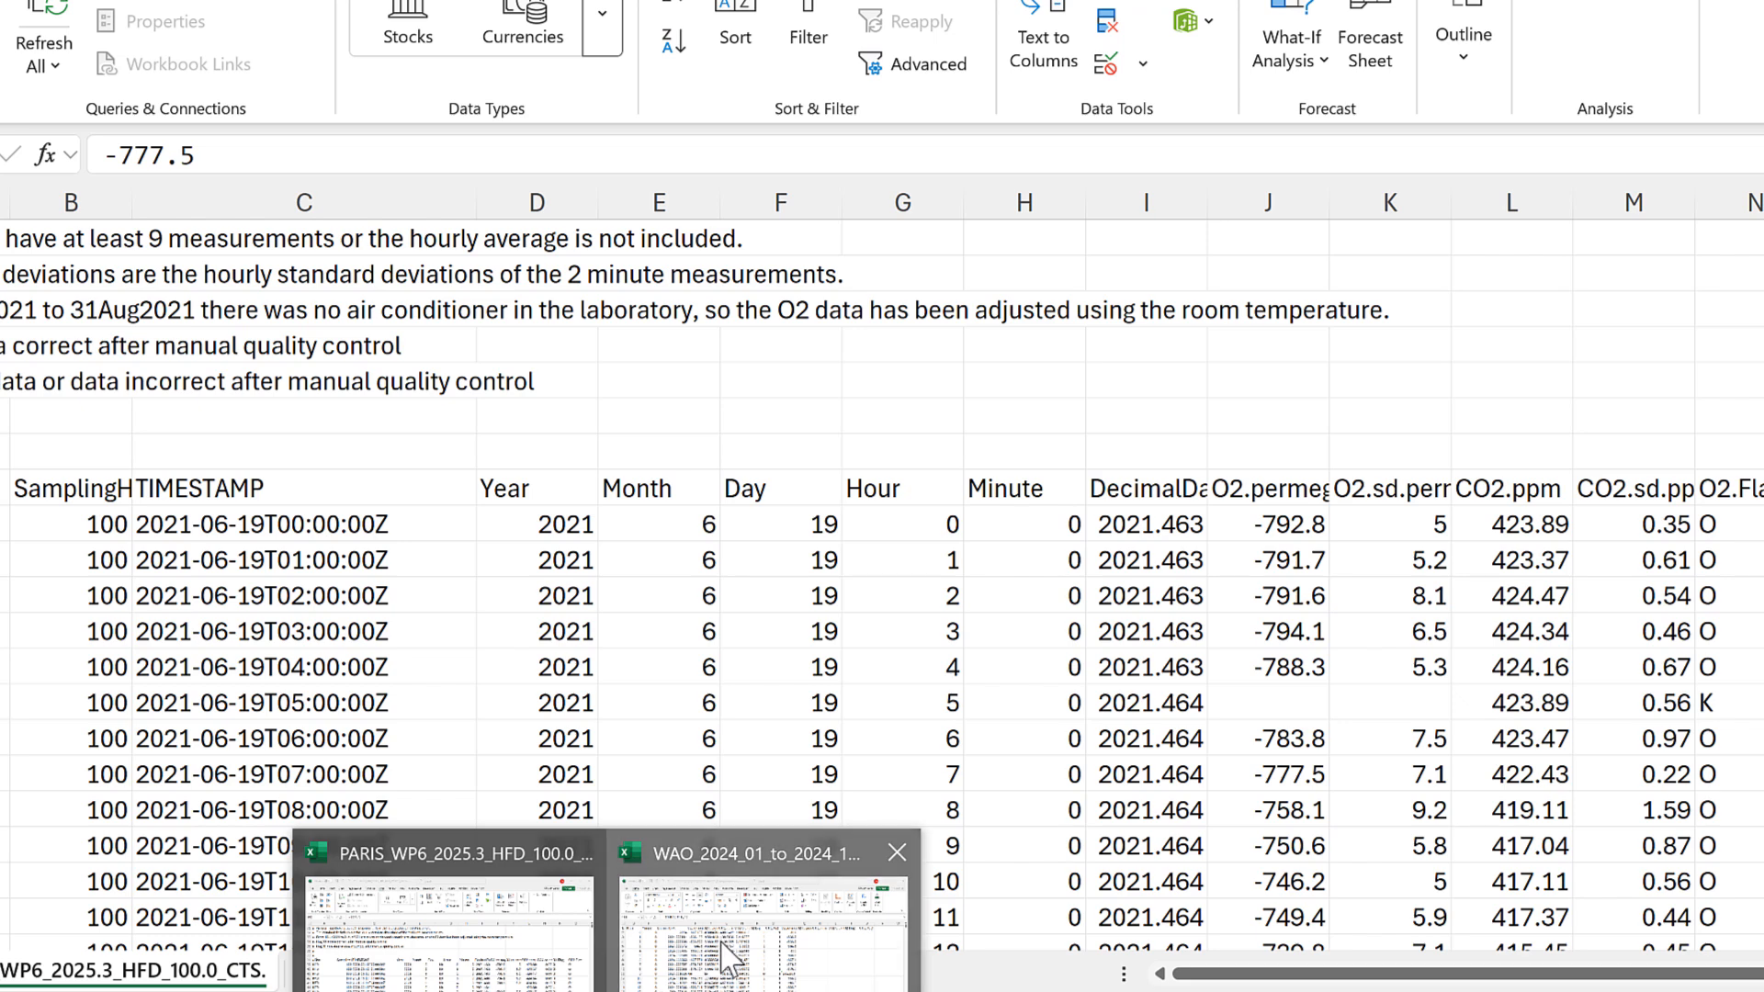
pyautogui.click(733, 955)
pyautogui.moveTo(376, 605); pyautogui.dragTo(501, 597)
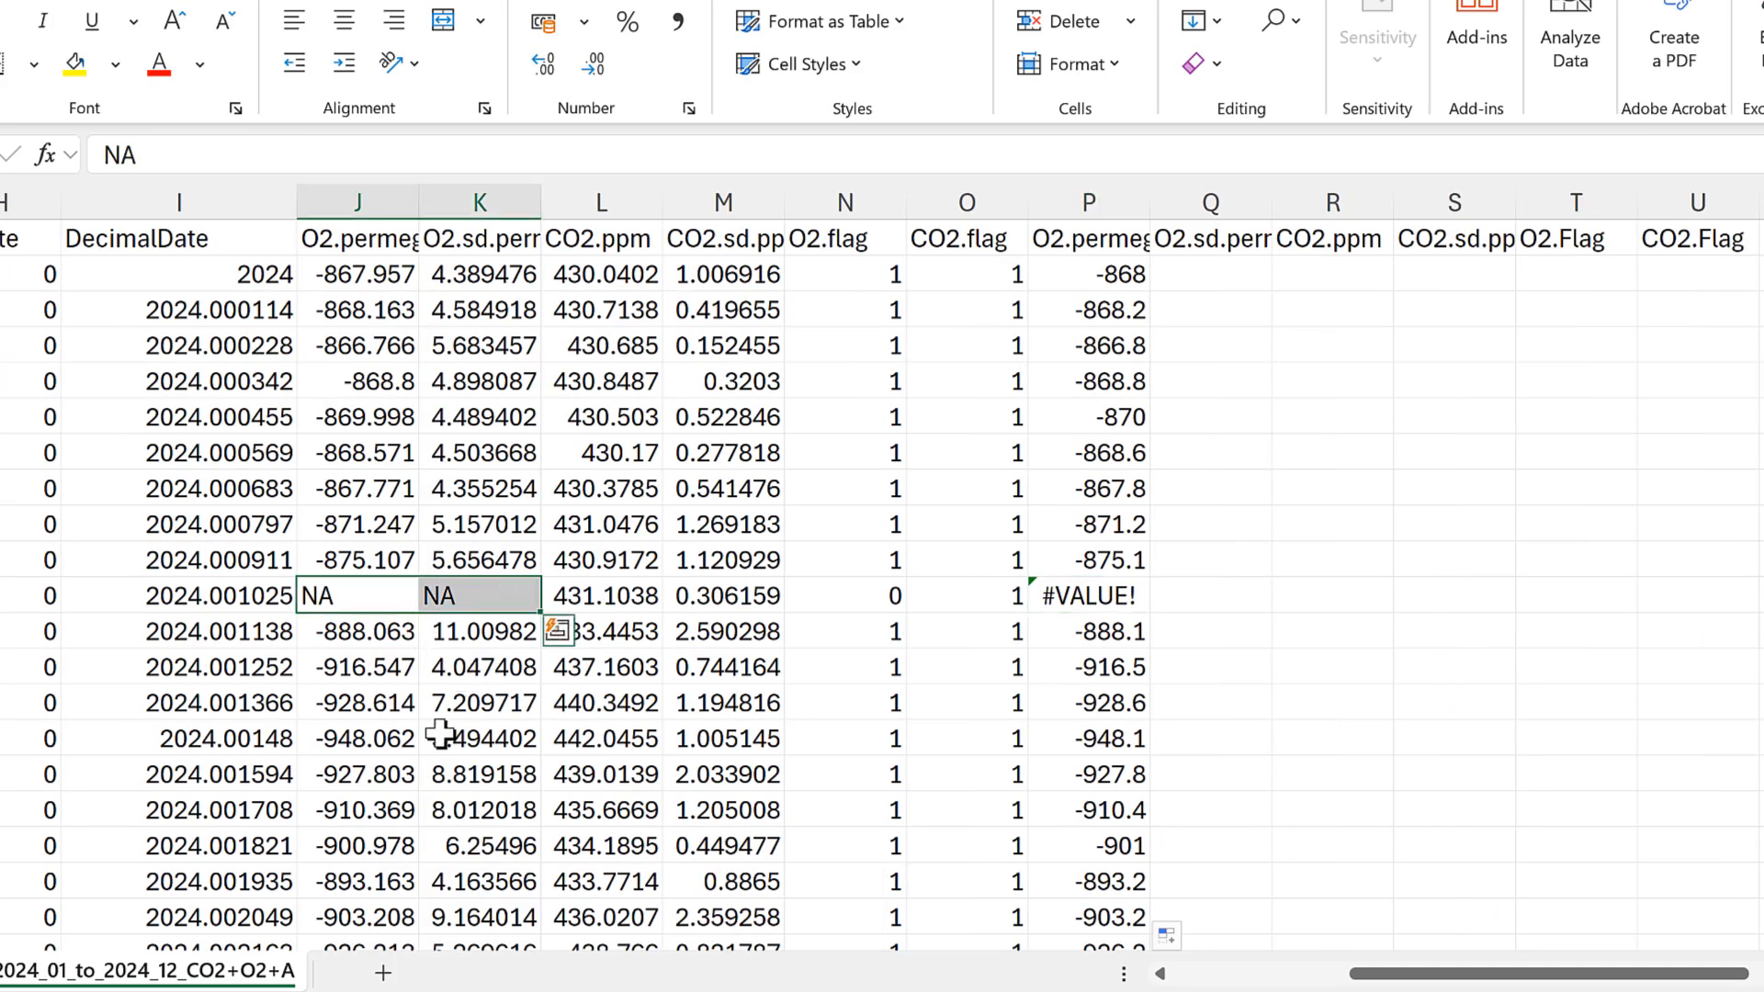
# Step: Wrap the rounding formula in P2 in an error check that returns an empty string: =IFERROR(ROUND(J2,1),"")
pyautogui.click(1127, 273)
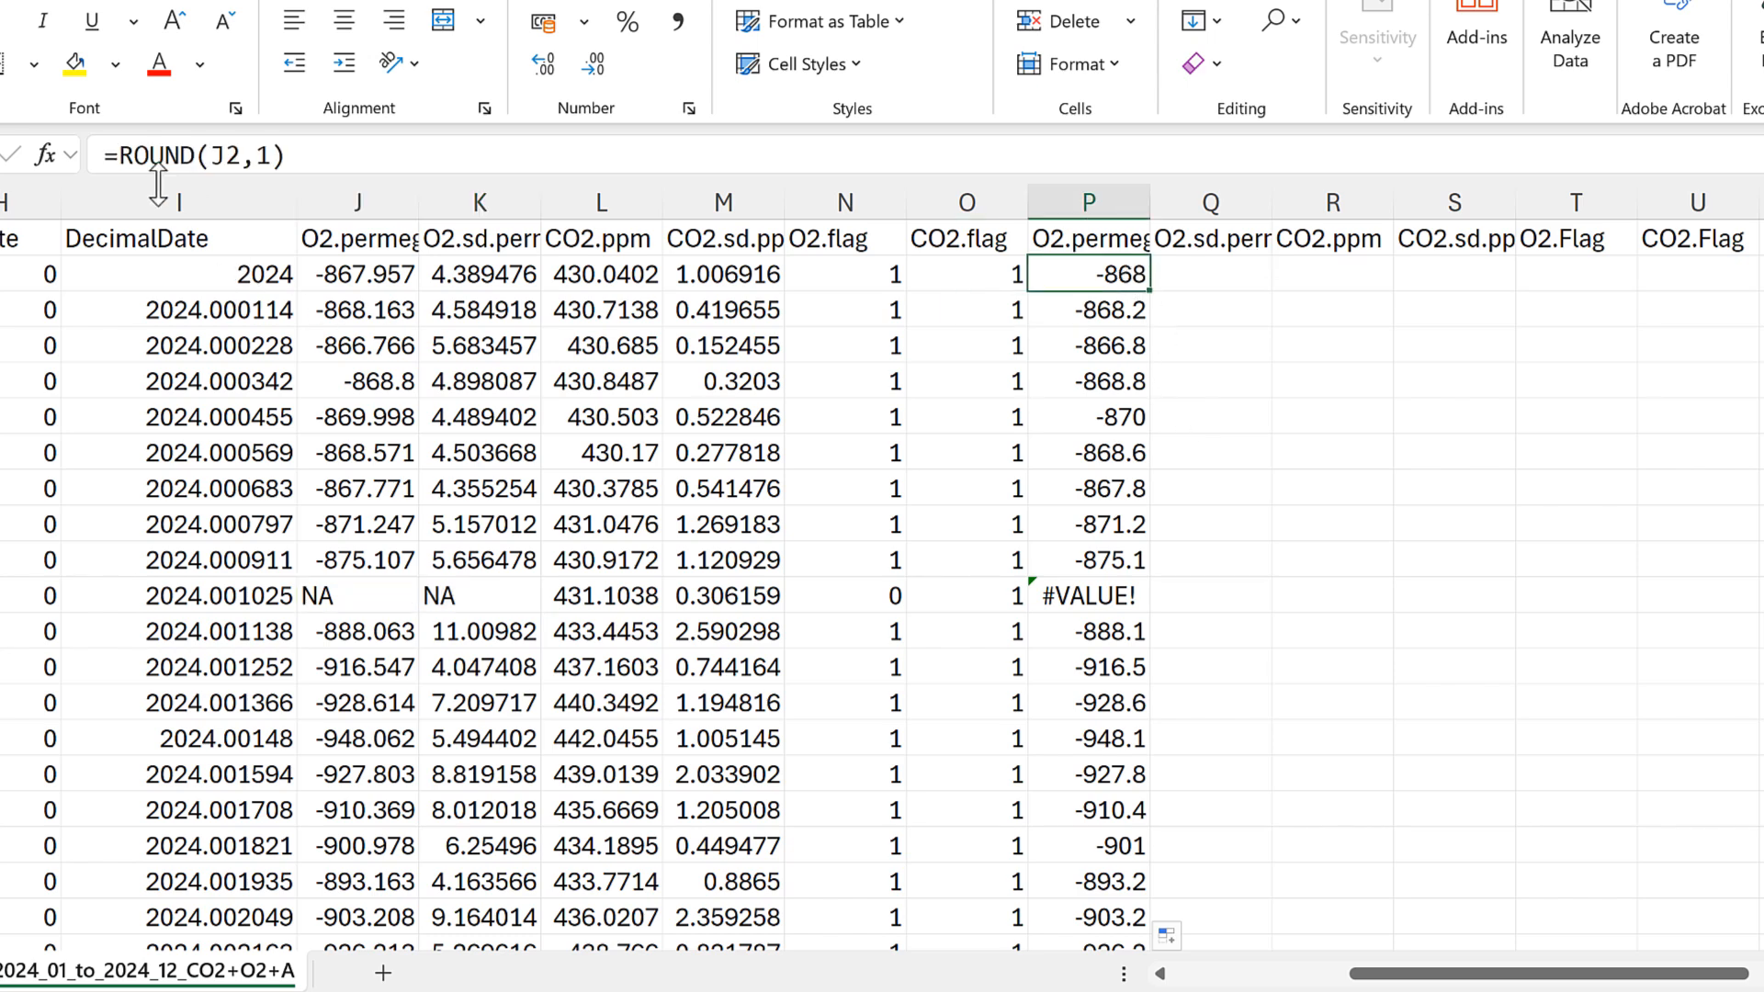
pyautogui.click(119, 156)
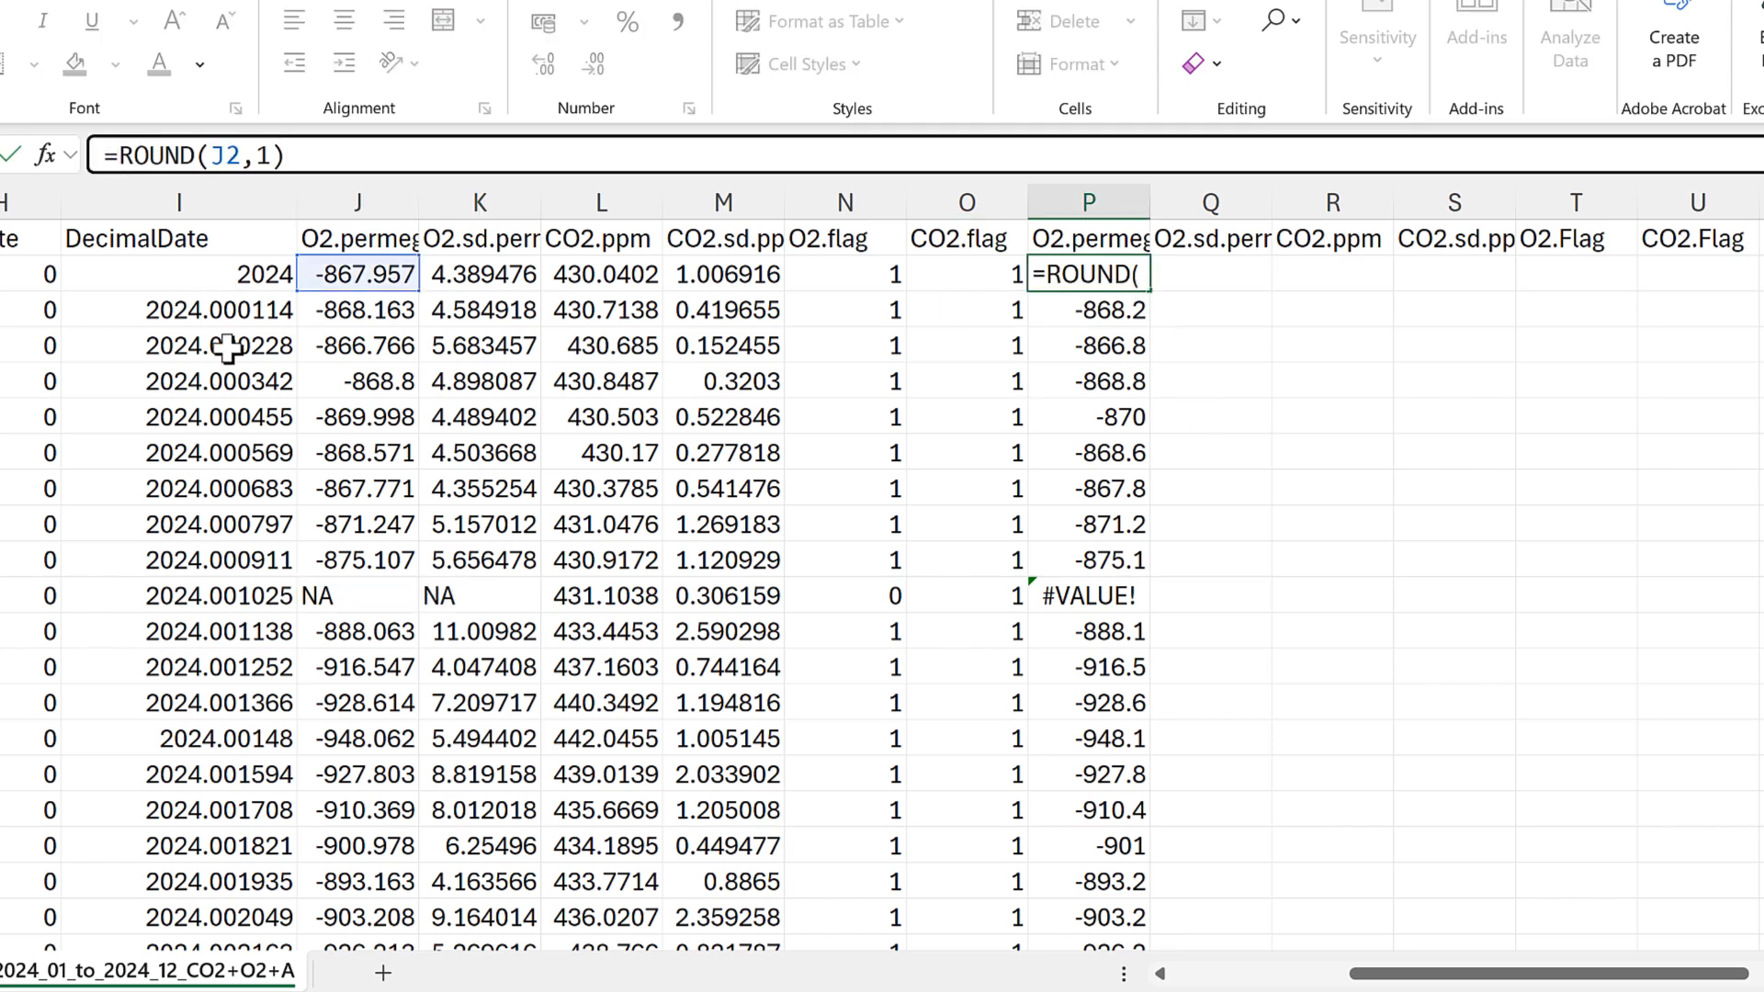
pyautogui.write('iferror')
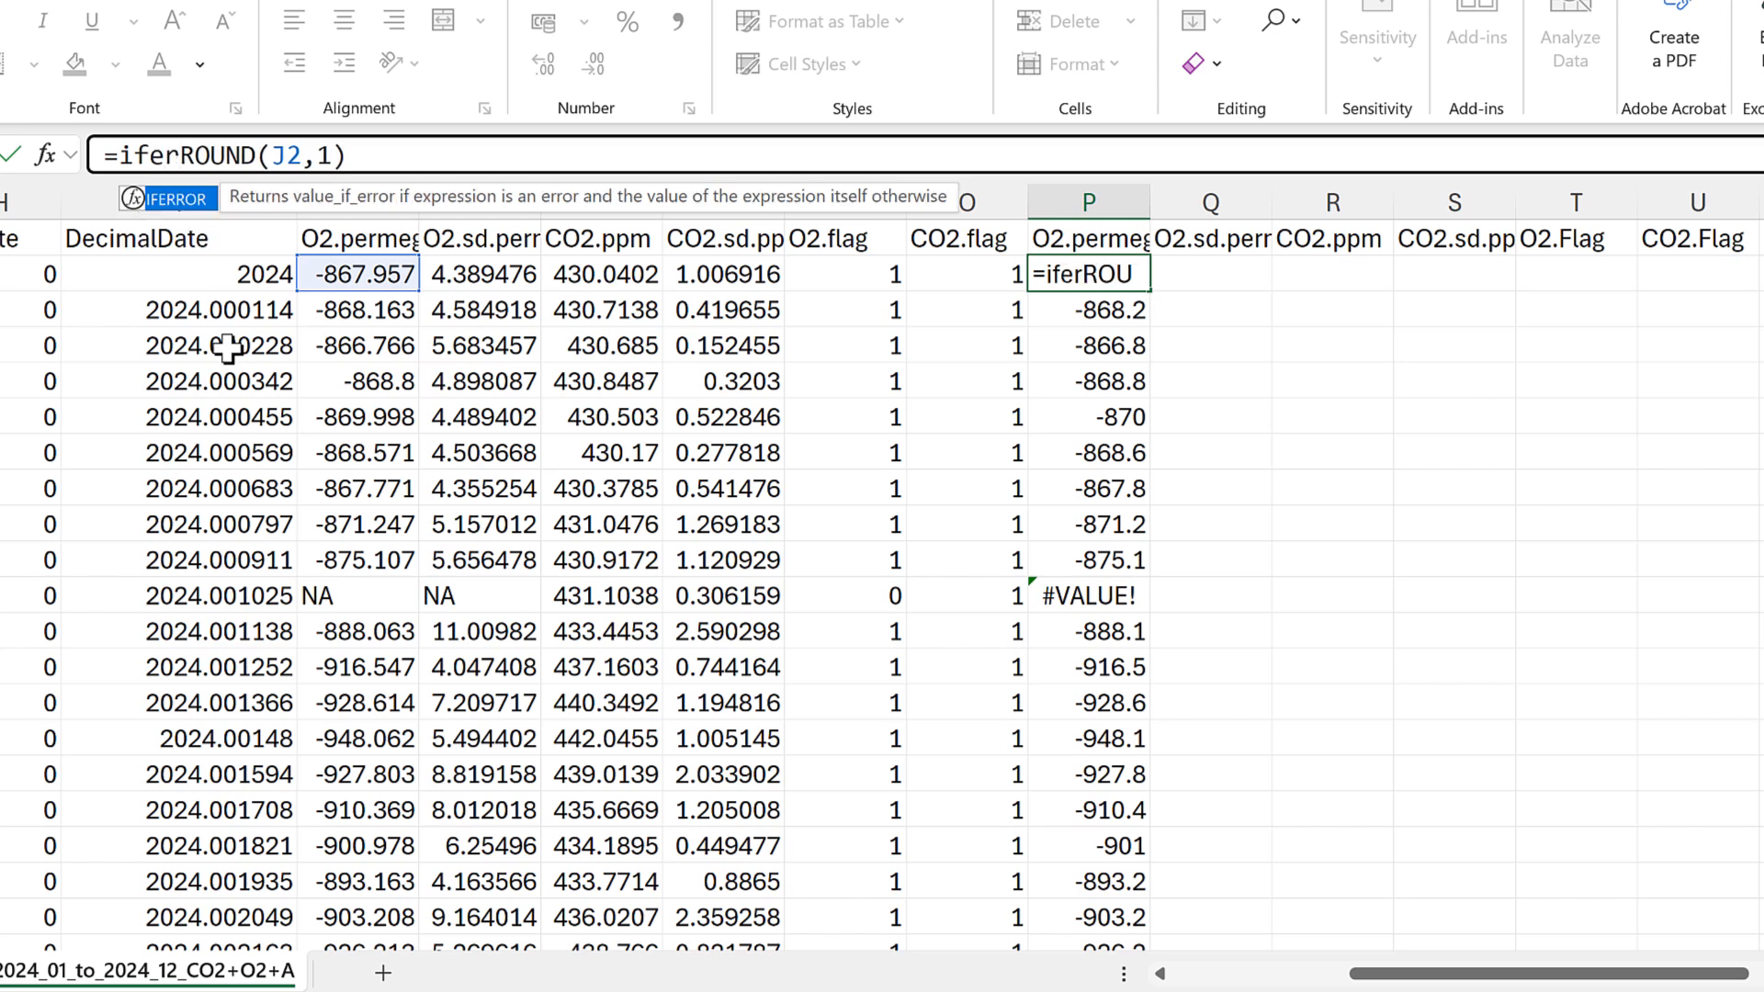
pyautogui.press('Tab')
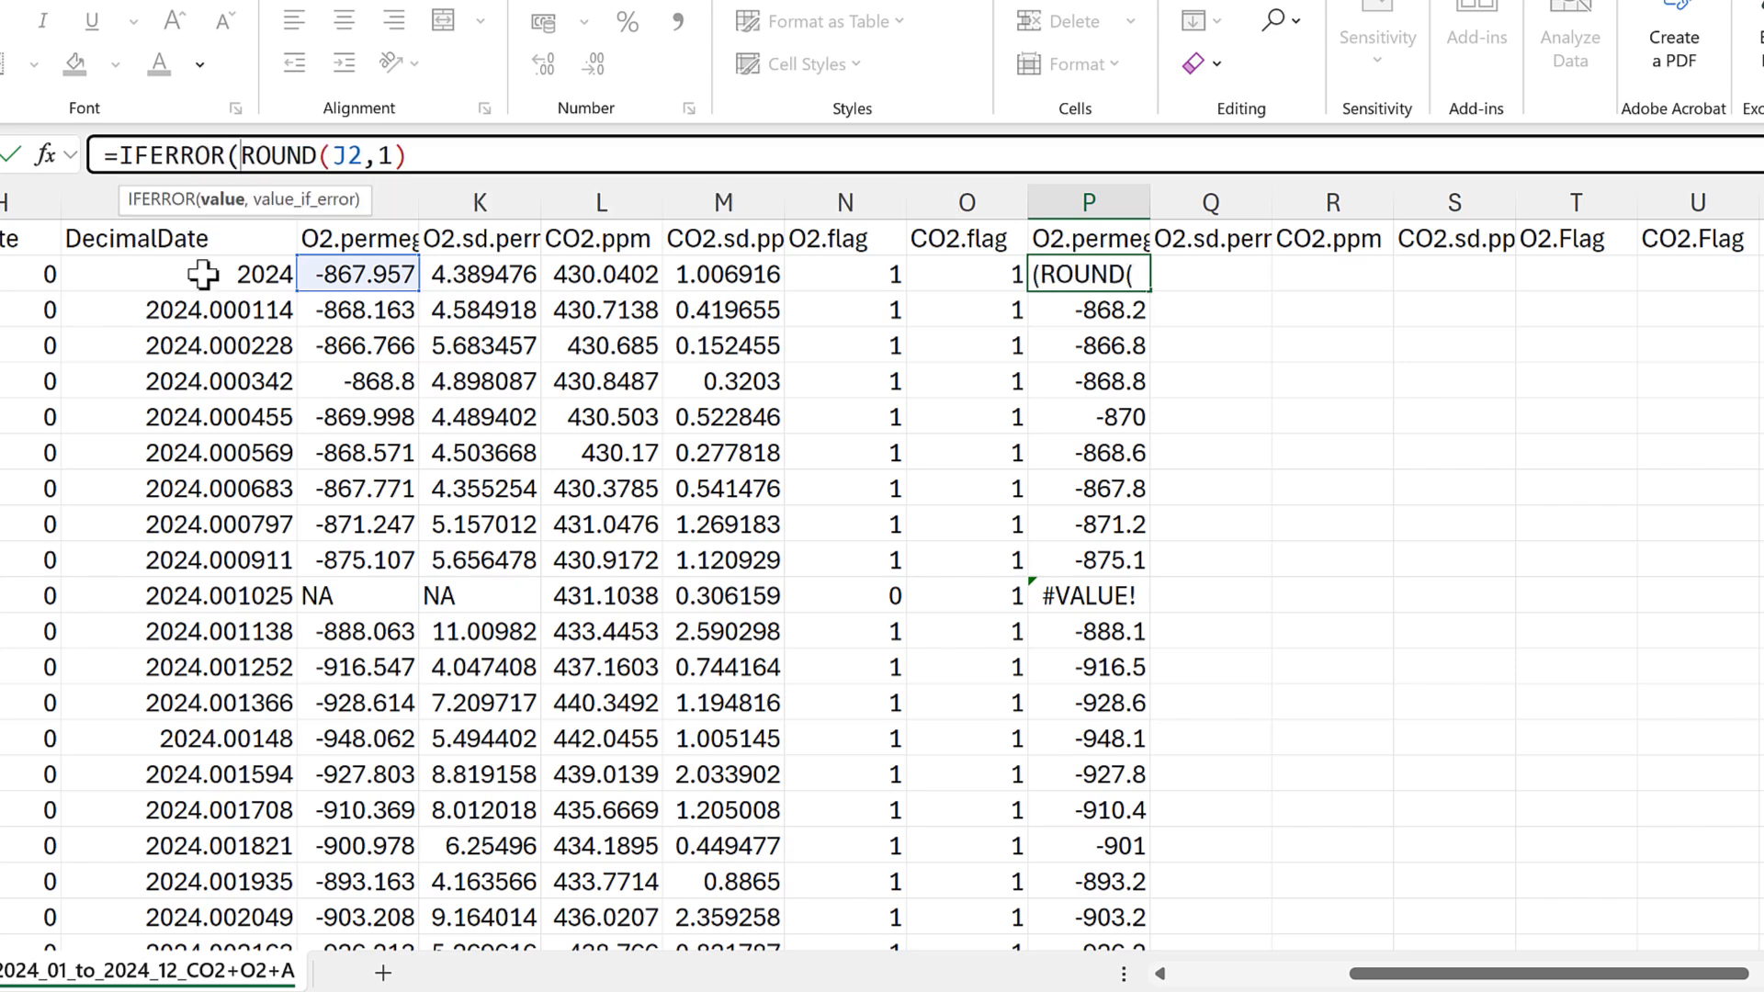
pyautogui.click(240, 200)
pyautogui.click(444, 156)
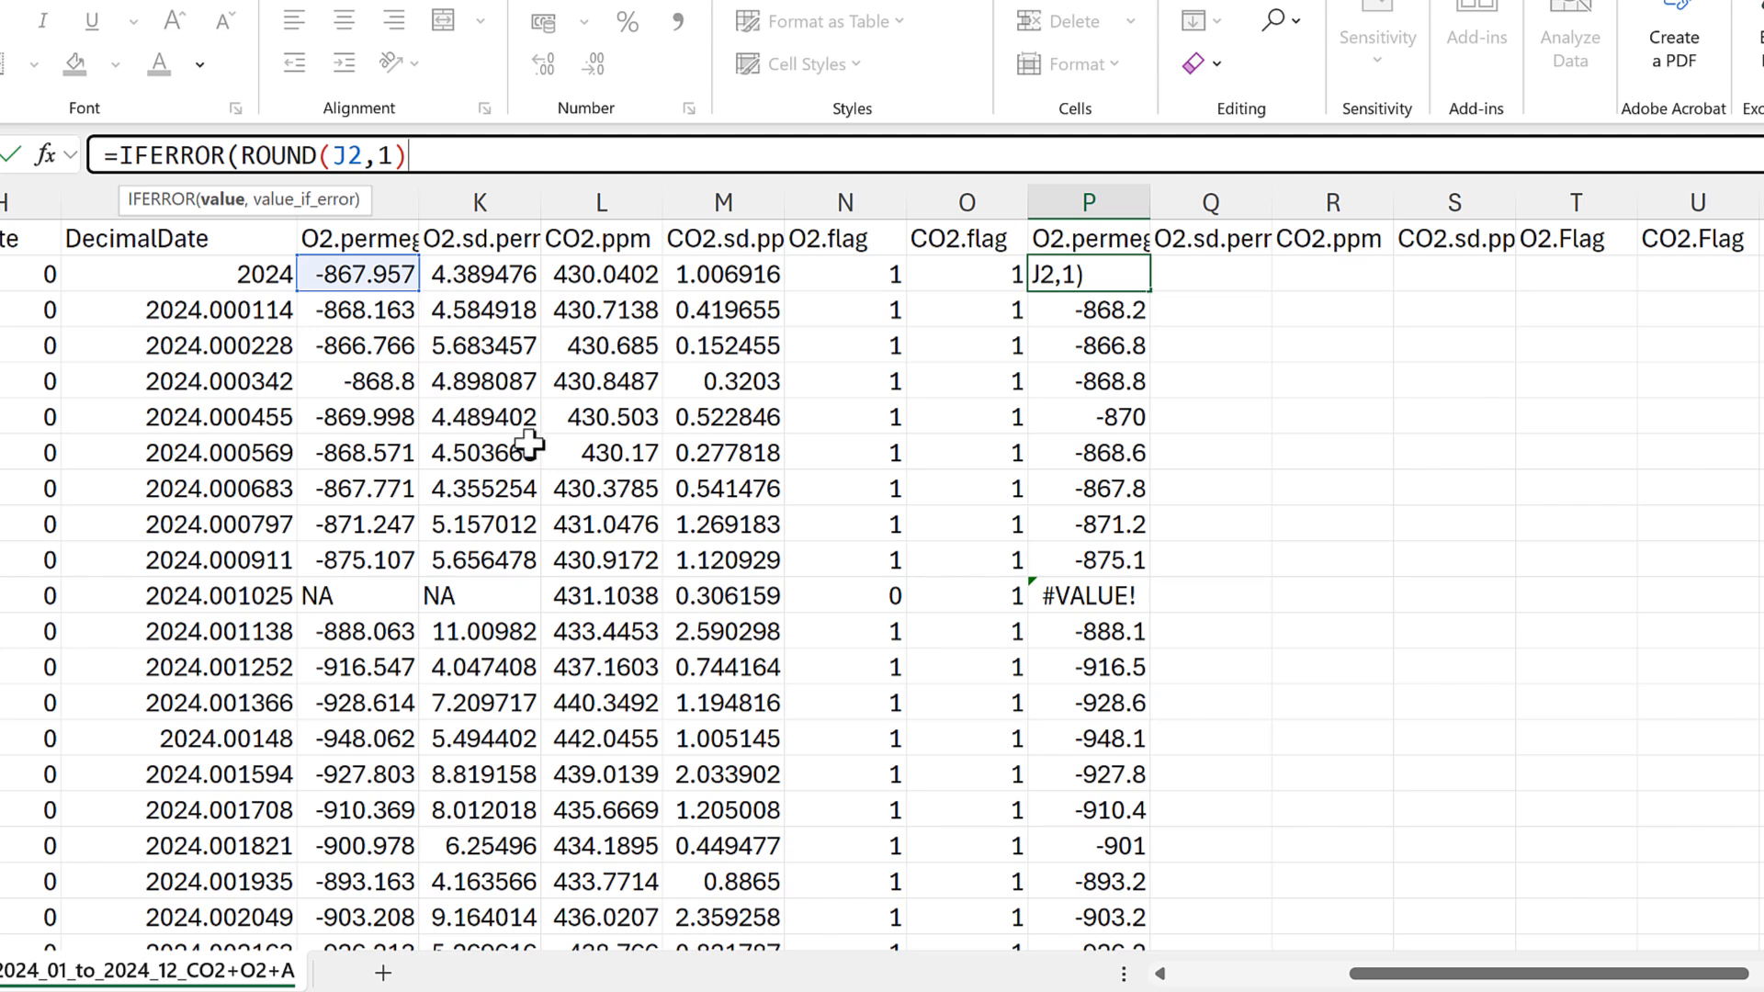
pyautogui.write(',')
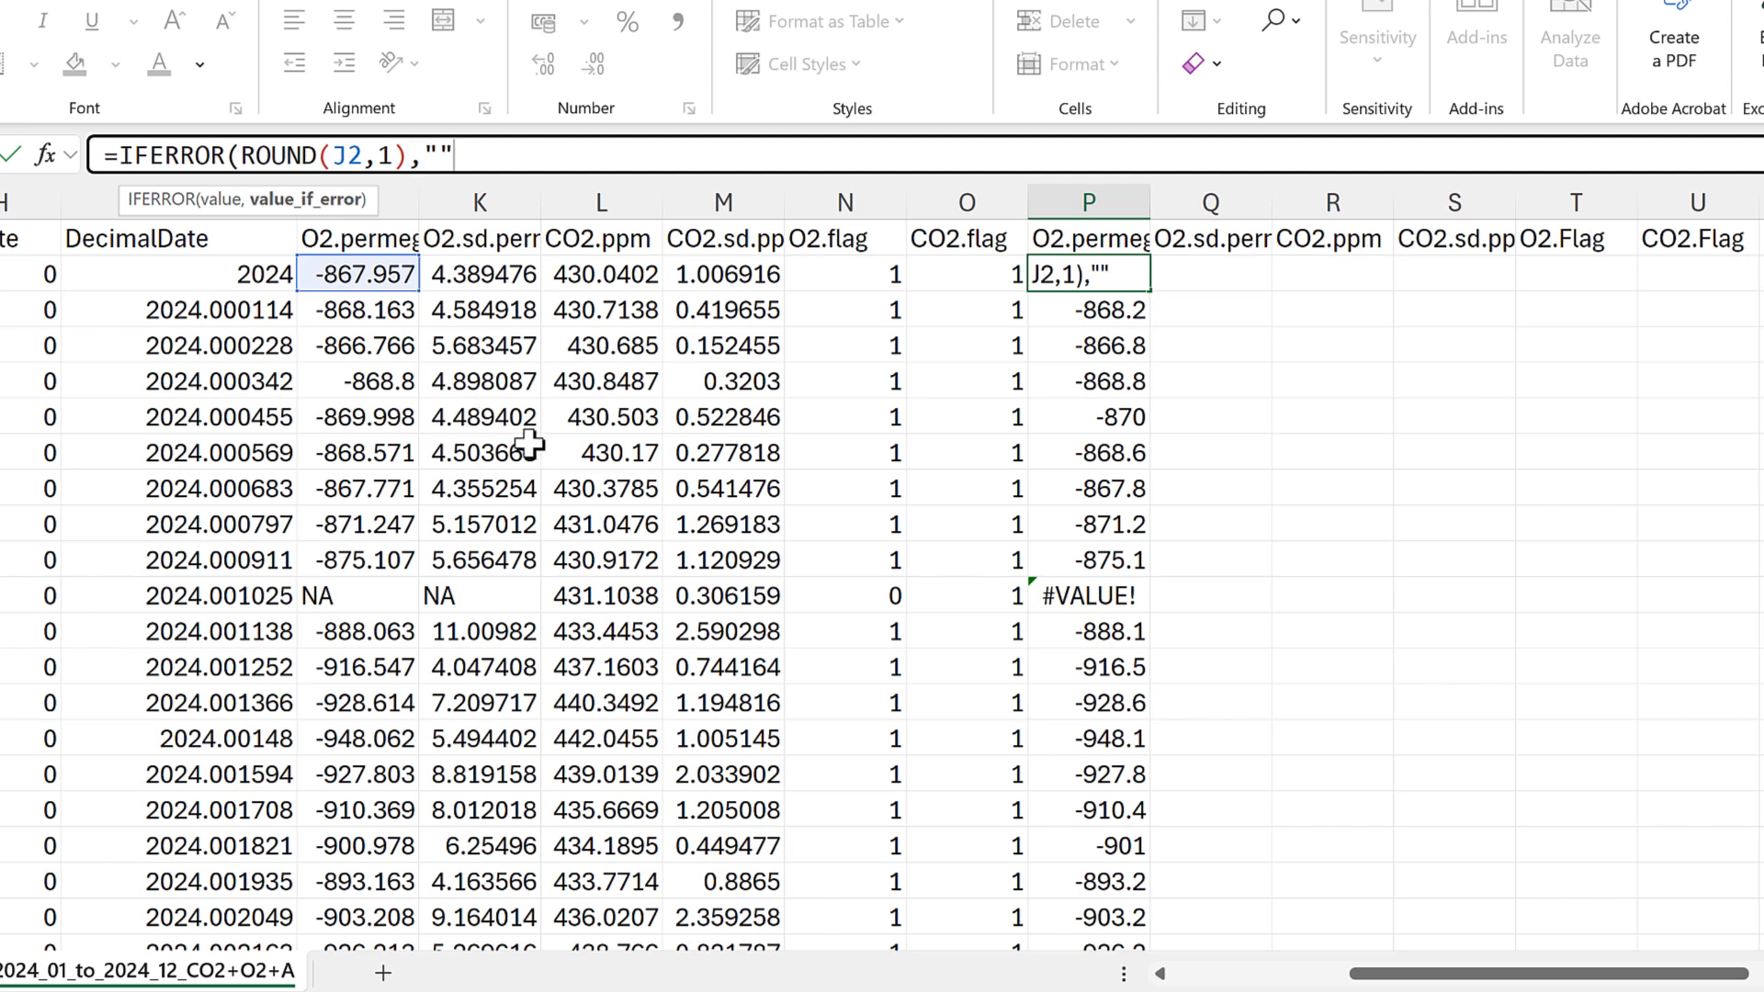
pyautogui.write('"")')
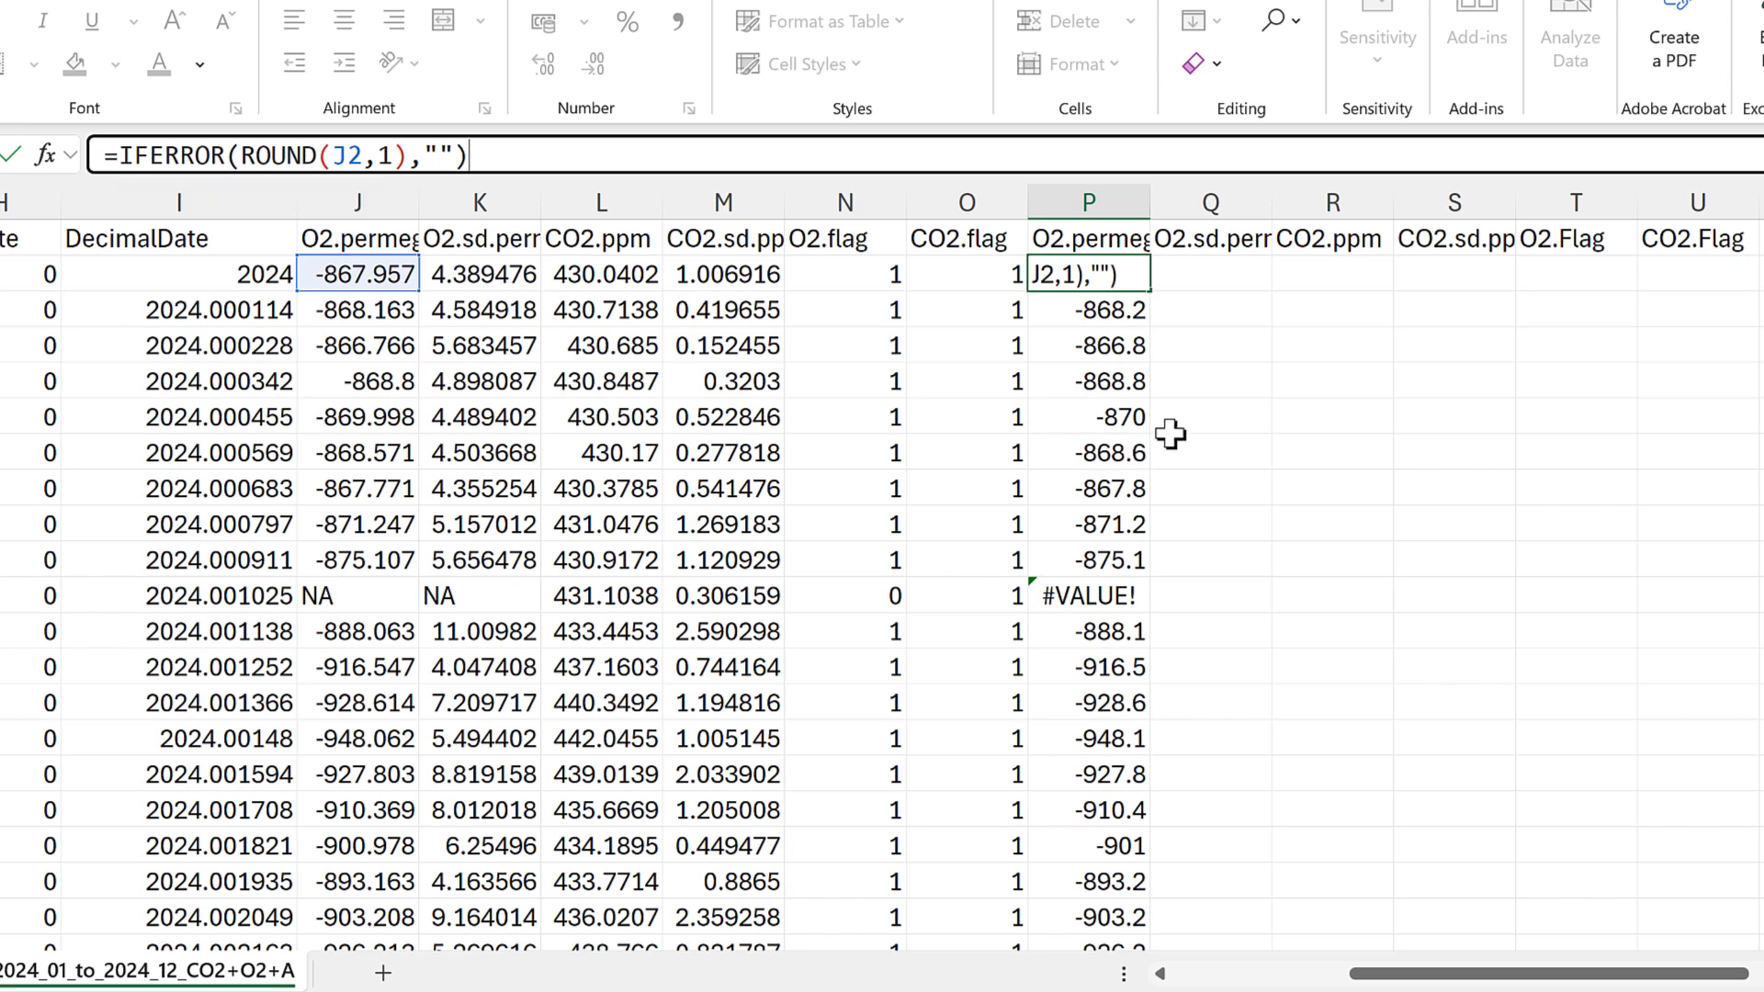
pyautogui.press('Return')
# Step: Fill the IFERROR formula from P2 down through all the data rows and check cell P11
pyautogui.click(1135, 283)
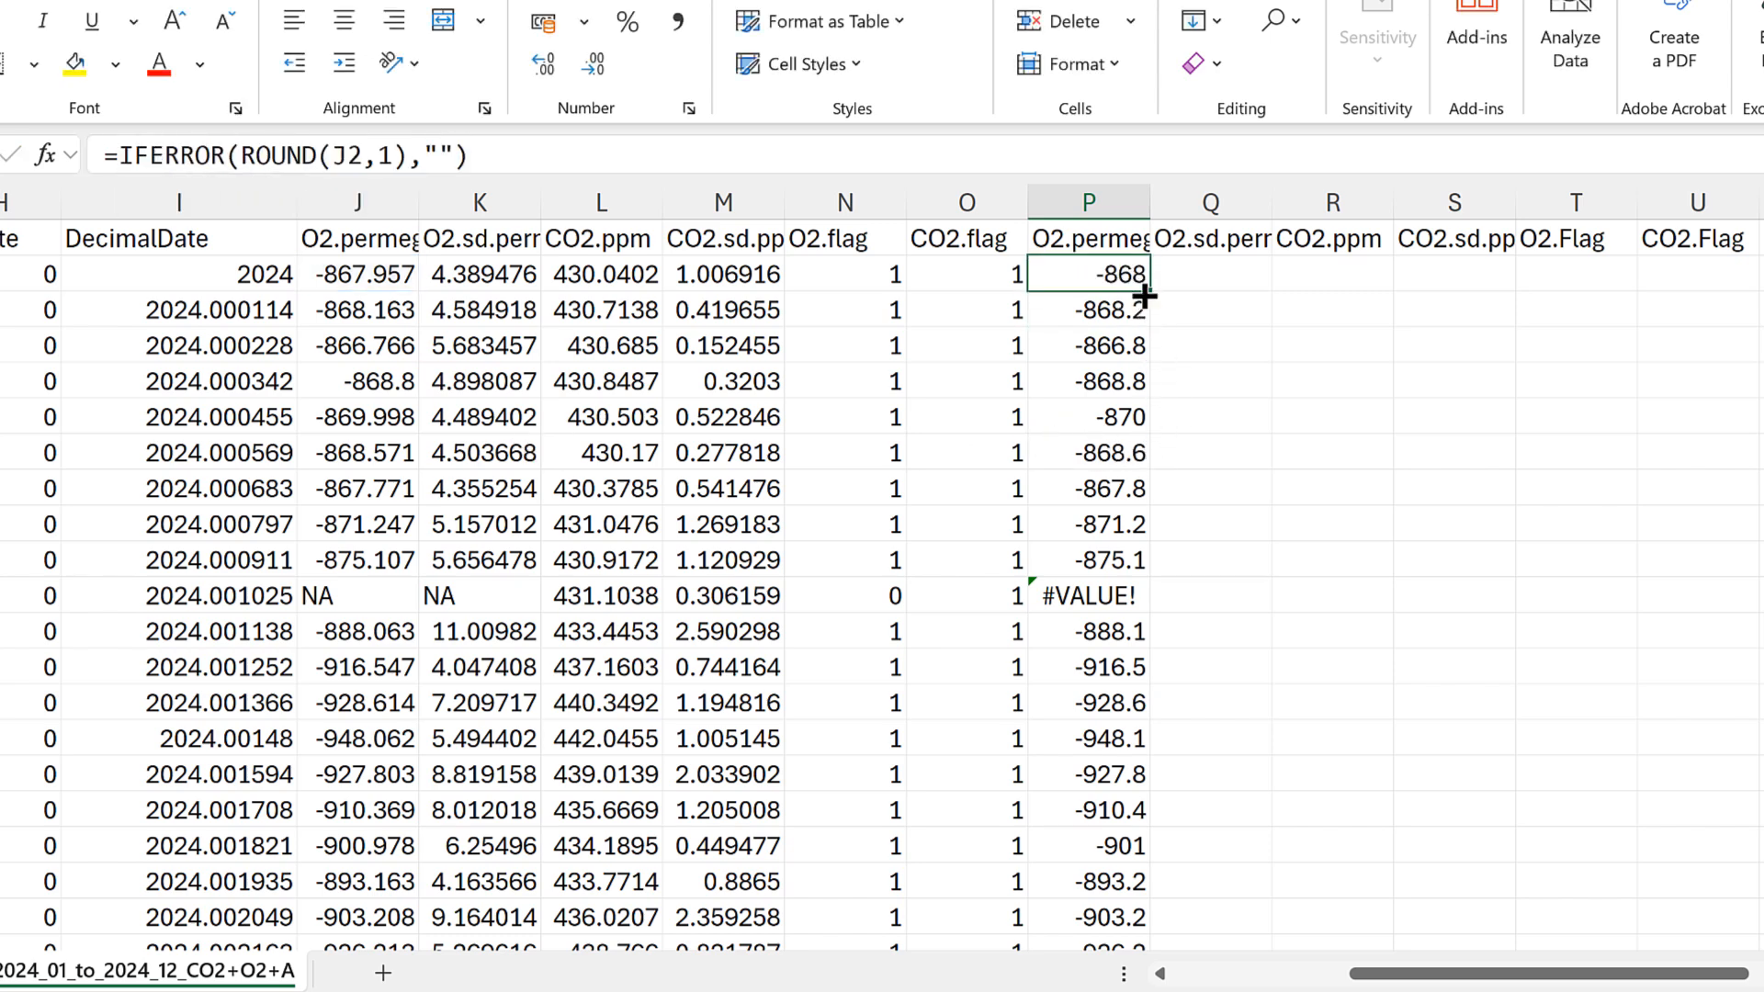
pyautogui.doubleClick(1144, 296)
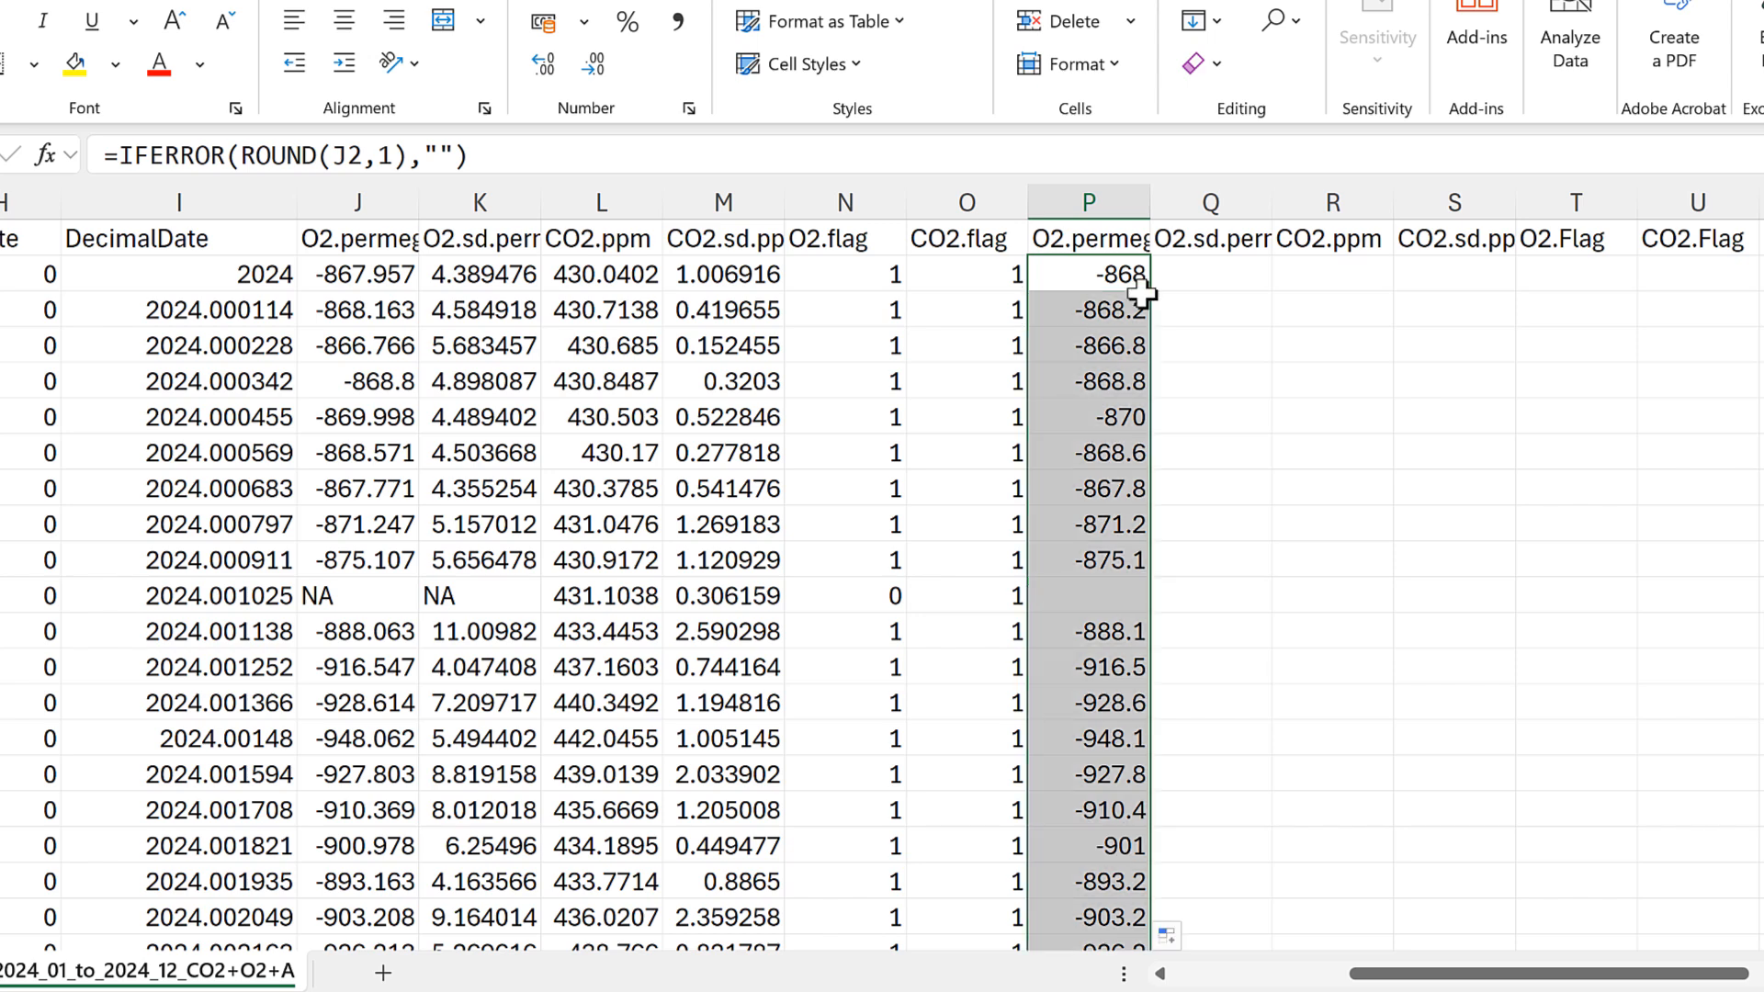
pyautogui.click(1128, 597)
pyautogui.click(1095, 275)
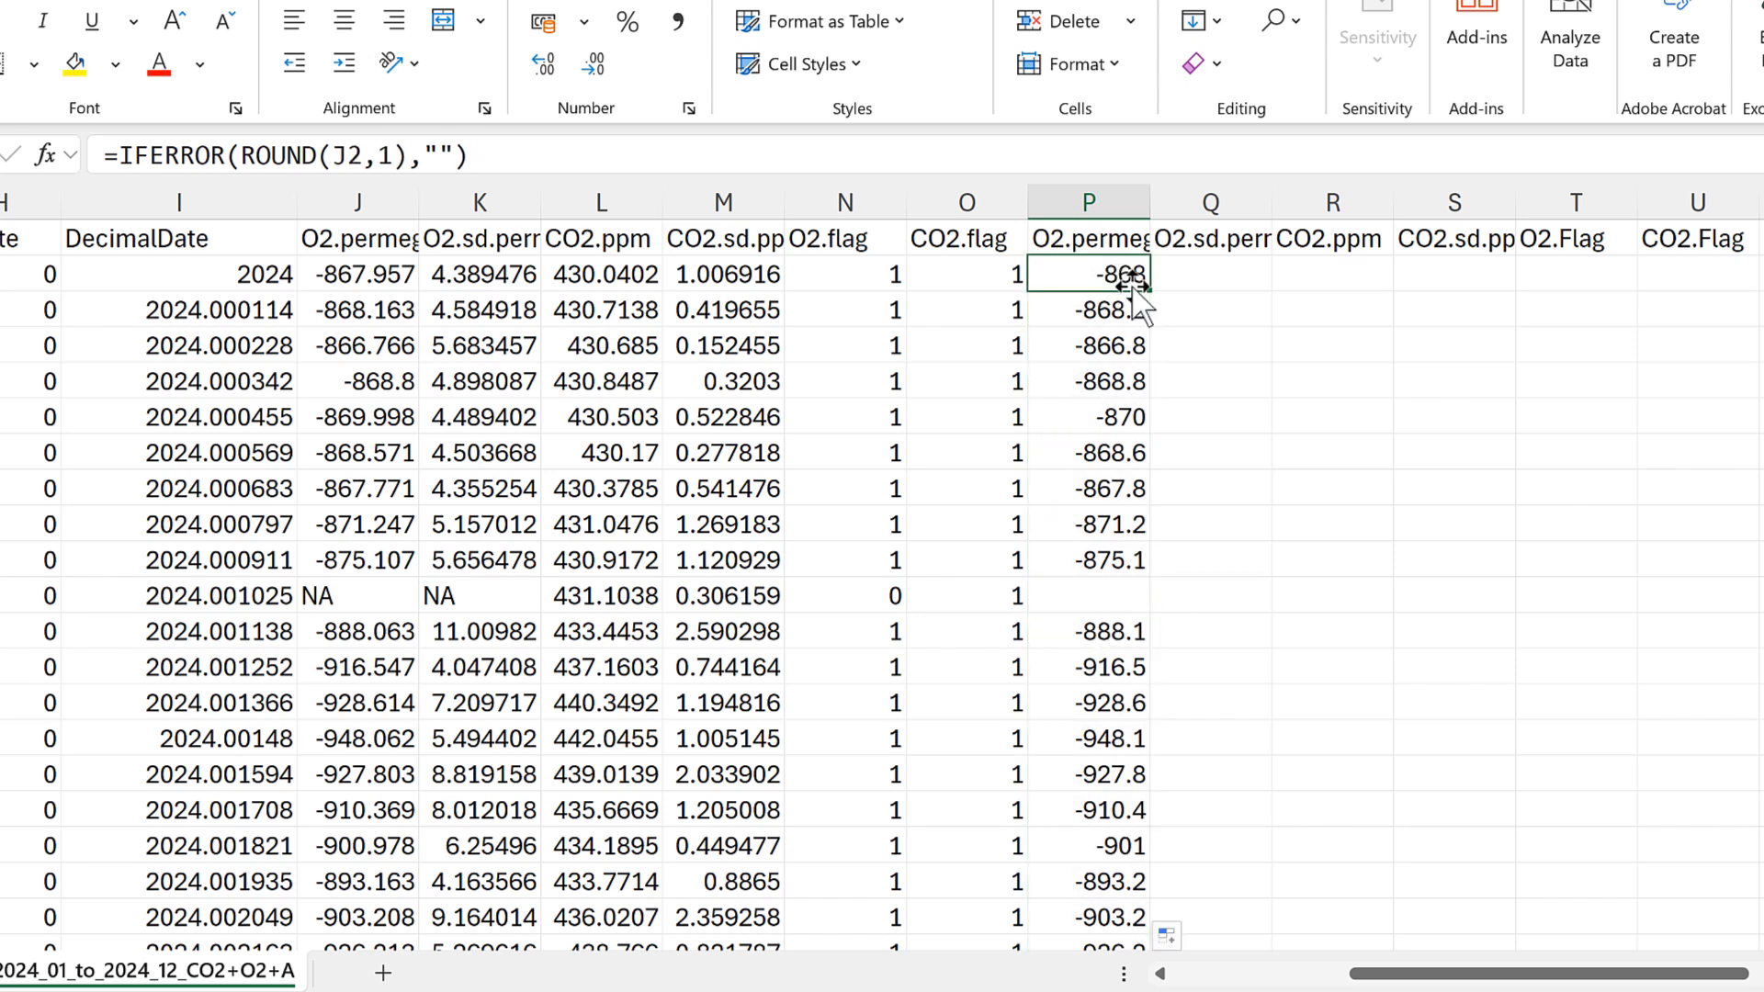
# Step: Copy the one-decimal rounding formula from P2 to Q2 and fill it down the O2 standard deviation column
pyautogui.moveTo(1149, 290); pyautogui.dragTo(1231, 280)
pyautogui.click(1231, 280)
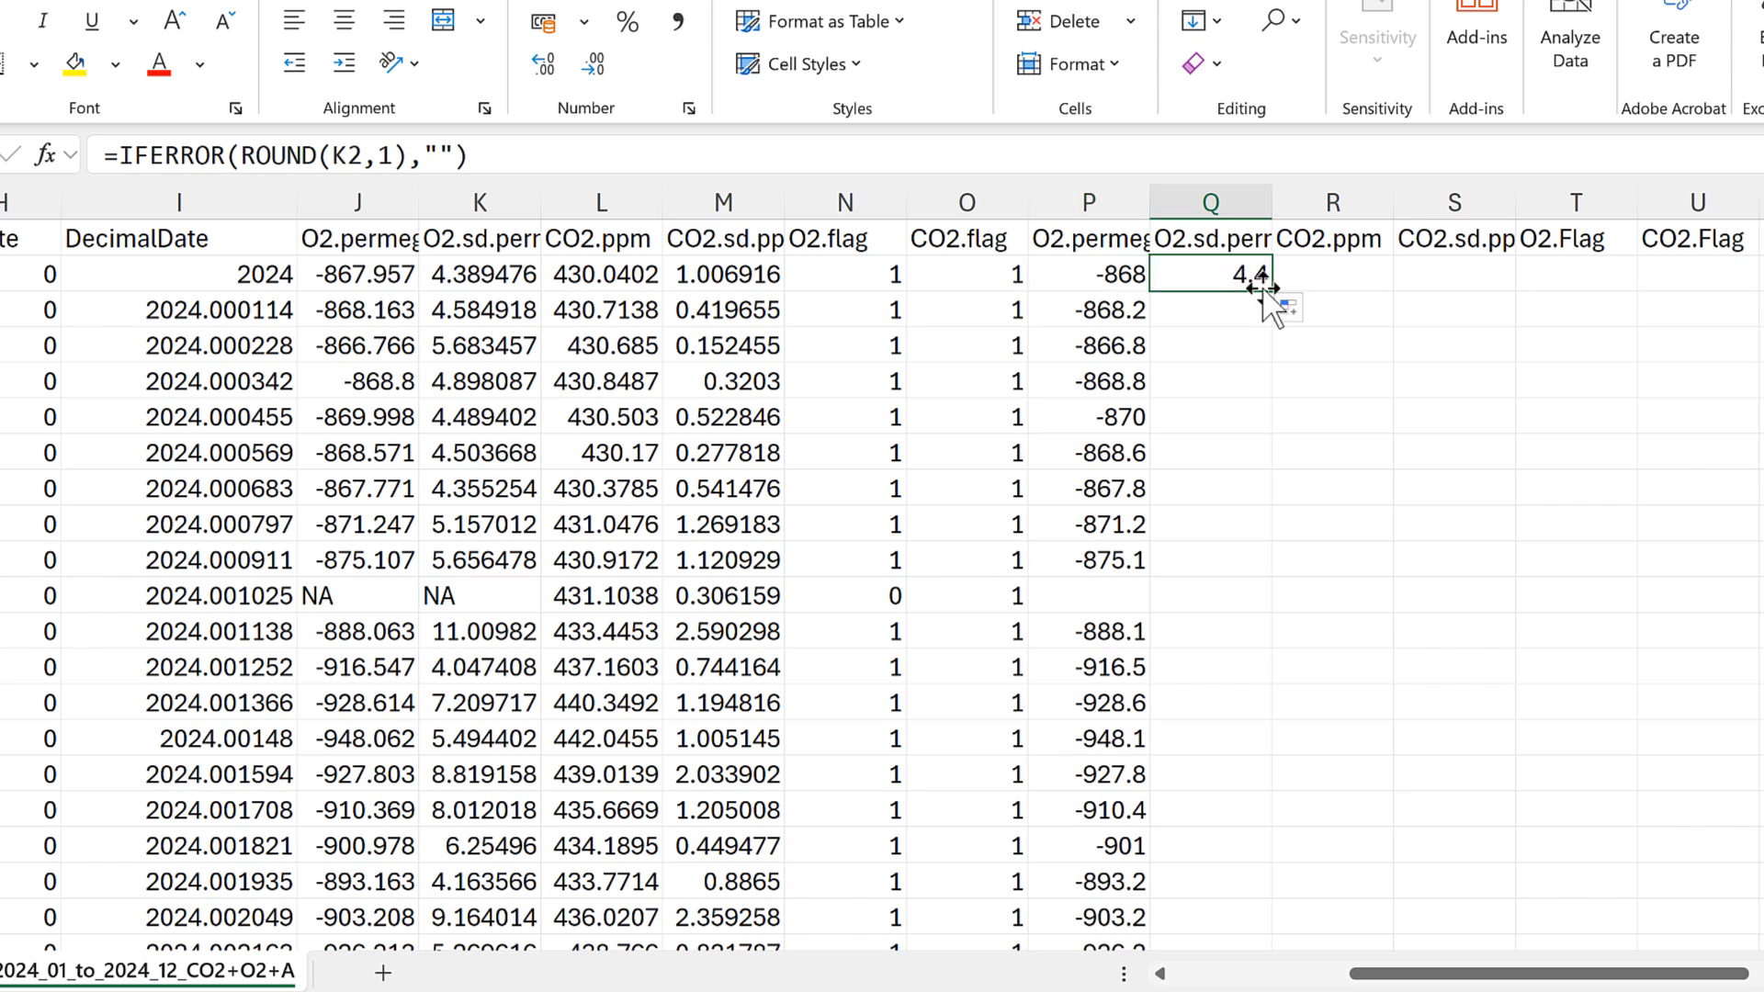
pyautogui.doubleClick(1269, 292)
pyautogui.click(1251, 273)
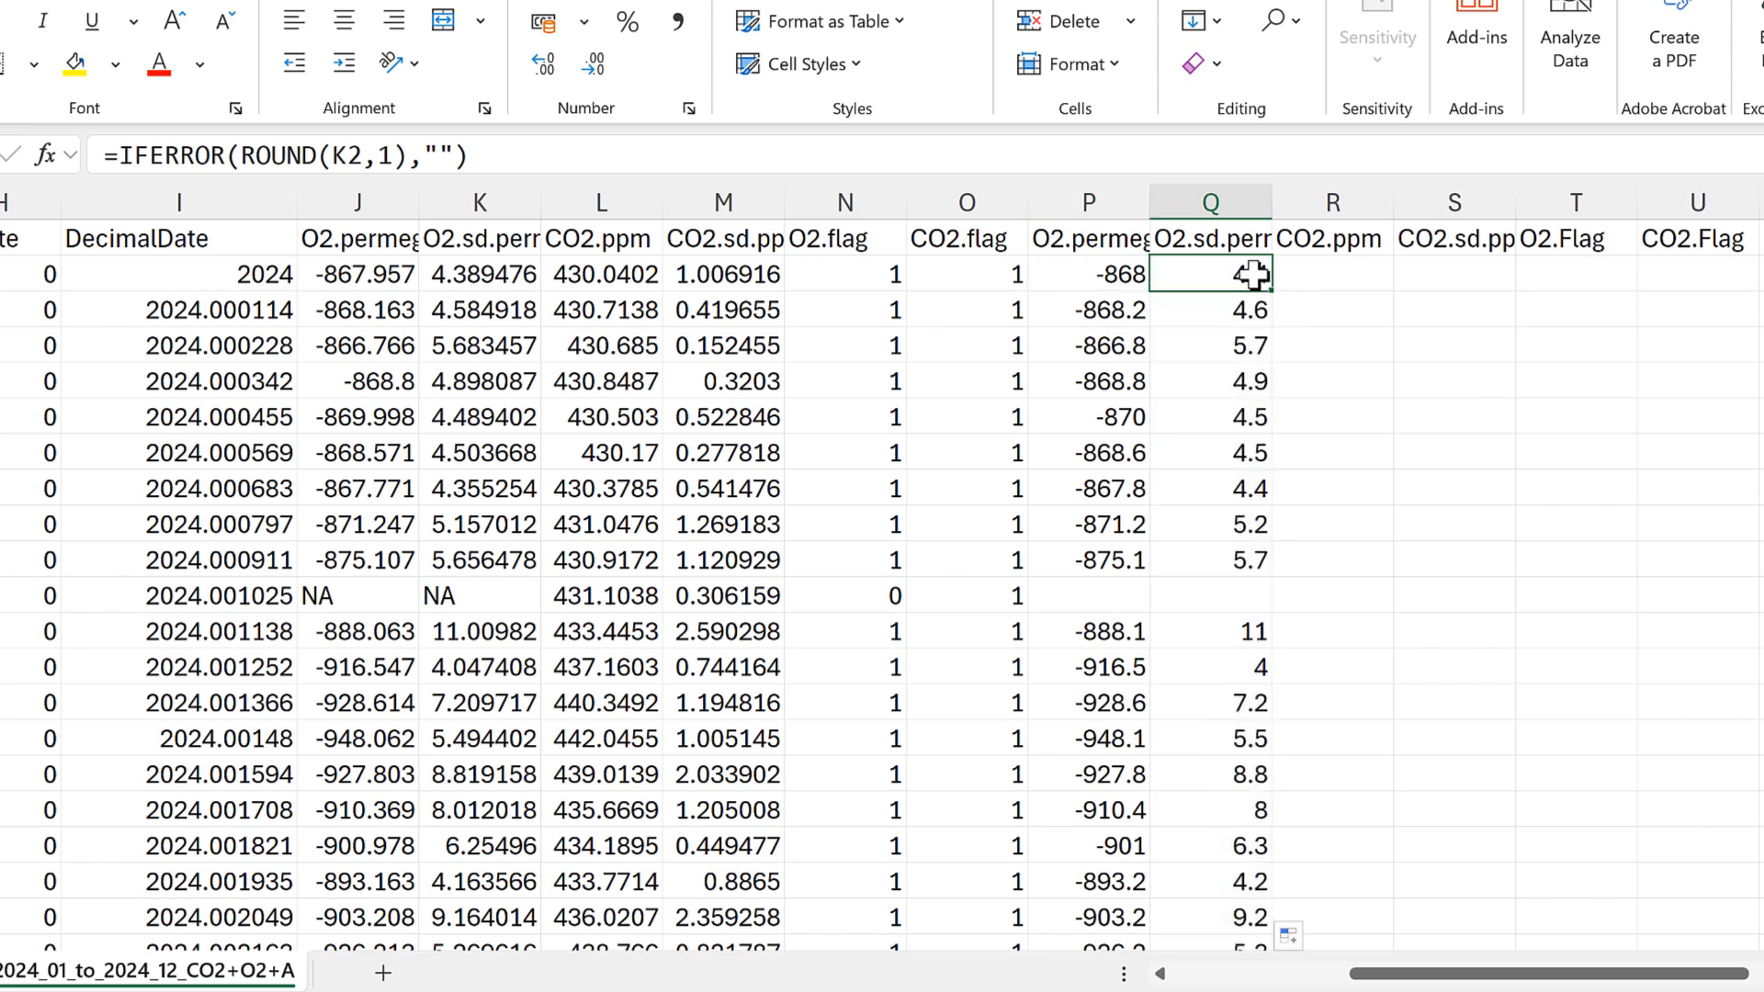
# Step: Copy the rounding formula from Q2 to R2 and change its rounding to two decimals: =IFERROR(ROUND(L2,2),"")
pyautogui.moveTo(1273, 291); pyautogui.dragTo(1351, 269)
pyautogui.click(1350, 270)
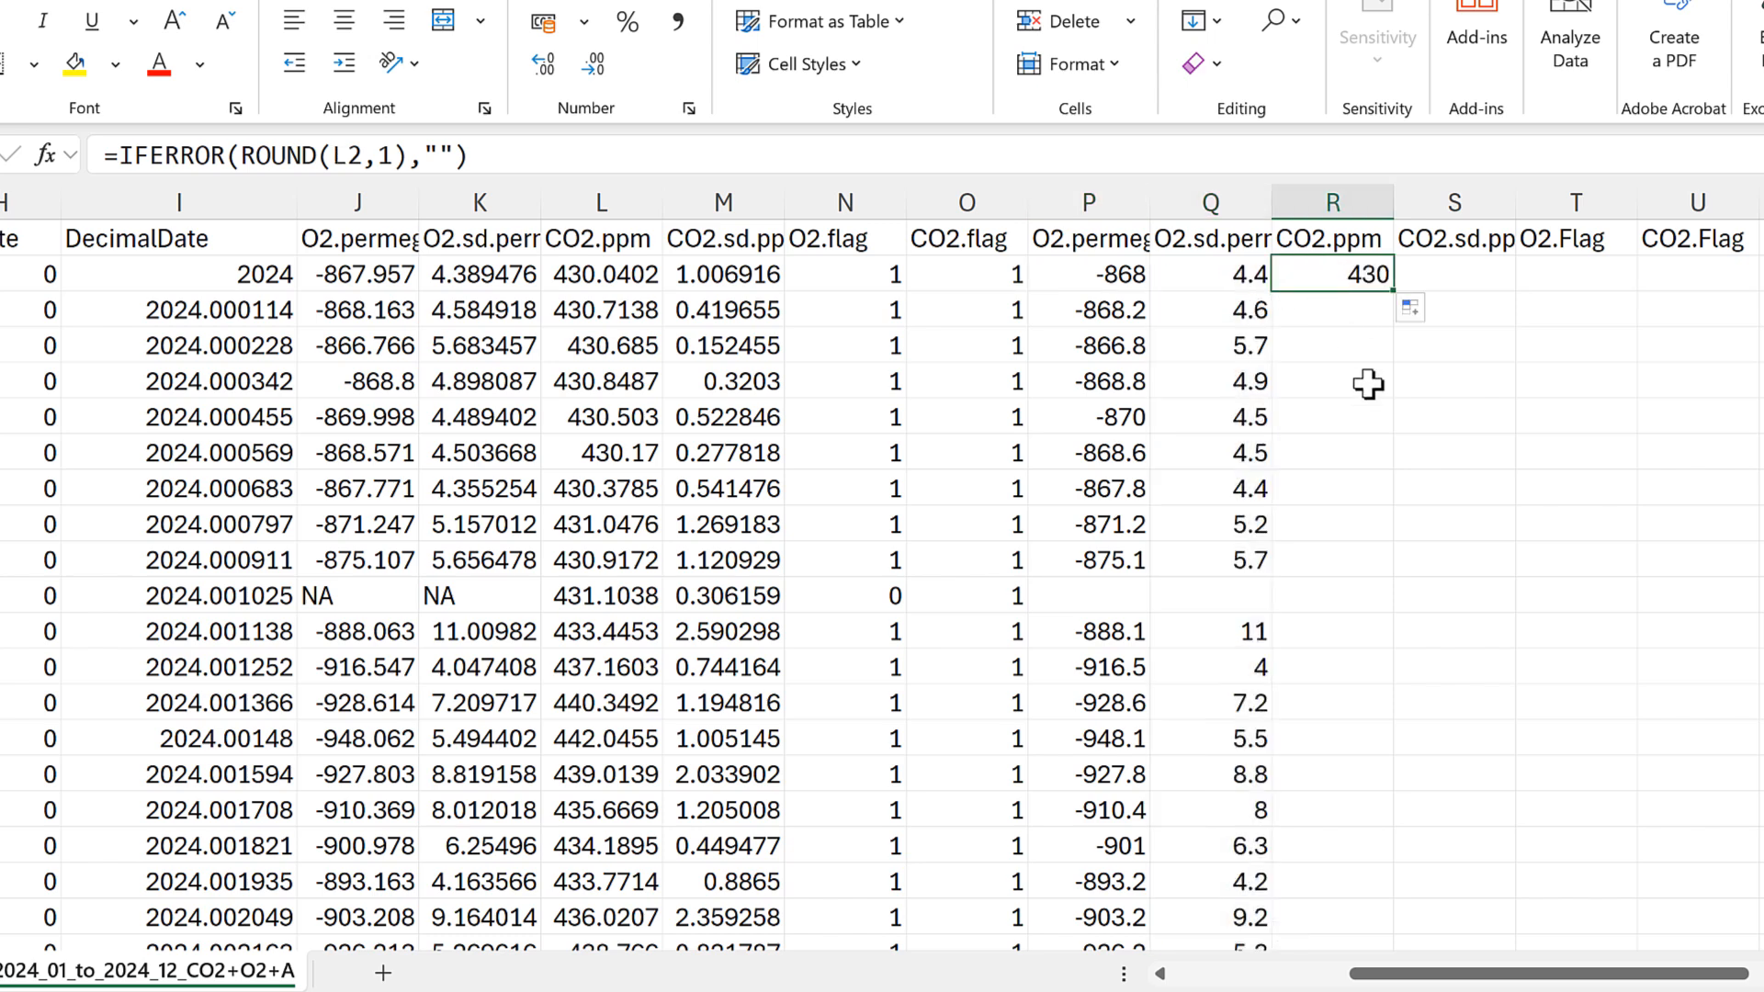
pyautogui.press('F2')
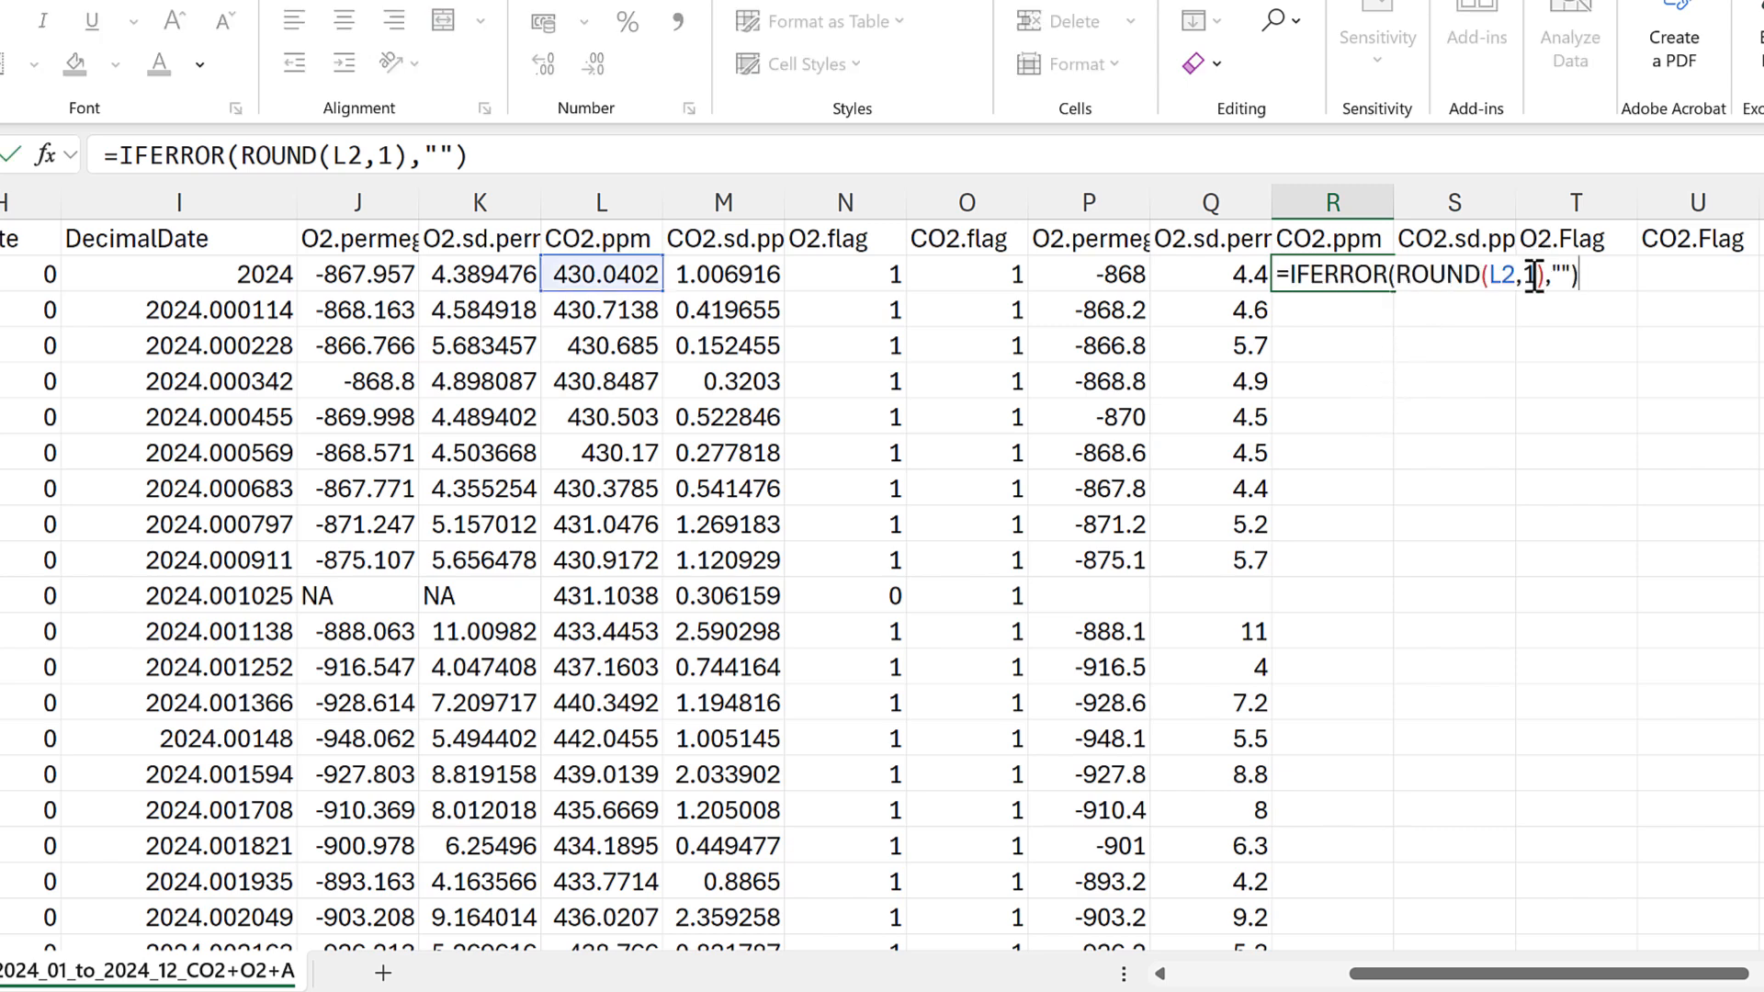
pyautogui.doubleClick(1528, 275)
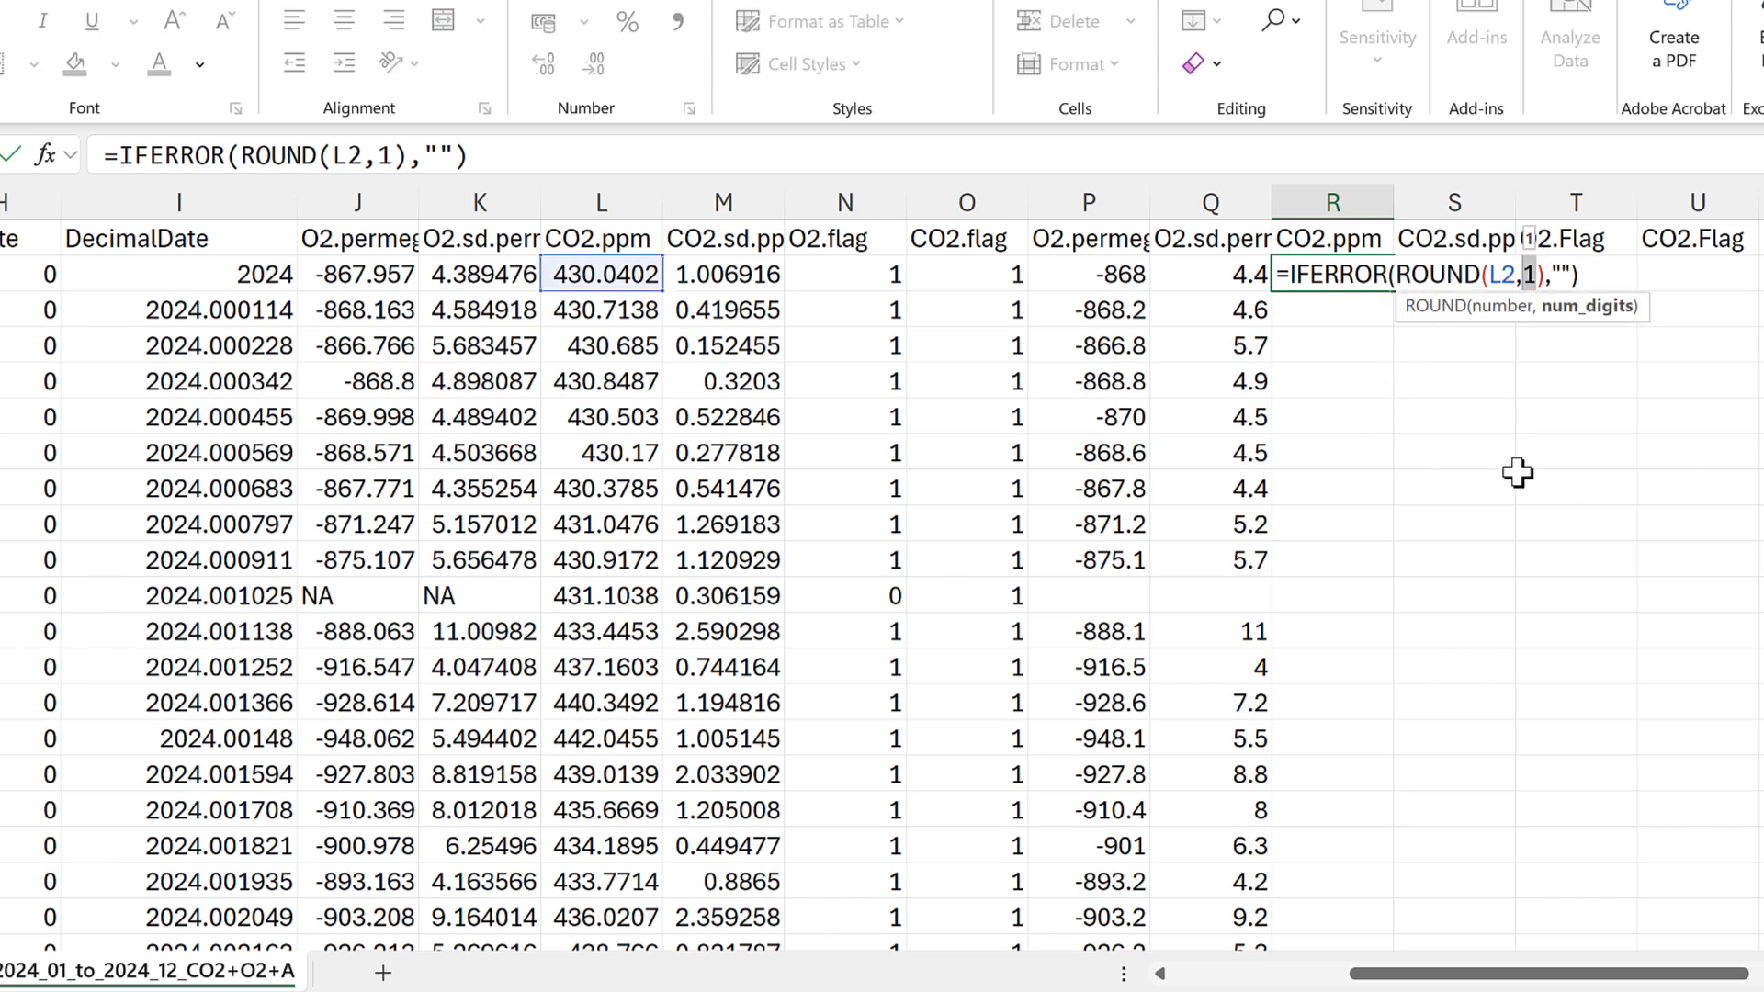
pyautogui.write('2')
pyautogui.press('Return')
pyautogui.click(1380, 279)
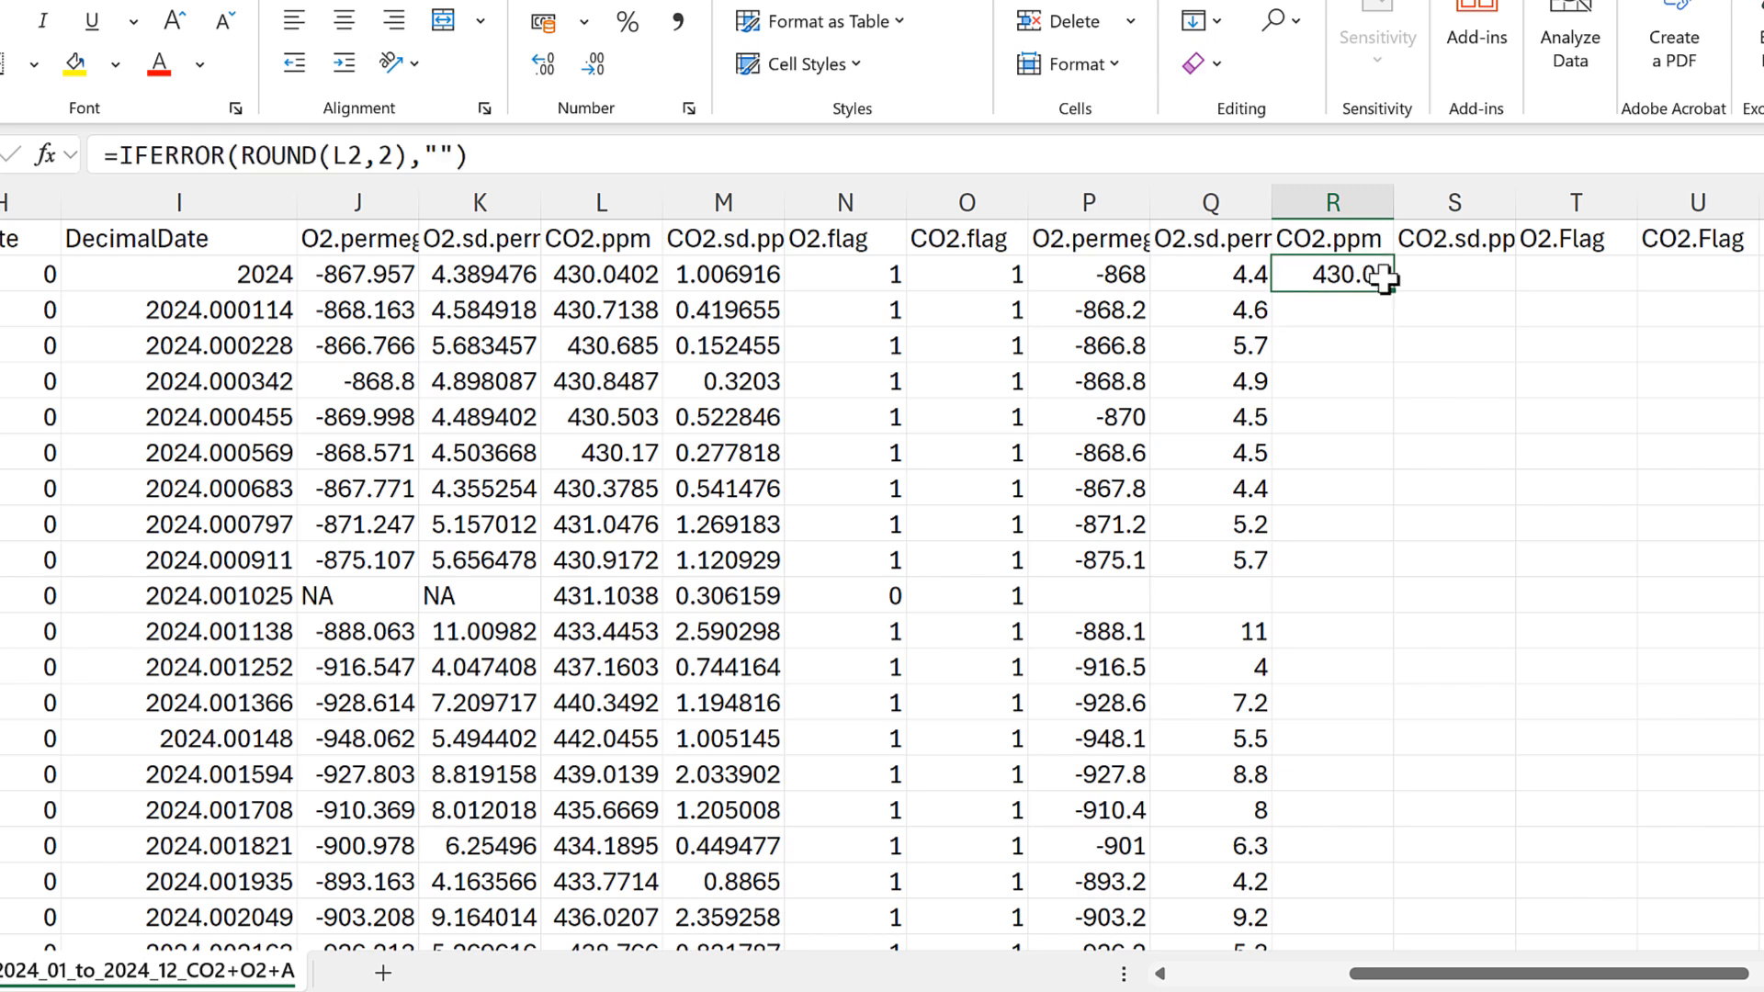
# Step: Extend the two-decimal formula from R2 to S2 and fill both CO2 columns down through all data rows
pyautogui.moveTo(1393, 292); pyautogui.dragTo(1517, 294)
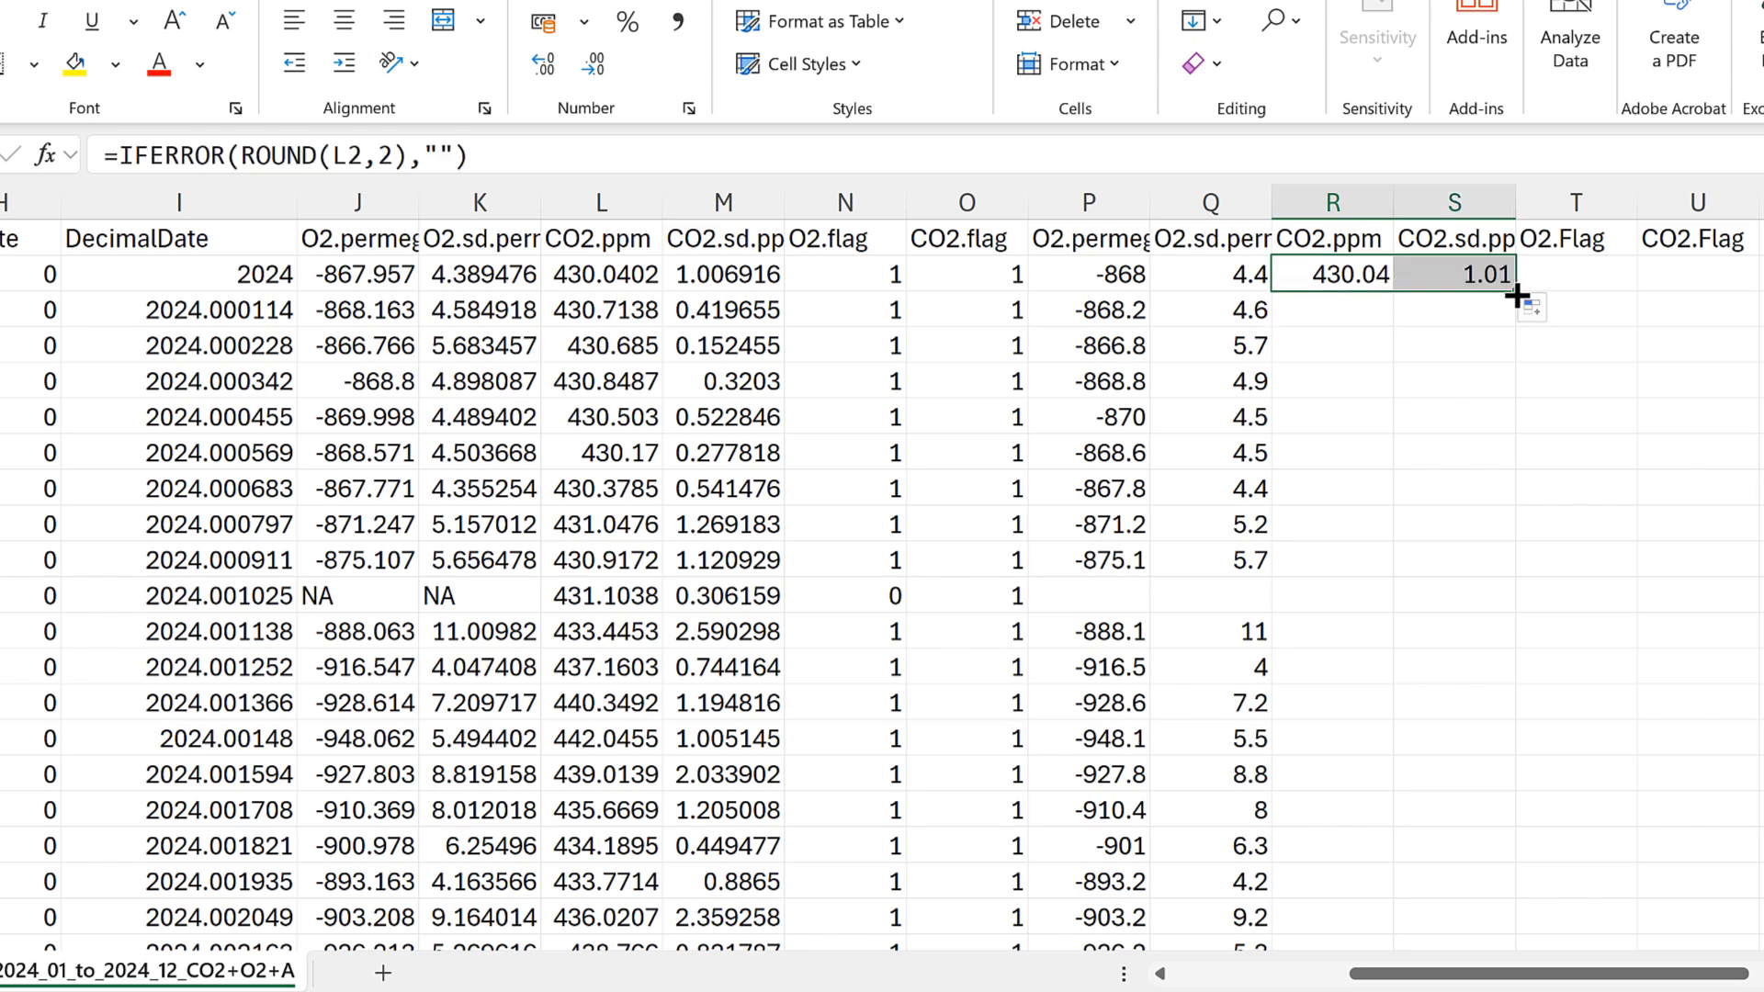
pyautogui.doubleClick(1515, 292)
pyautogui.click(1406, 347)
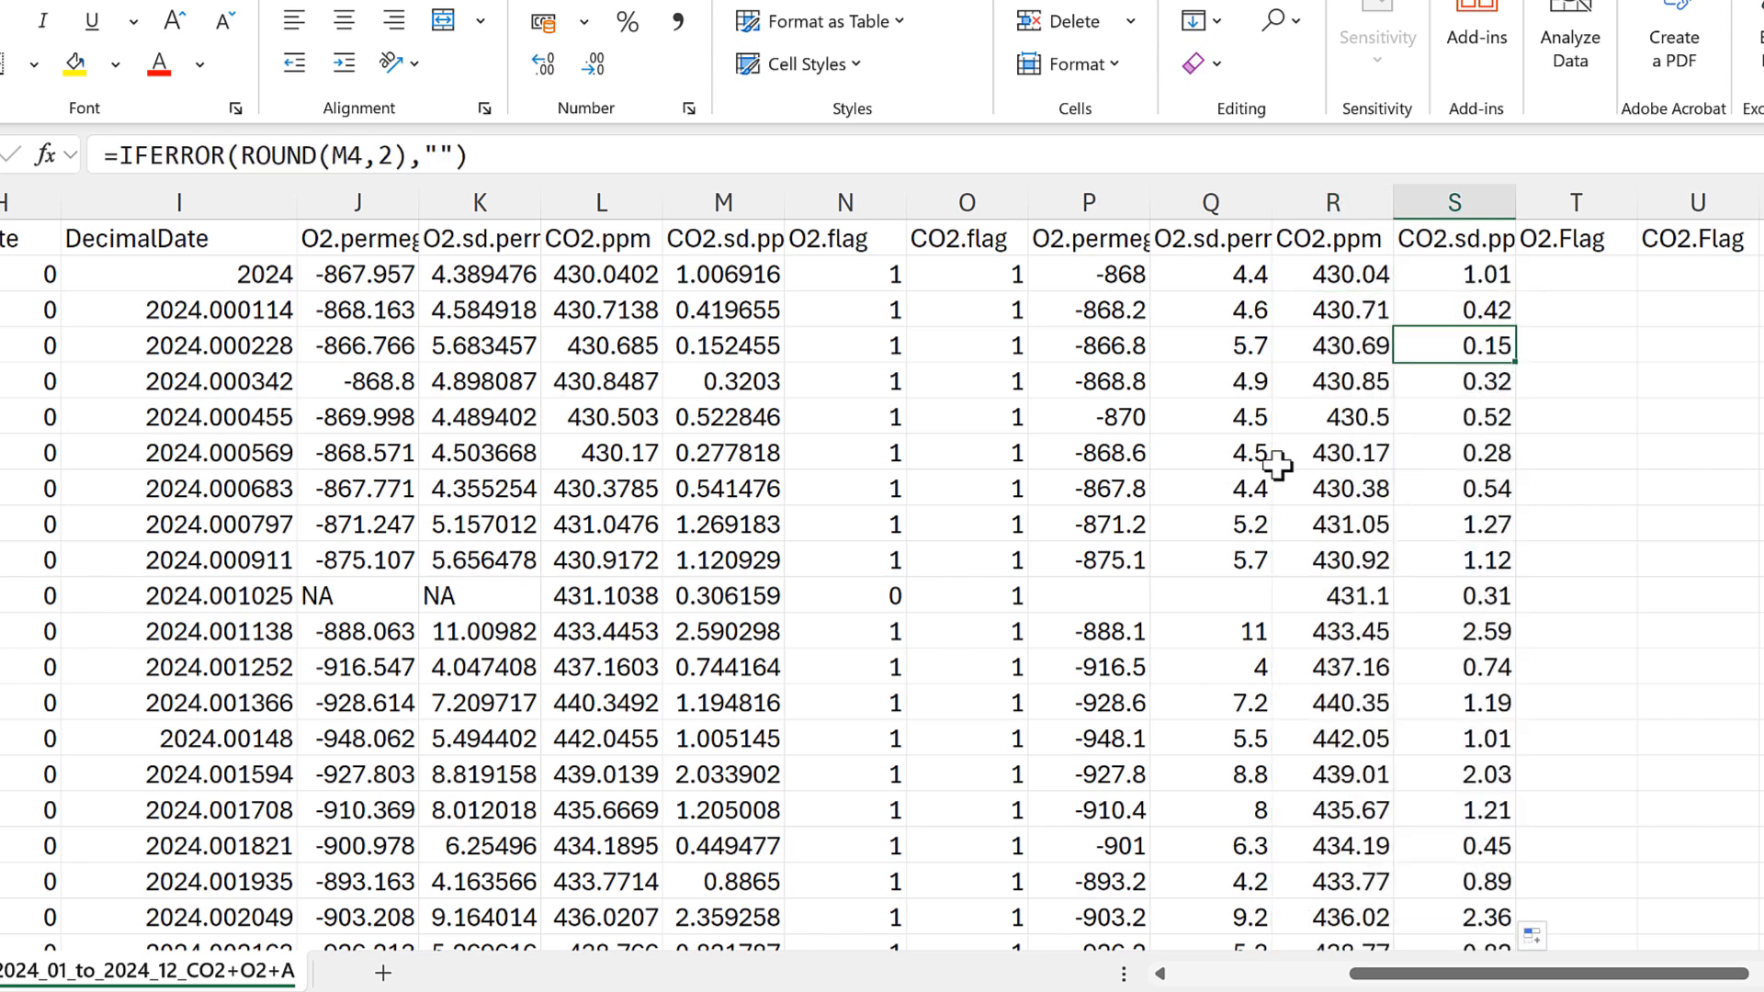
# Step: Check the rounded columns P:S in the rows whose source entries are NA
pyautogui.scroll(-5, 1366, 426)
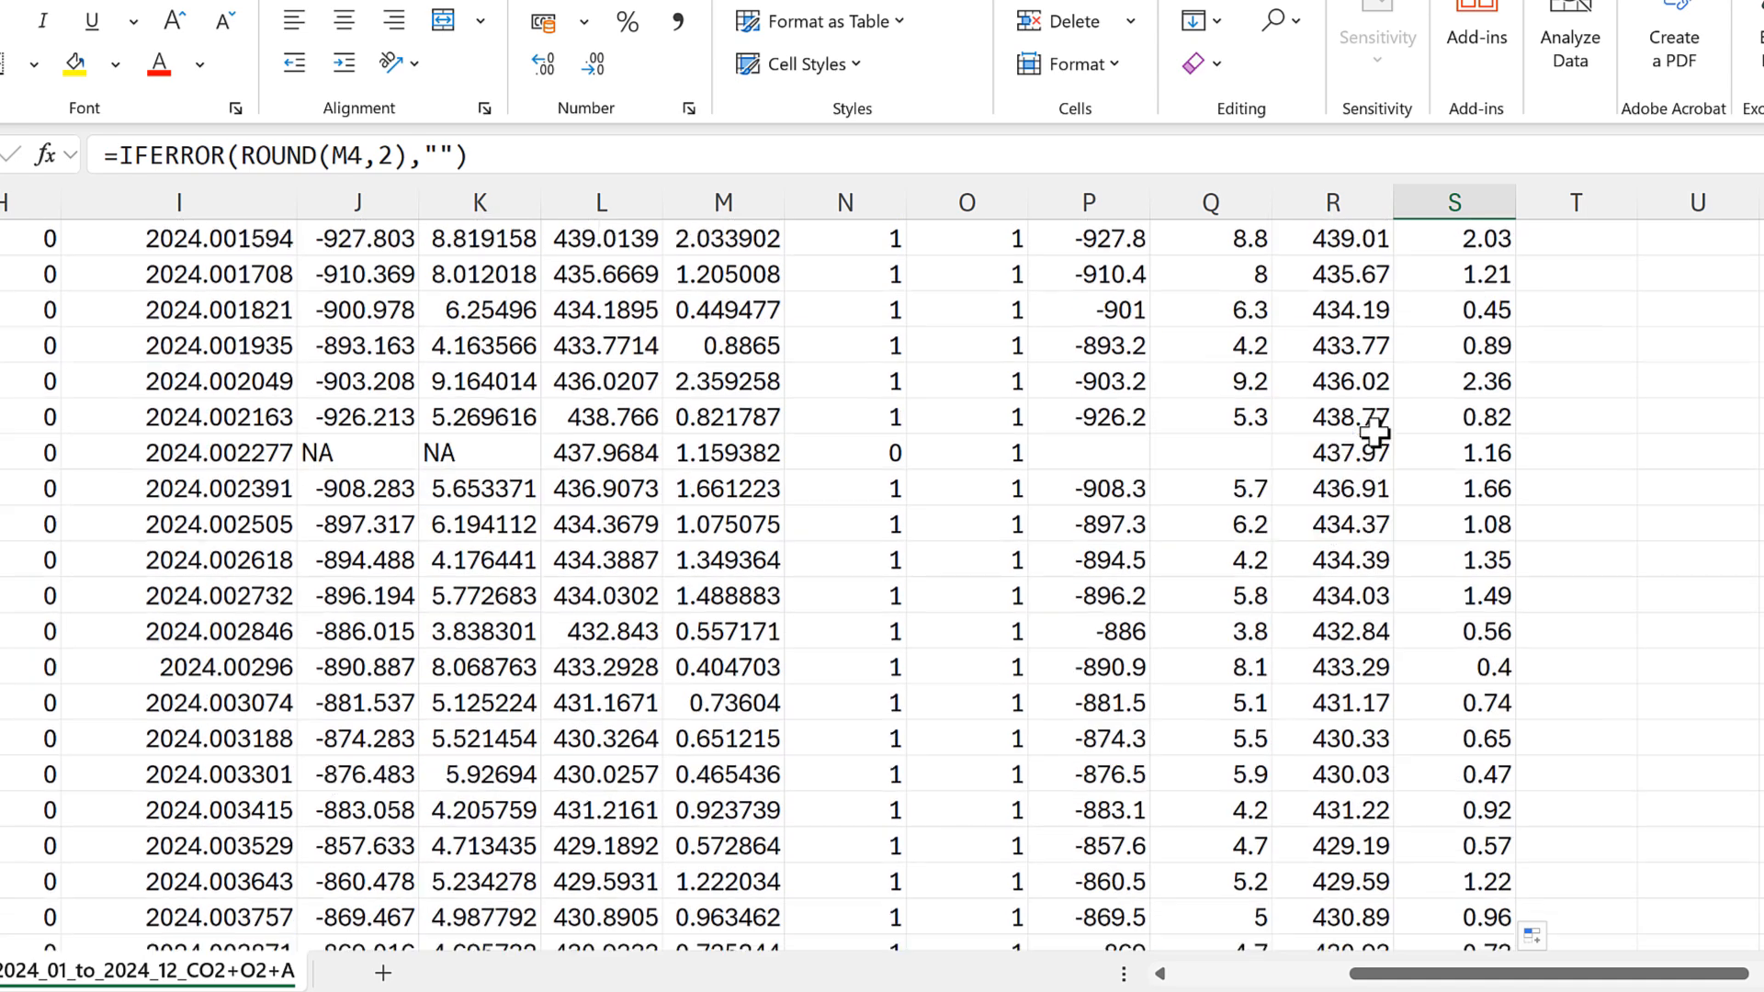
pyautogui.scroll(-6, 1375, 432)
pyautogui.click(1341, 459)
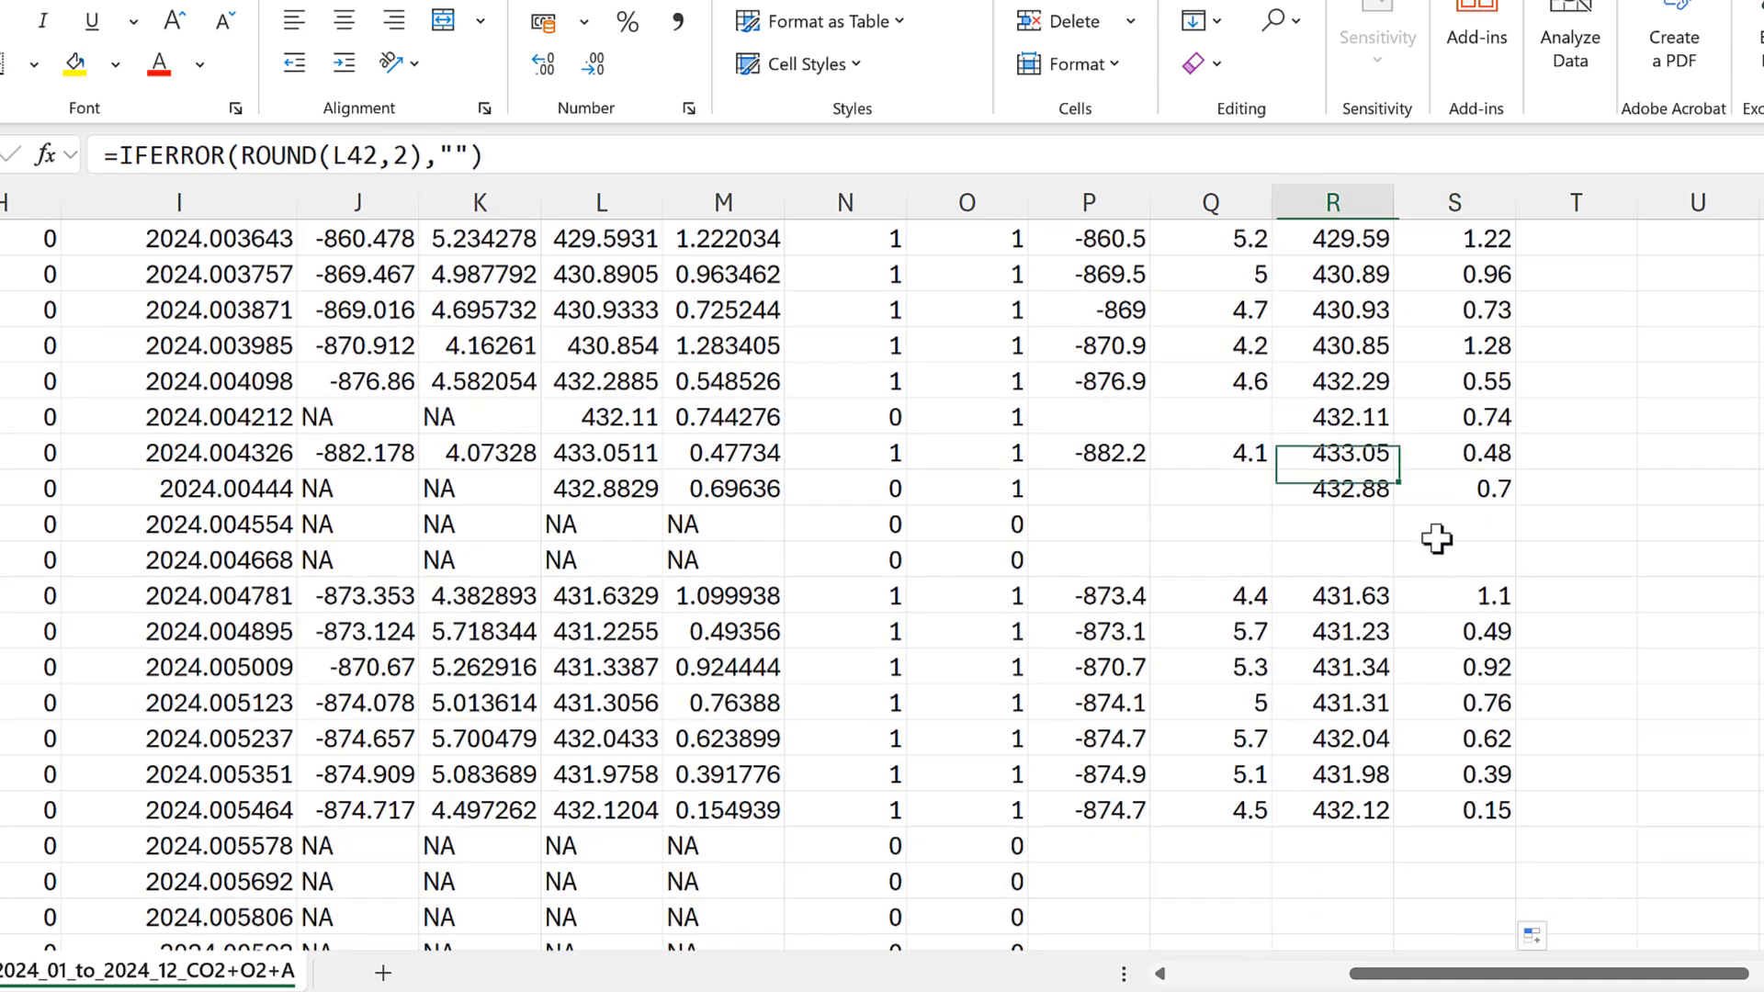
pyautogui.moveTo(1341, 525); pyautogui.dragTo(1452, 549)
pyautogui.scroll(-2, 1444, 748)
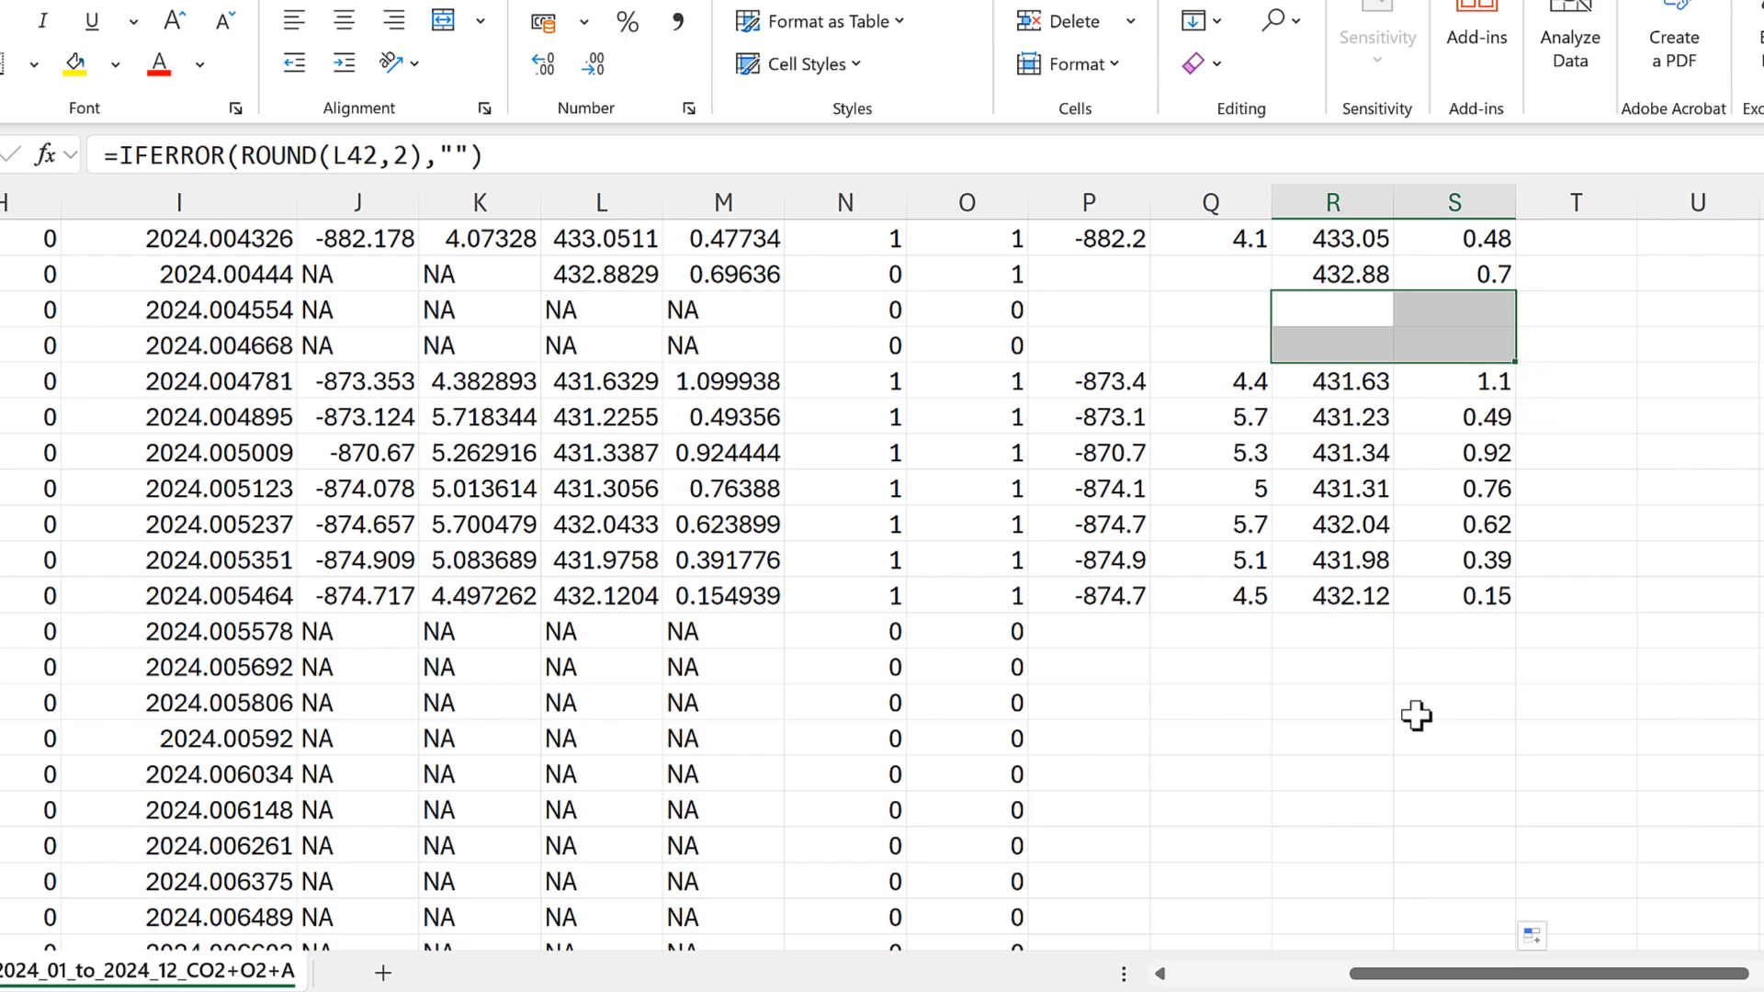
pyautogui.scroll(13, 1408, 712)
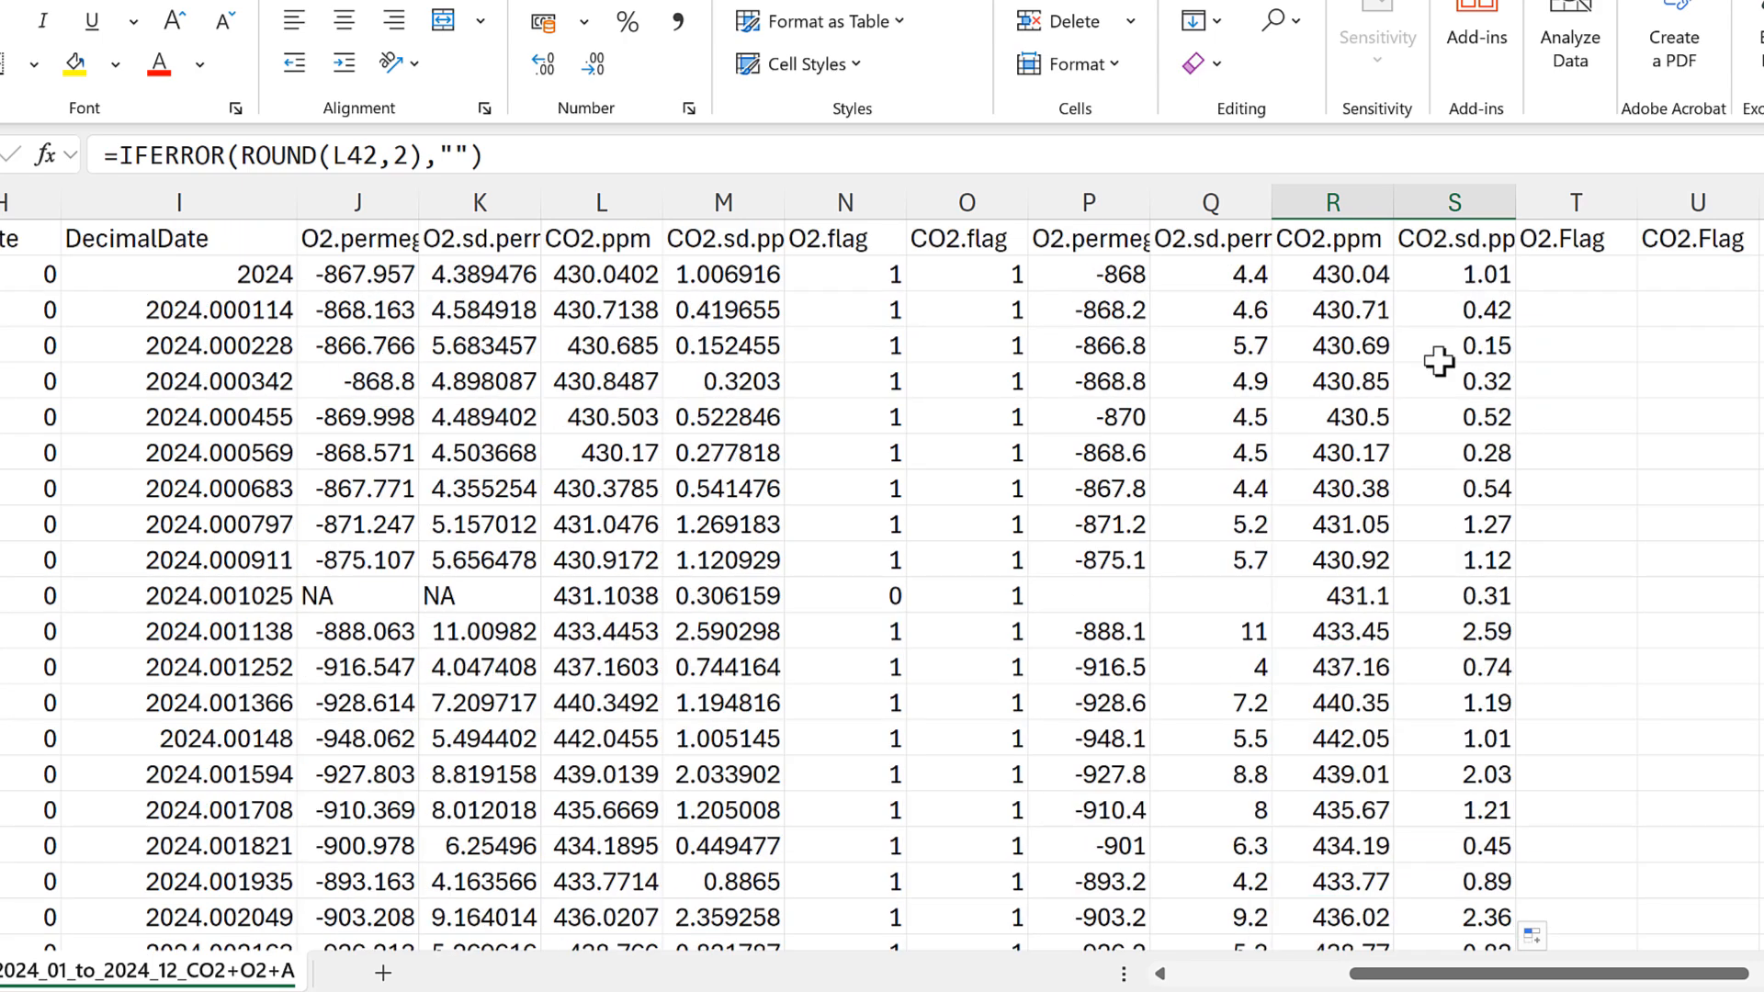
# Step: Replace the formulas in the rounded data columns P:S with their values, in place
pyautogui.click(1109, 241)
pyautogui.moveTo(1094, 201); pyautogui.dragTo(1447, 193)
pyautogui.rightClick(1449, 201)
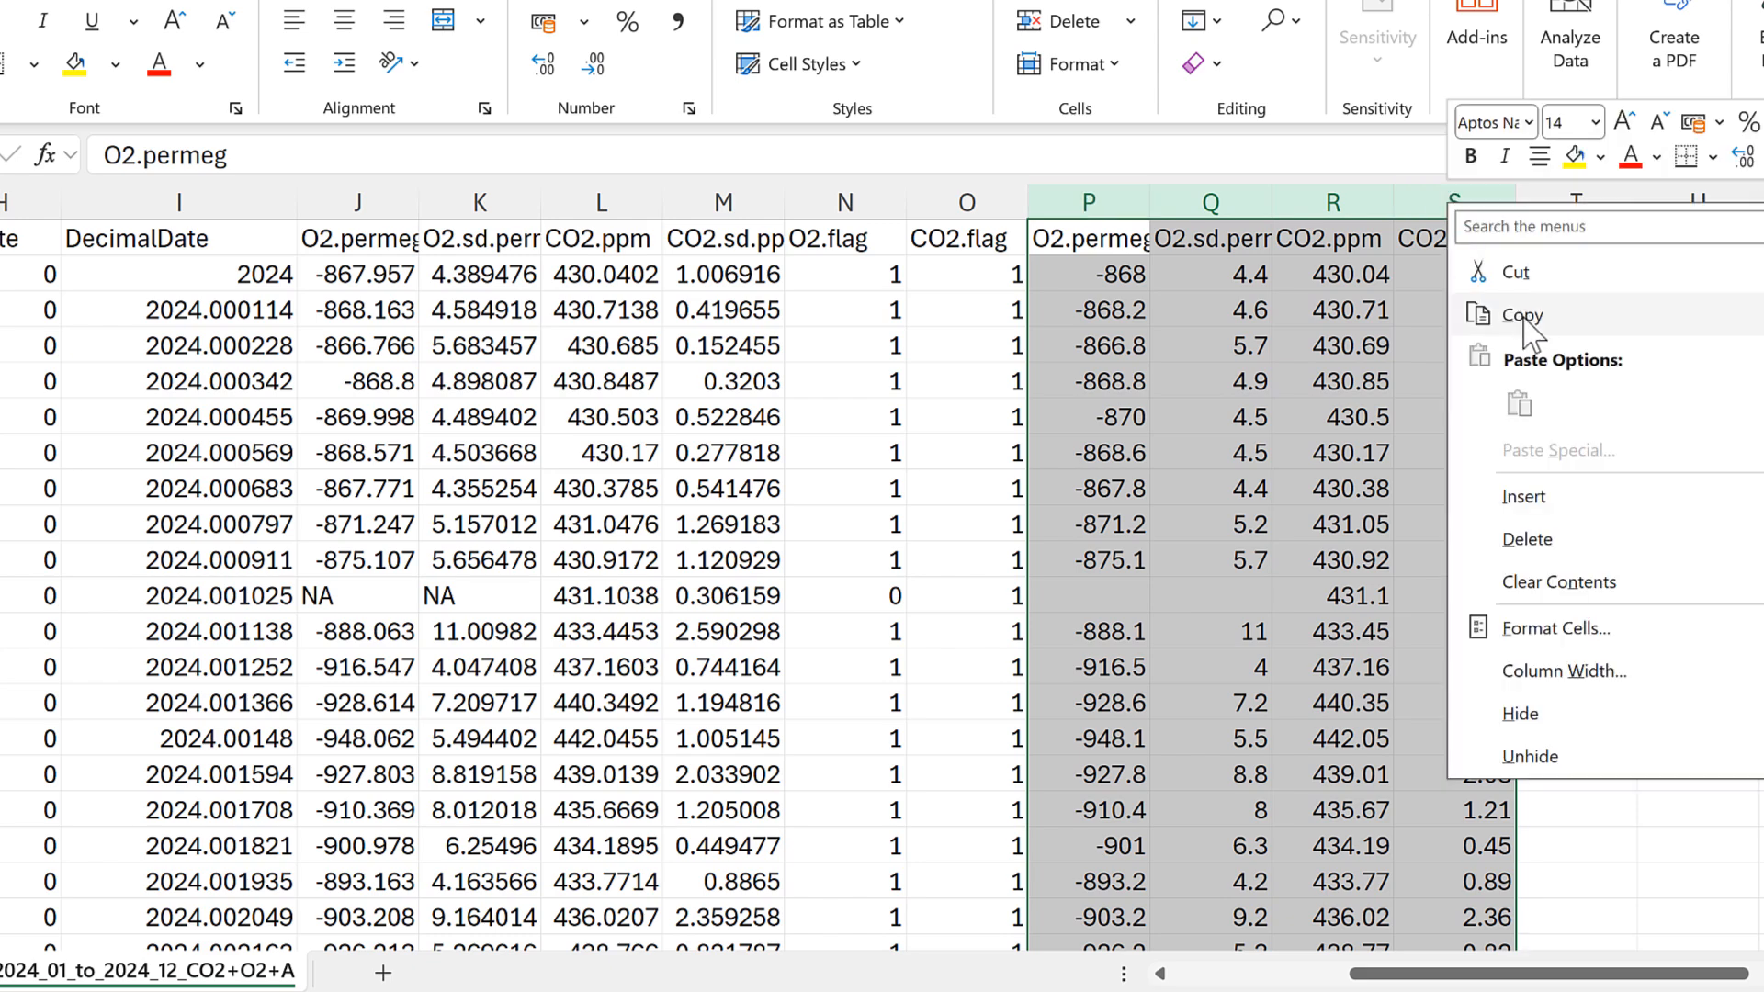
pyautogui.click(1529, 317)
pyautogui.rightClick(1344, 190)
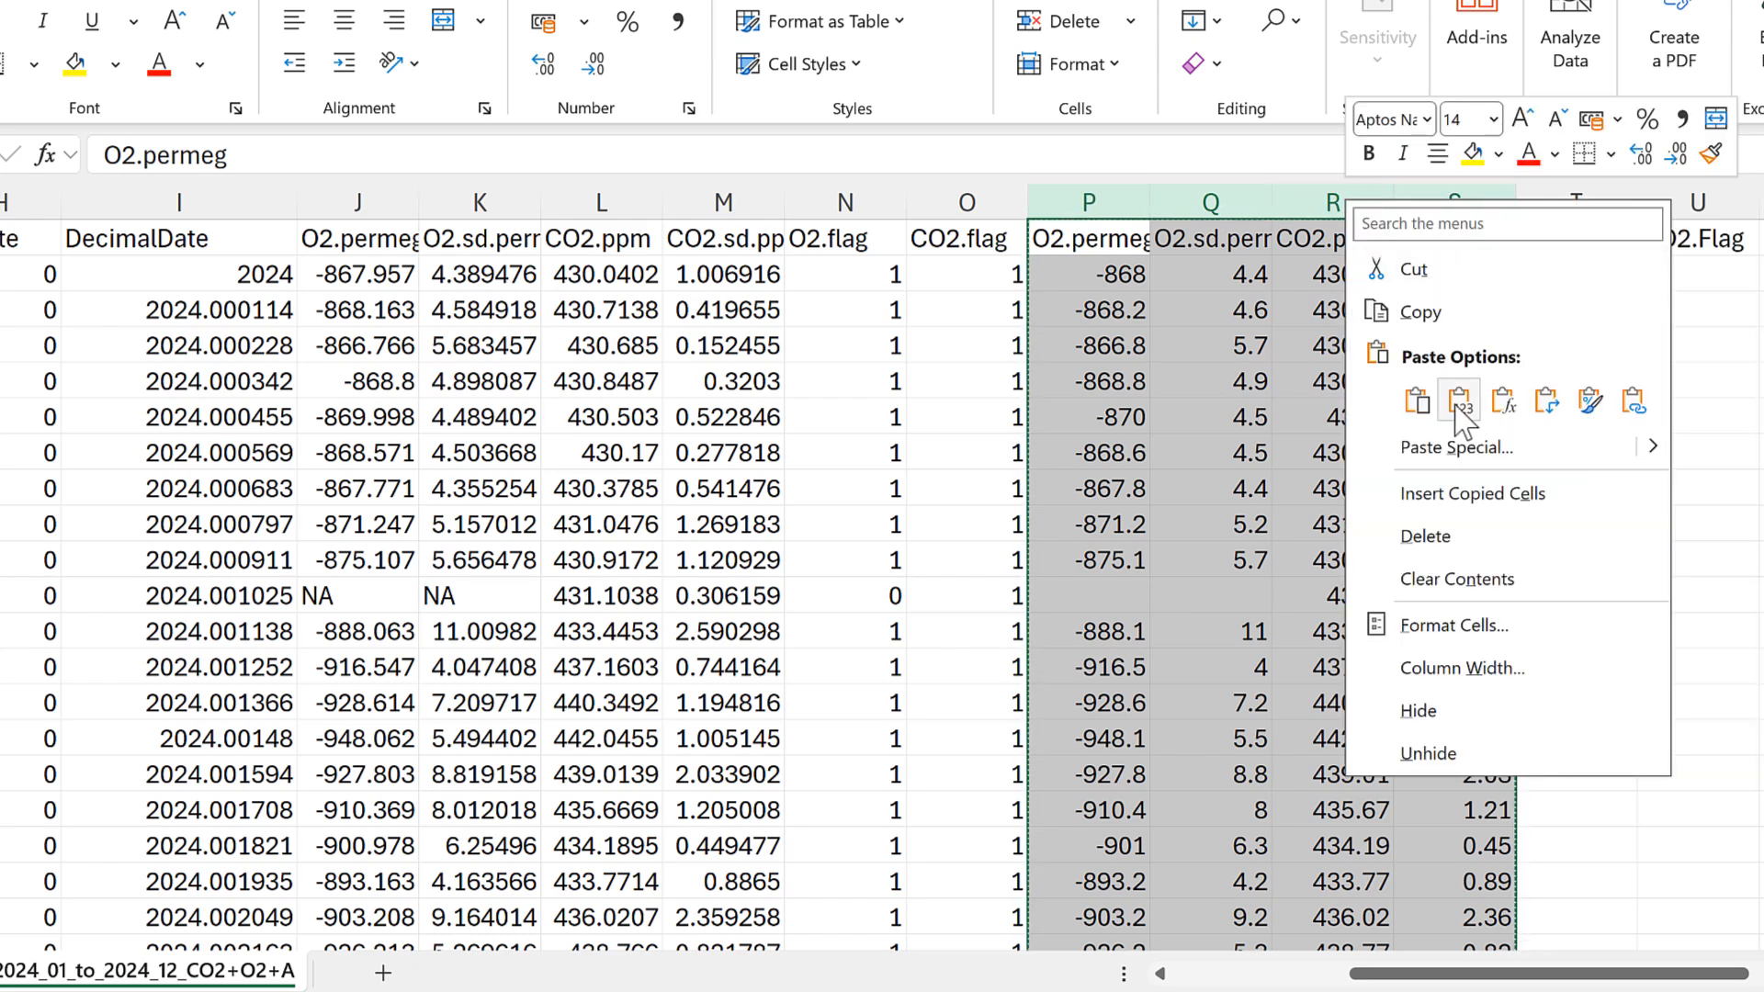
pyautogui.click(1454, 402)
pyautogui.click(1229, 382)
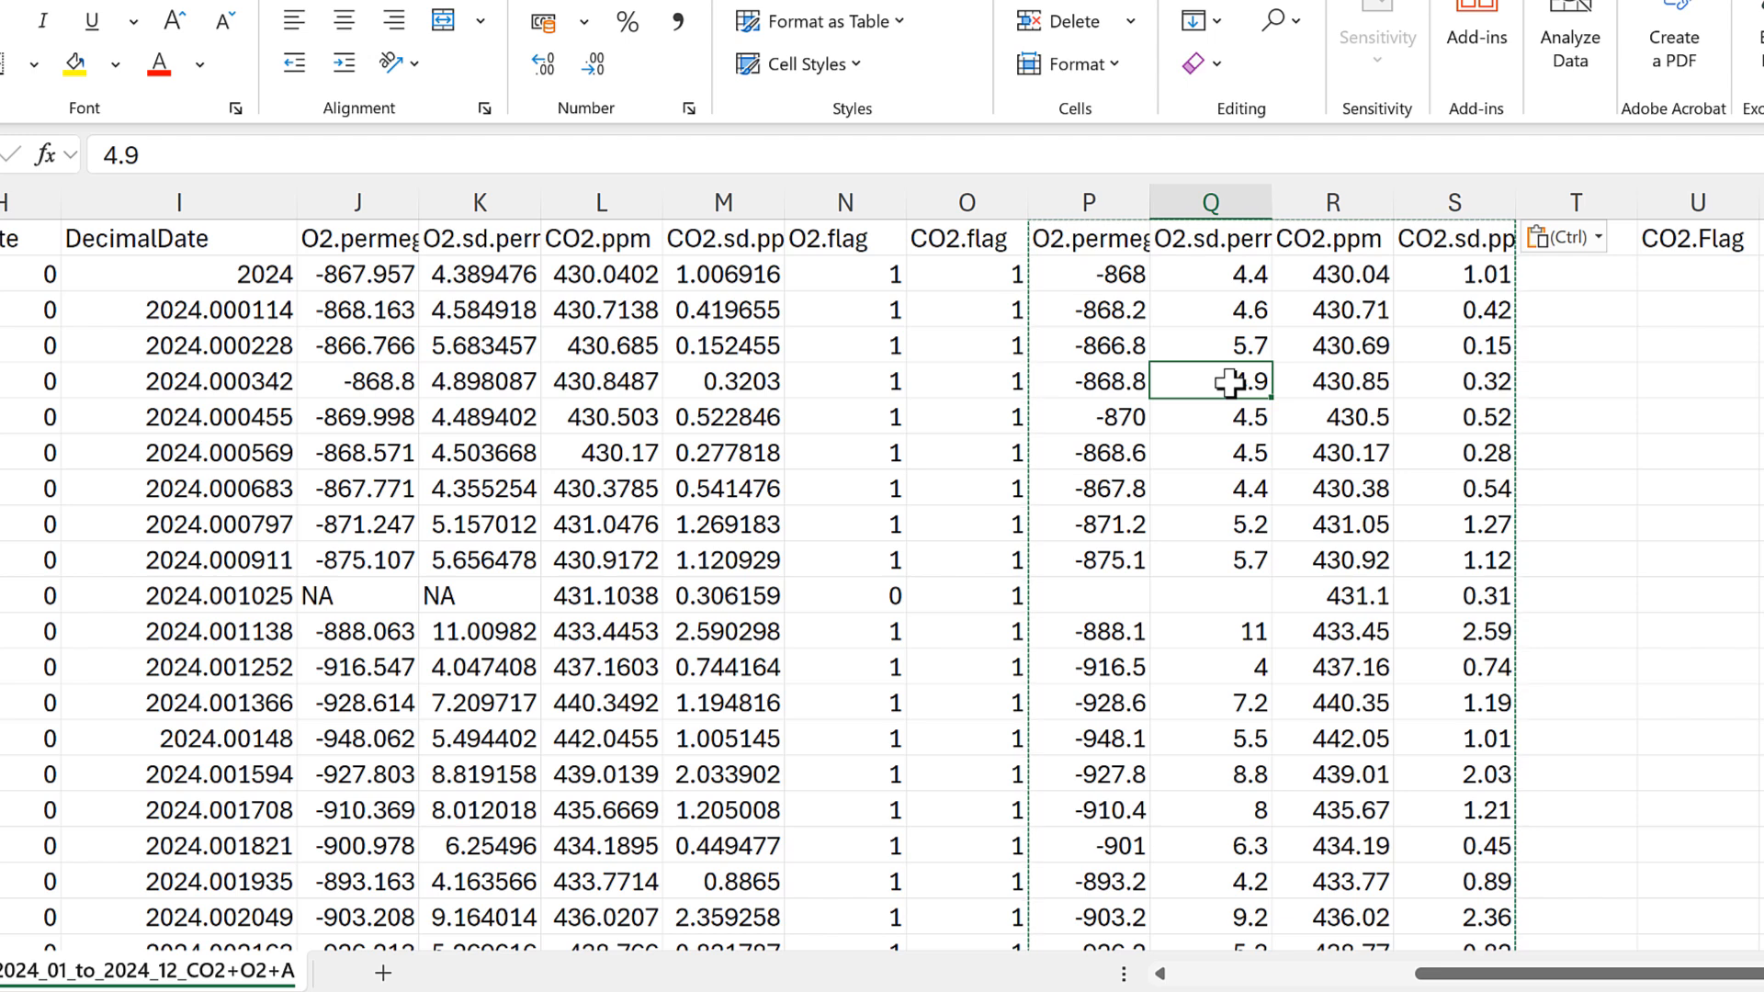
# Step: Delete the original unrounded O2 and CO2 data columns J:M
pyautogui.moveTo(367, 200); pyautogui.dragTo(702, 195)
pyautogui.rightClick(702, 194)
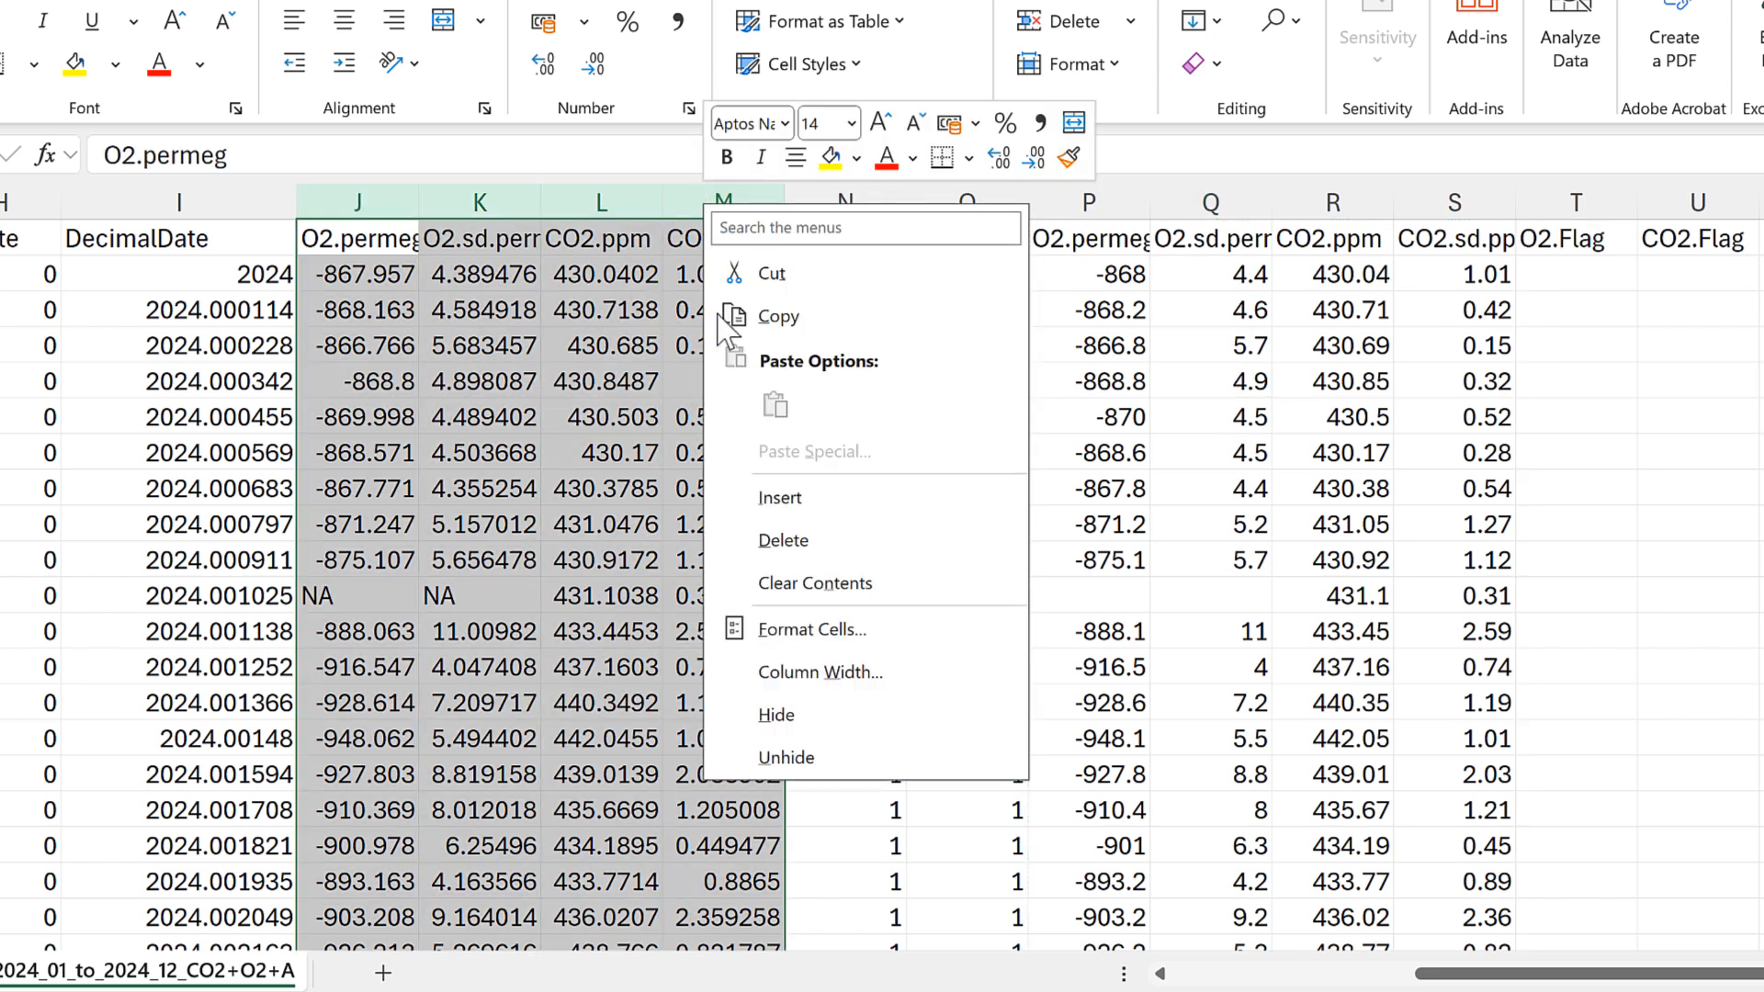
pyautogui.click(785, 556)
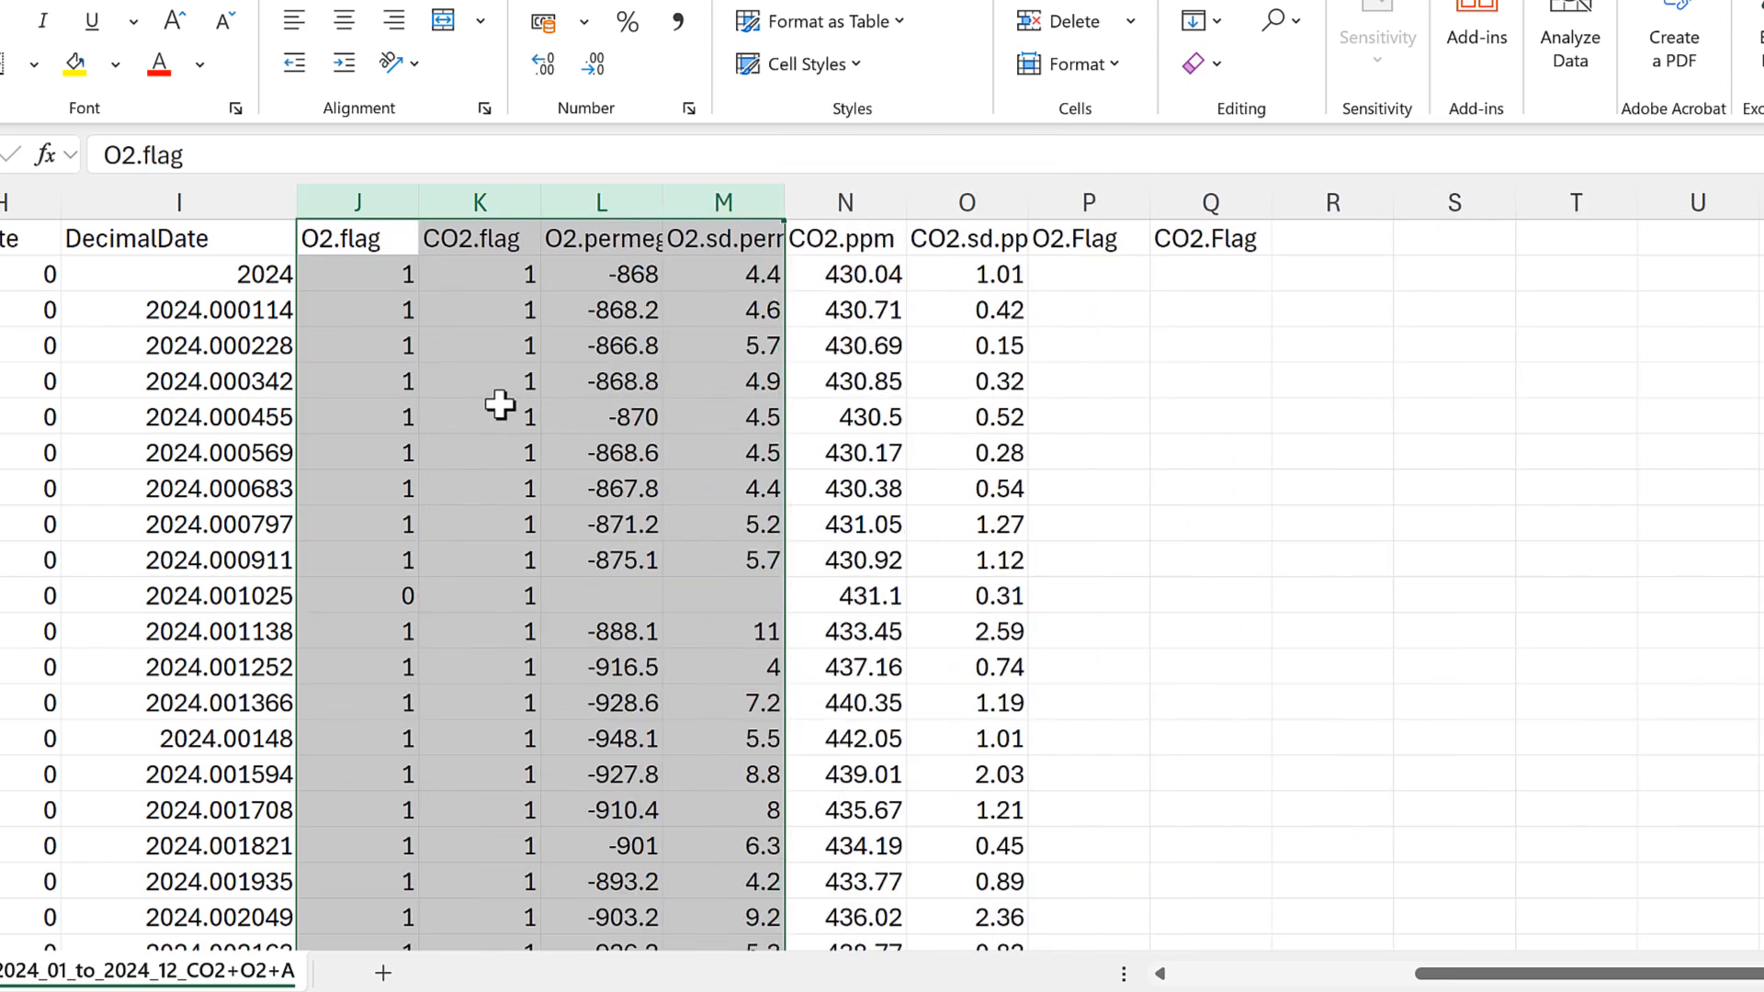
# Step: Move the numeric O2.flag and CO2.flag columns from J:K to directly after the CO2 standard deviation column
pyautogui.click(500, 408)
pyautogui.moveTo(350, 197); pyautogui.dragTo(1100, 430)
pyautogui.press('shift')
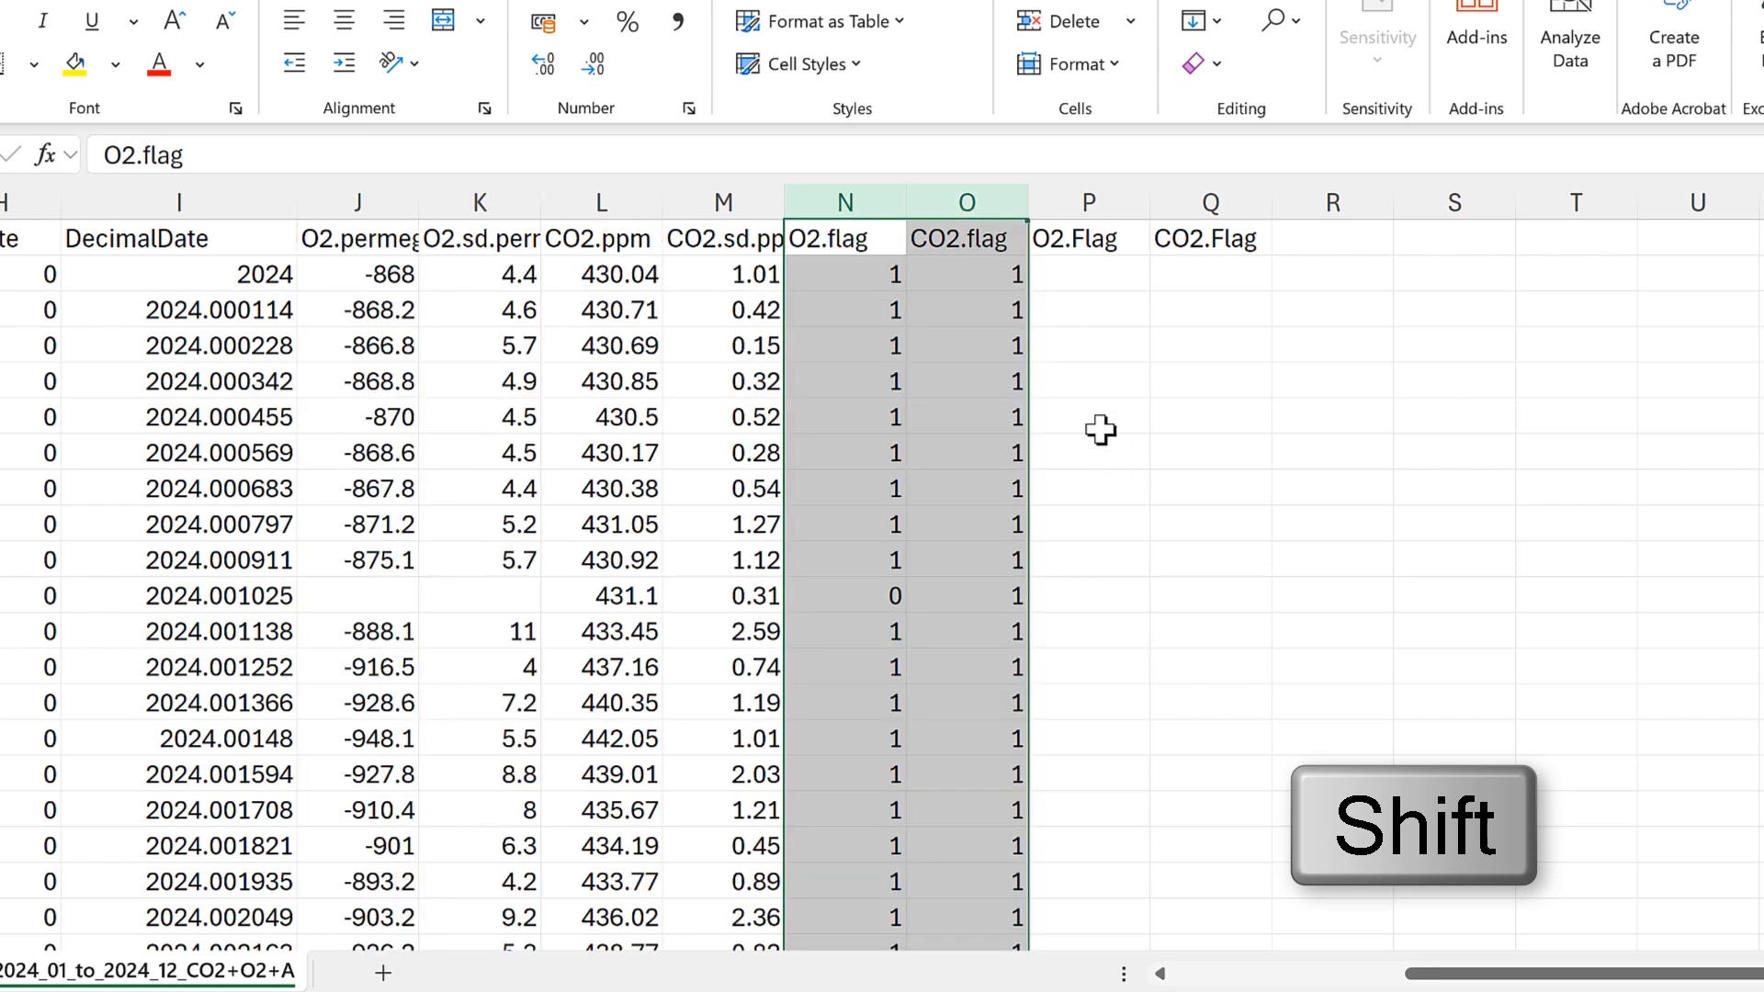
pyautogui.click(1077, 277)
# Step: Compare the O2.flag entries in column N with the blank O2 values in J11:K11 and the valid rows
pyautogui.click(845, 338)
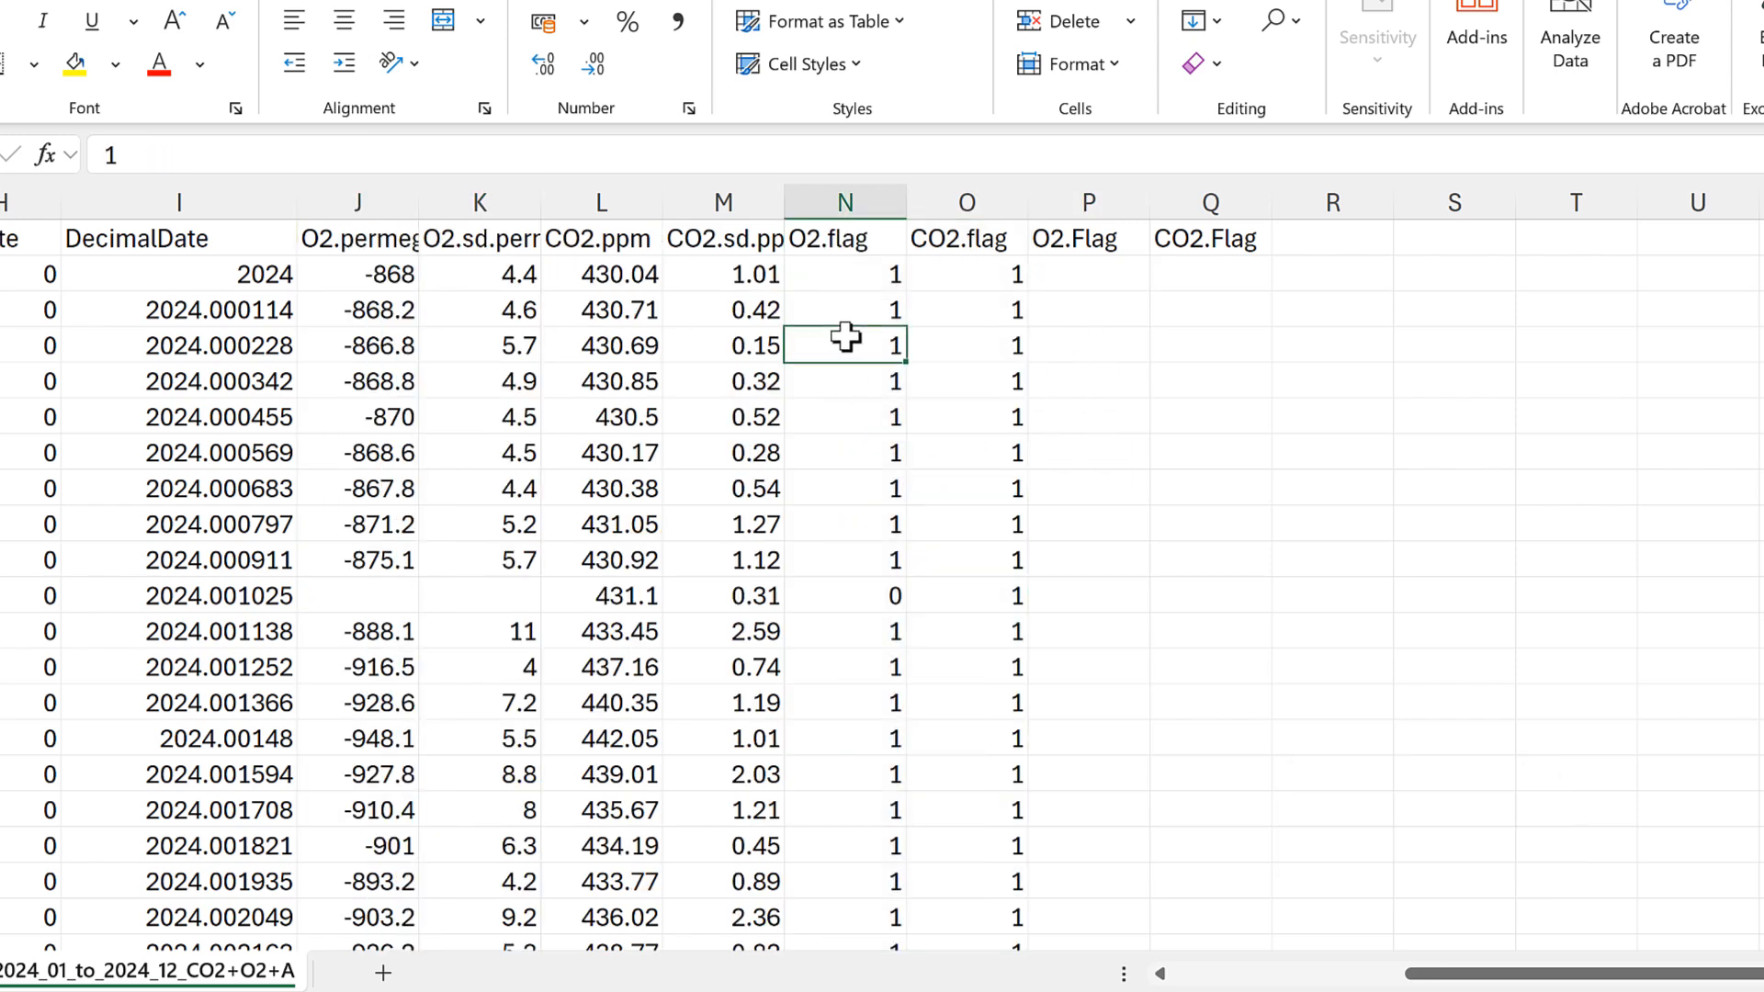
pyautogui.click(895, 593)
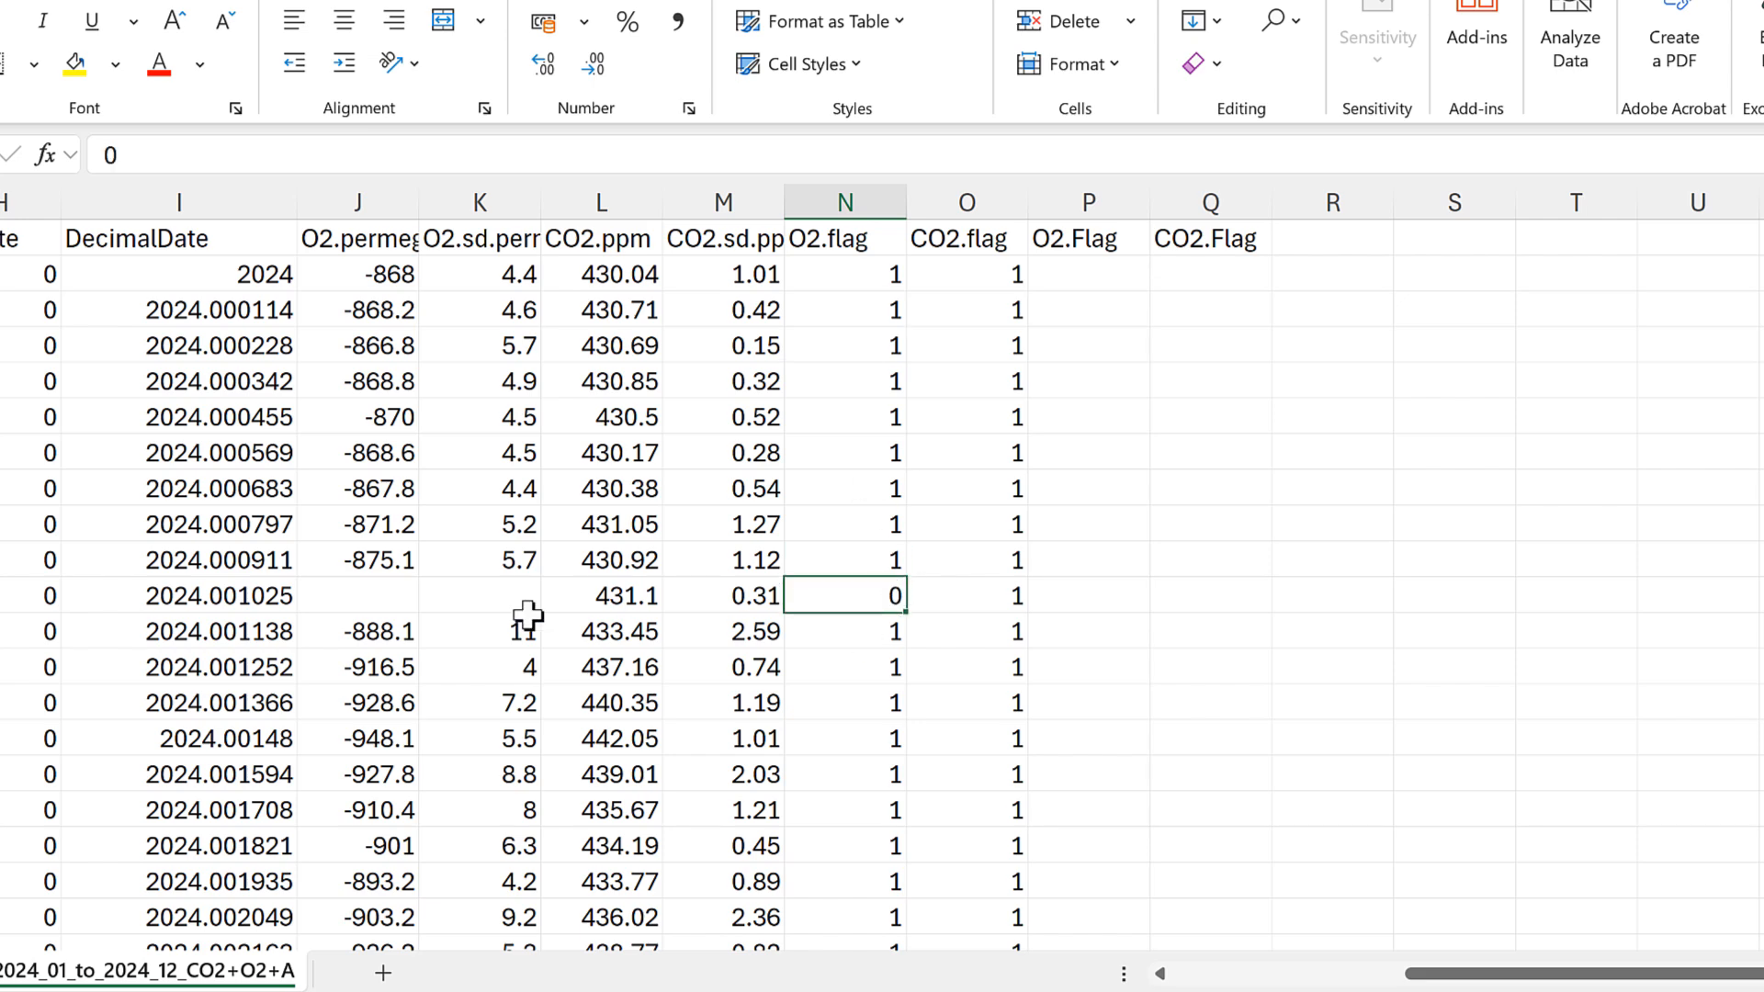
pyautogui.moveTo(382, 592); pyautogui.dragTo(478, 596)
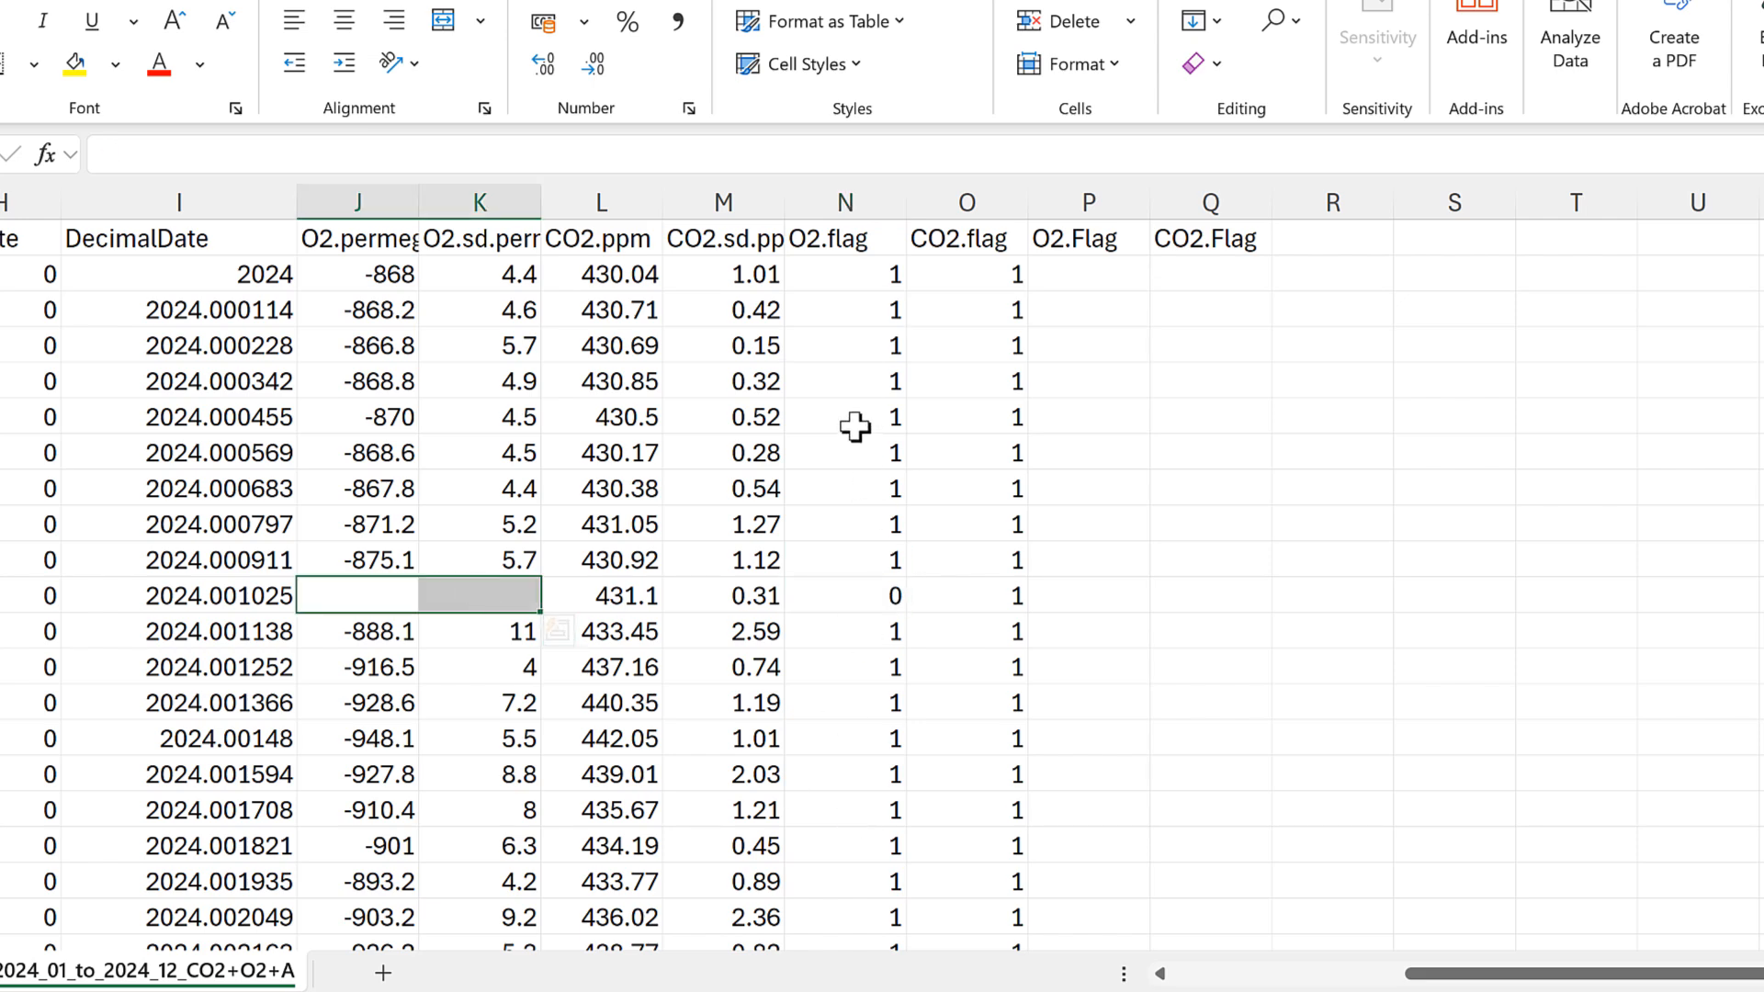
pyautogui.click(855, 310)
pyautogui.moveTo(868, 503); pyautogui.dragTo(868, 502)
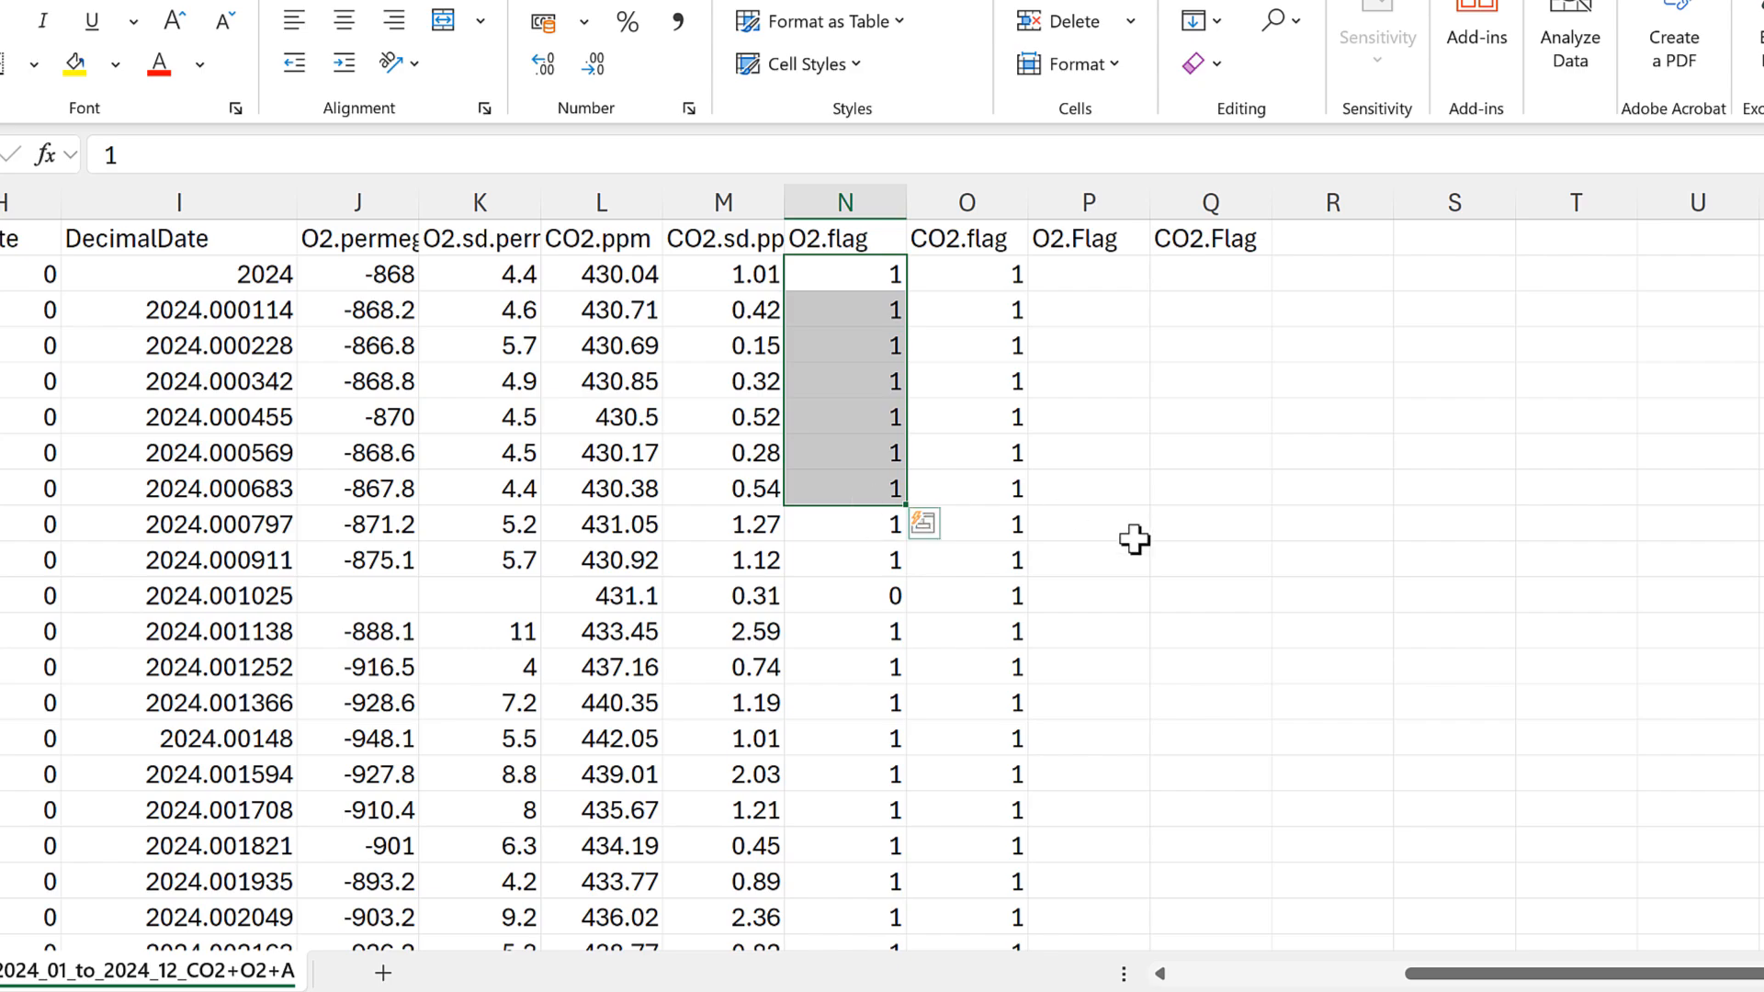
pyautogui.click(1136, 424)
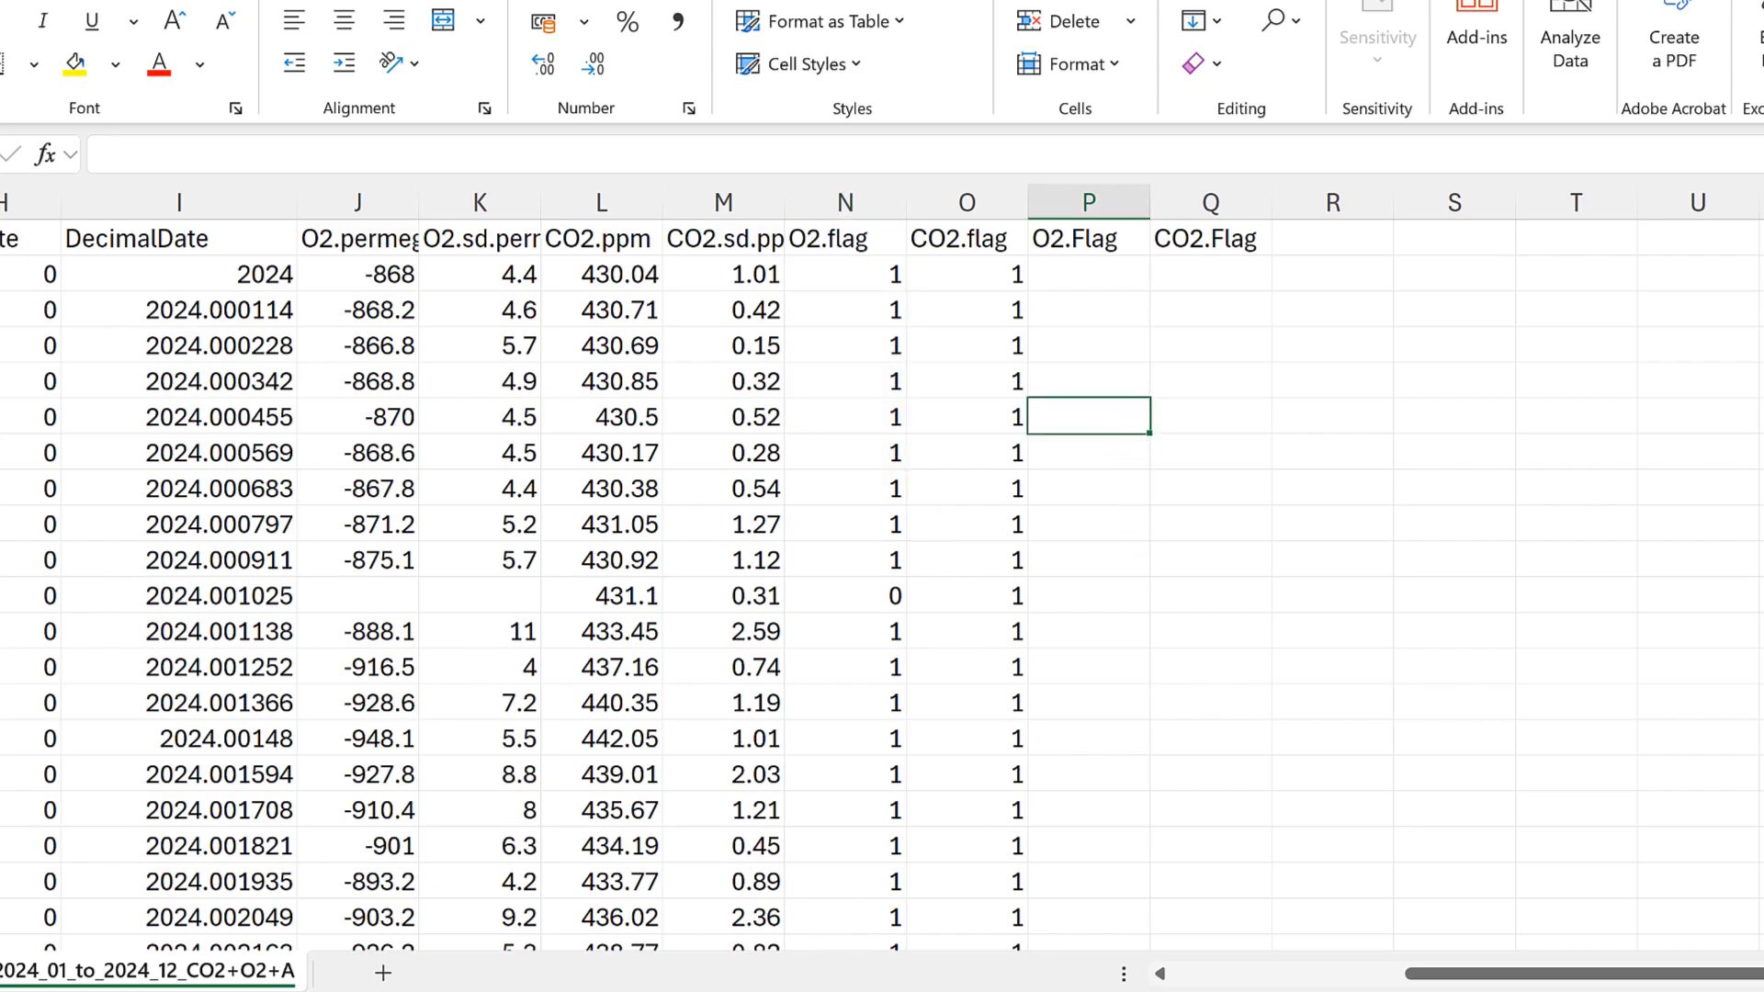
# Step: Switch to the PARIS template workbook and examine its O2 and CO2 flag columns and the flag definitions in rows 34 and 35
pyautogui.click(459, 928)
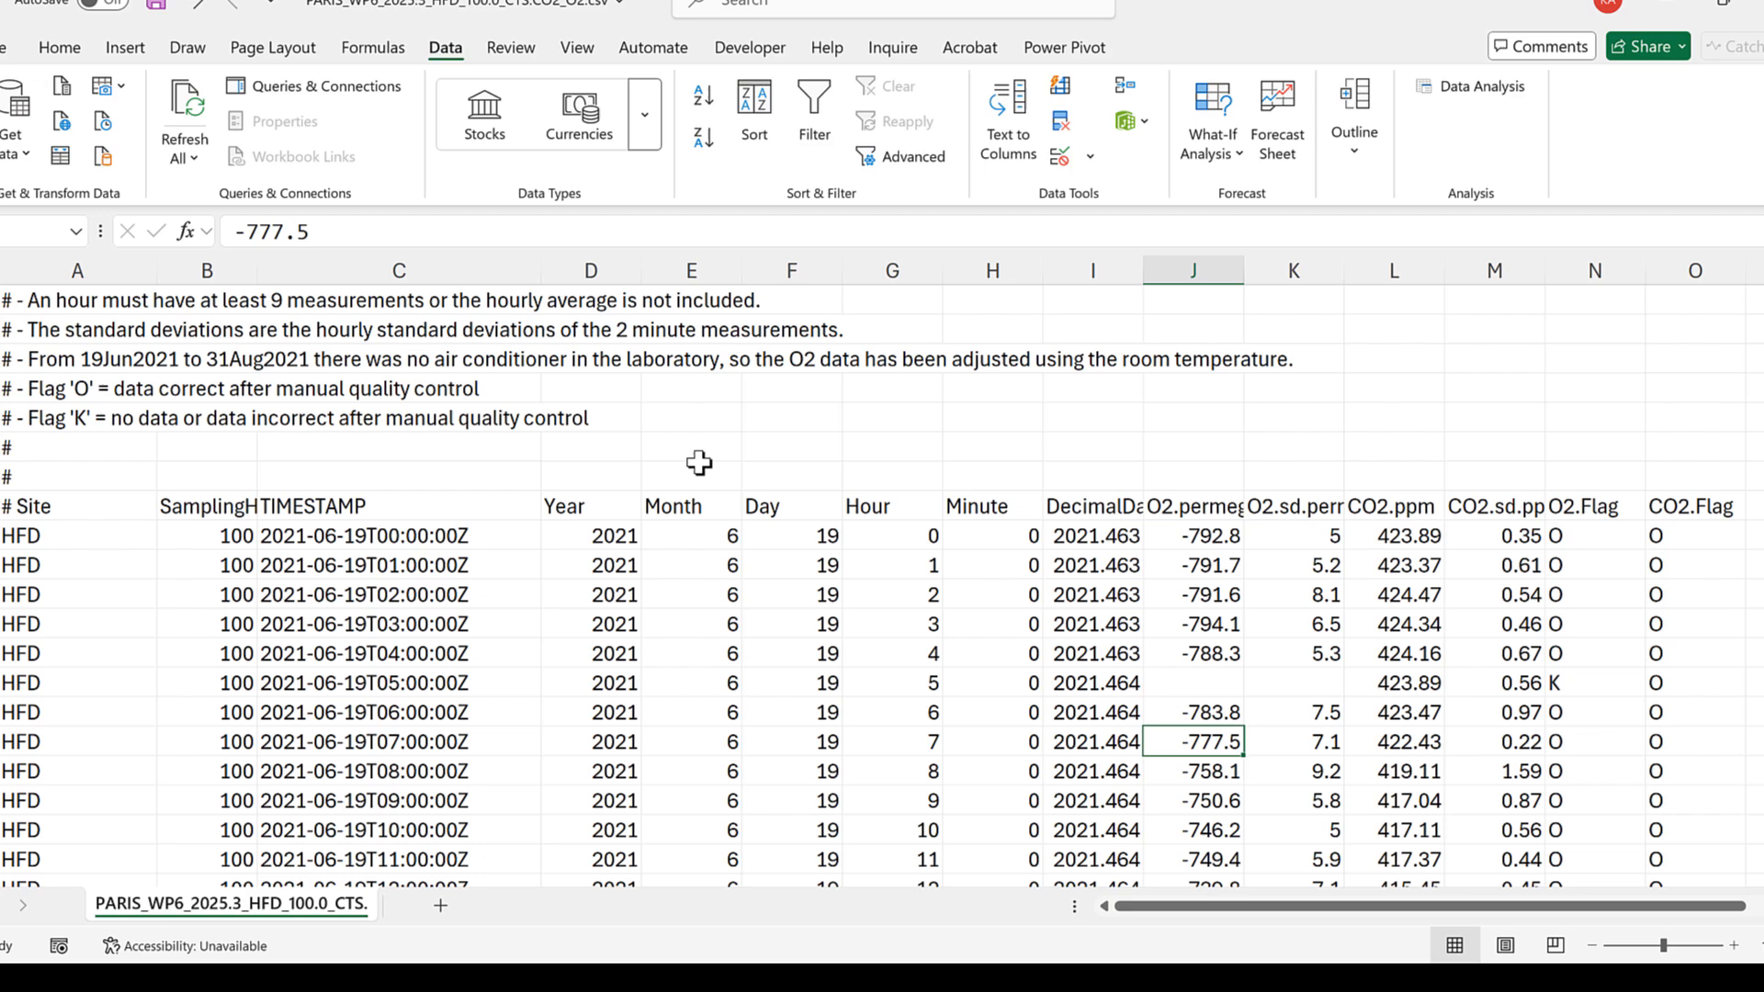
pyautogui.click(710, 455)
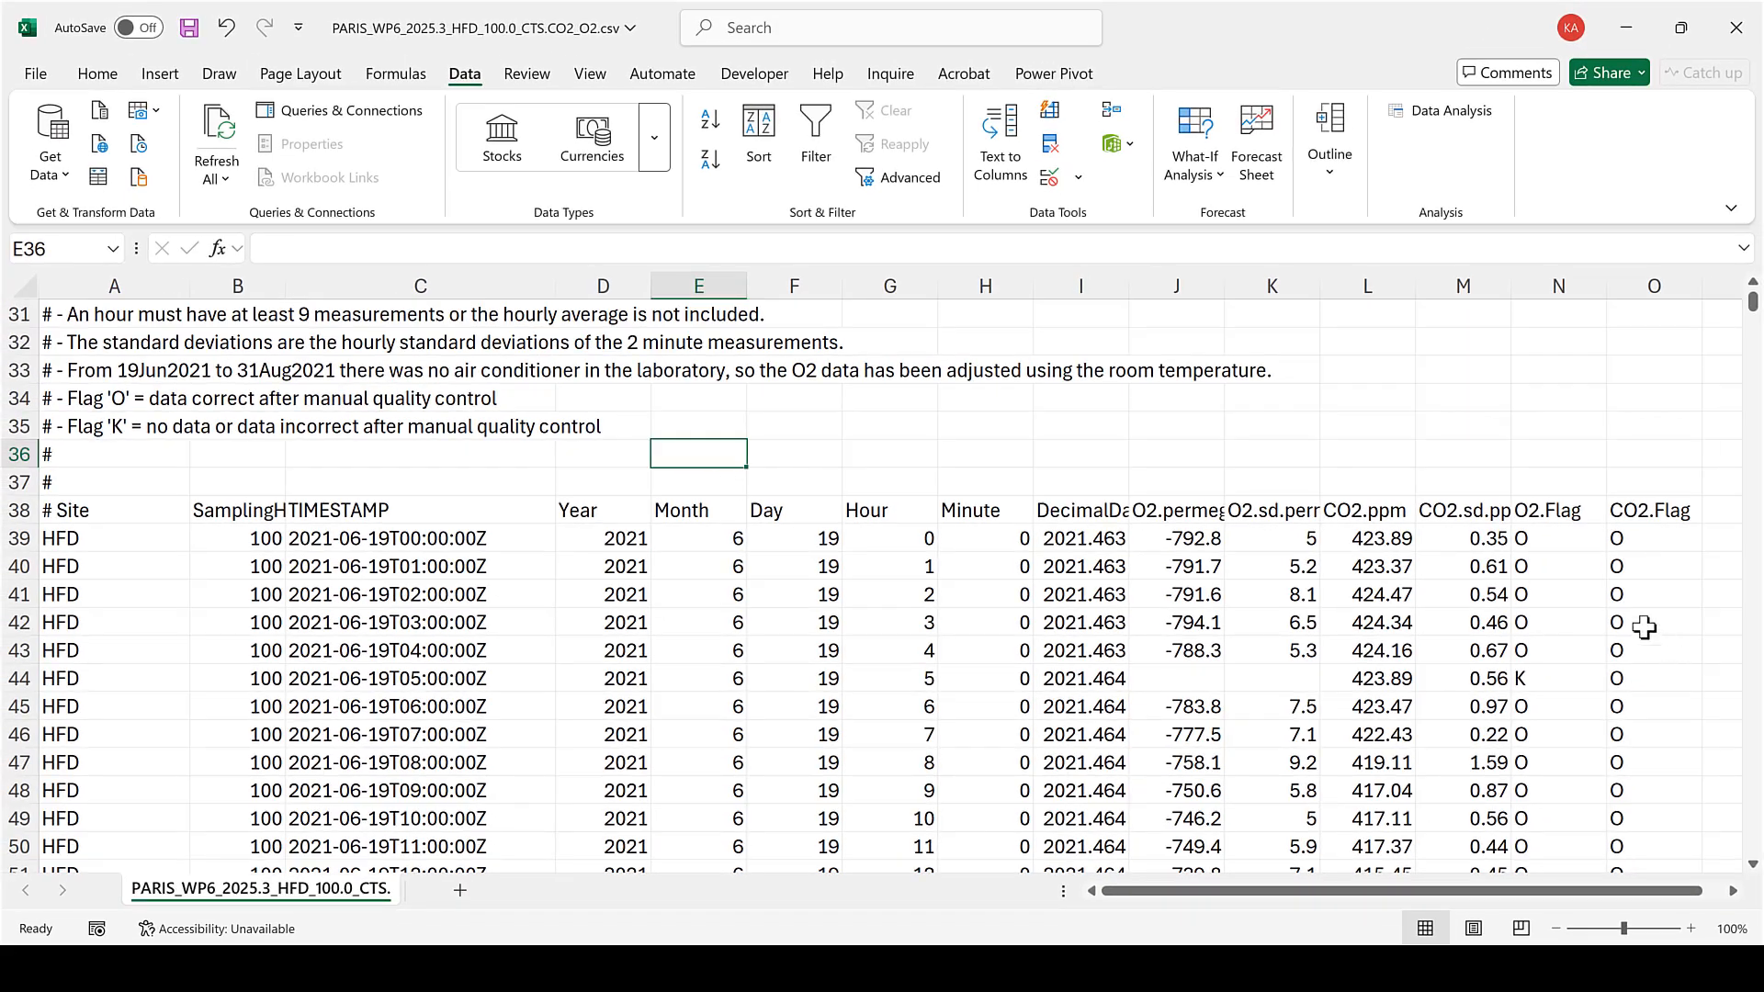
pyautogui.moveTo(1550, 545); pyautogui.dragTo(1626, 817)
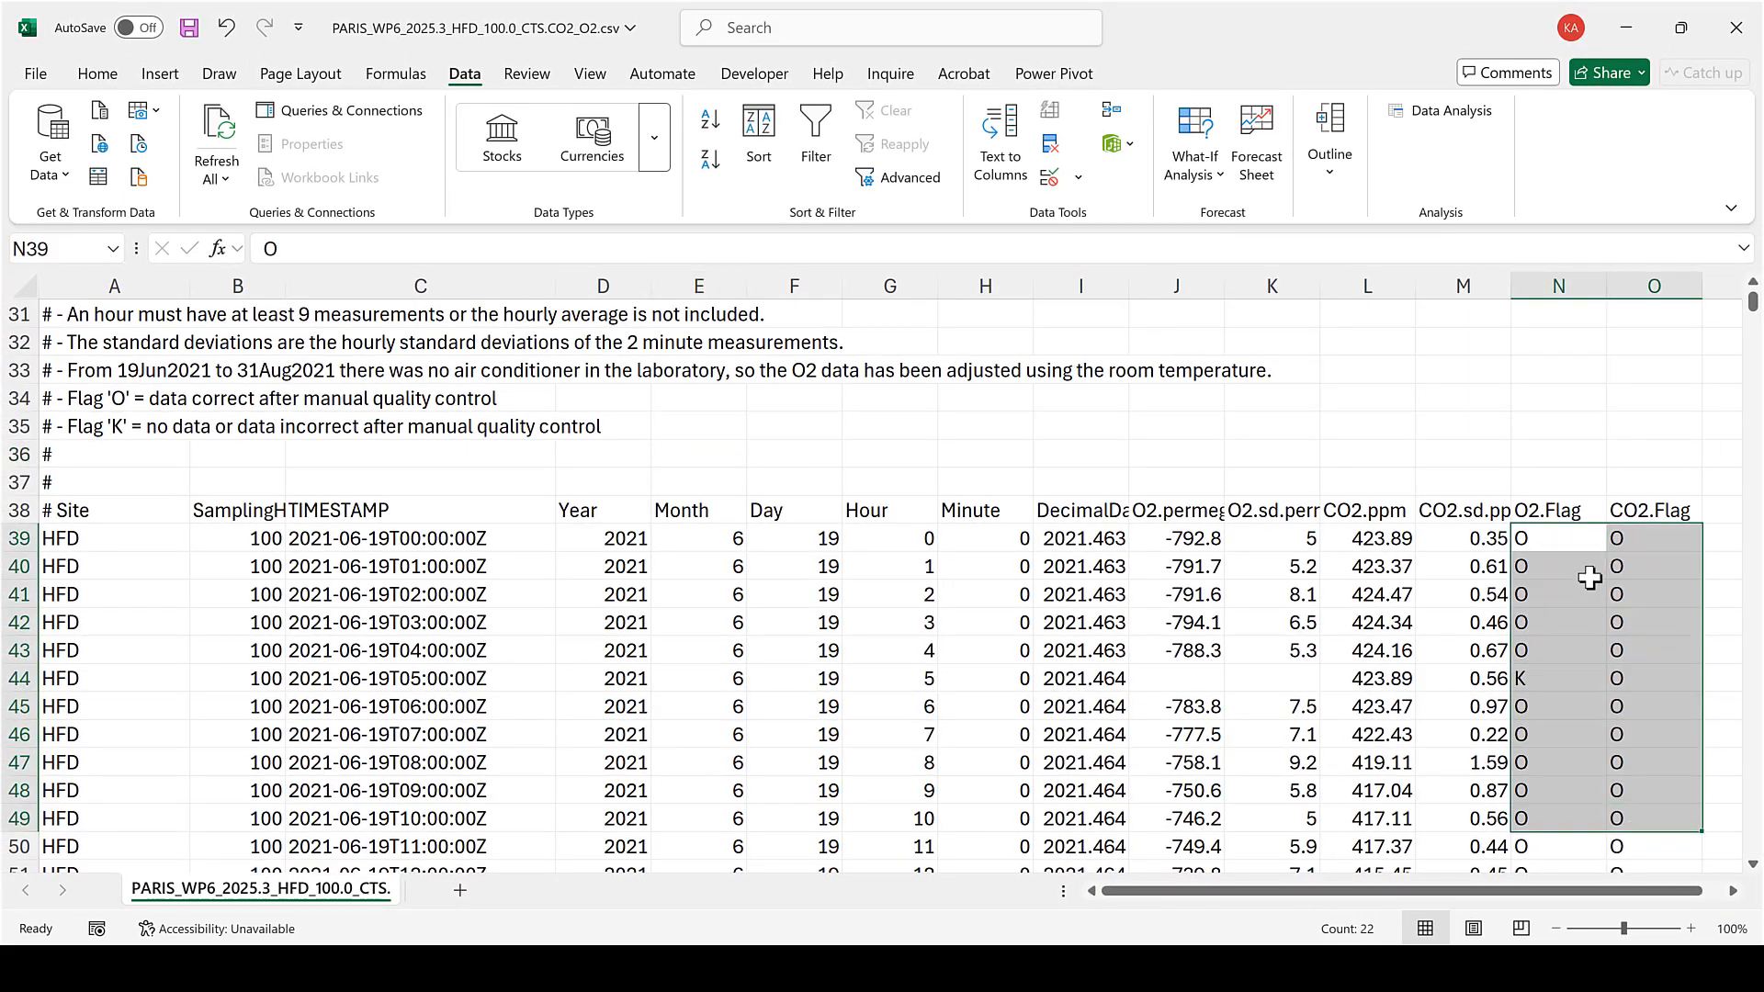
pyautogui.click(1590, 577)
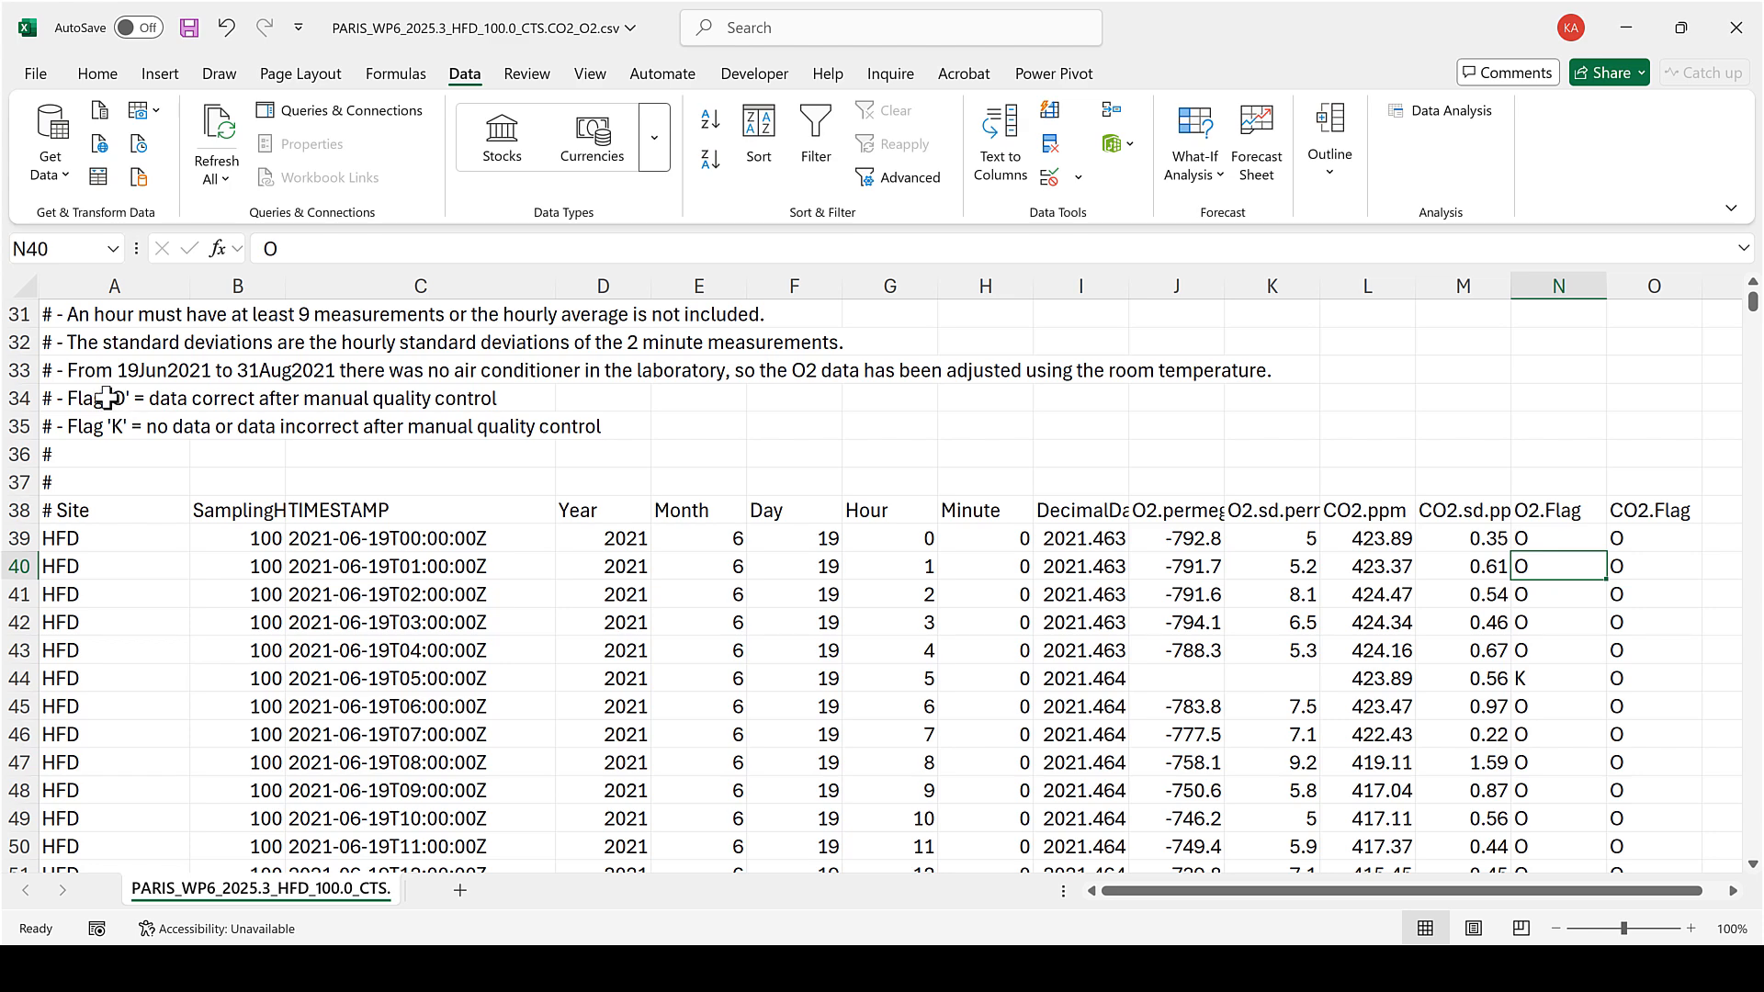
pyautogui.moveTo(107, 398); pyautogui.dragTo(224, 397)
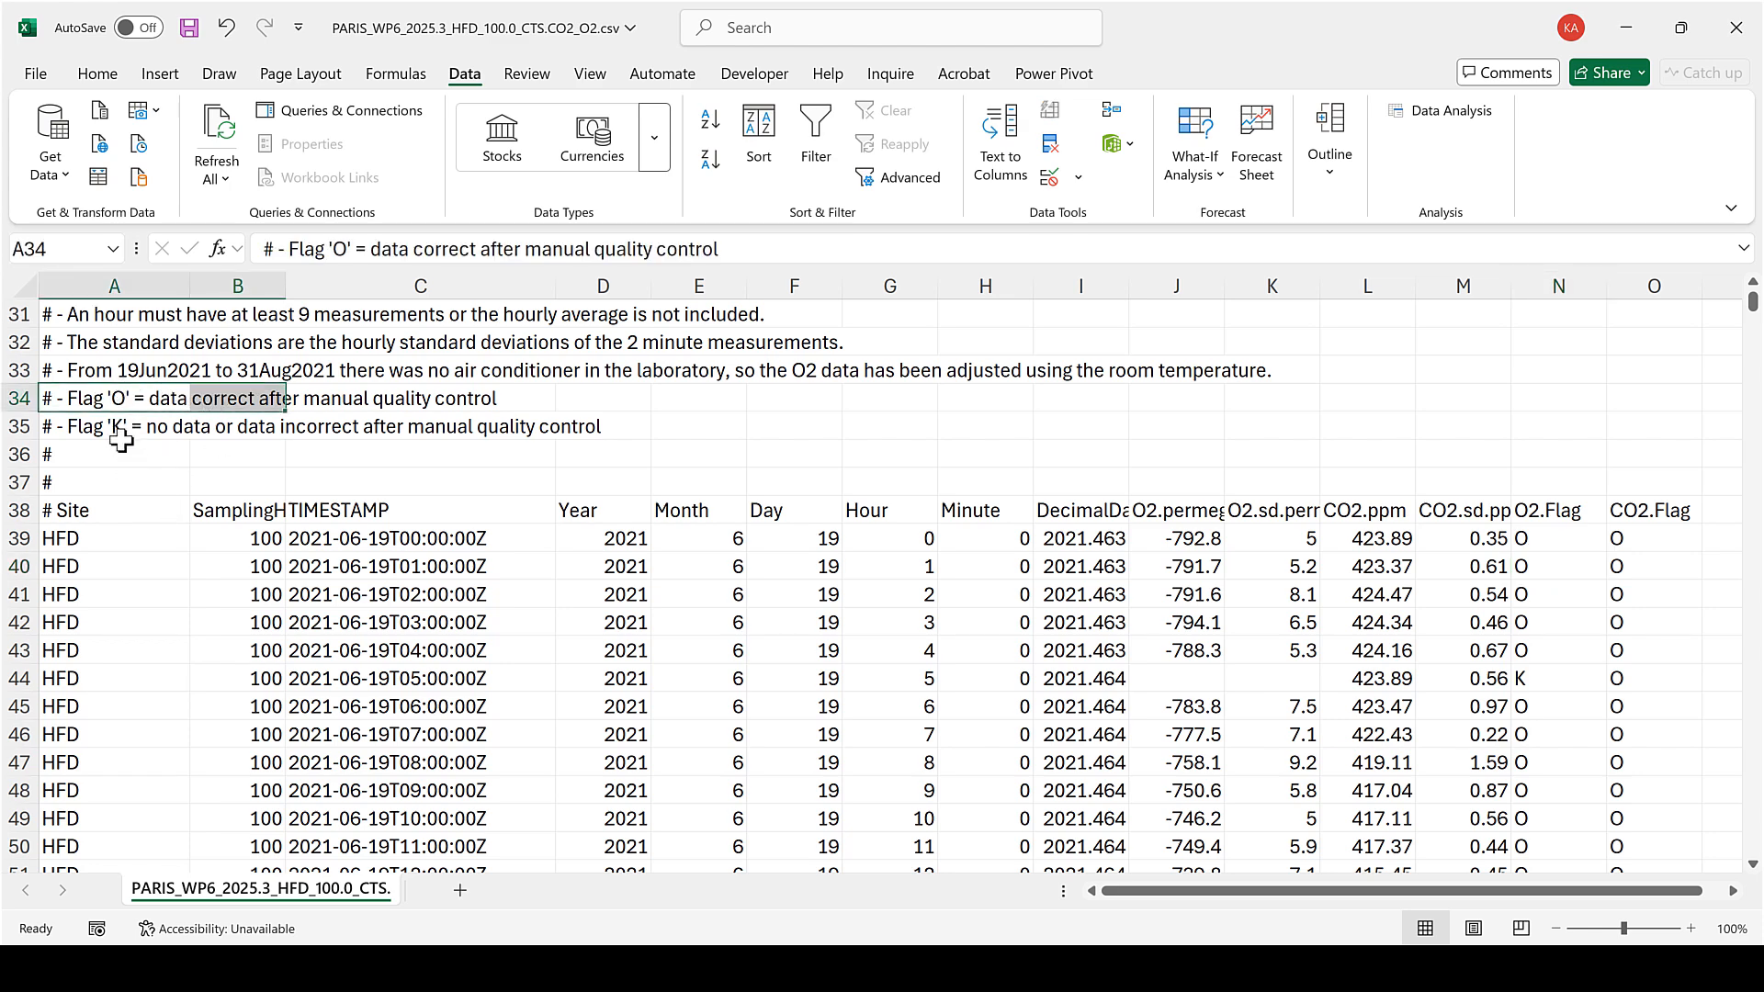
pyautogui.moveTo(124, 426); pyautogui.dragTo(229, 427)
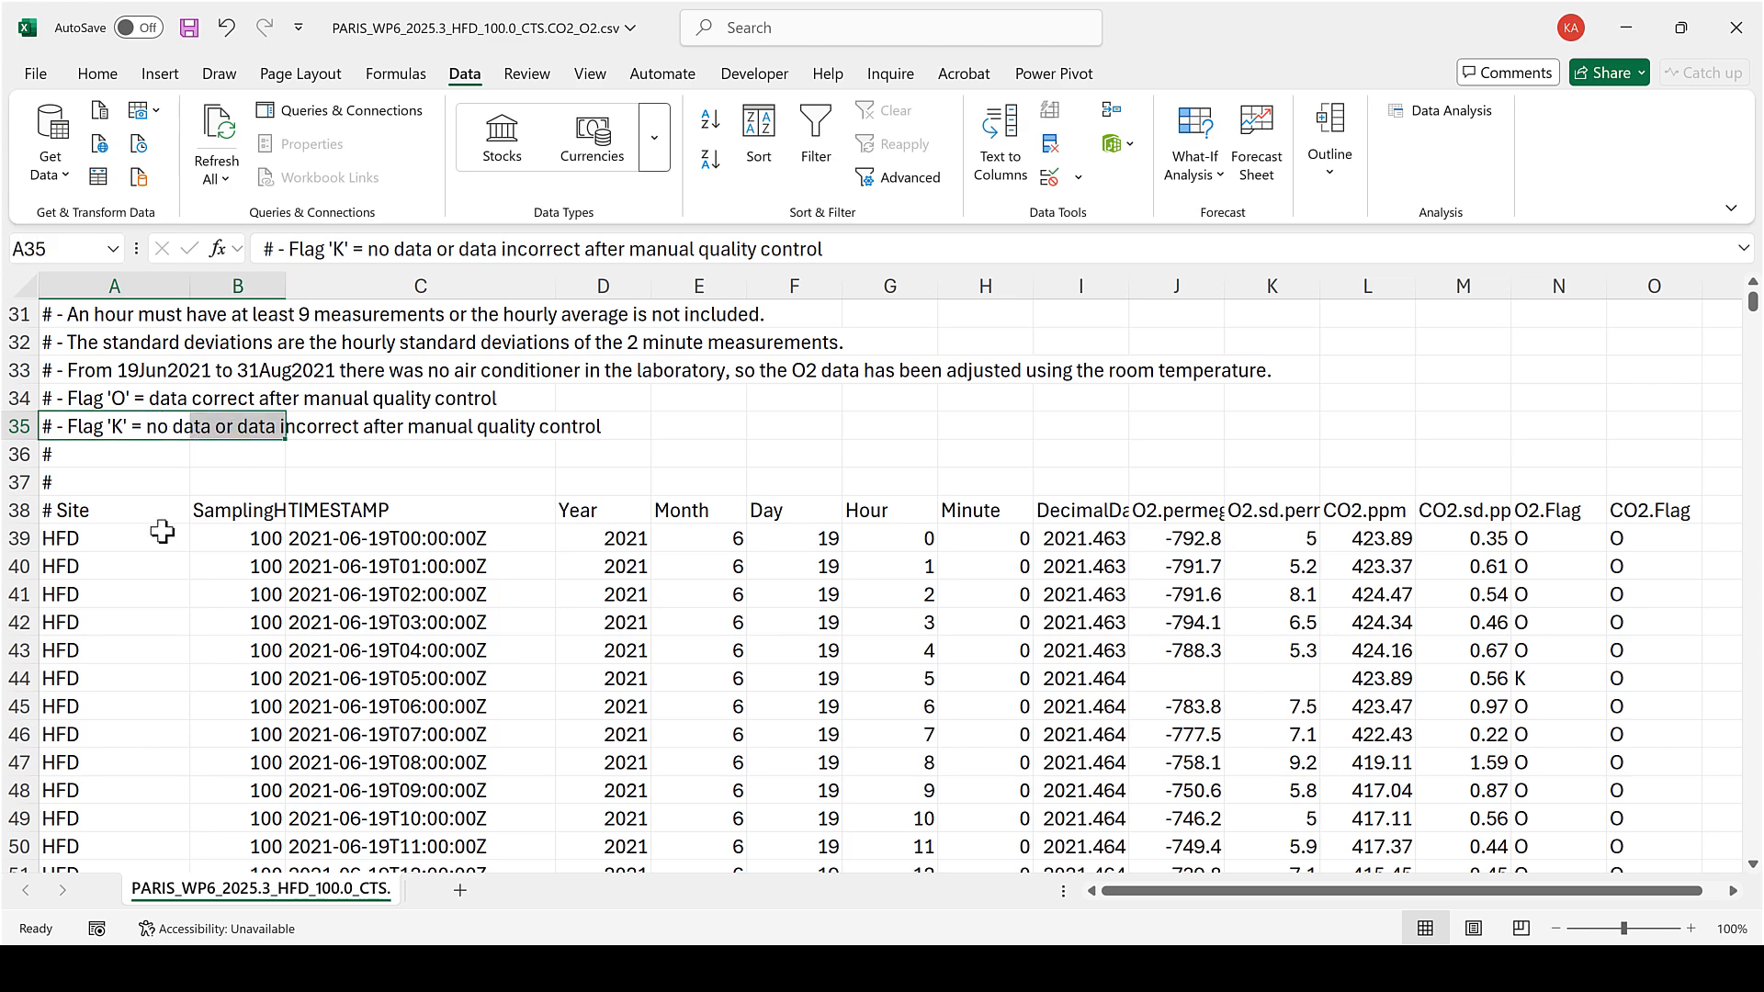
pyautogui.click(406, 473)
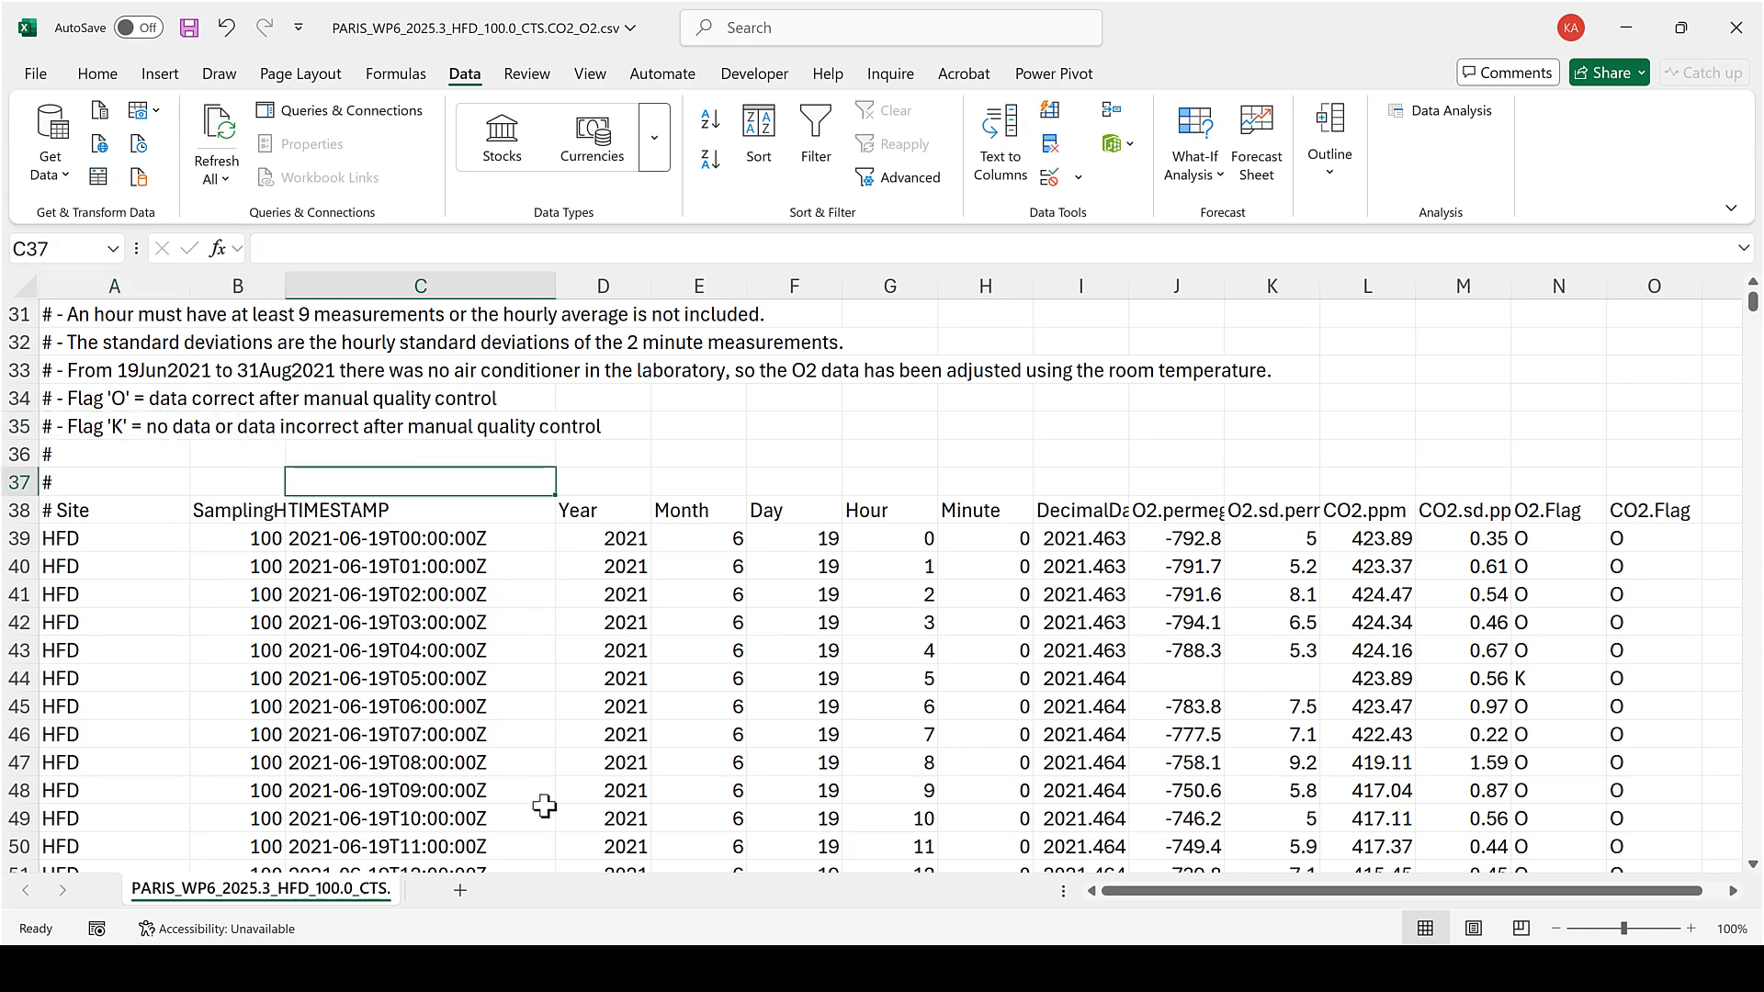
# Step: Return to the WAO workbook and replace every 0 with K in the O2.flag and CO2.flag columns N:O
pyautogui.moveTo(744, 969)
pyautogui.click(781, 840)
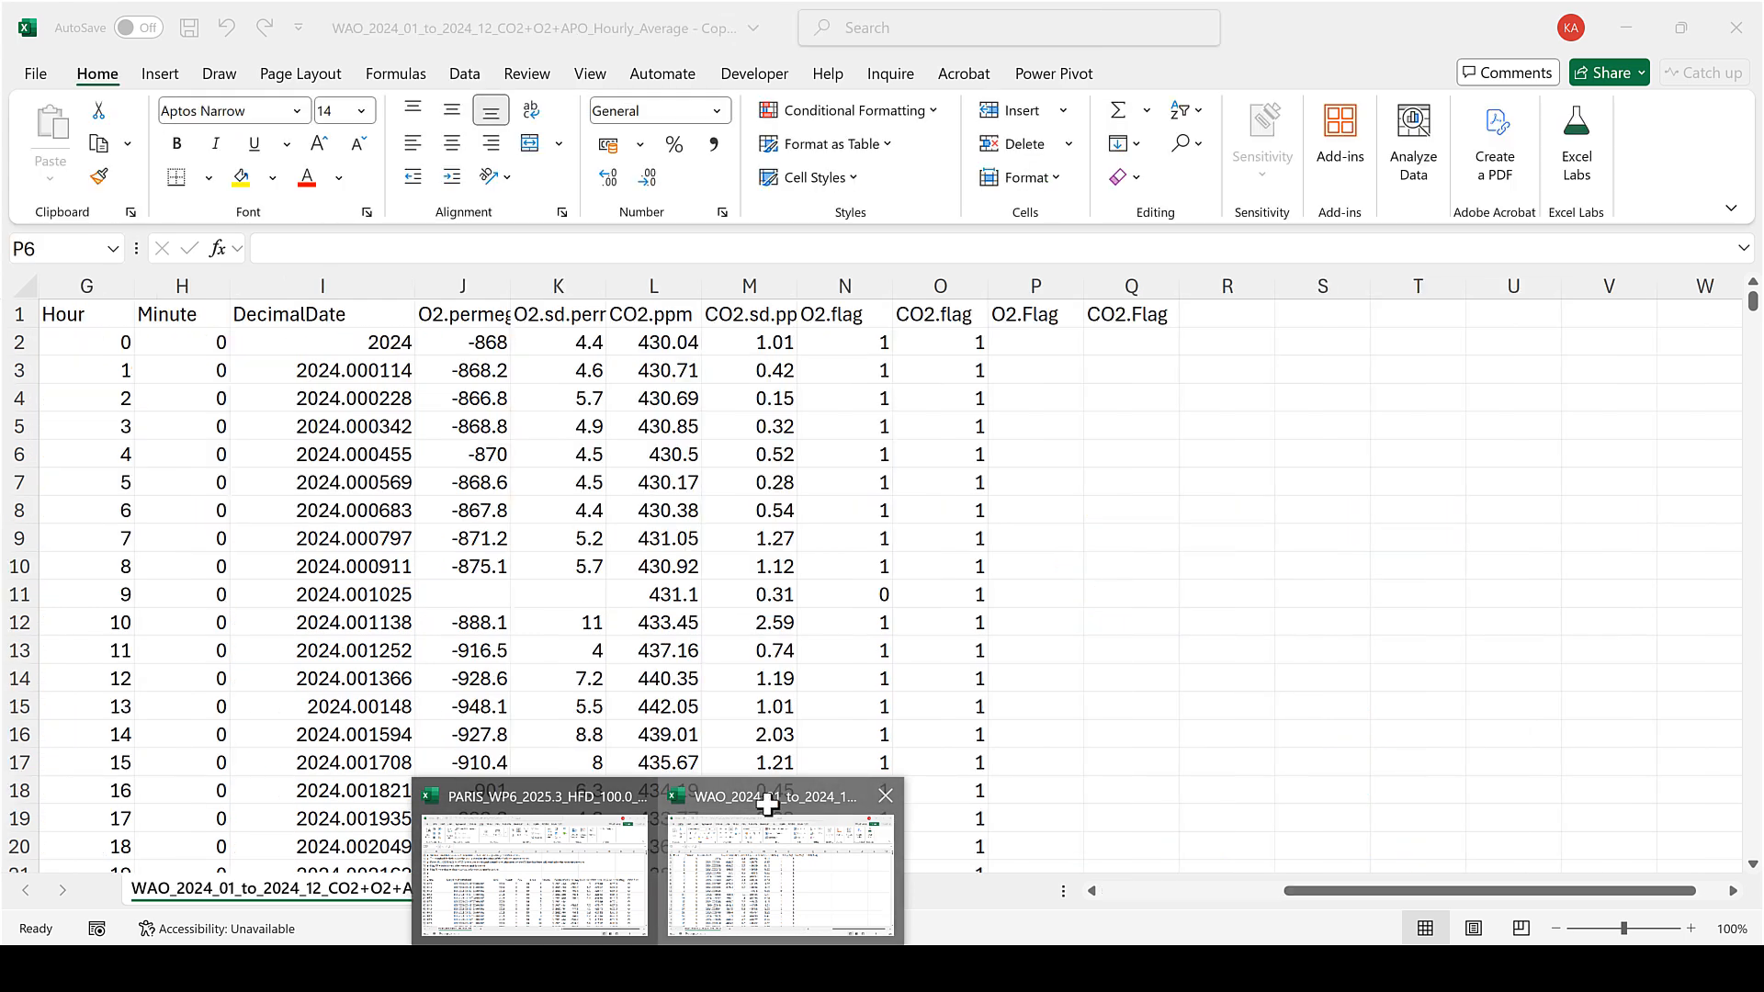
pyautogui.click(867, 346)
pyautogui.moveTo(835, 279); pyautogui.dragTo(945, 285)
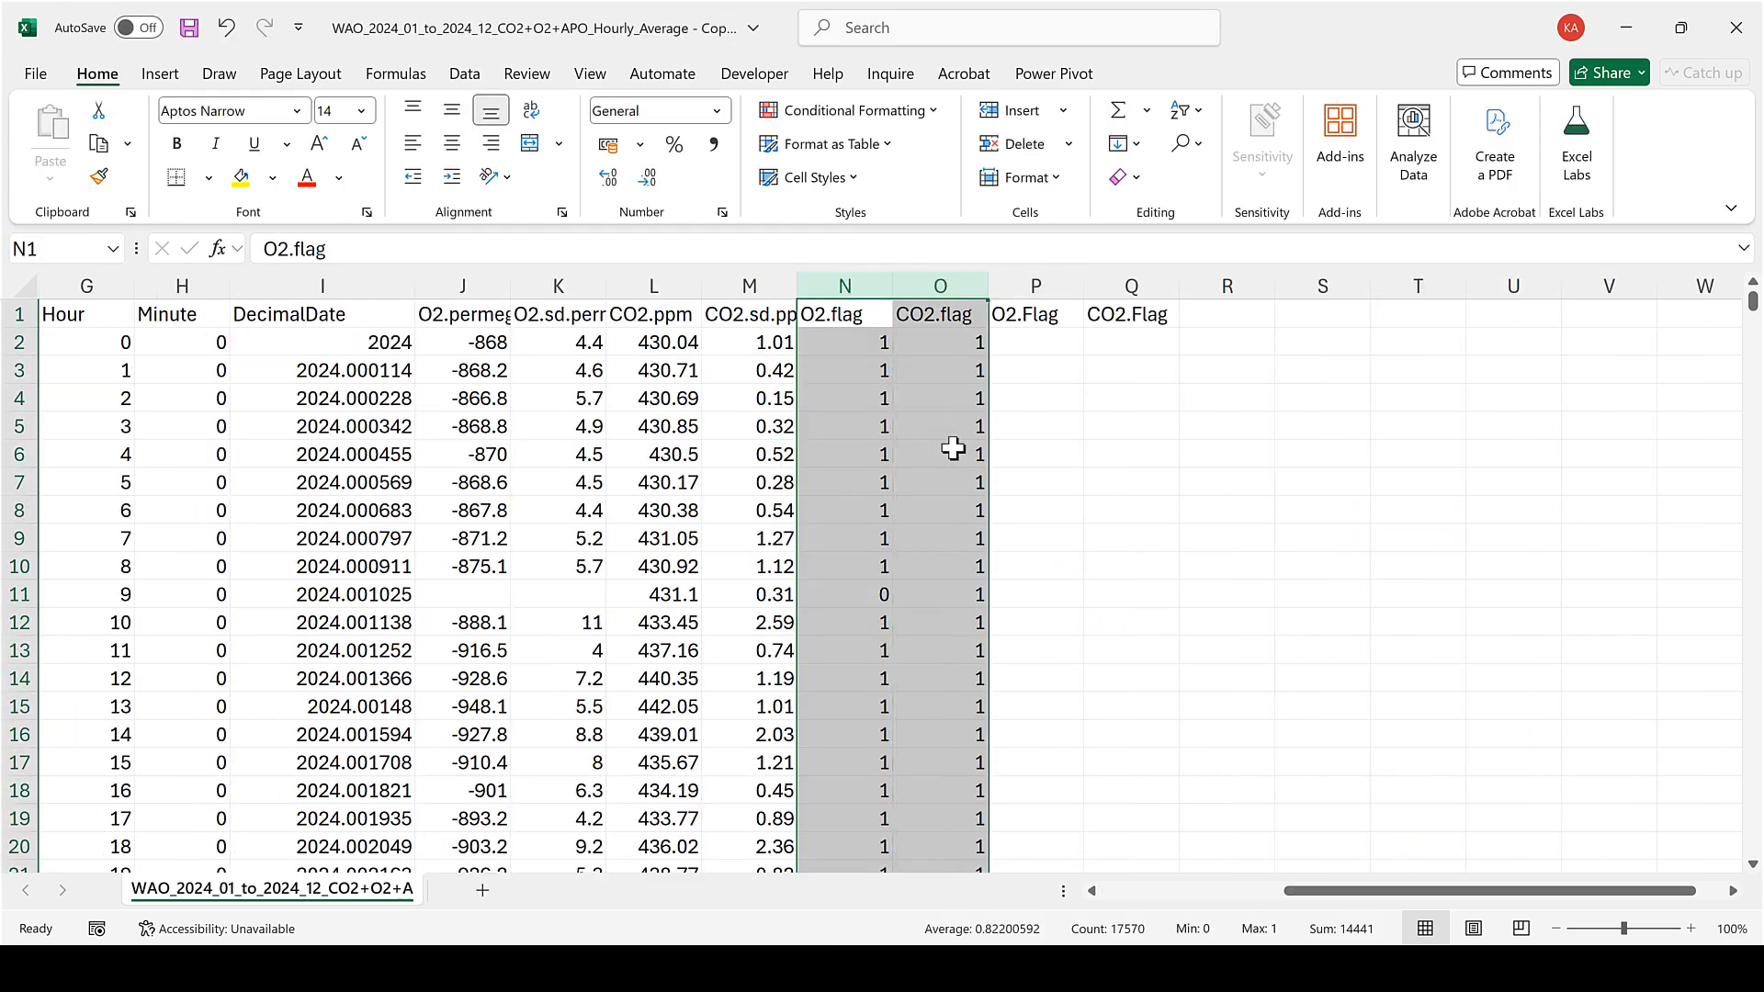
pyautogui.click(1187, 145)
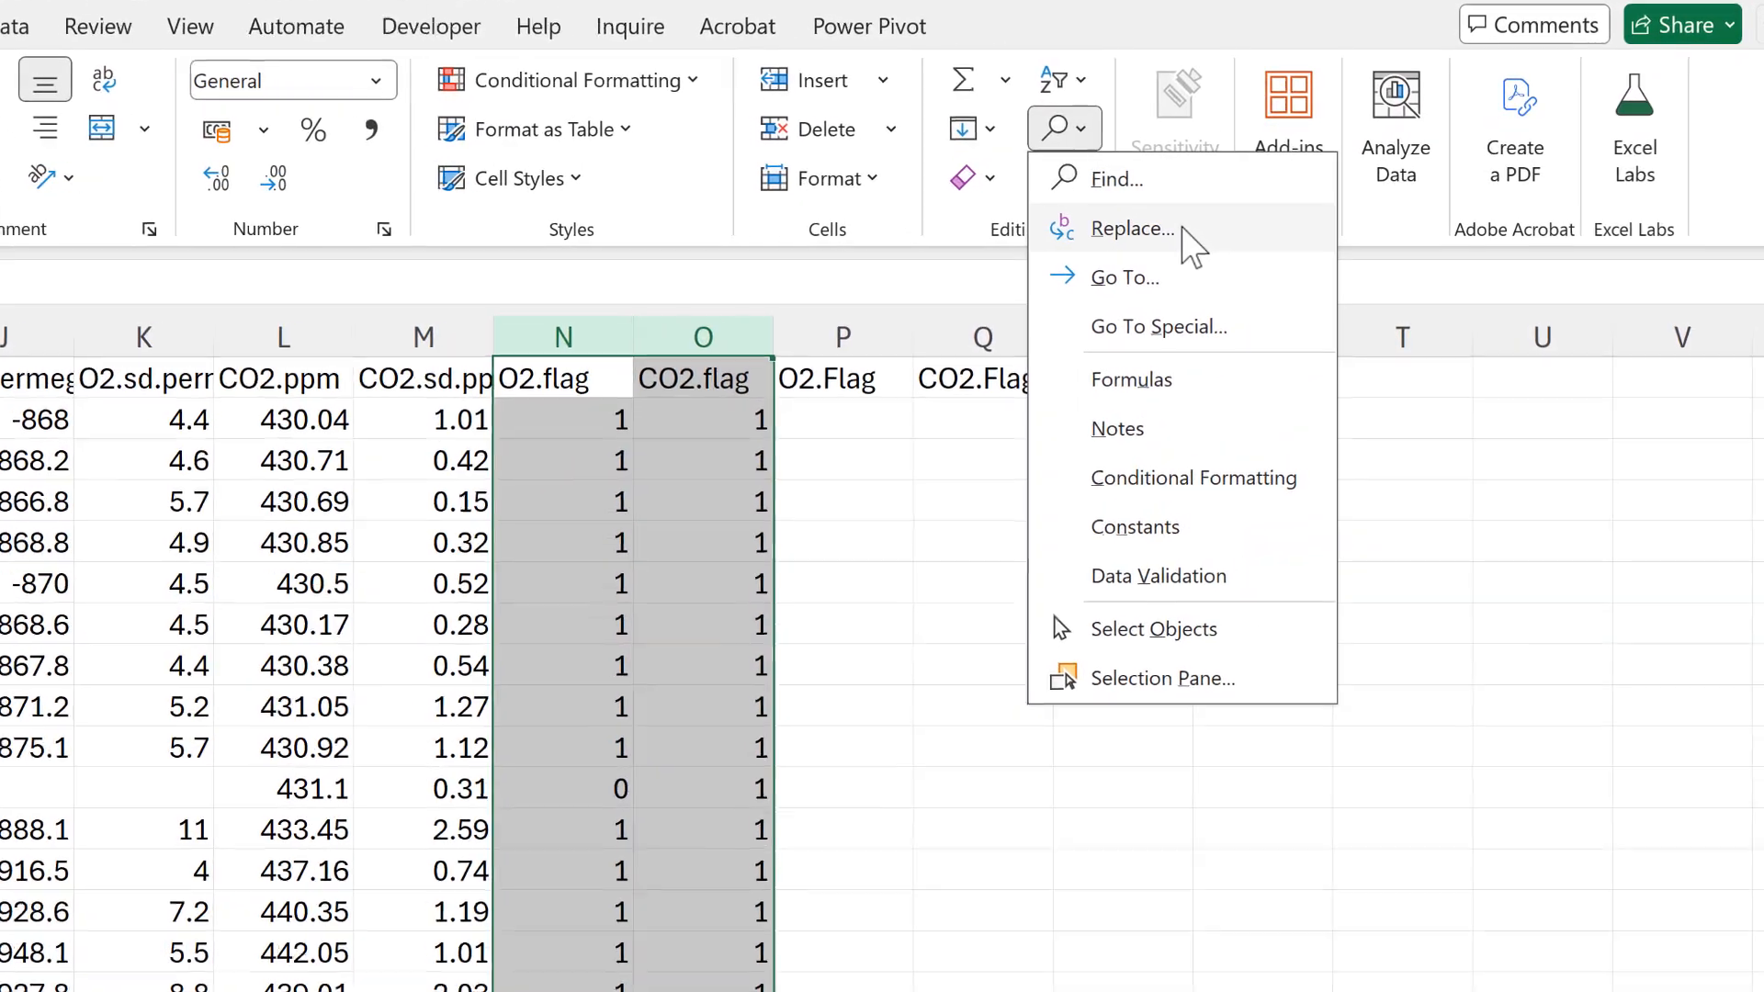
pyautogui.click(1189, 245)
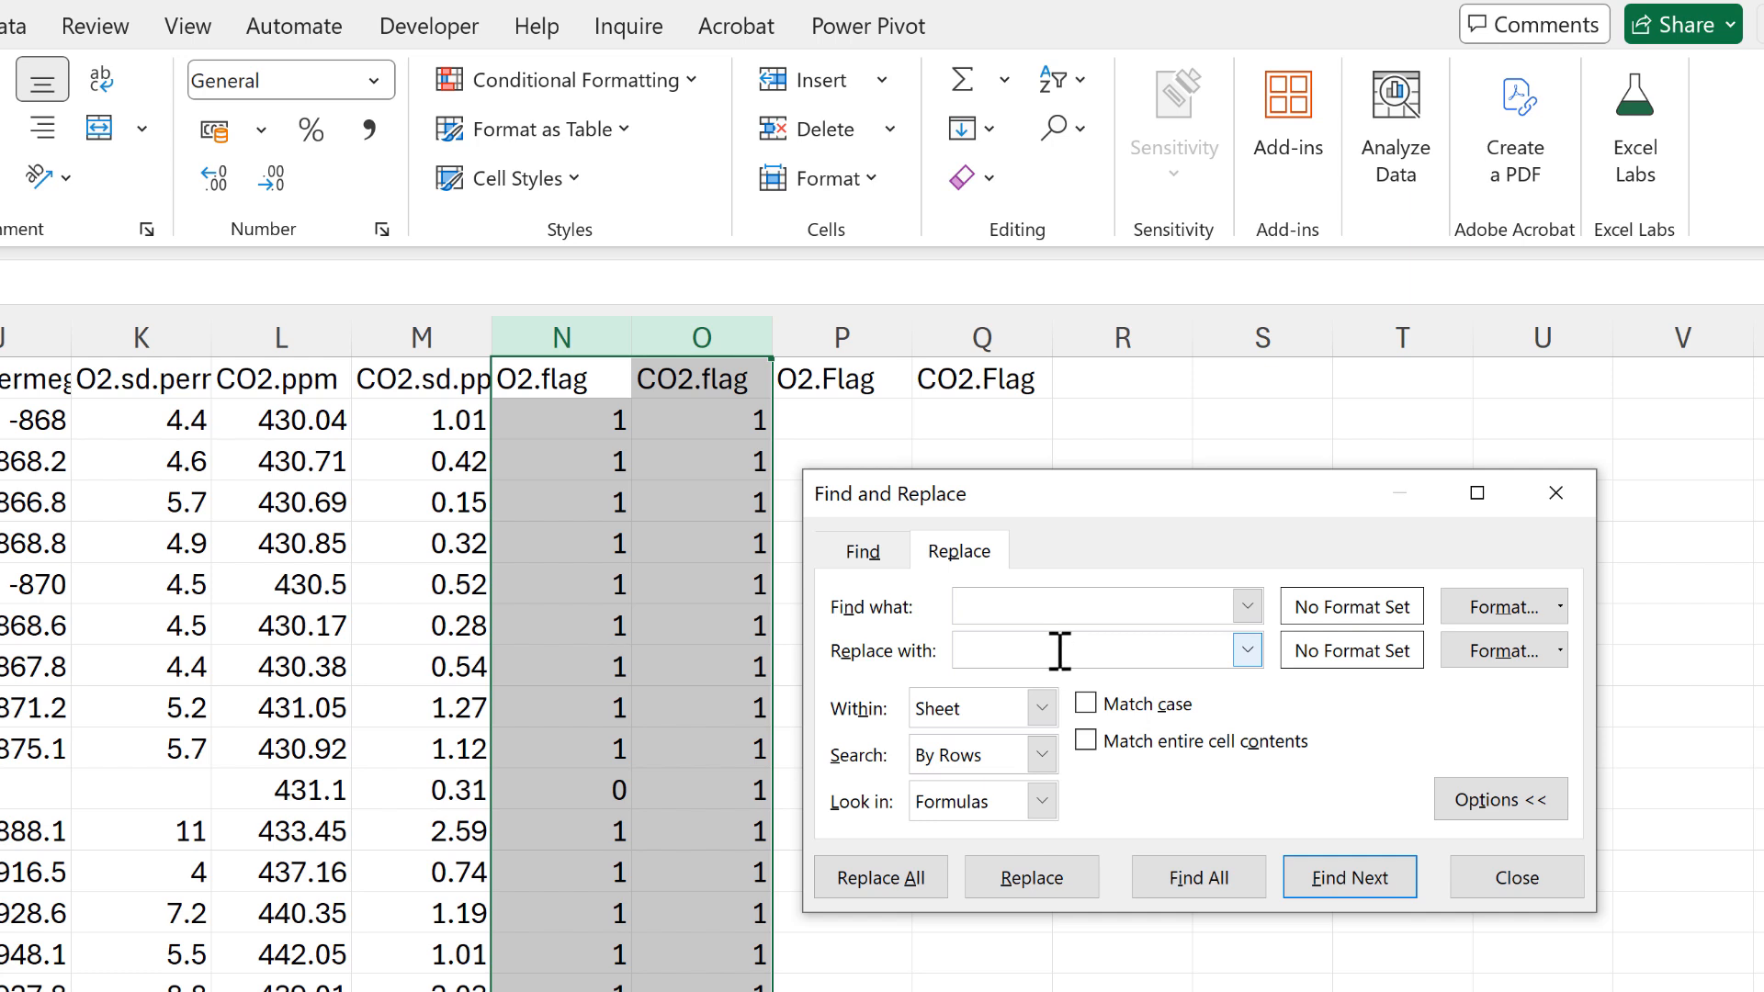
pyautogui.write('0')
pyautogui.click(895, 884)
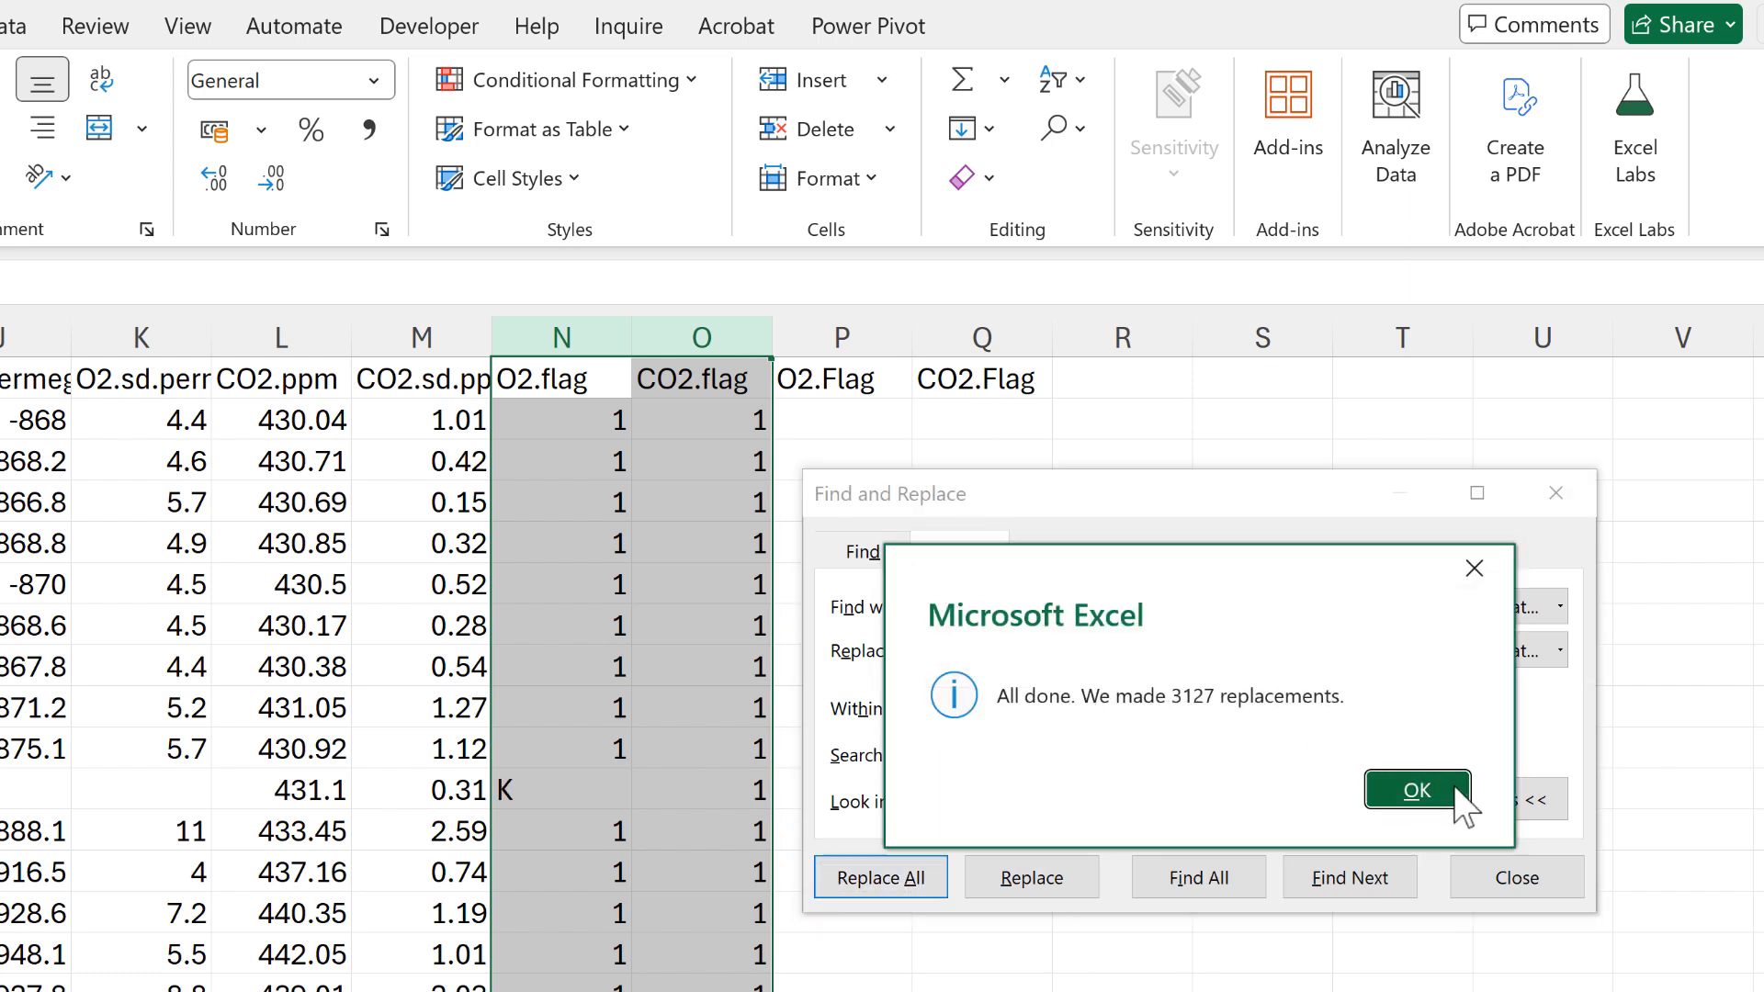
# Step: Replace every 1 with O in the O2.flag and CO2.flag columns N:O
pyautogui.click(1456, 790)
pyautogui.click(994, 601)
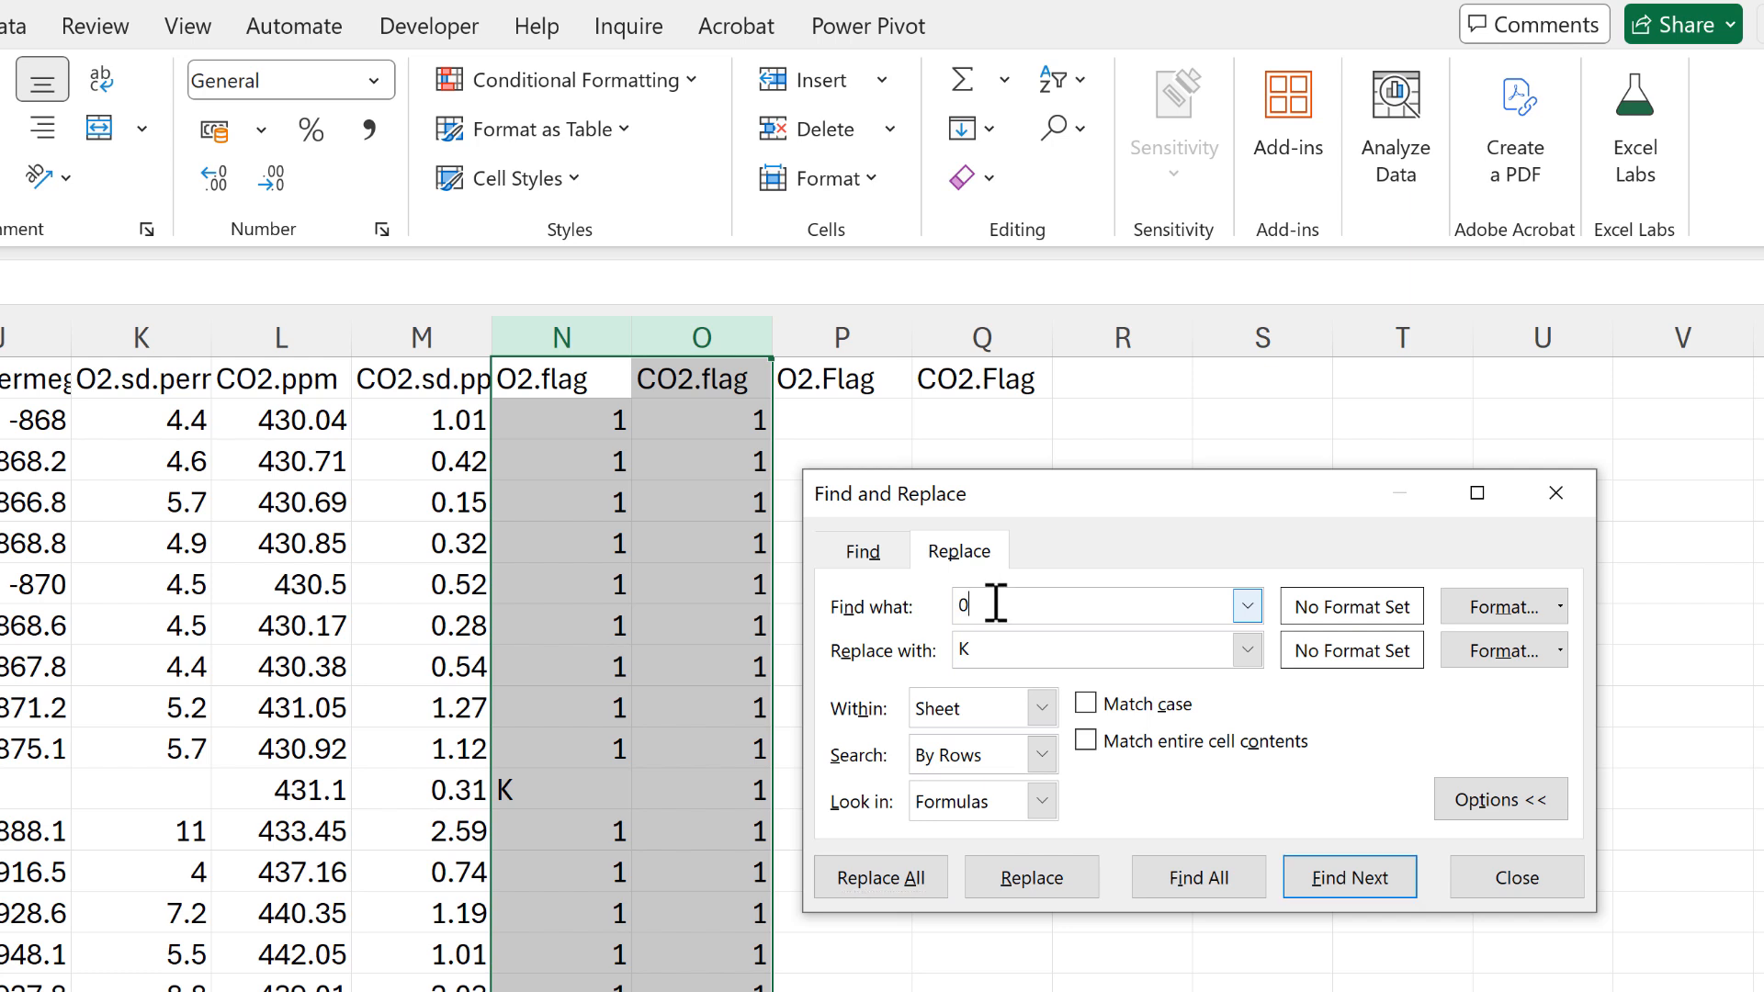
pyautogui.write('1')
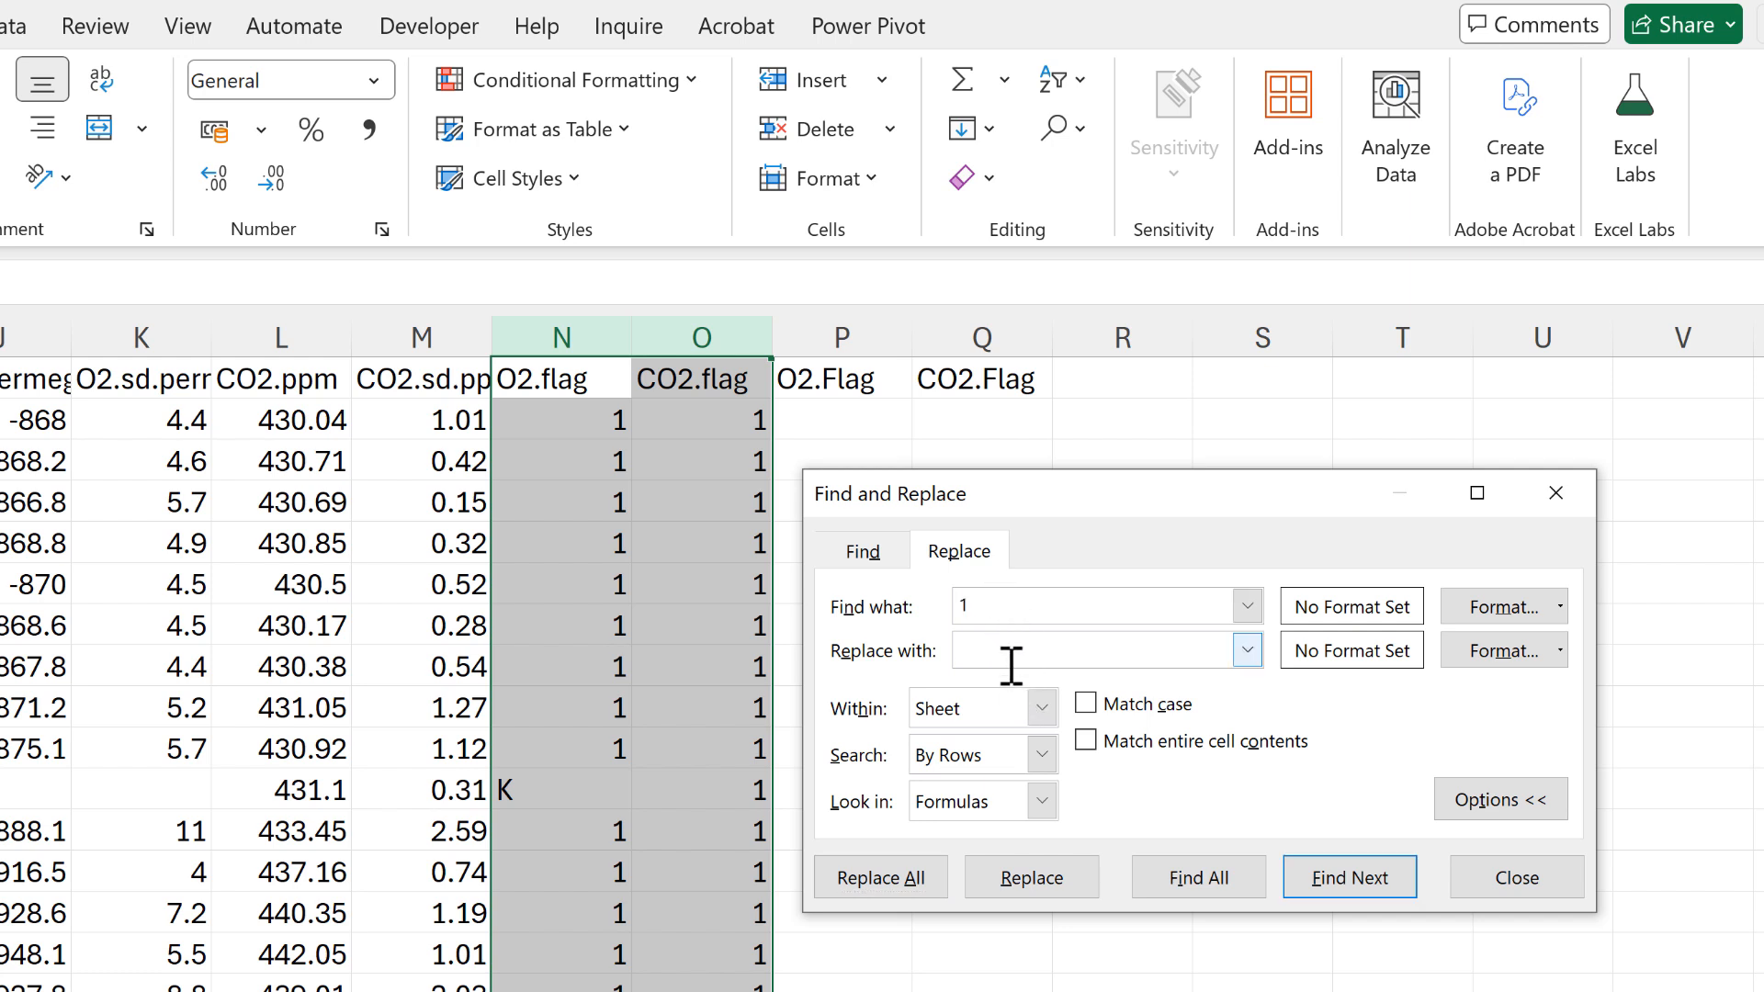
pyautogui.click(915, 884)
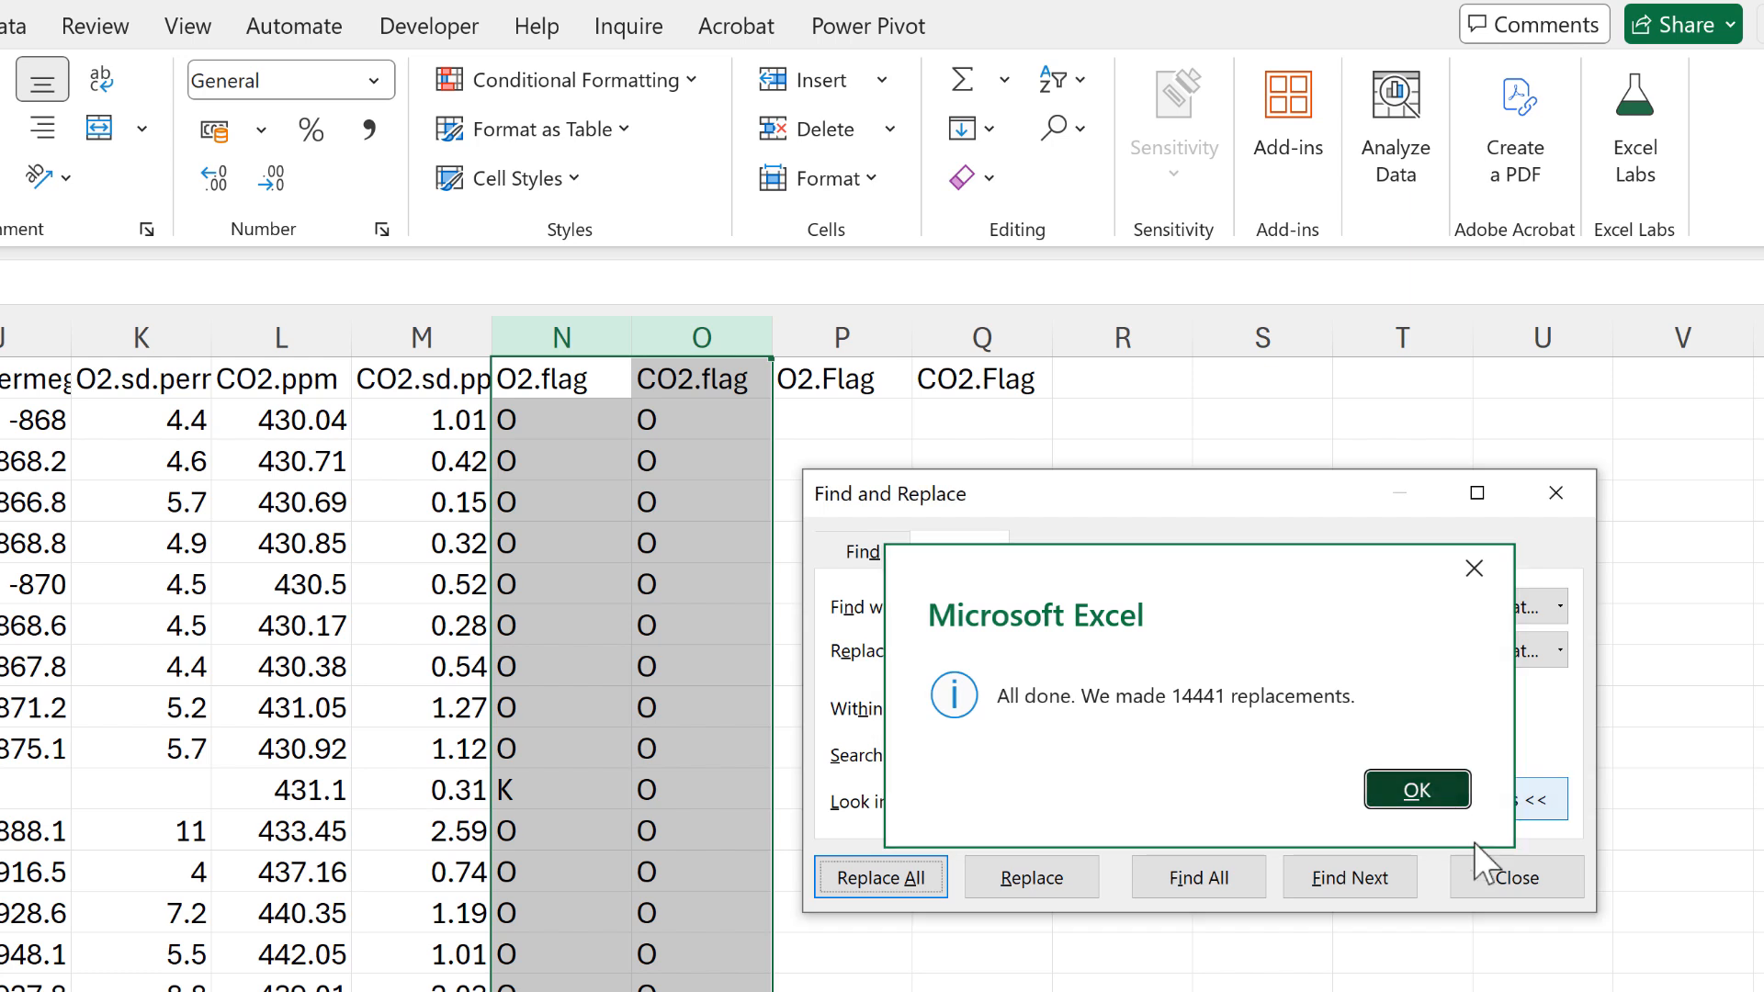
pyautogui.click(1442, 796)
pyautogui.click(1514, 877)
pyautogui.click(937, 579)
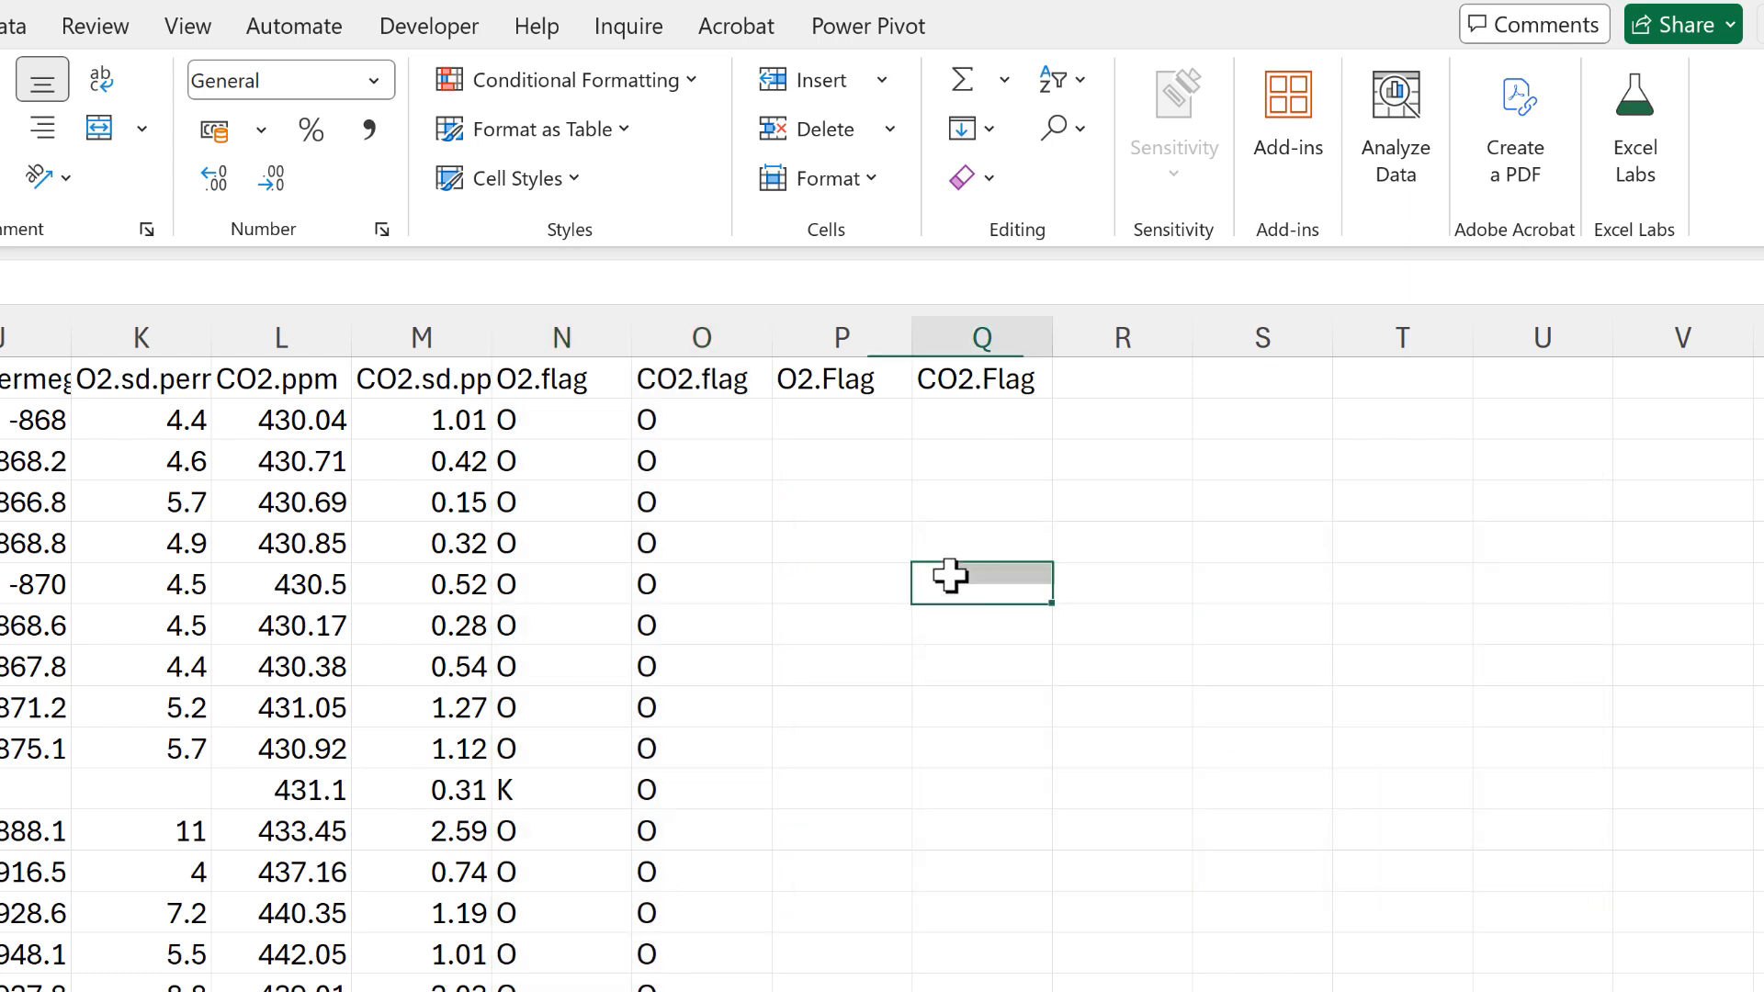
# Step: Copy the O2.Flag and CO2.Flag headers from P1:Q1 over the headers in N1:O1, and clear P1:Q1
pyautogui.moveTo(855, 379); pyautogui.dragTo(956, 382)
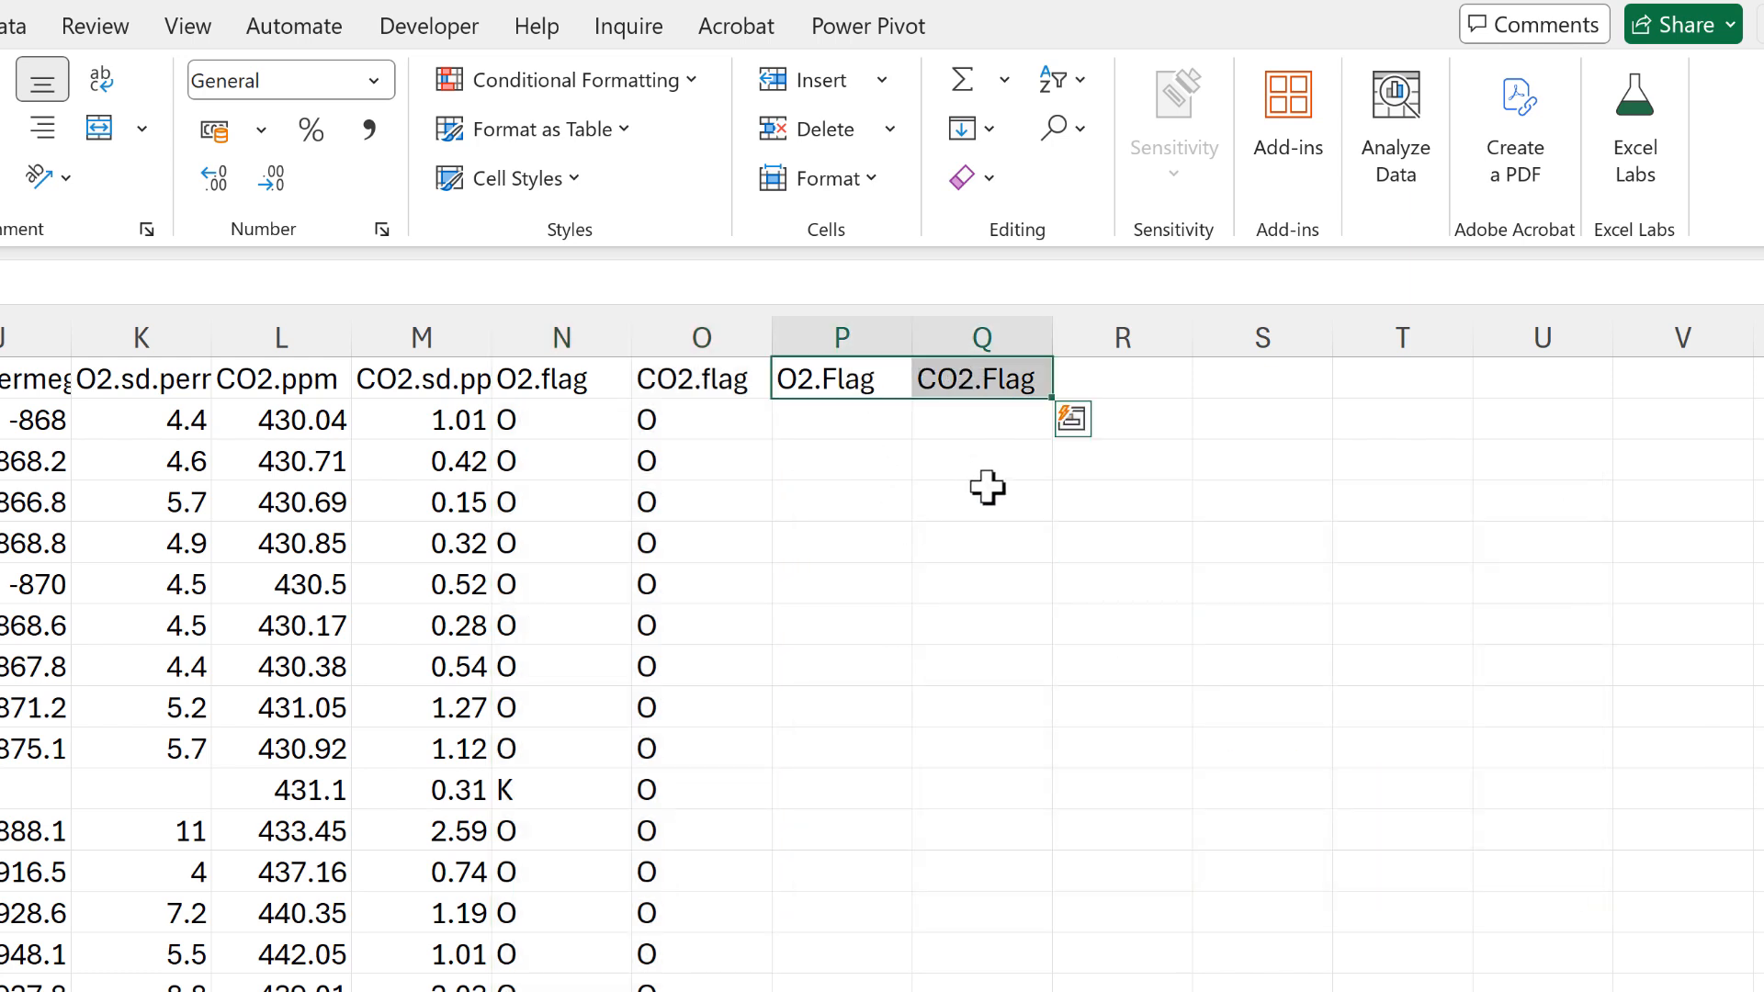
pyautogui.hotkey('ctrl', 'c')
pyautogui.click(591, 390)
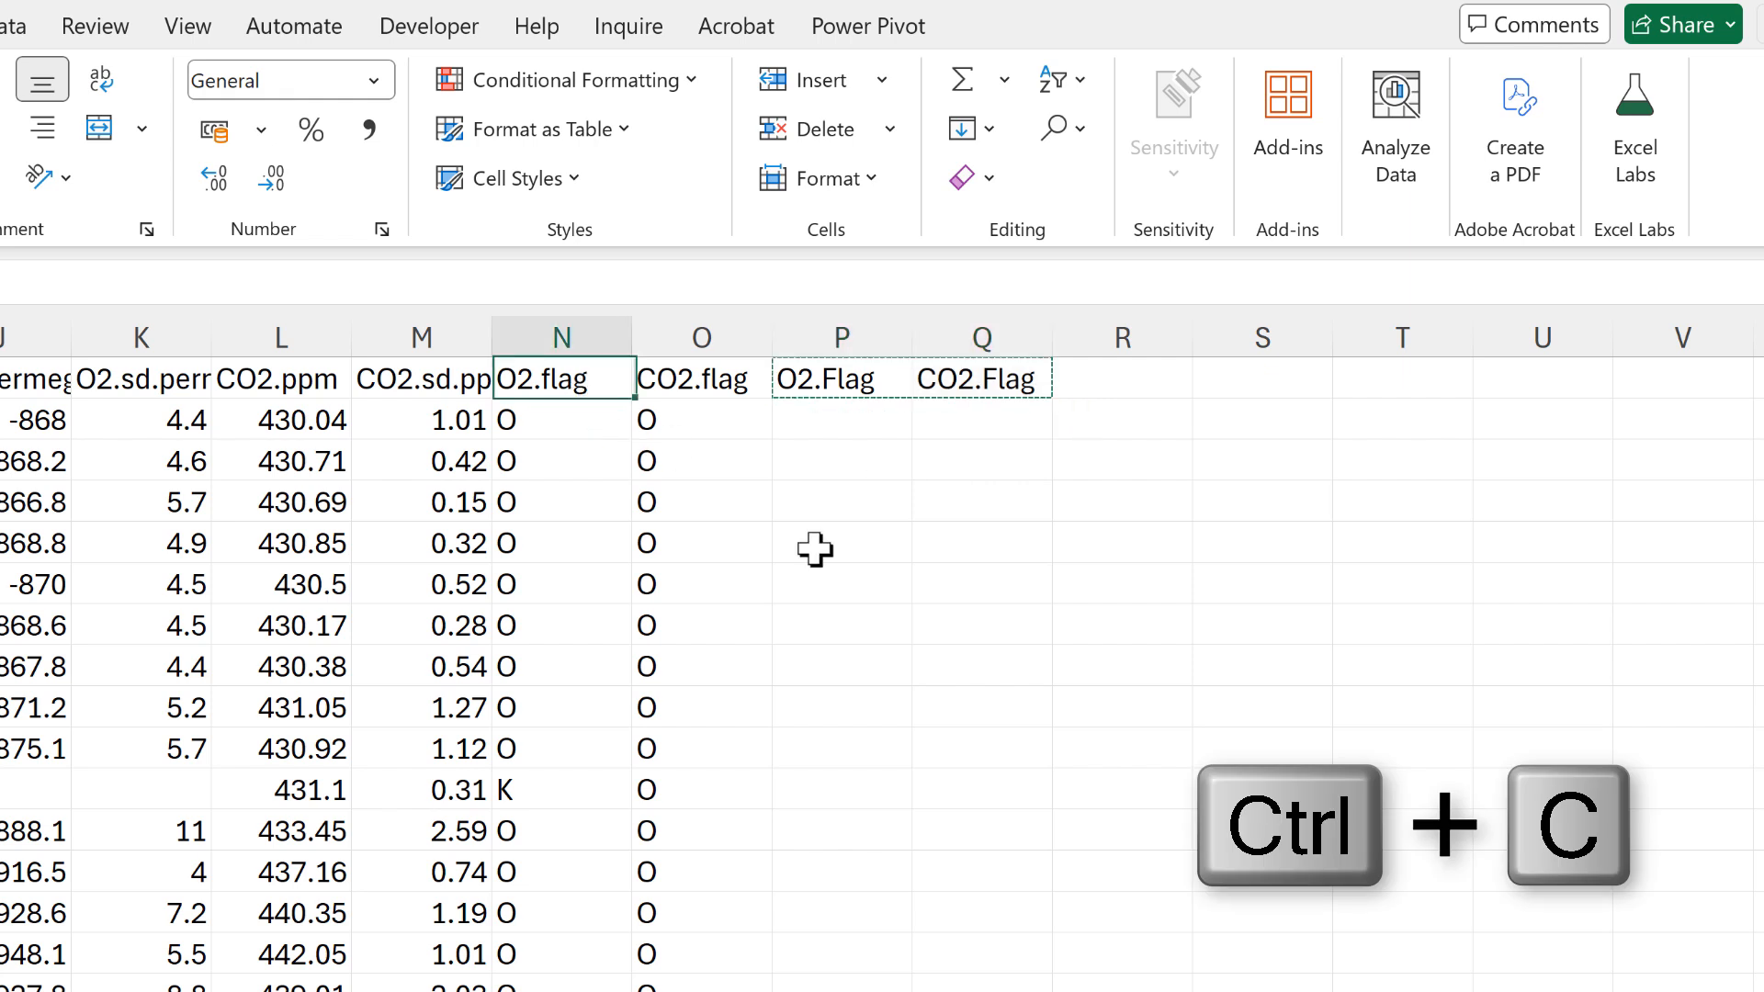
pyautogui.hotkey('ctrl', 'v')
pyautogui.click(860, 580)
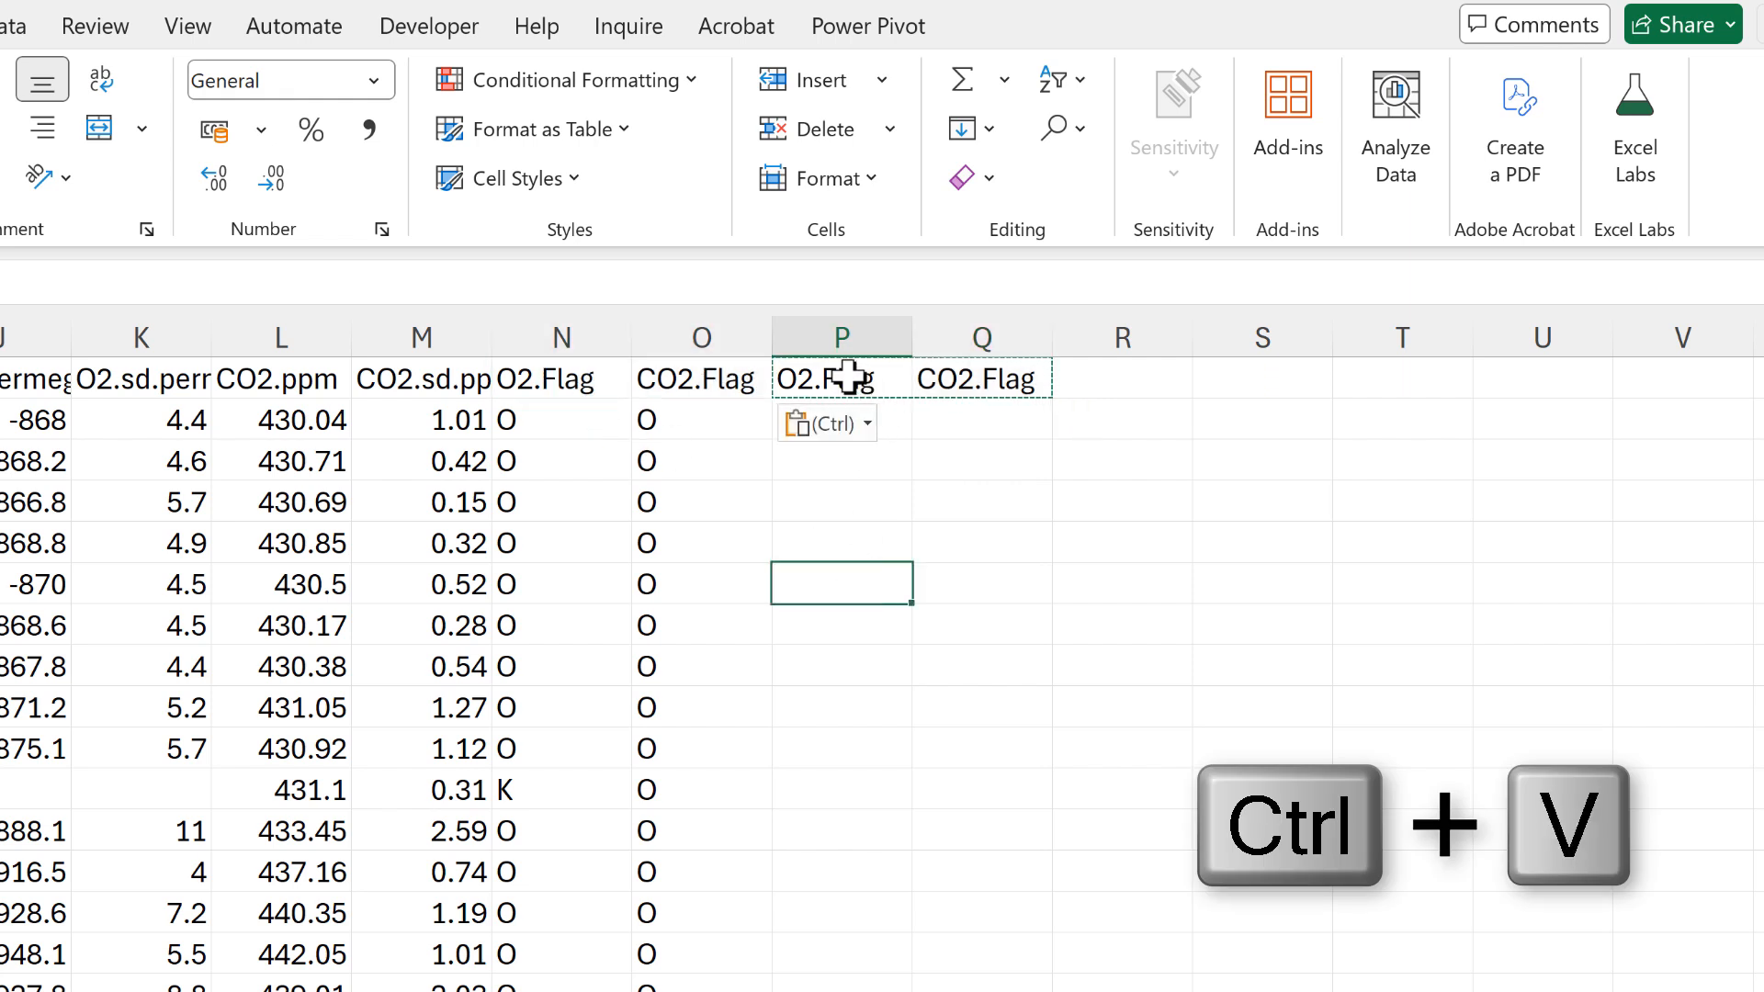
pyautogui.moveTo(858, 373); pyautogui.dragTo(993, 365)
pyautogui.press('Delete')
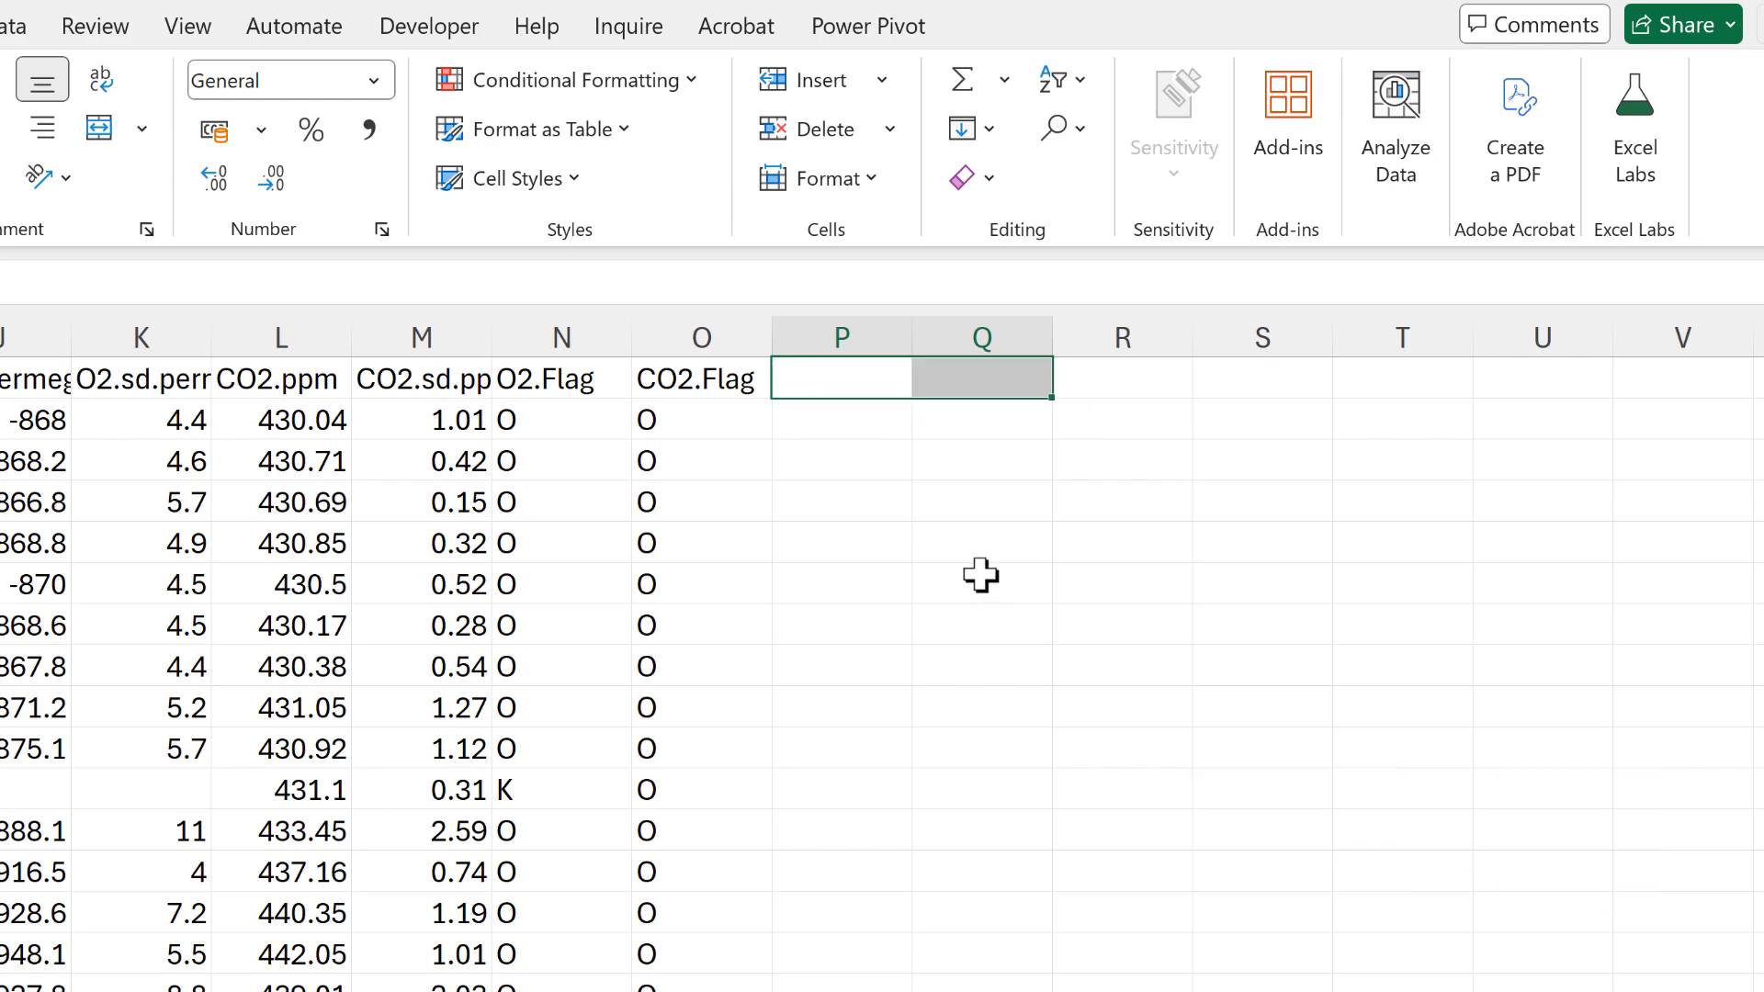
pyautogui.click(980, 584)
# Step: Enter a TEXTJOIN formula in P2 that joins A2:O2 with a semicolon delimiter and includes empty cells
pyautogui.hscroll(-6, 882, 643)
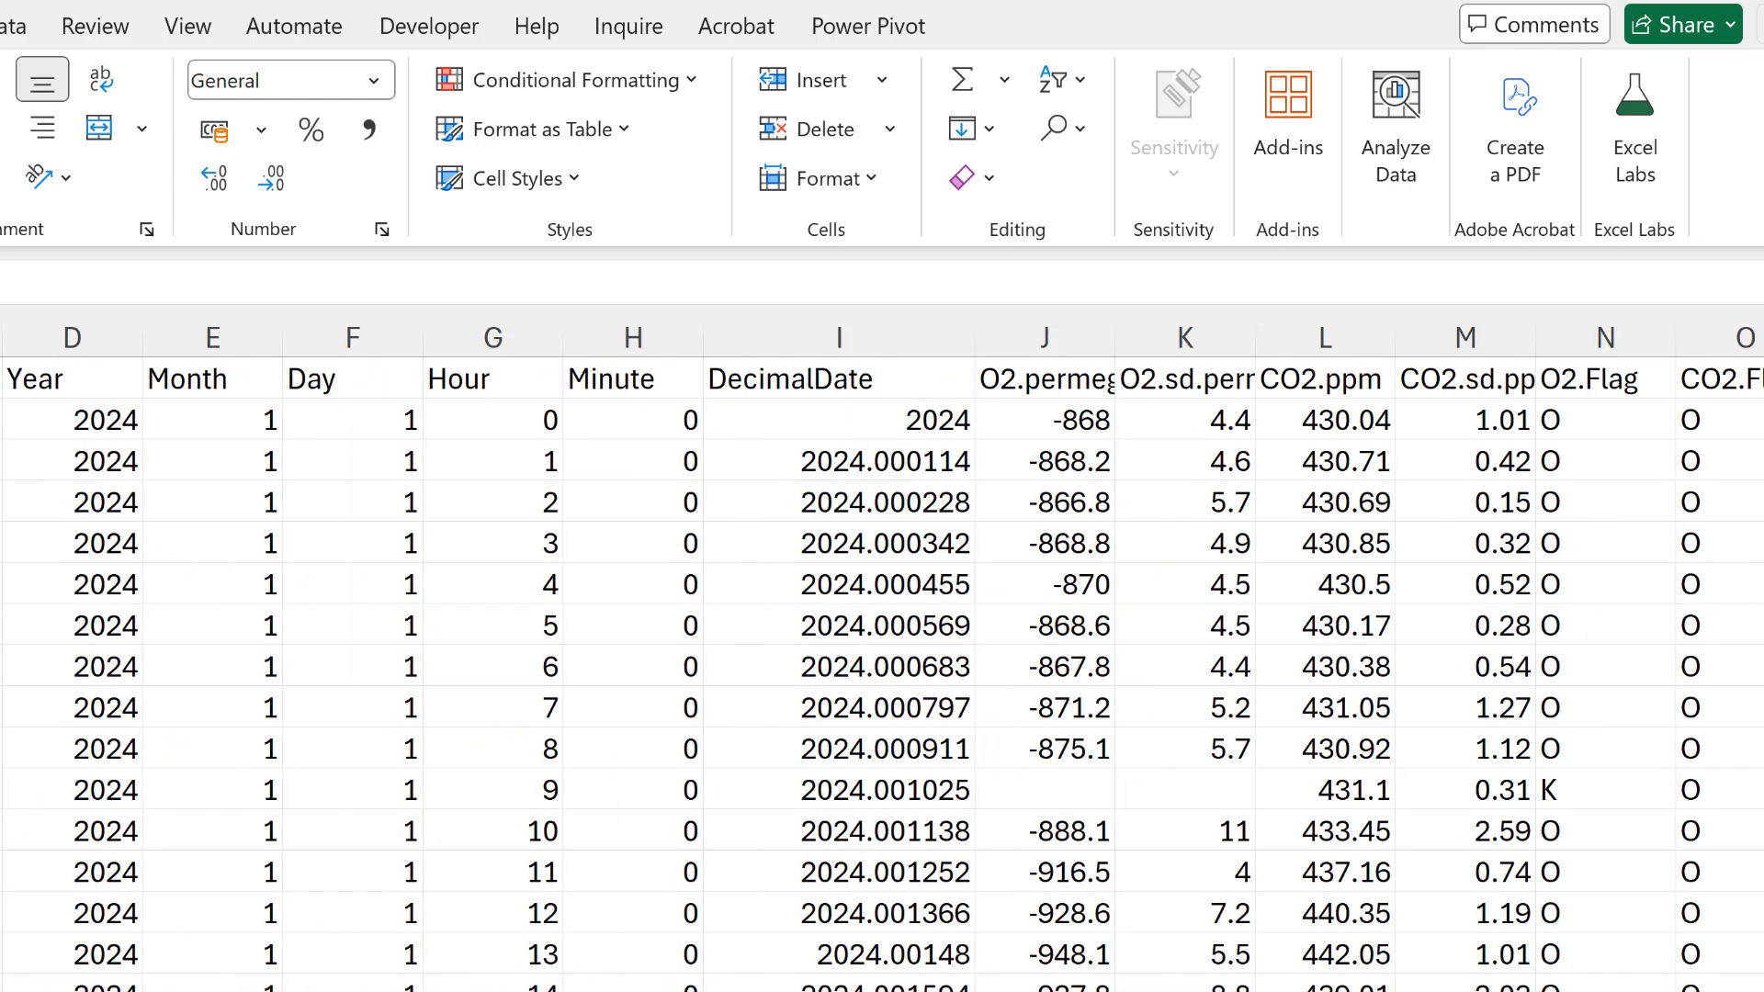
pyautogui.hscroll(5, 882, 643)
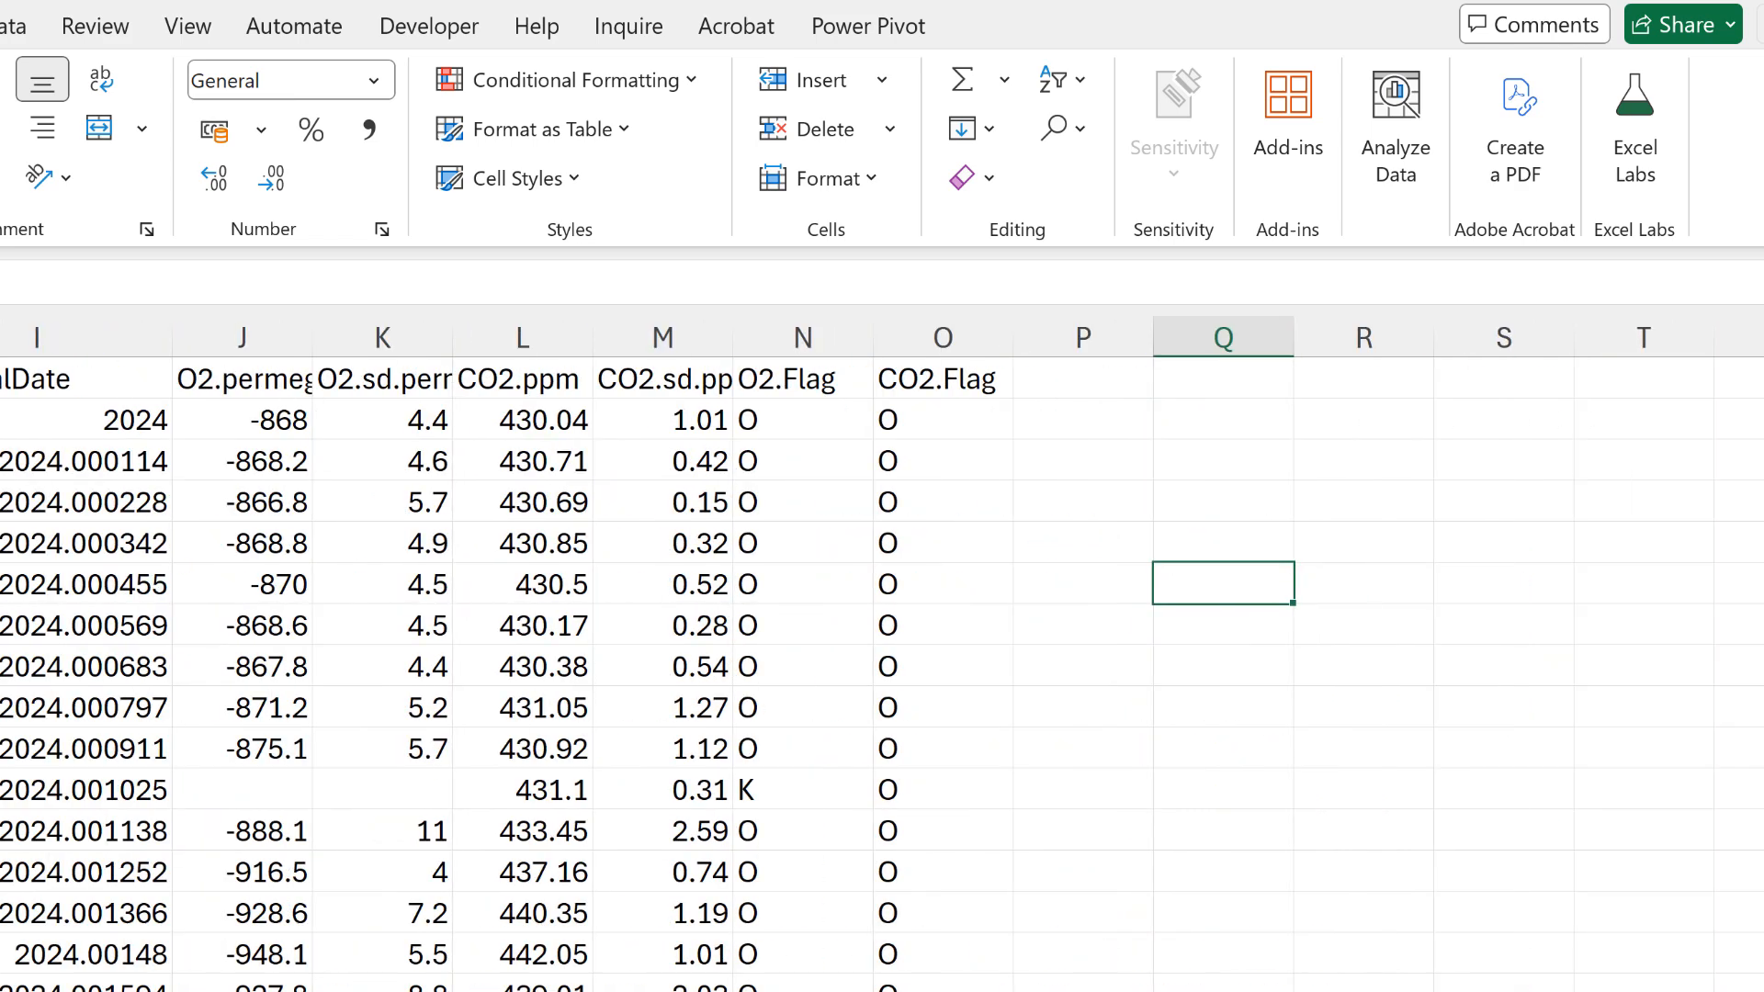
pyautogui.click(1064, 413)
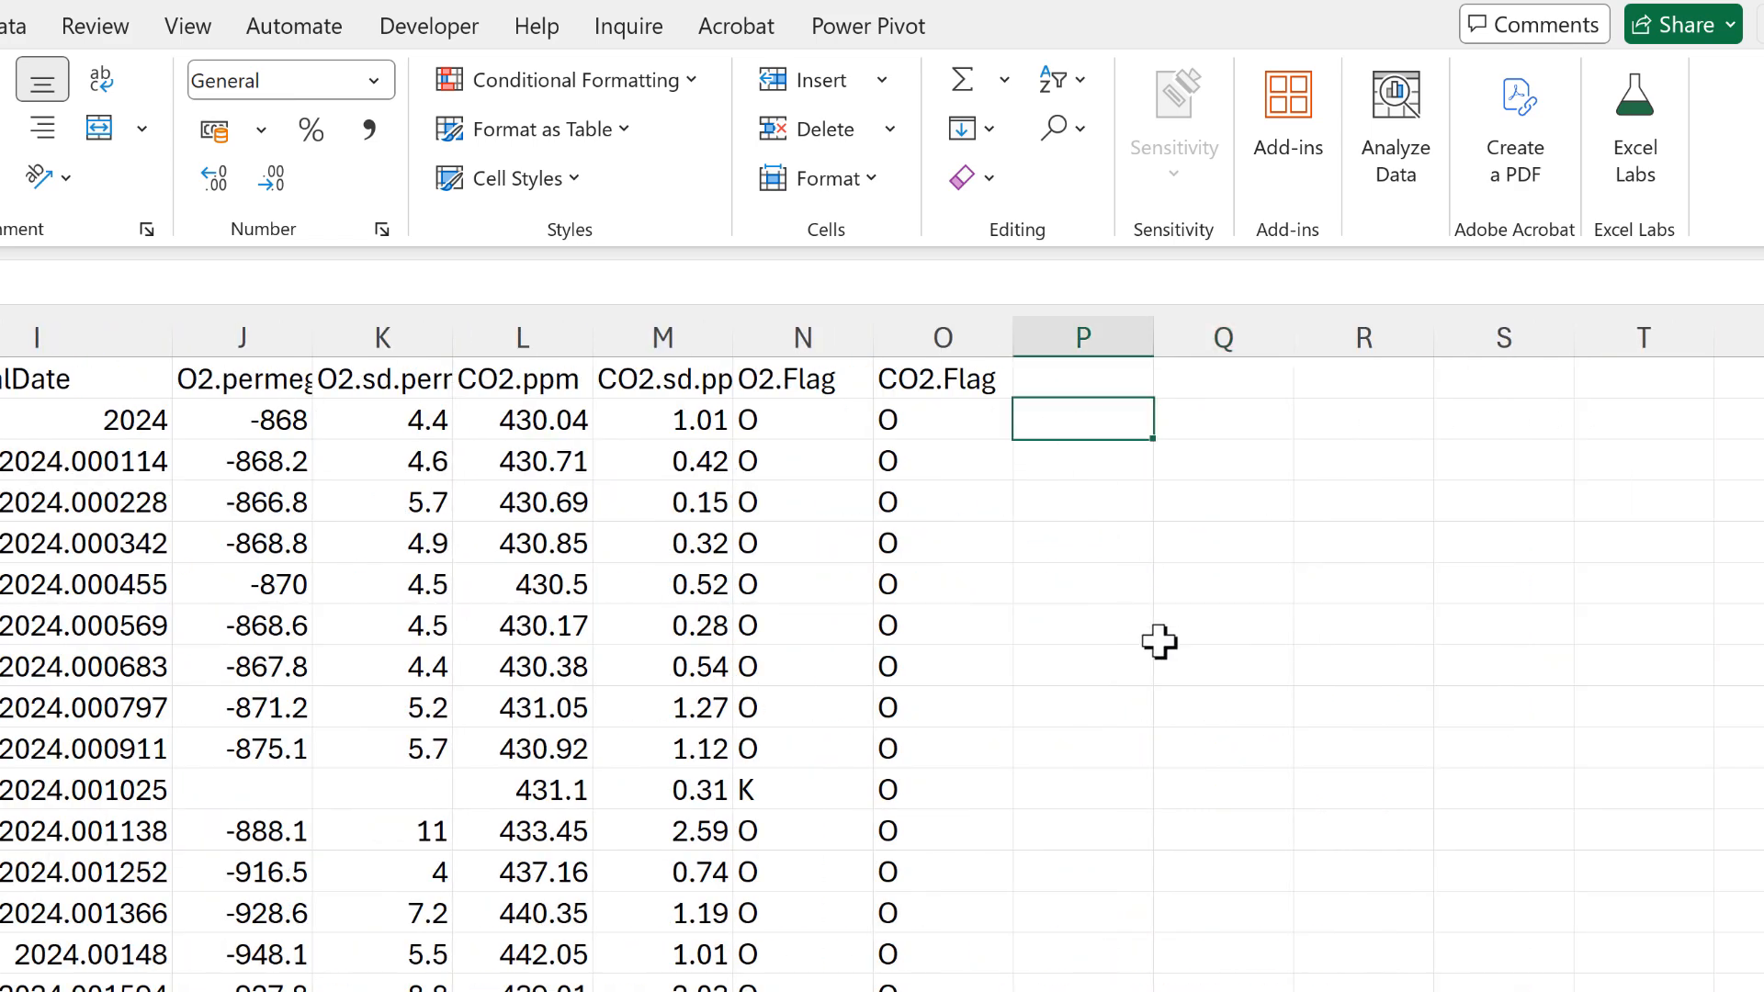
pyautogui.write('=textjo')
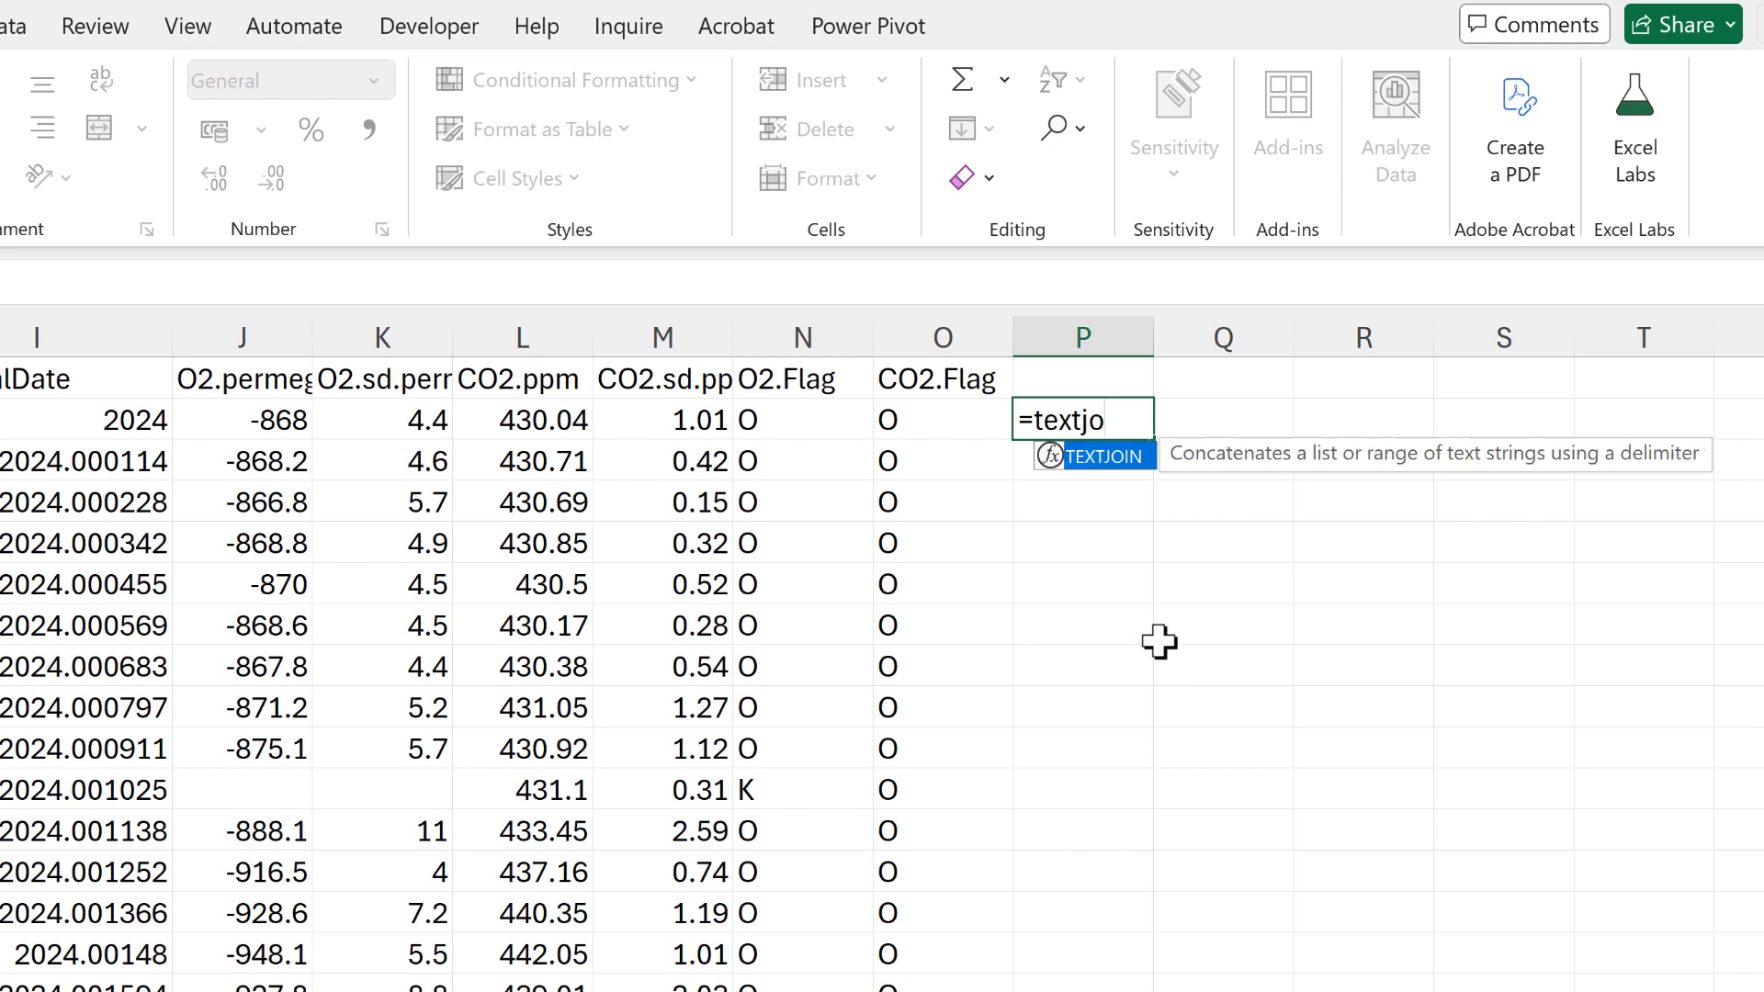
pyautogui.write('in')
pyautogui.press('Tab')
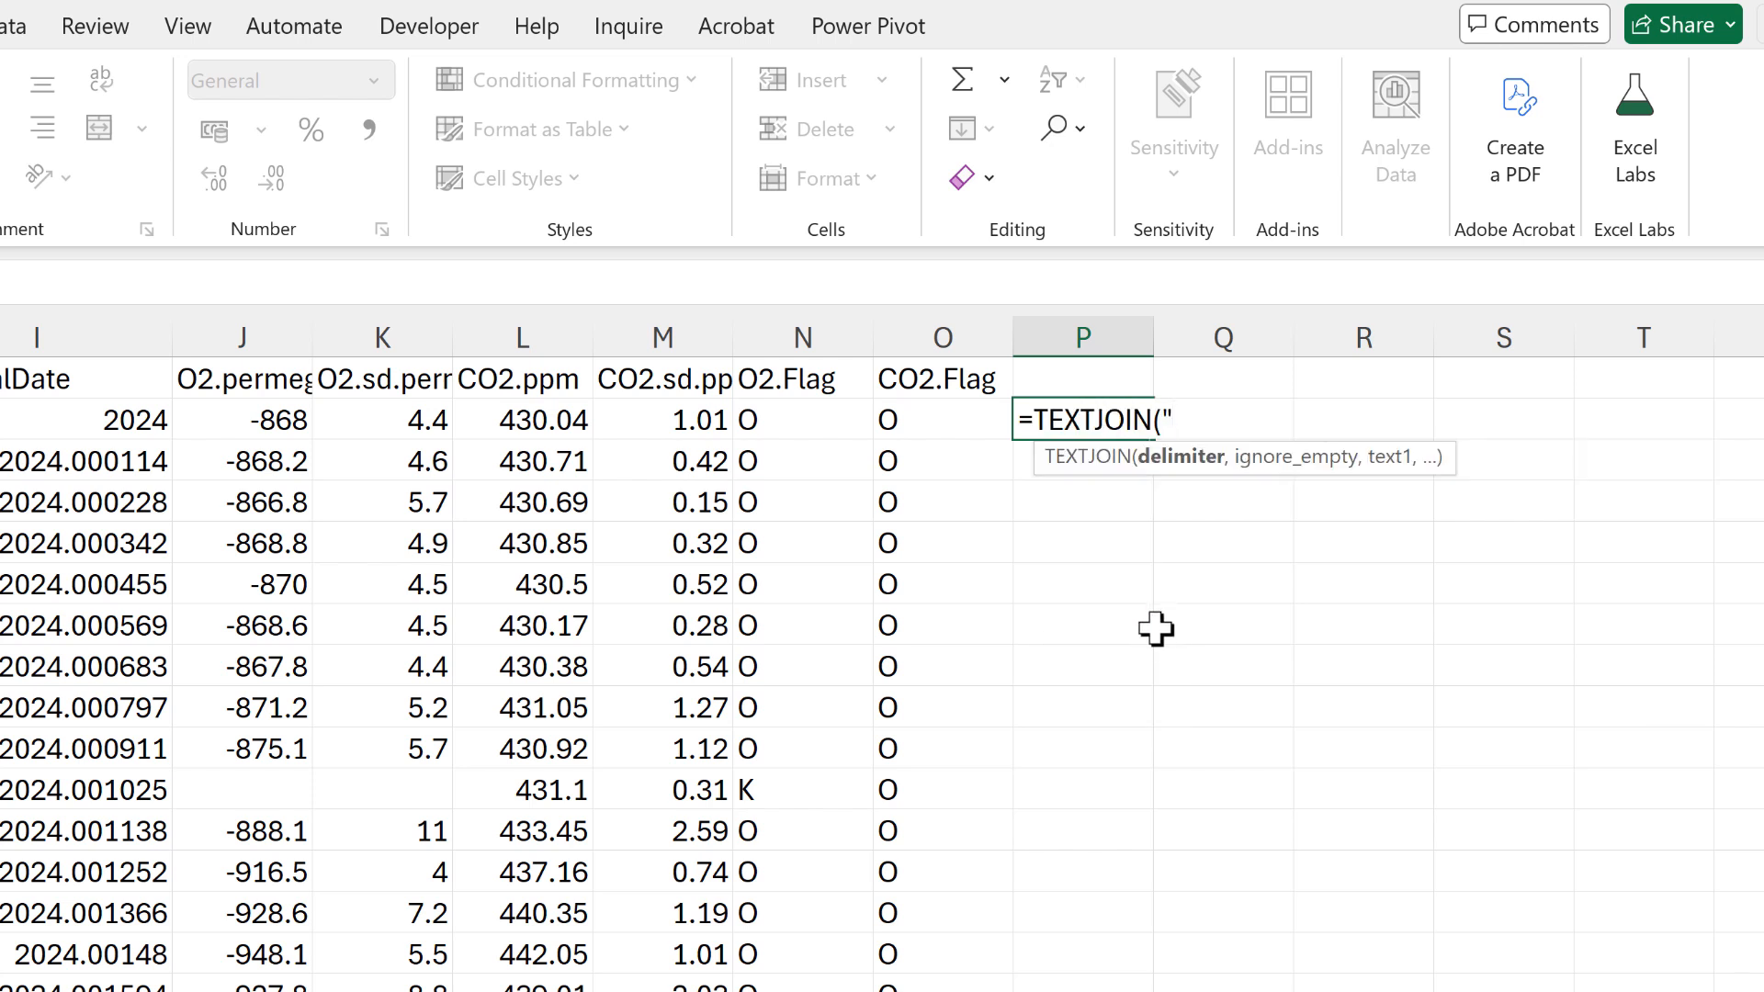
pyautogui.write('";",')
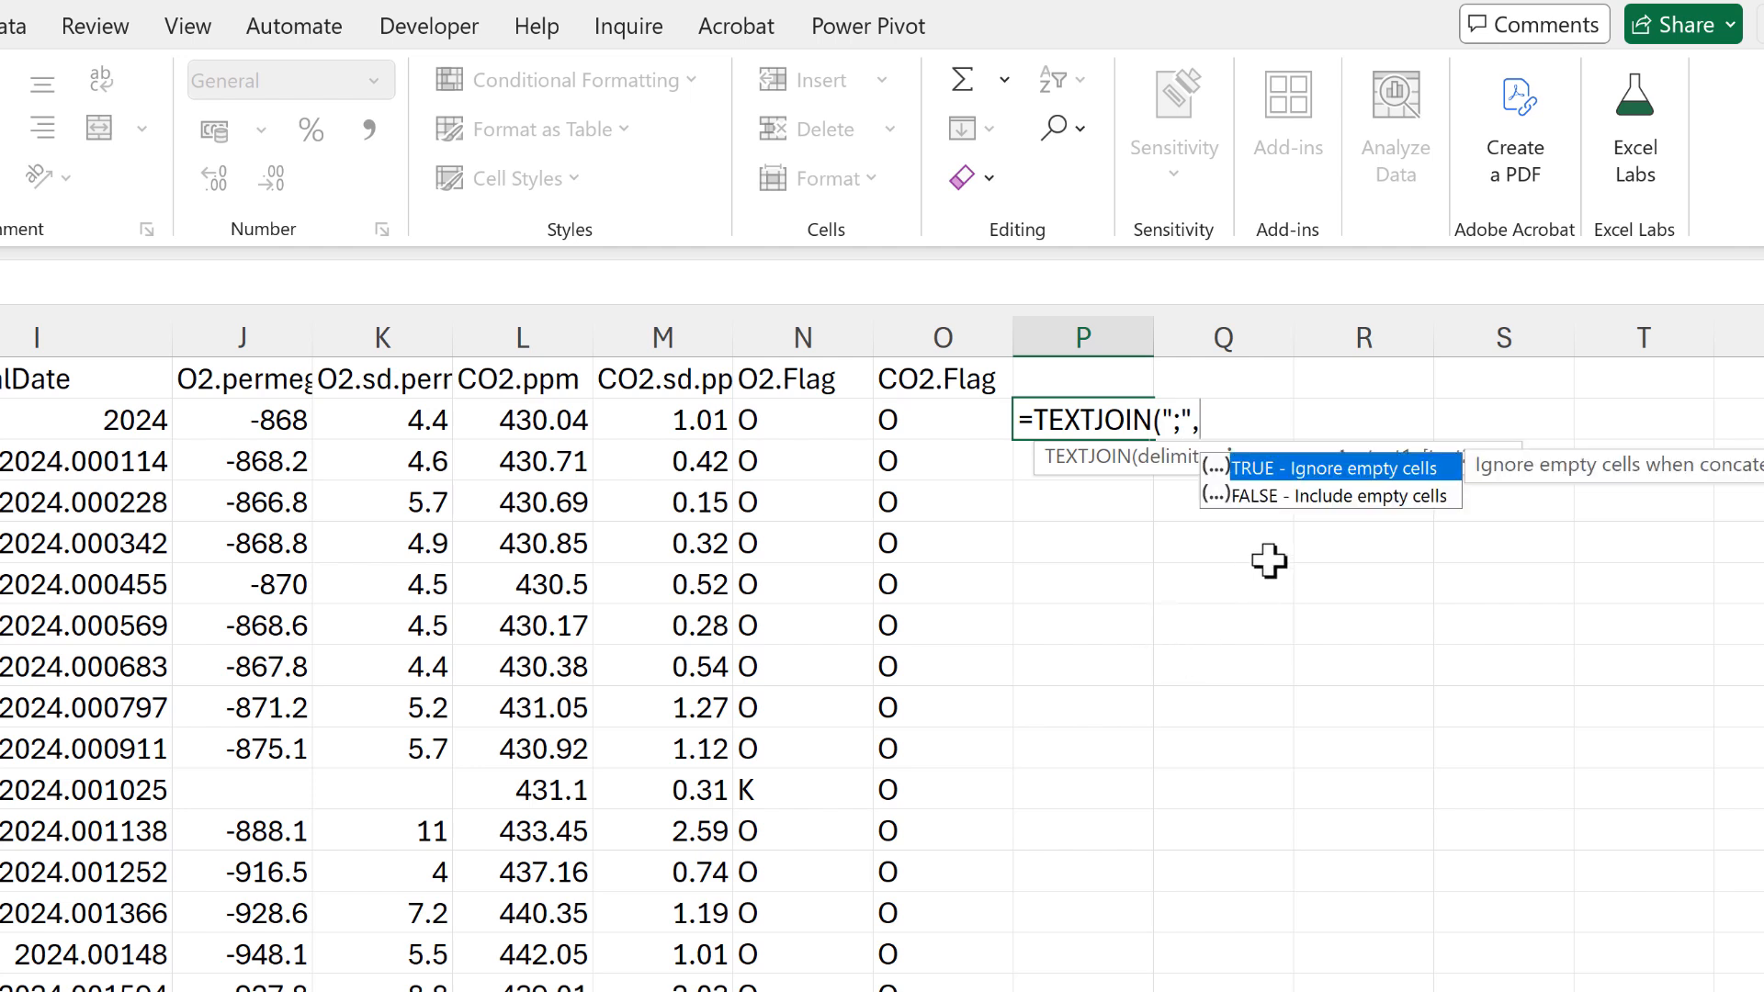
pyautogui.doubleClick(1275, 501)
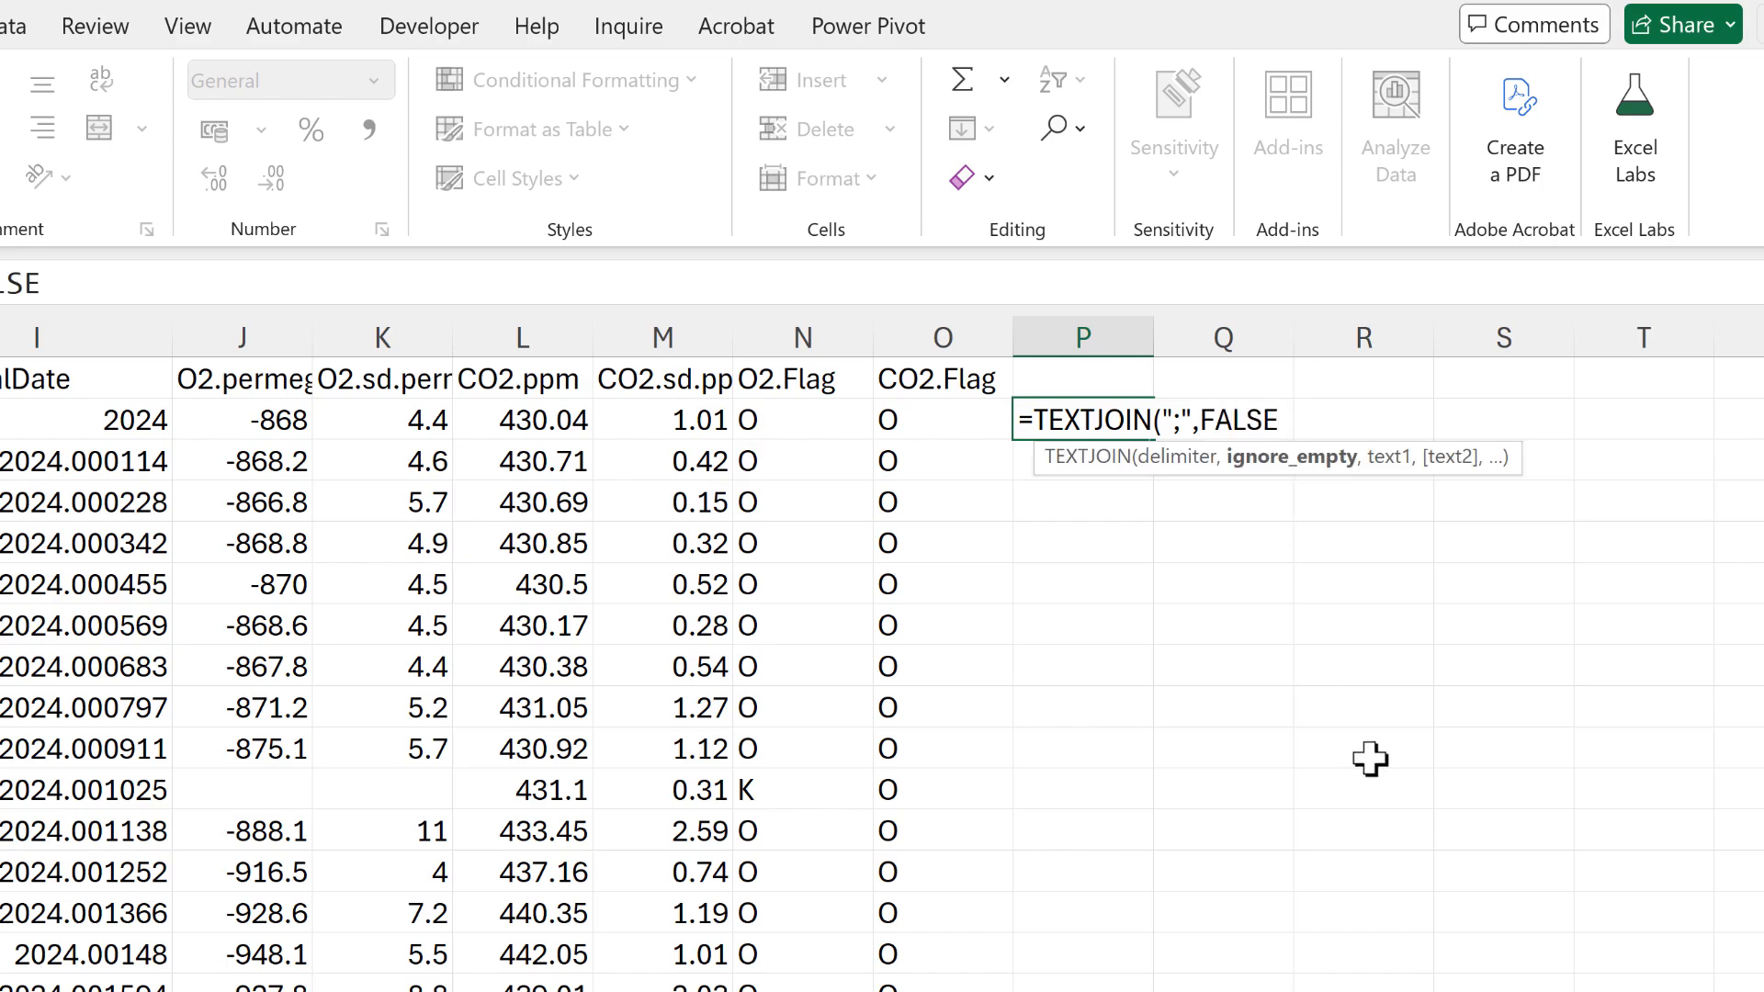
pyautogui.write(',')
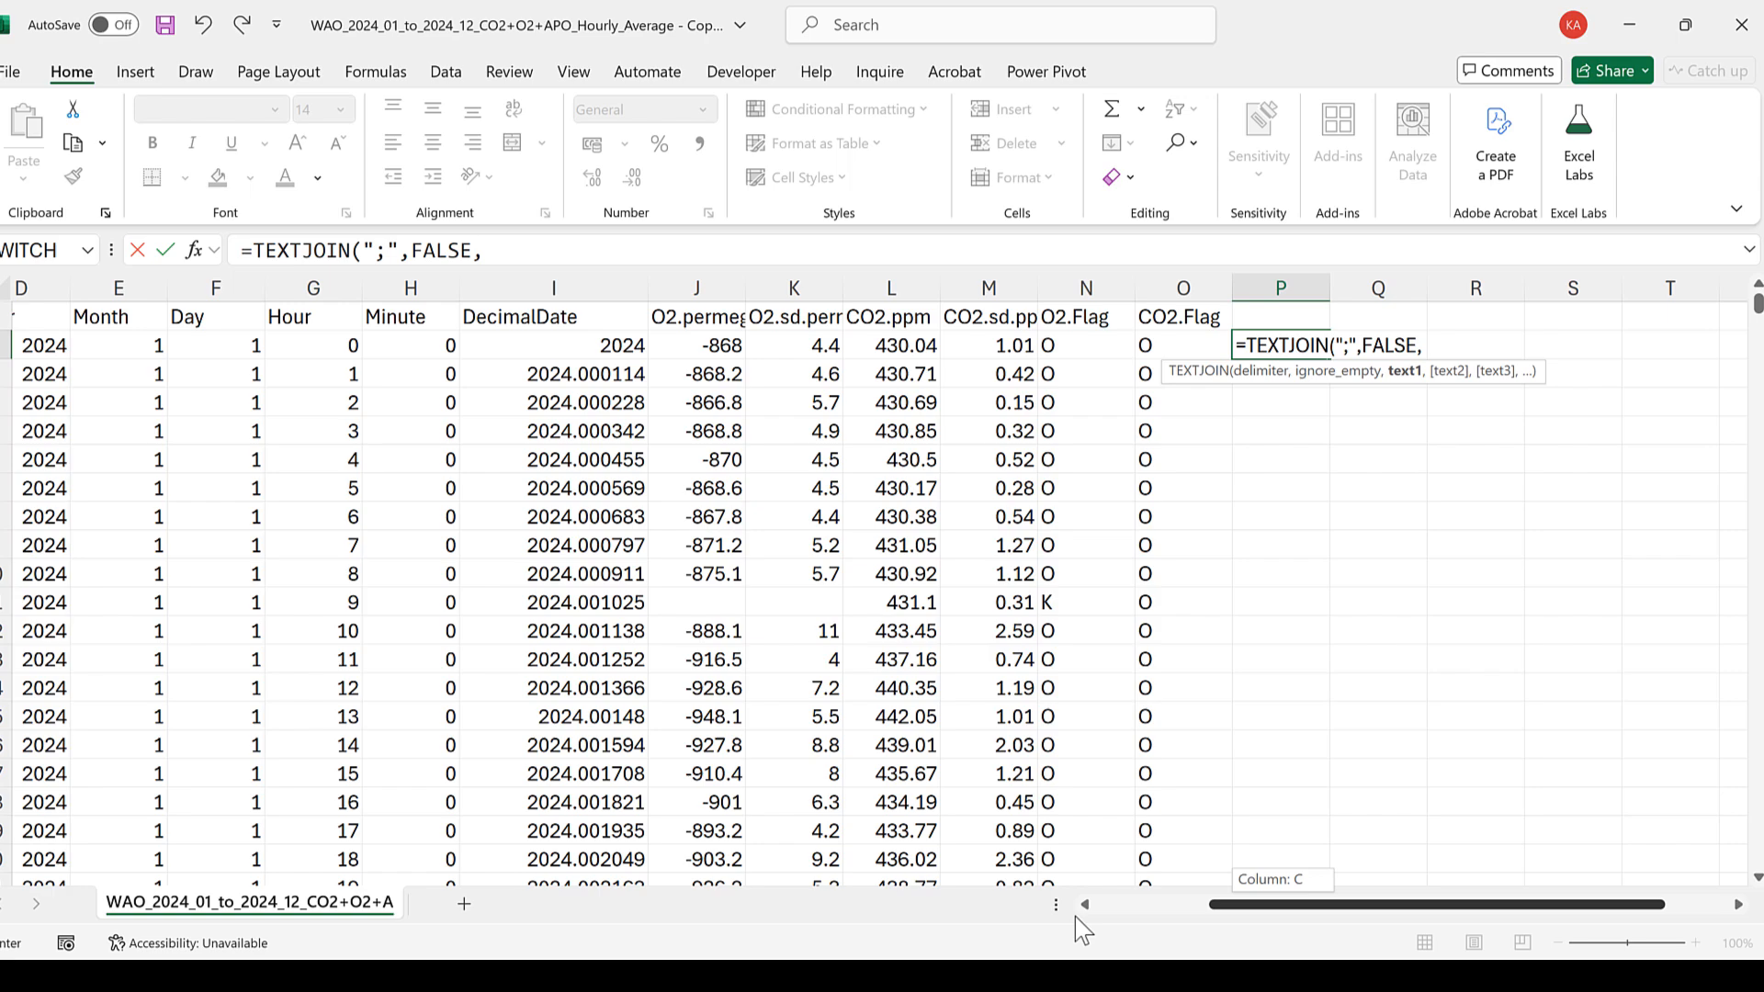
pyautogui.moveTo(1076, 919); pyautogui.dragTo(1010, 917)
pyautogui.moveTo(83, 347); pyautogui.dragTo(1630, 347)
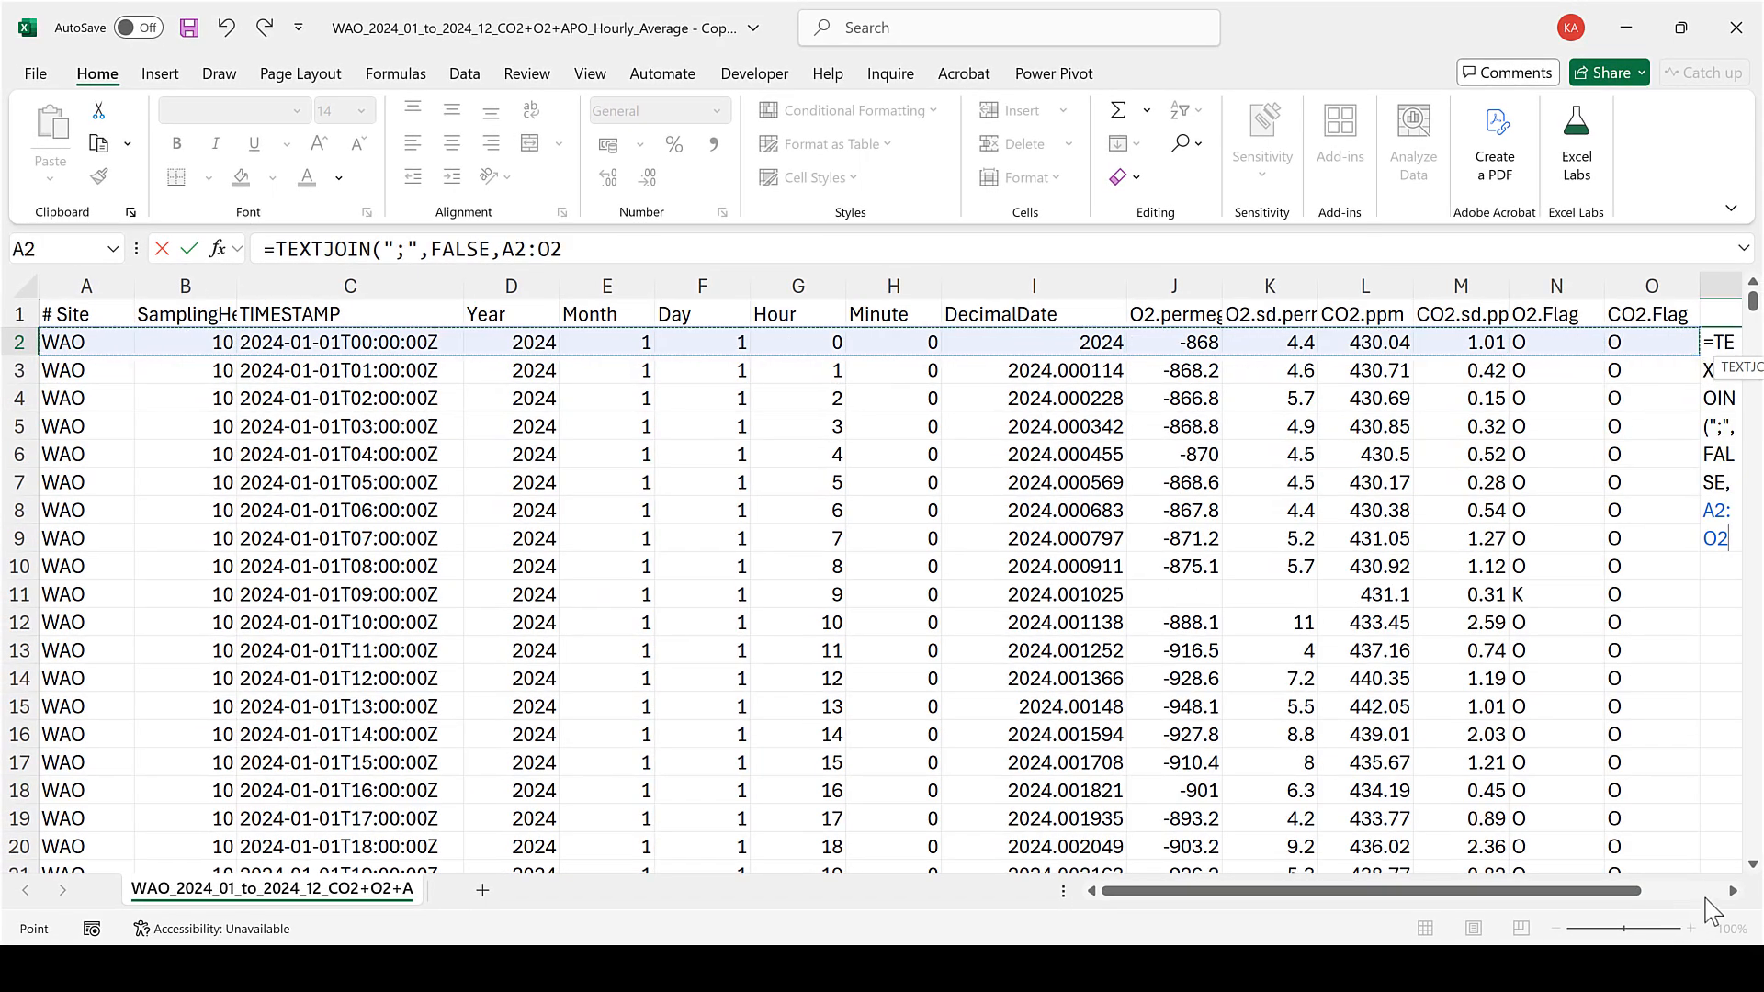
pyautogui.click(1732, 891)
pyautogui.click(1732, 891)
pyautogui.click(1732, 891)
pyautogui.click(1732, 891)
pyautogui.click(1732, 891)
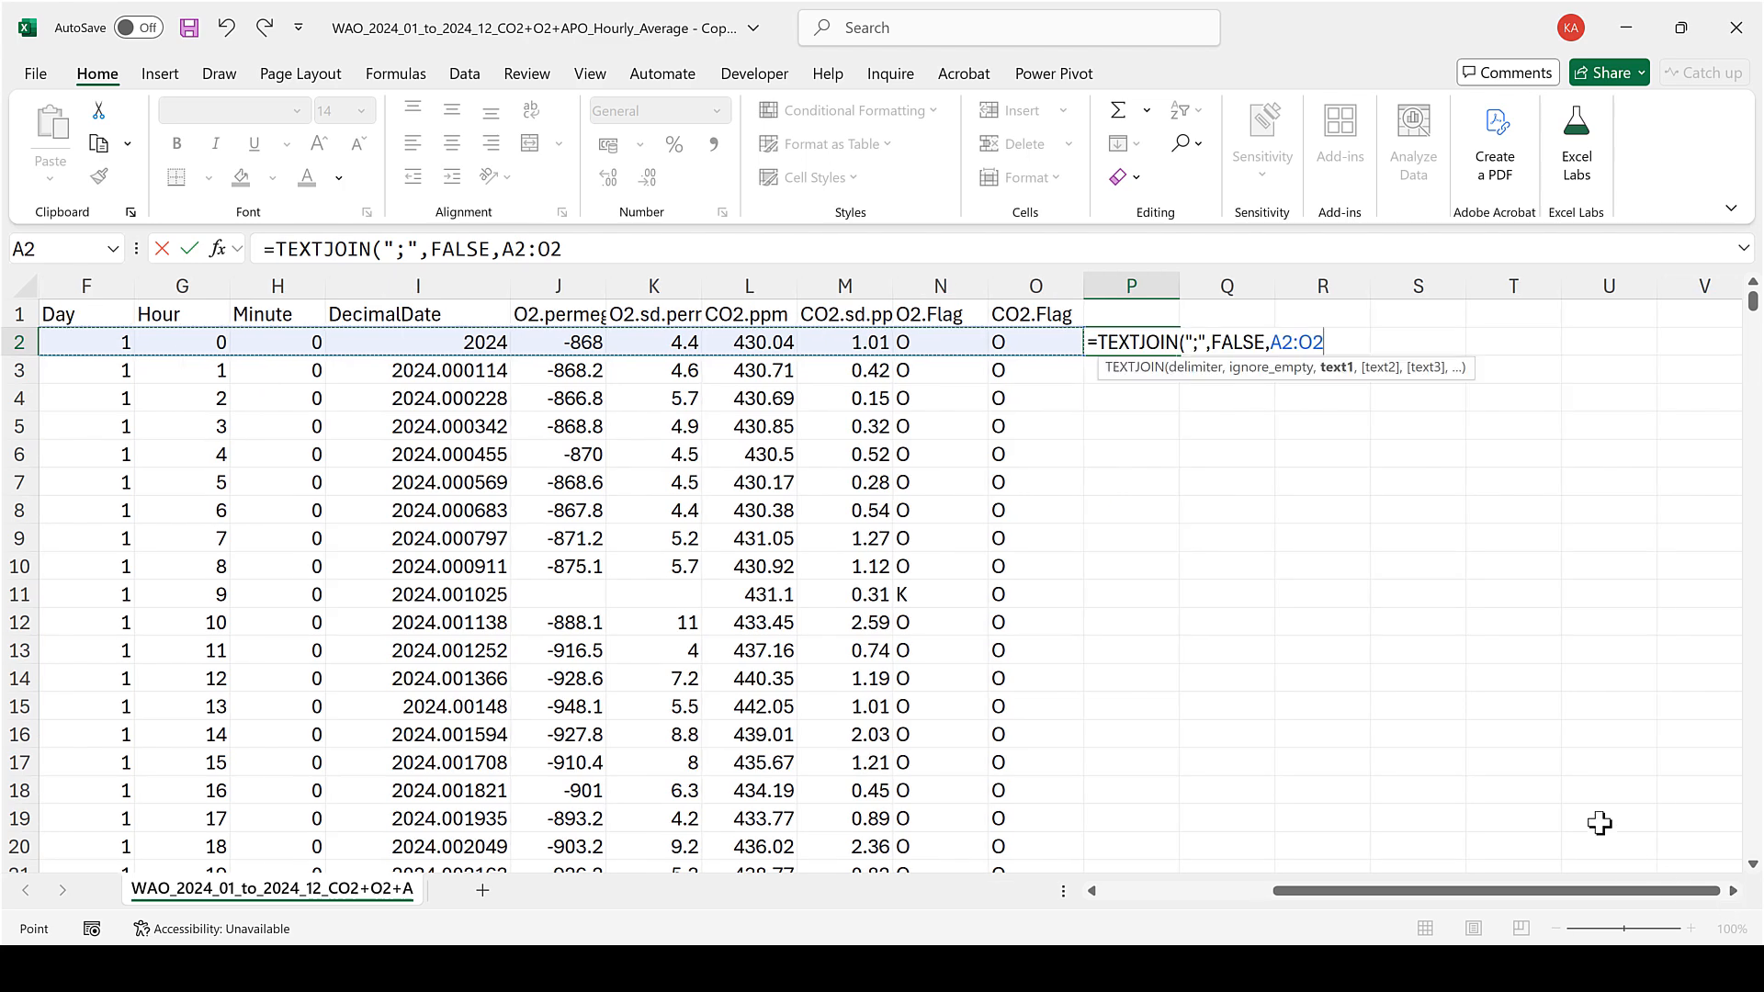
pyautogui.press('Return')
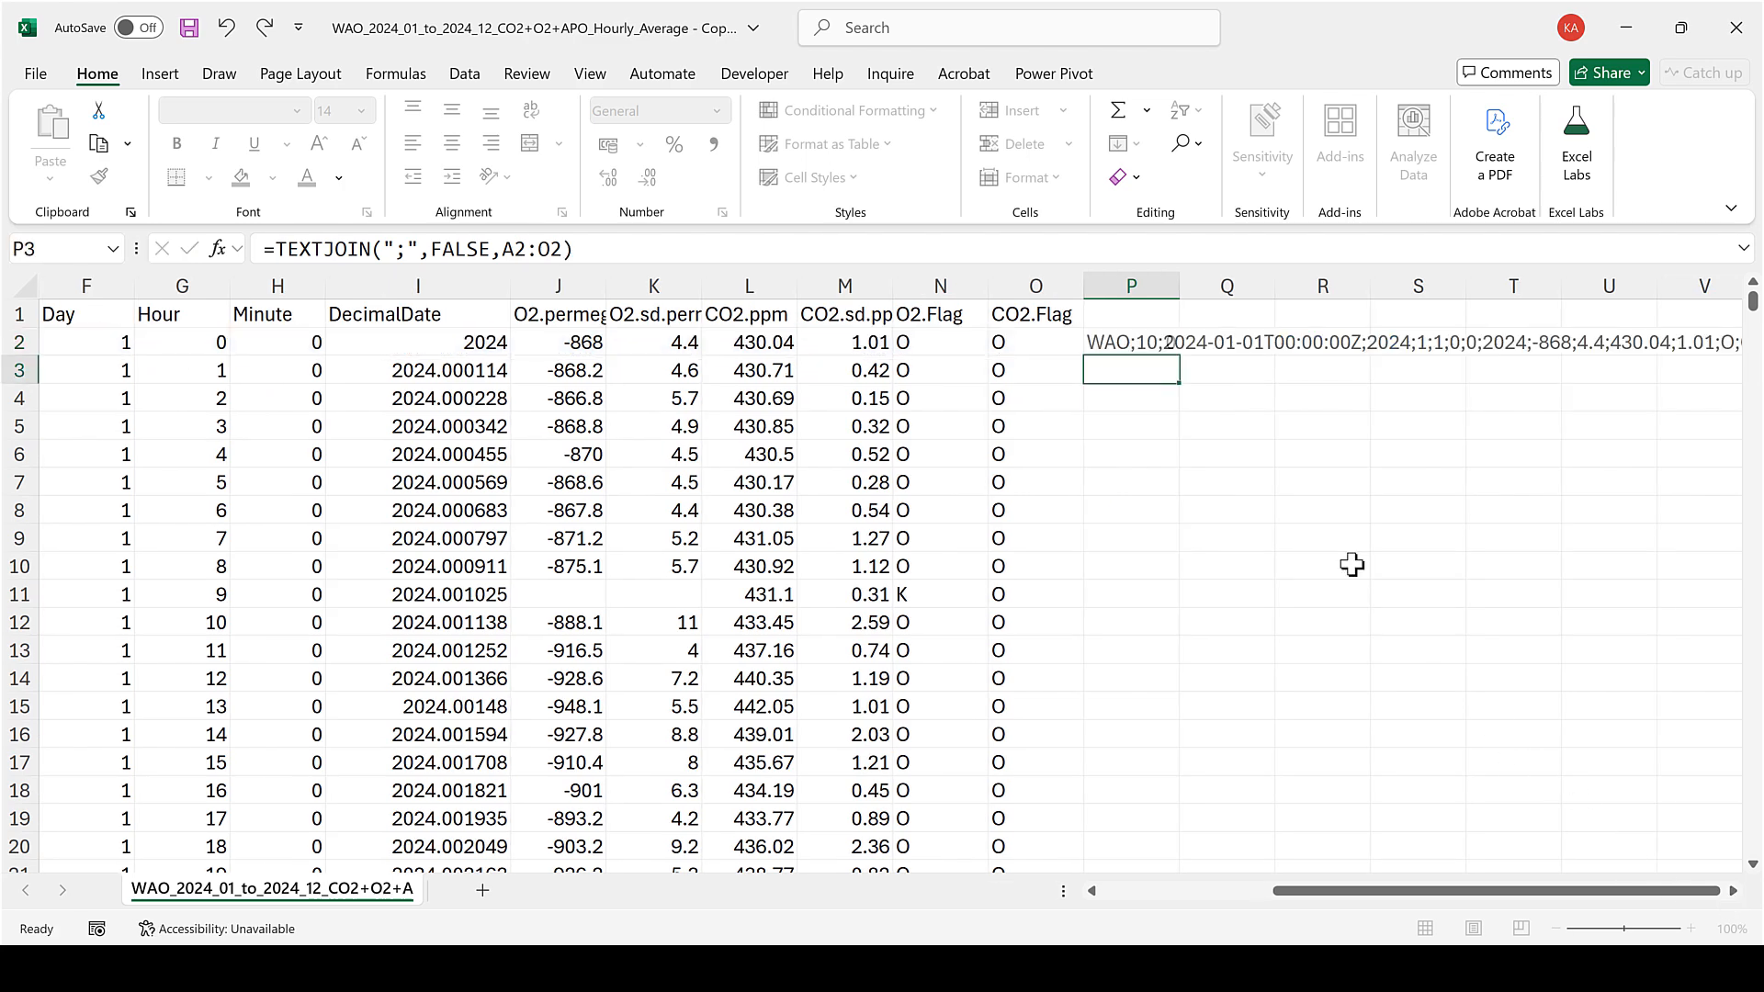
# Step: Fill the TEXTJOIN formula from P2 down through all data rows and up into the header row cell P1
pyautogui.click(1156, 341)
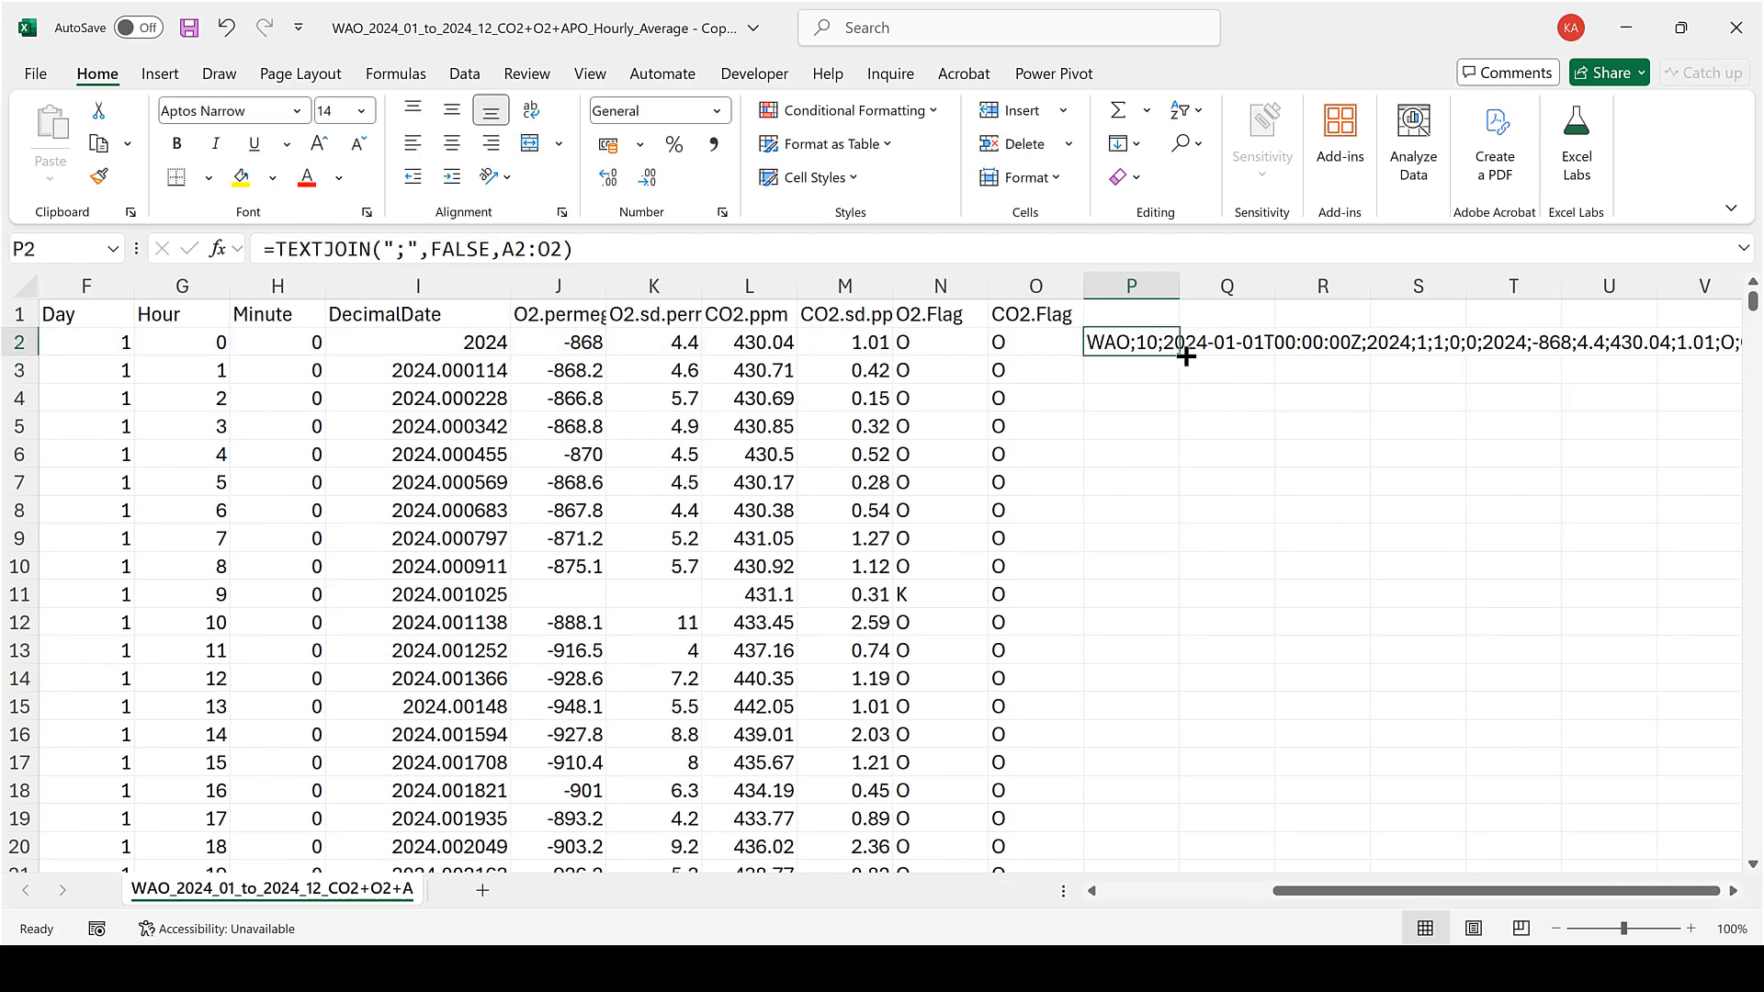
pyautogui.doubleClick(1181, 354)
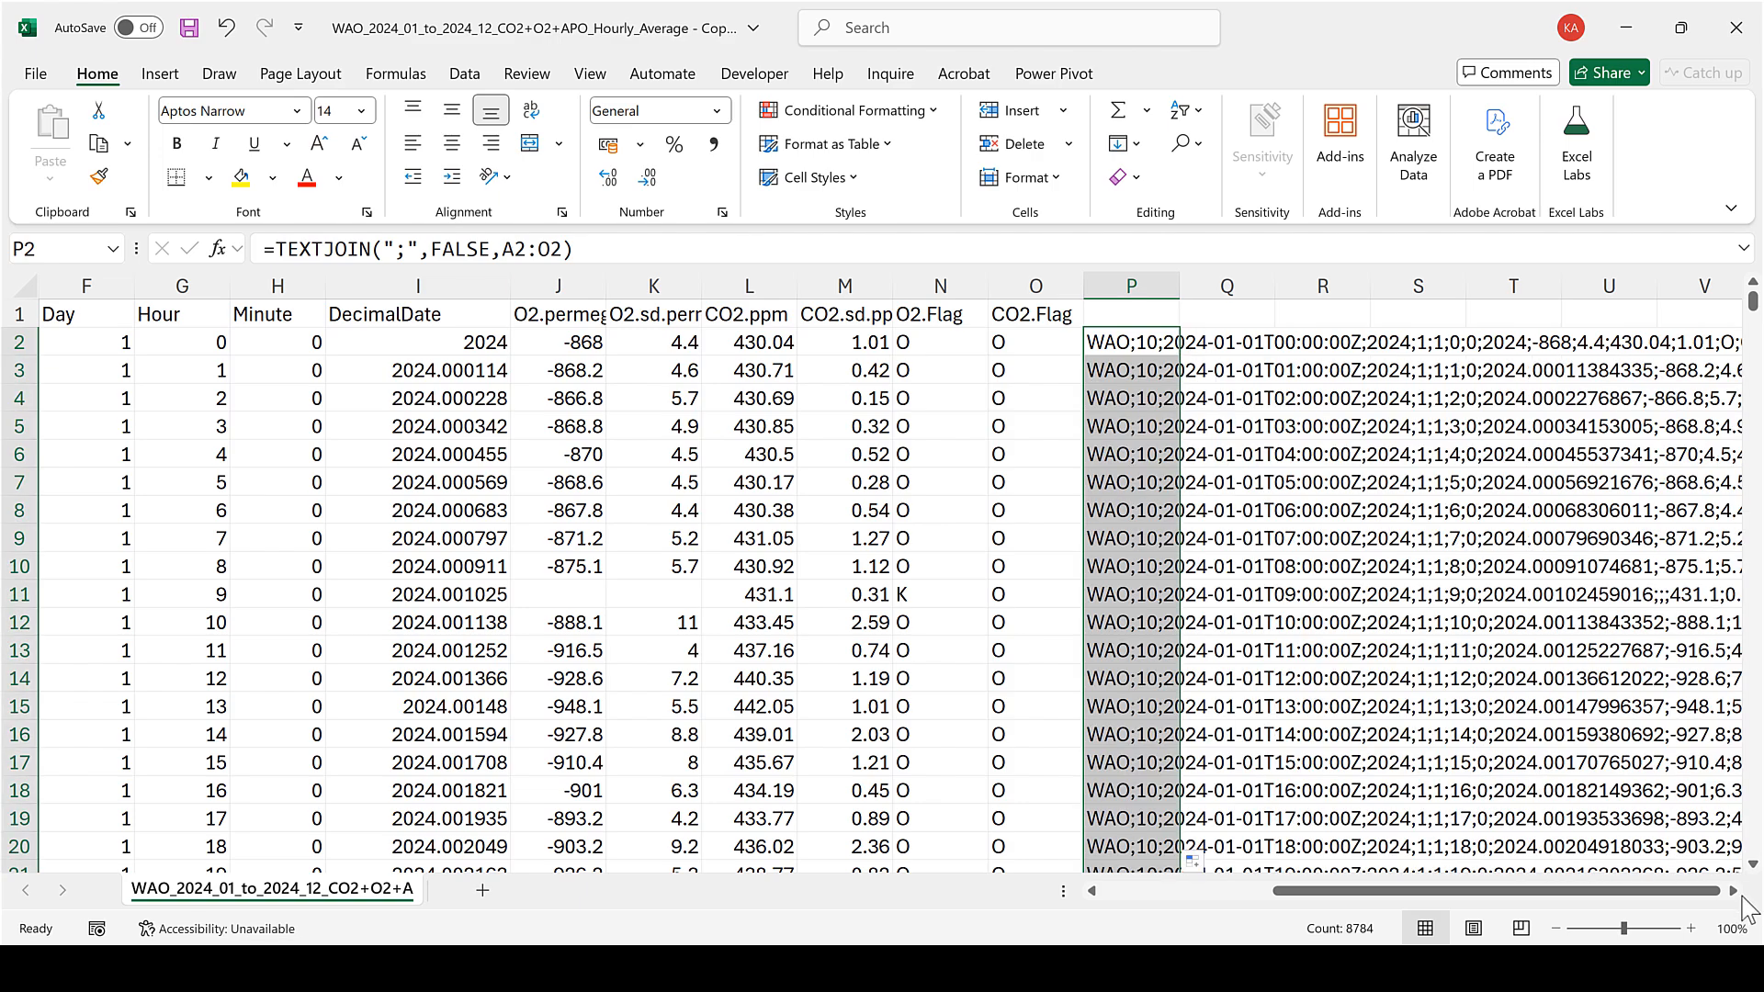
pyautogui.hscroll(3, 1742, 903)
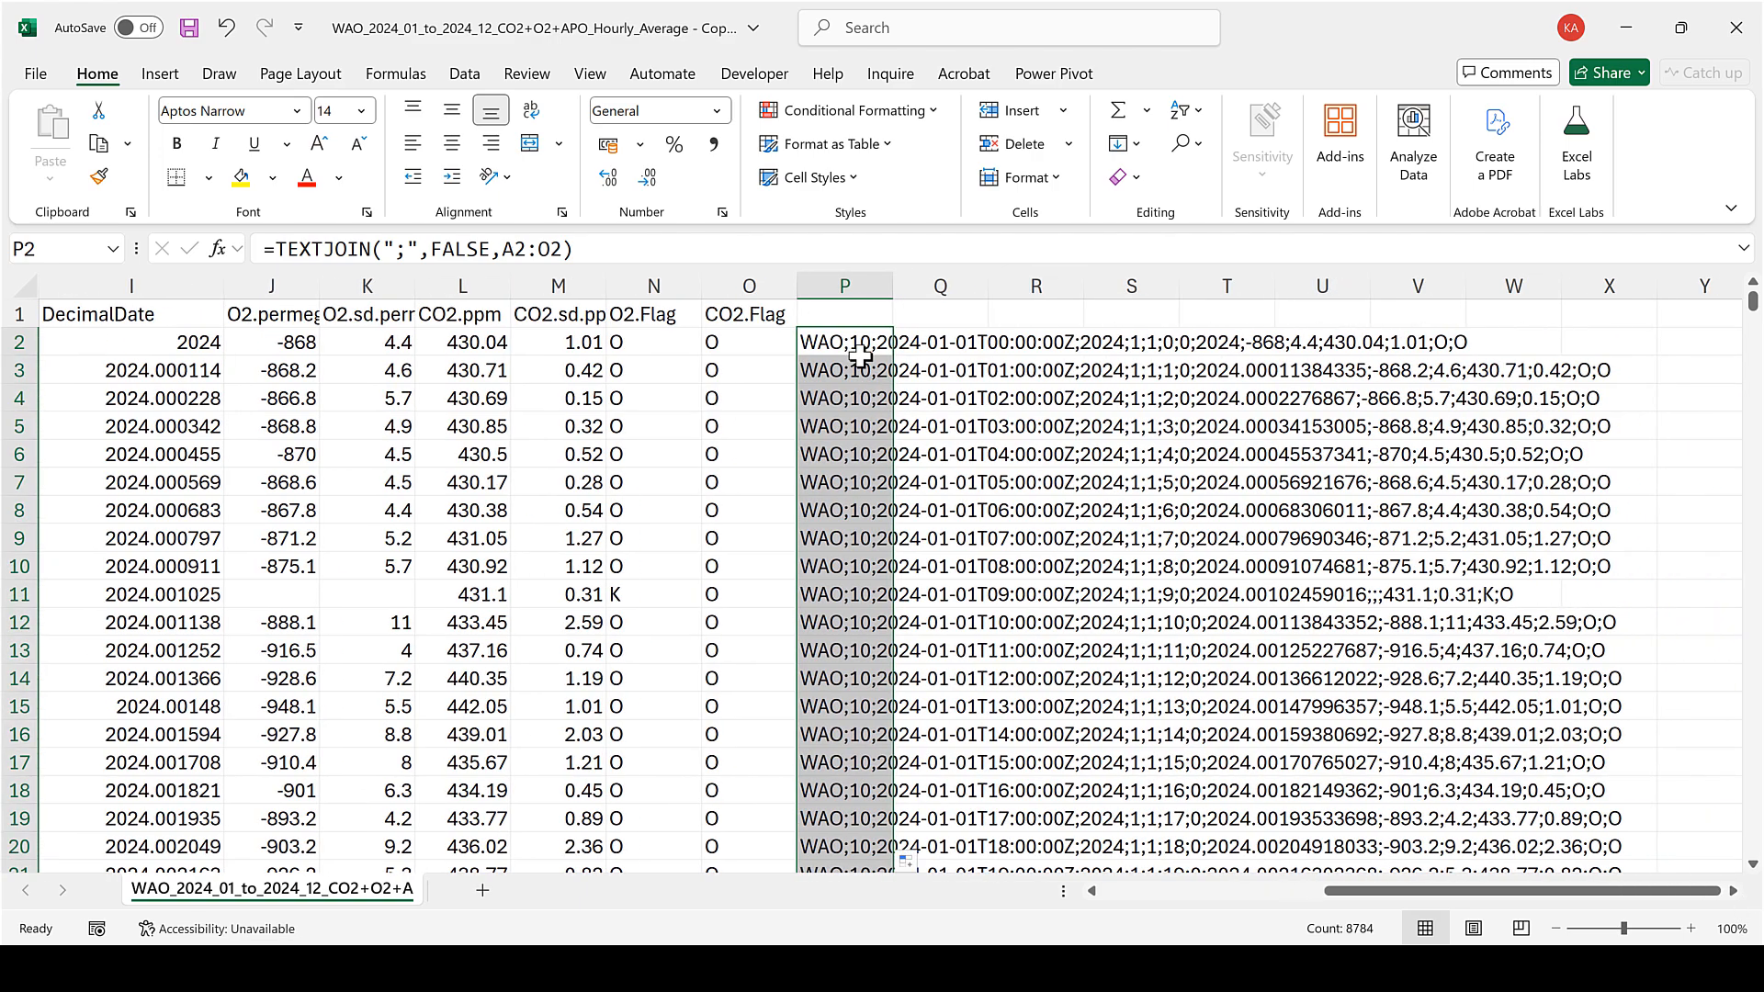
pyautogui.click(851, 342)
pyautogui.moveTo(891, 355); pyautogui.dragTo(872, 313)
# Step: Convert the joined formulas in column P to static text by copying the column and pasting it in place as values
pyautogui.click(833, 278)
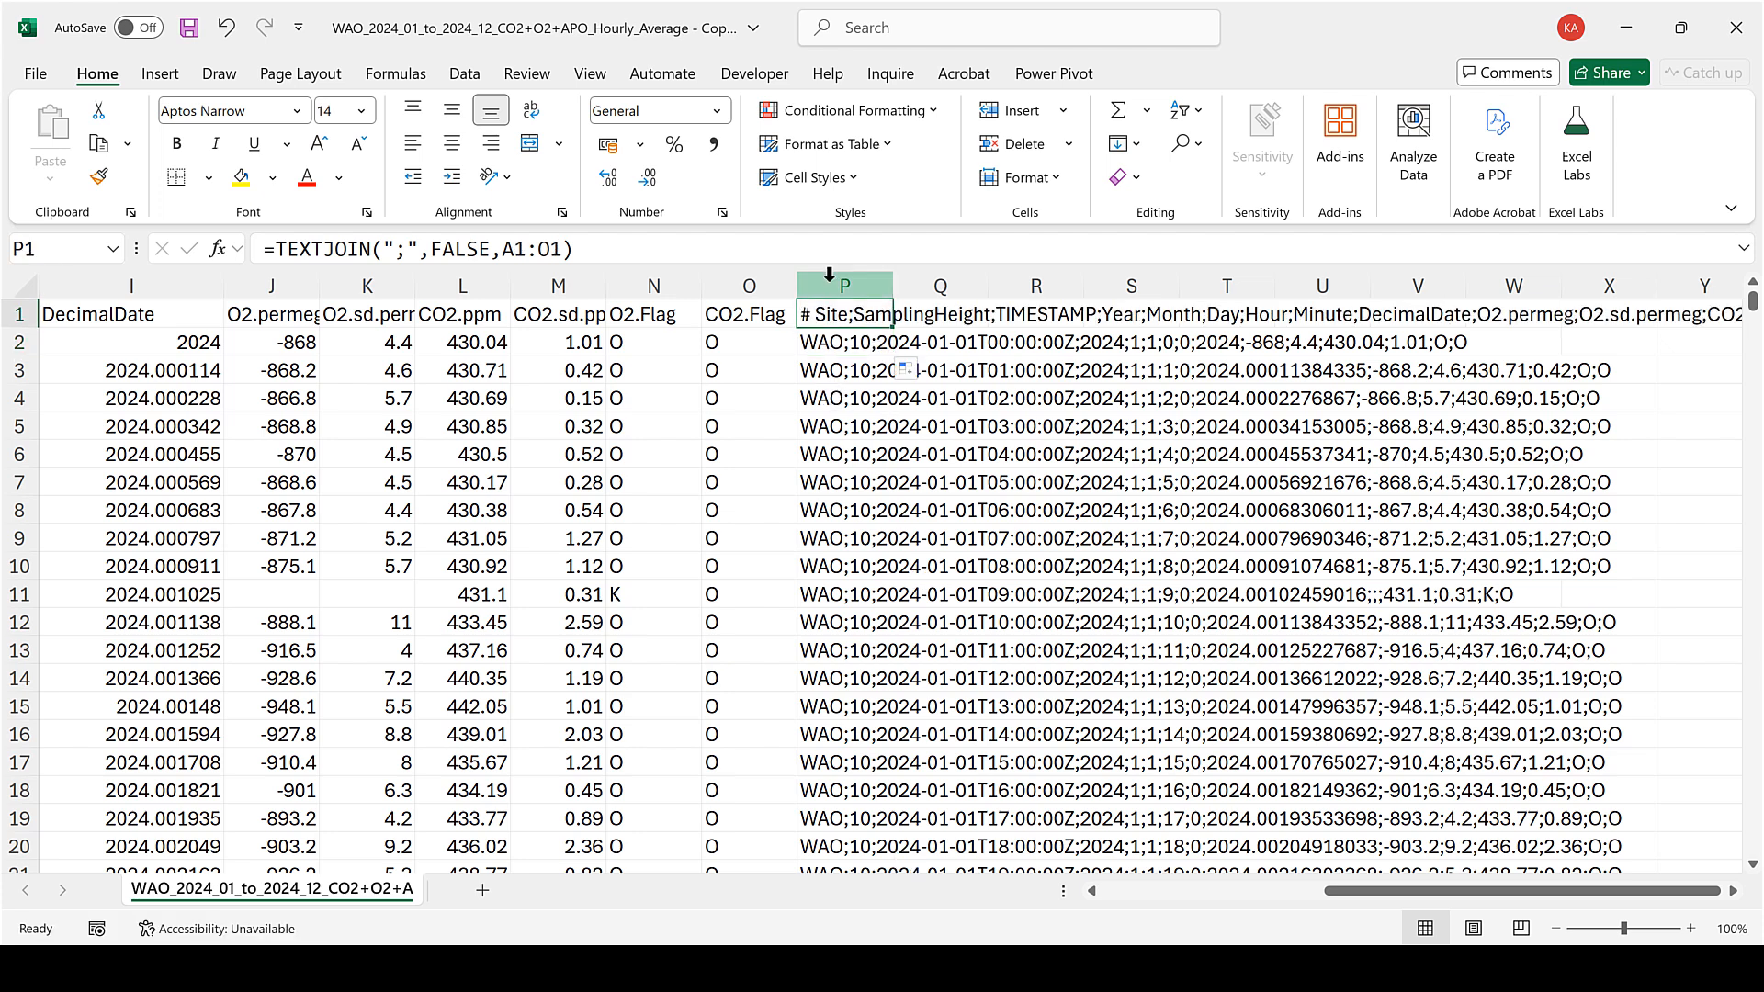
pyautogui.rightClick(833, 278)
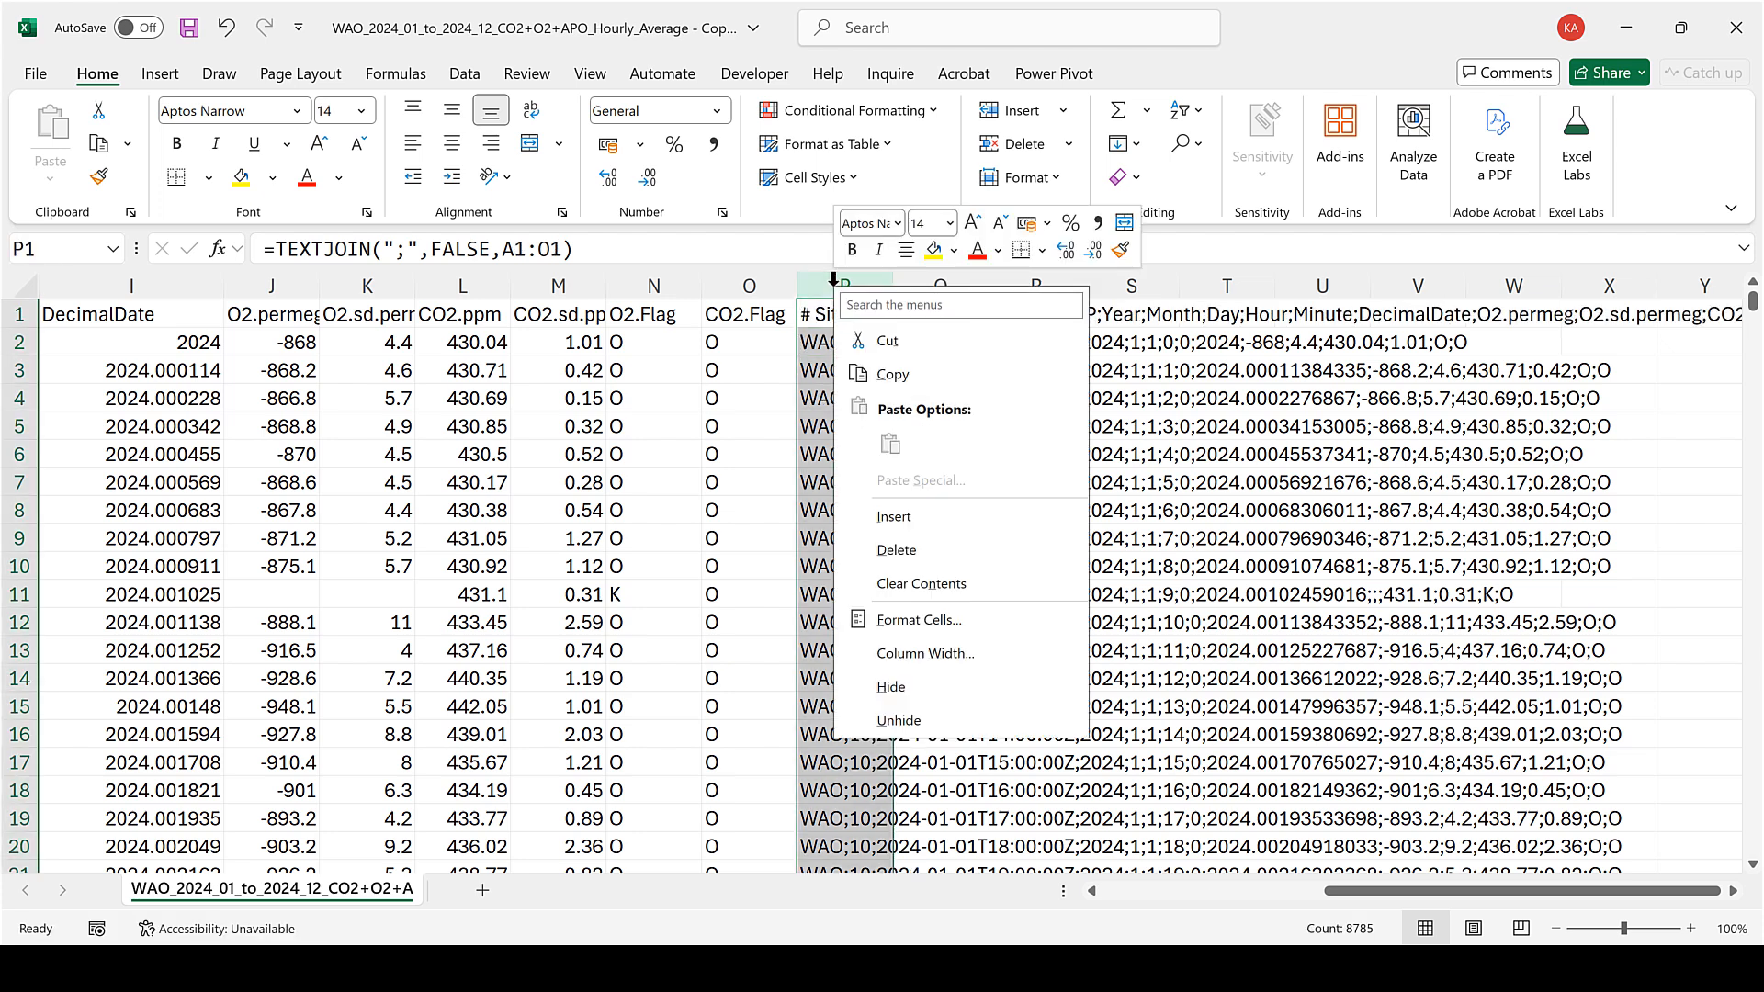
pyautogui.click(882, 378)
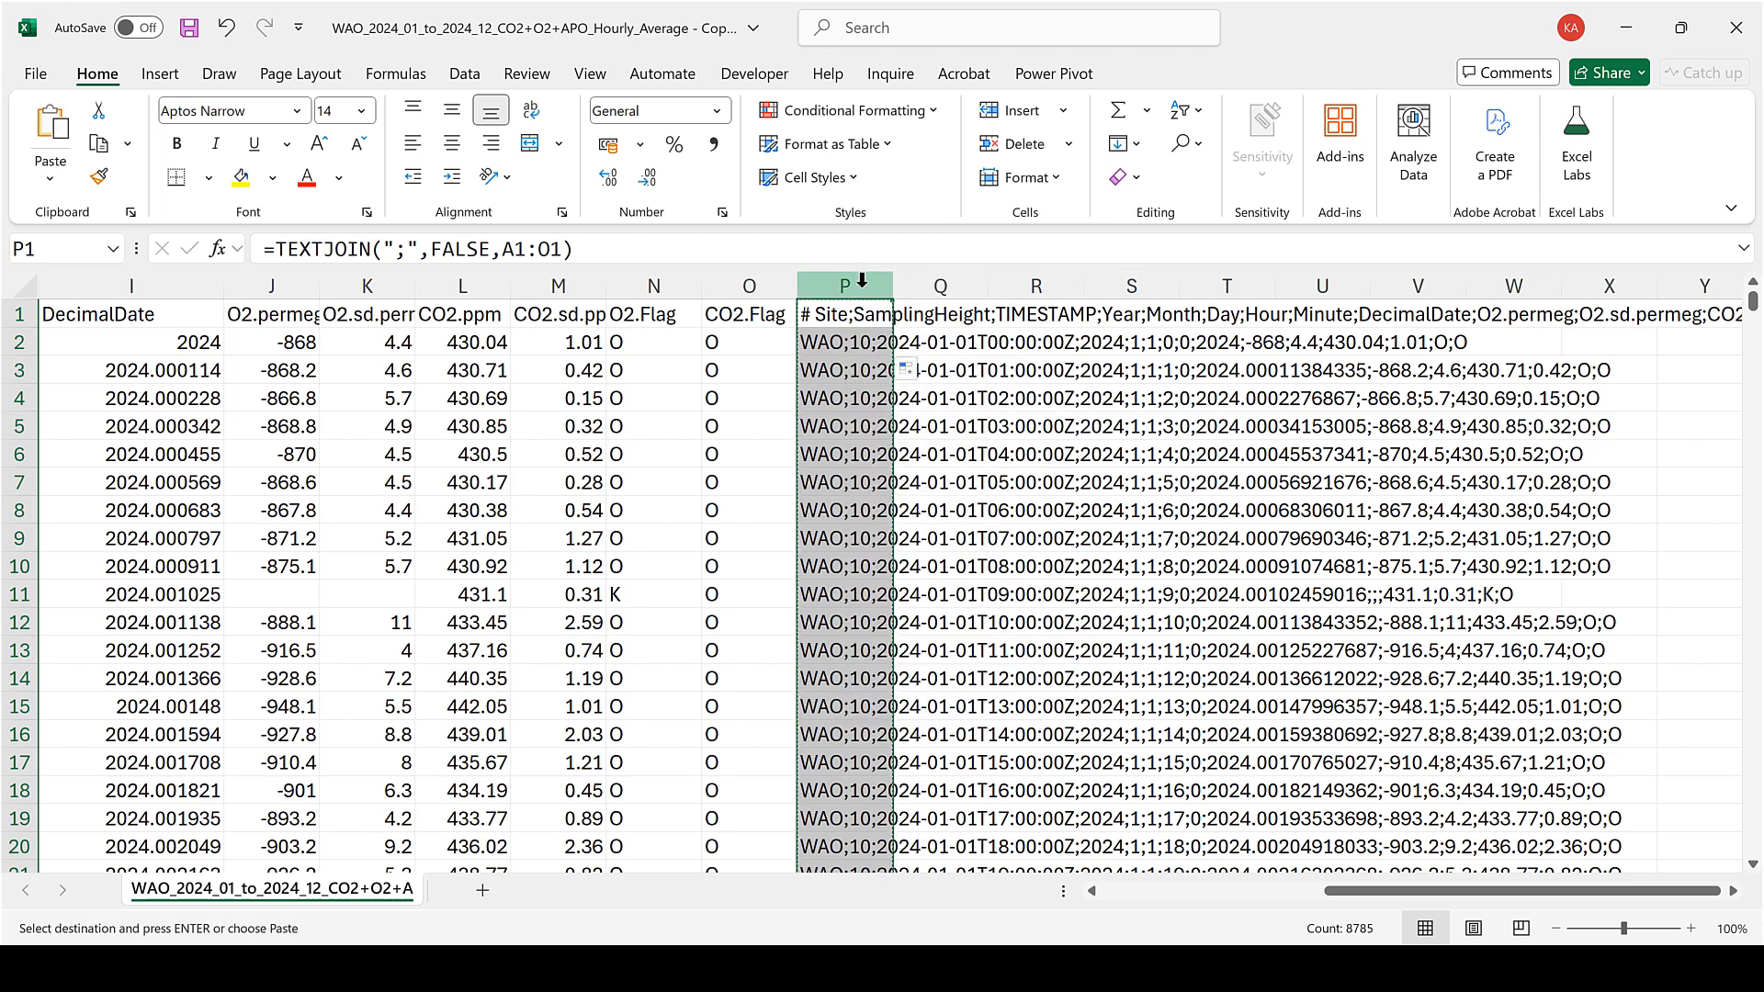
pyautogui.rightClick(862, 278)
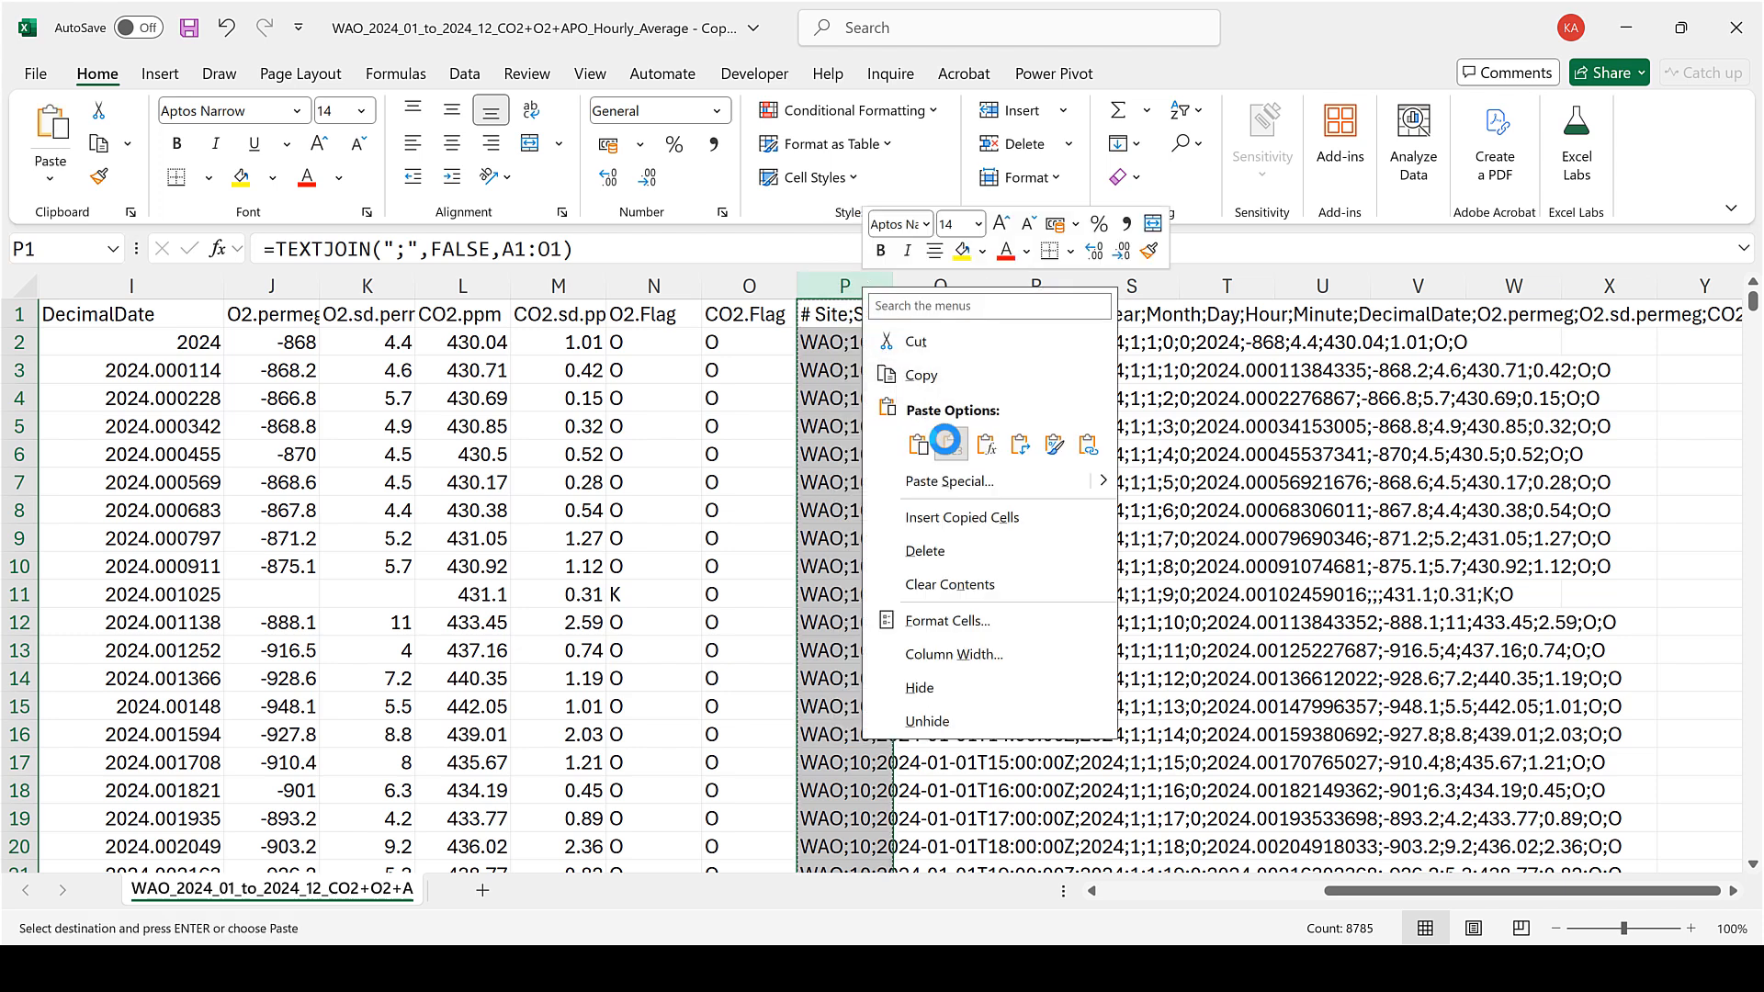
pyautogui.click(946, 440)
pyautogui.click(849, 403)
pyautogui.press('Escape')
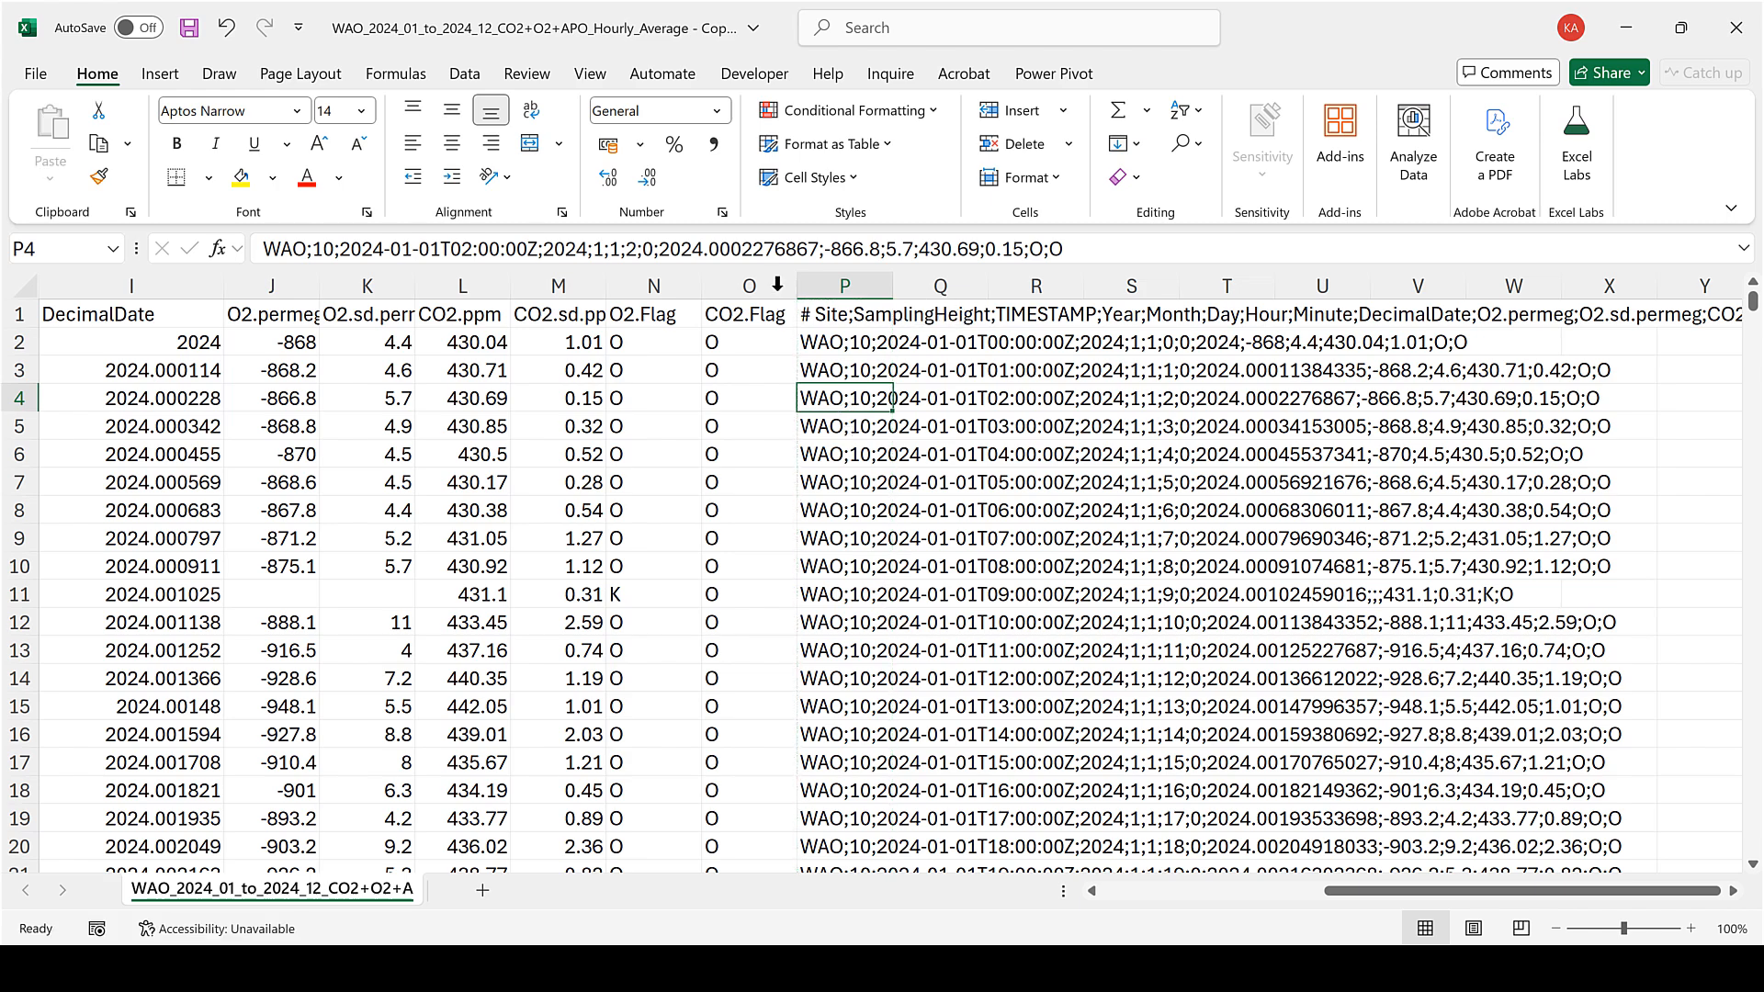
# Step: Delete the original data columns A:O so that only the semicolon-joined text column is left
pyautogui.moveTo(777, 285); pyautogui.dragTo(115, 281)
pyautogui.rightClick(114, 281)
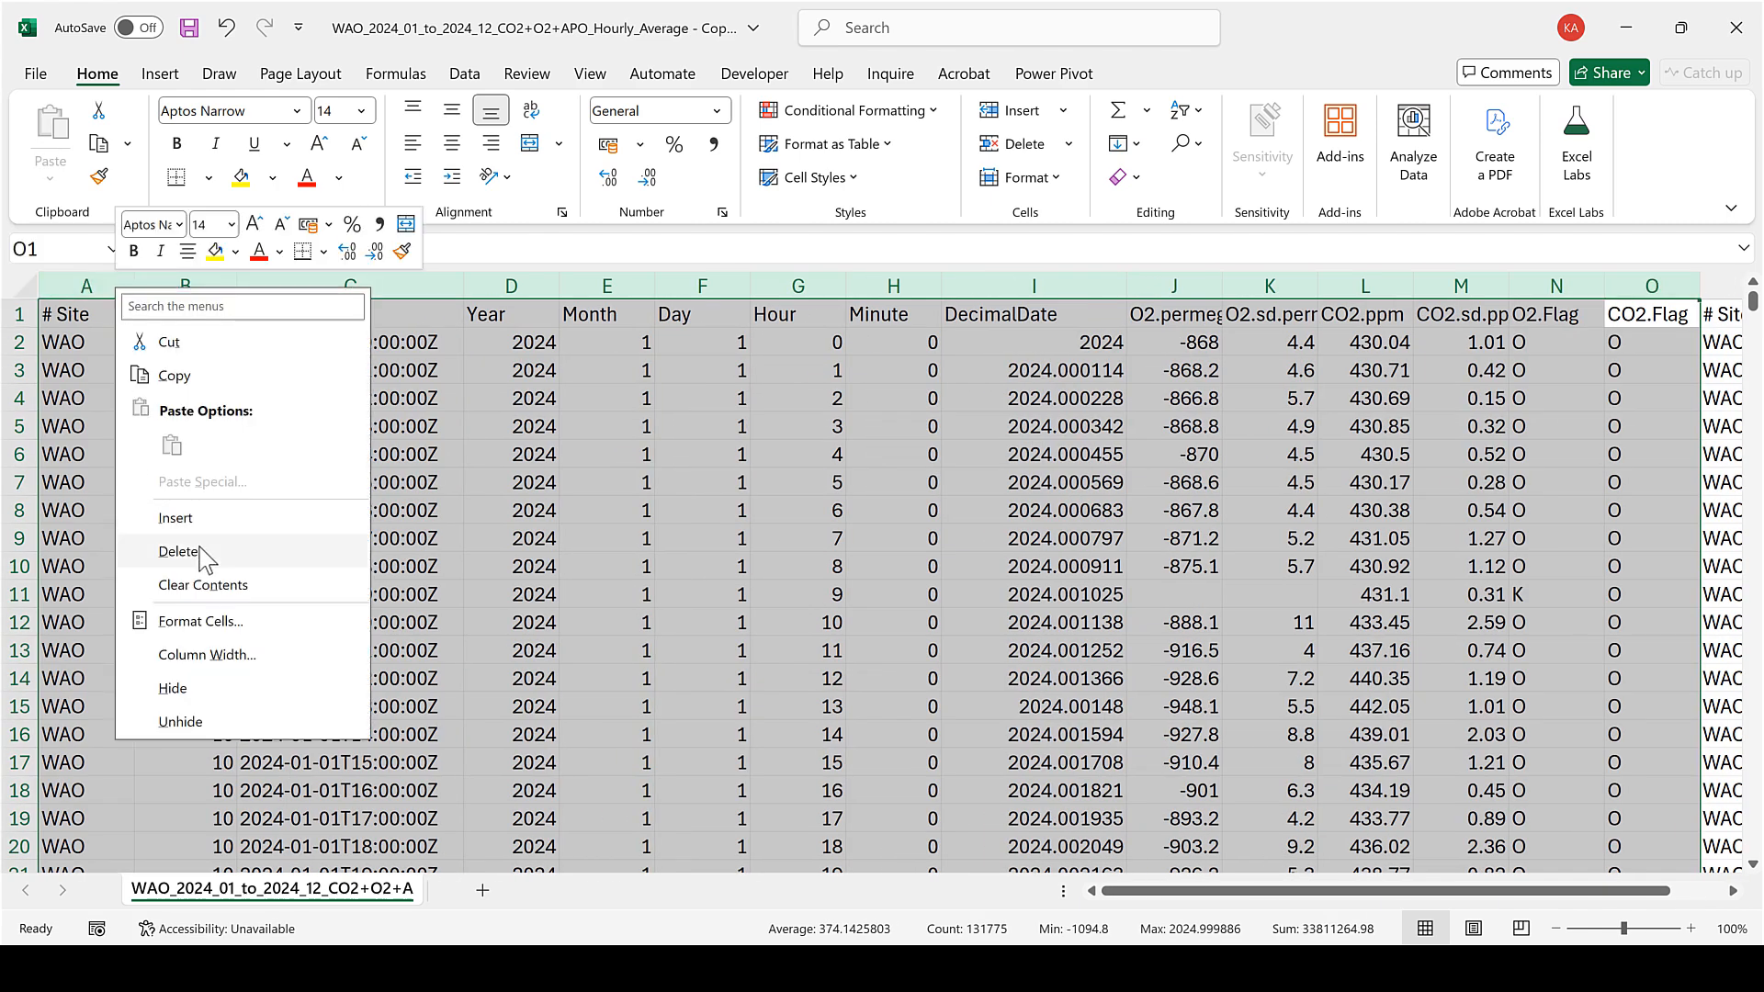
pyautogui.click(200, 556)
pyautogui.click(1232, 535)
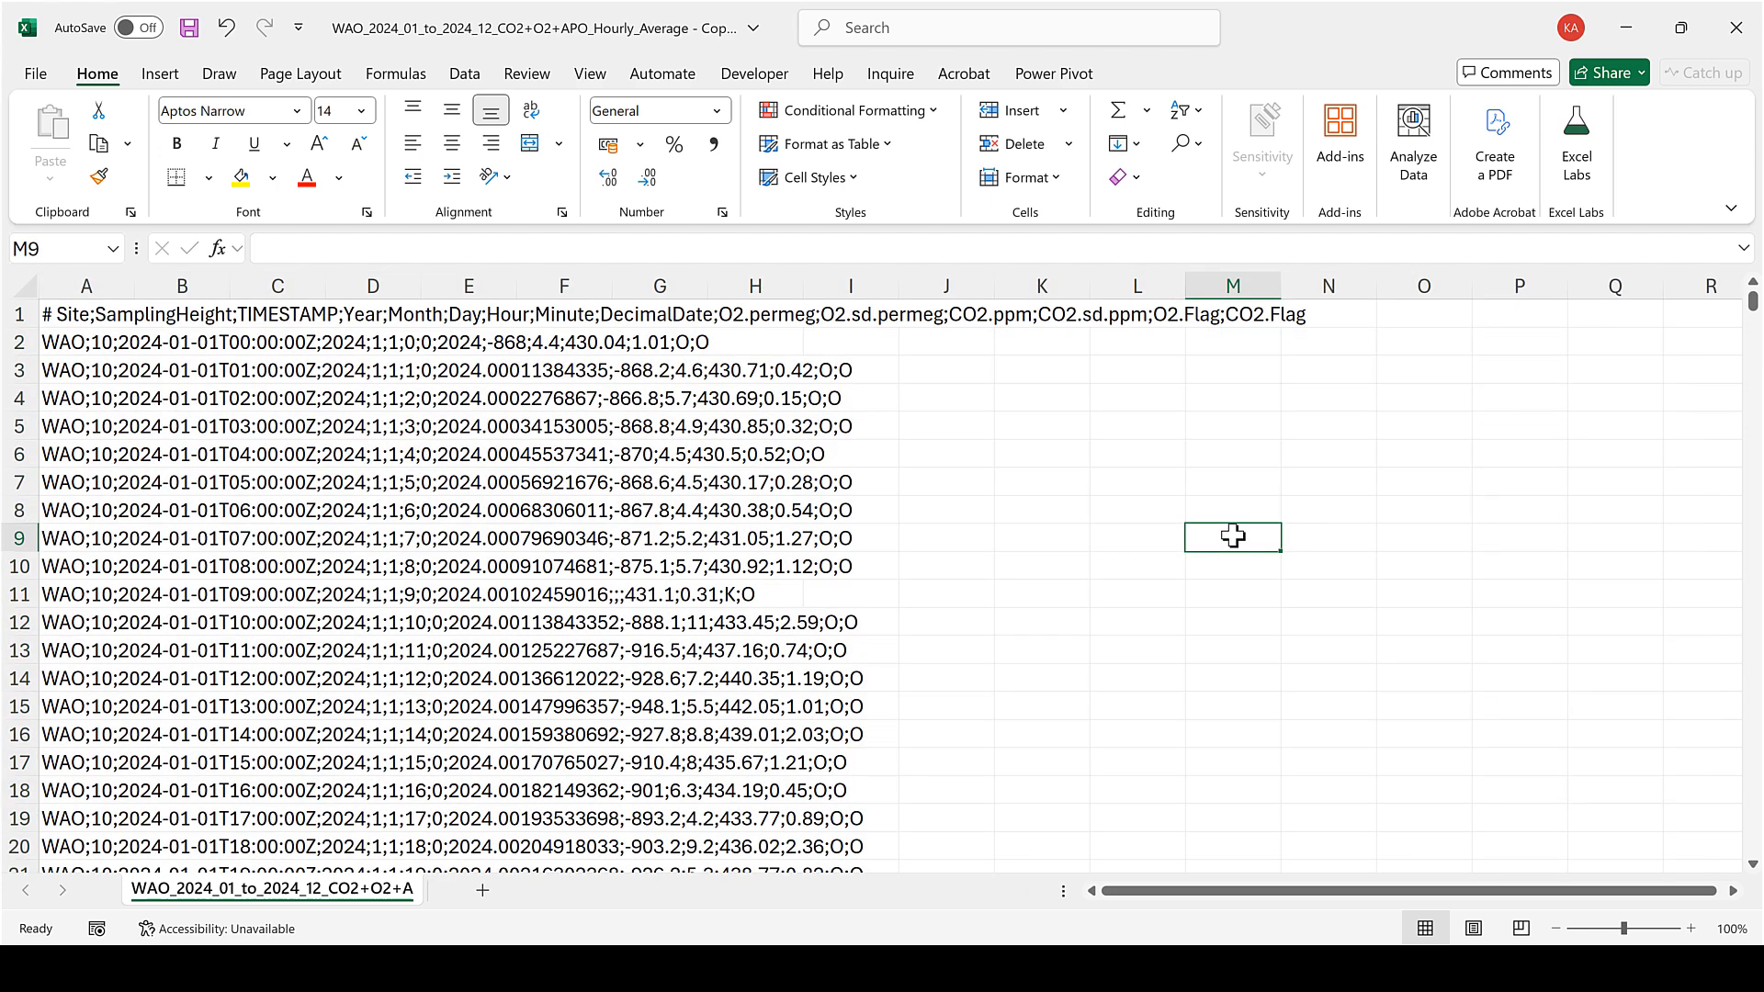